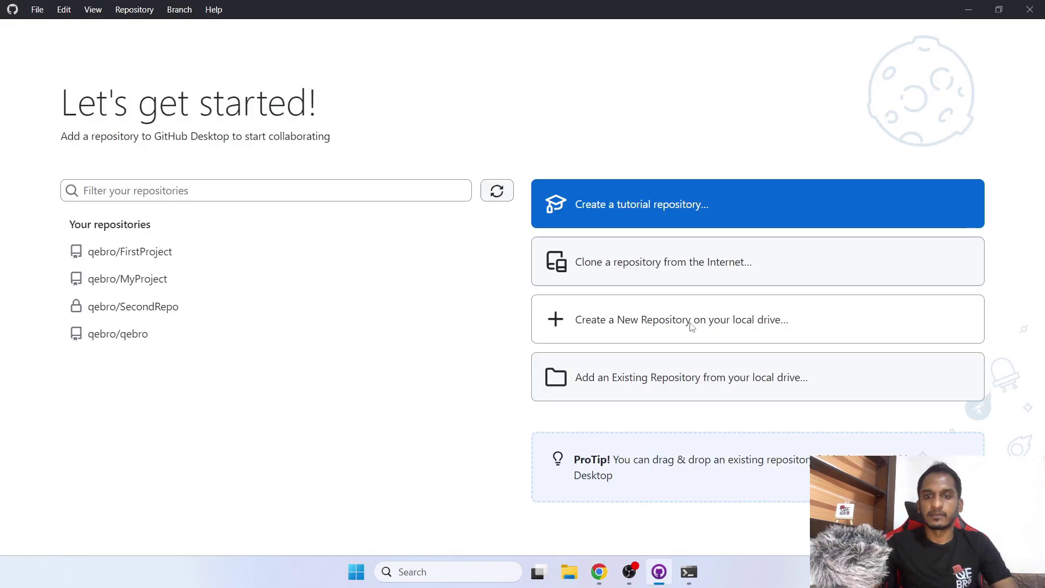
Switch to Windows PowerShell and create the Git tag 1.0 in the MyProject folder.
click(597, 334)
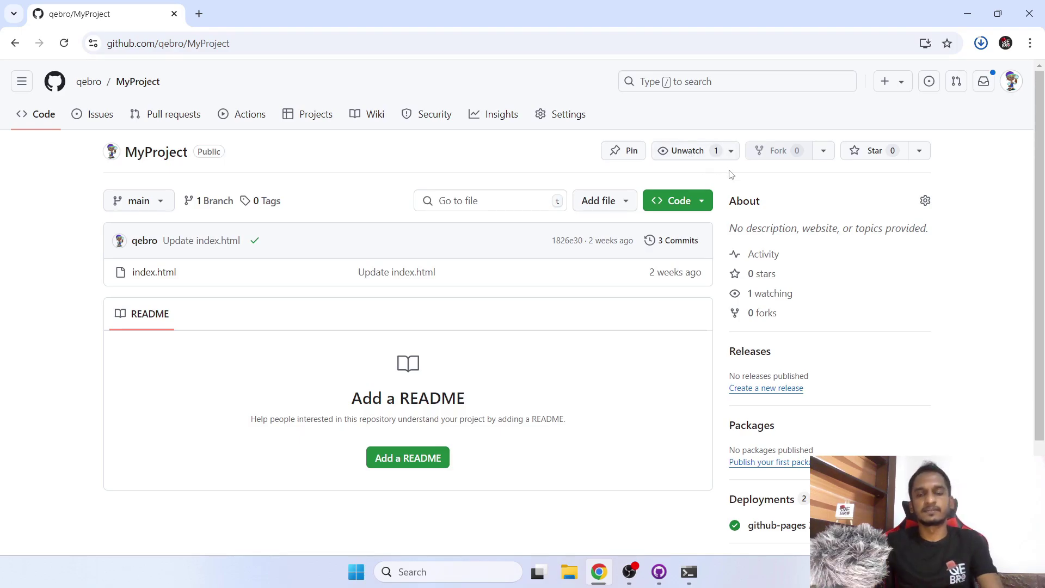
click(689, 572)
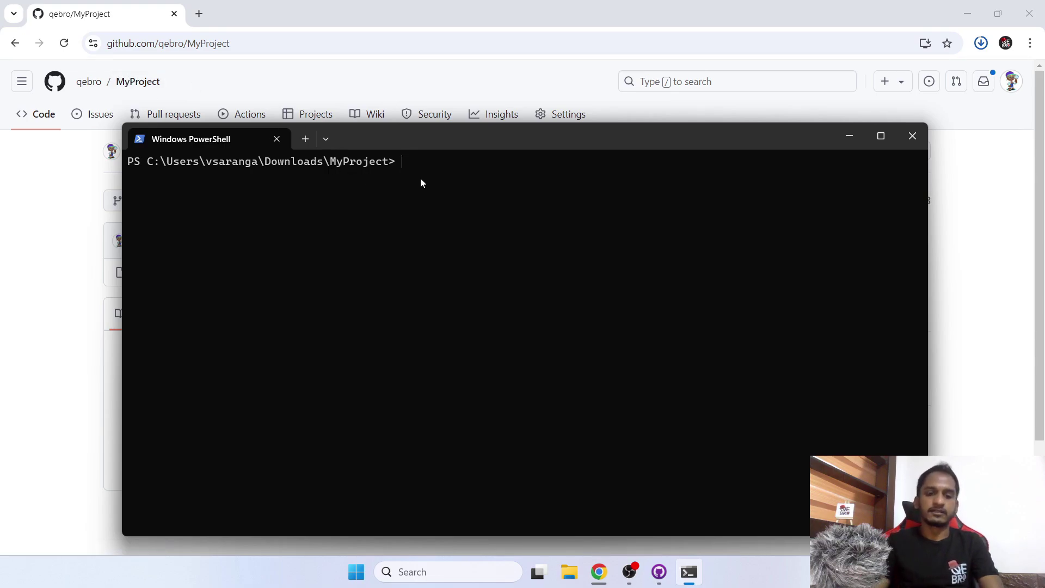
text(git )
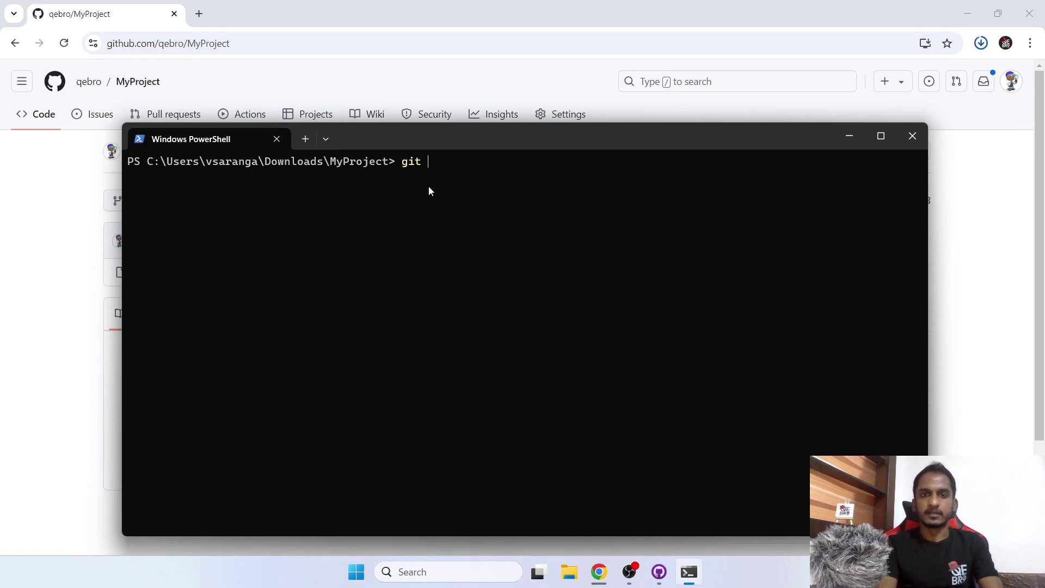
text(tag)
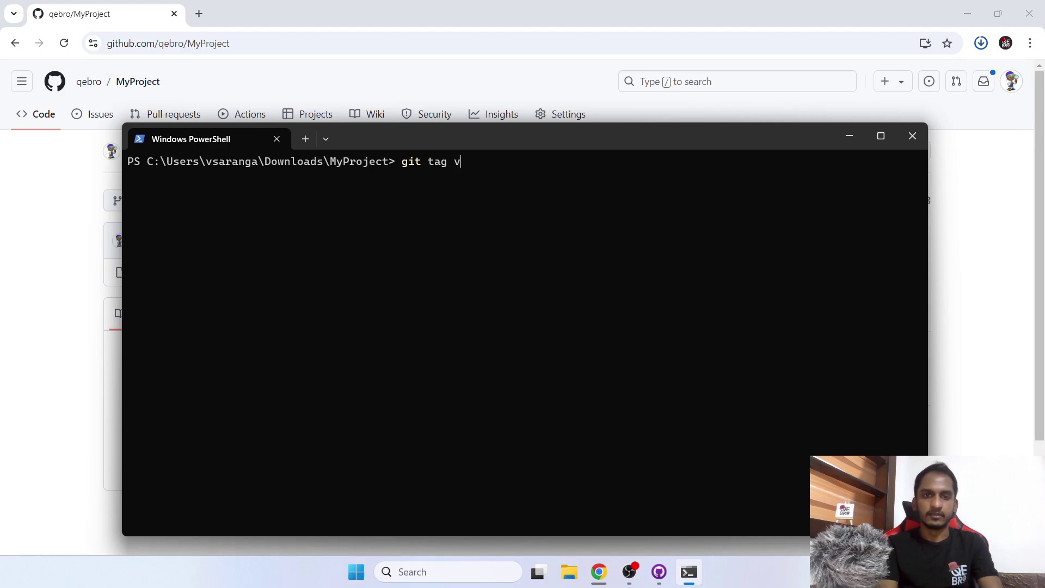
text( v1.0)
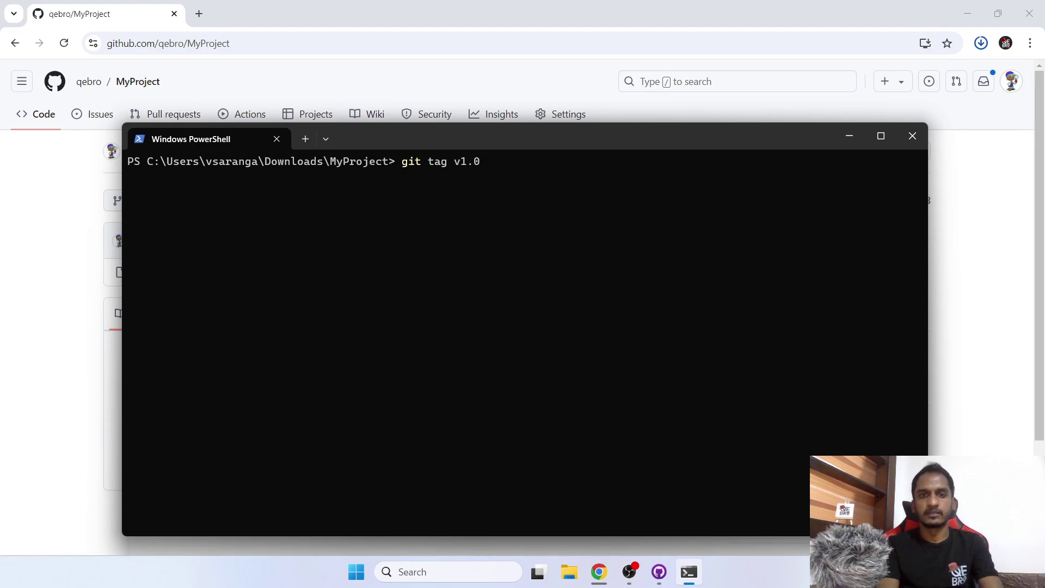
key(BackSpace)
key(BackSpace)
key(BackSpace)
key(BackSpace)
text(1.0)
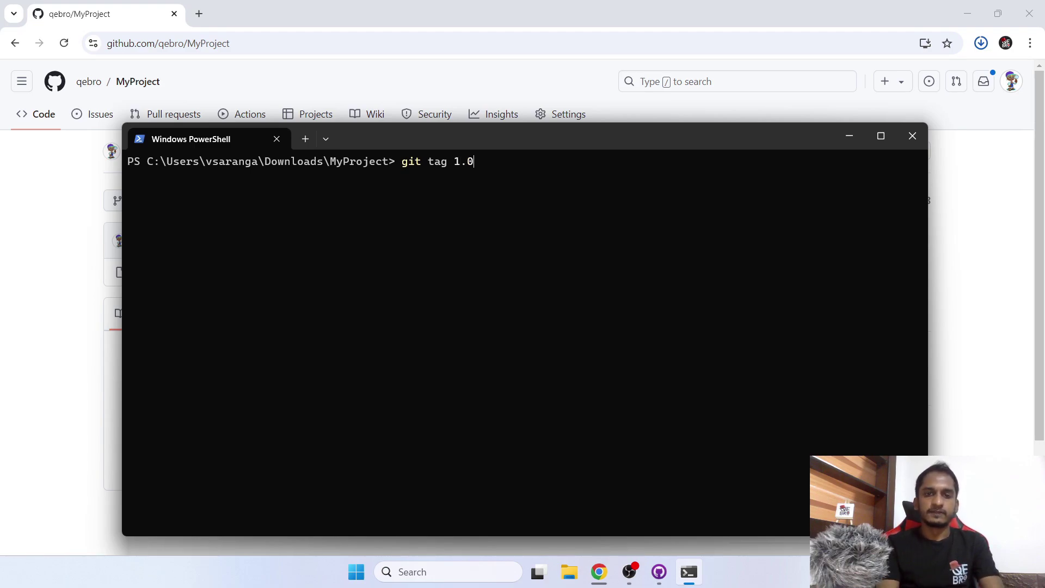
key(Return)
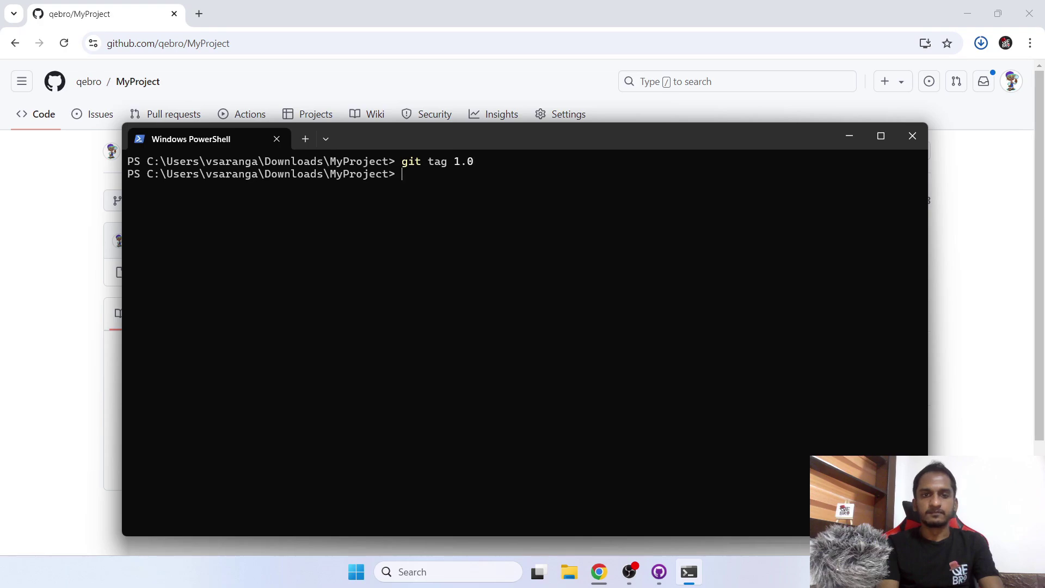
key(Return)
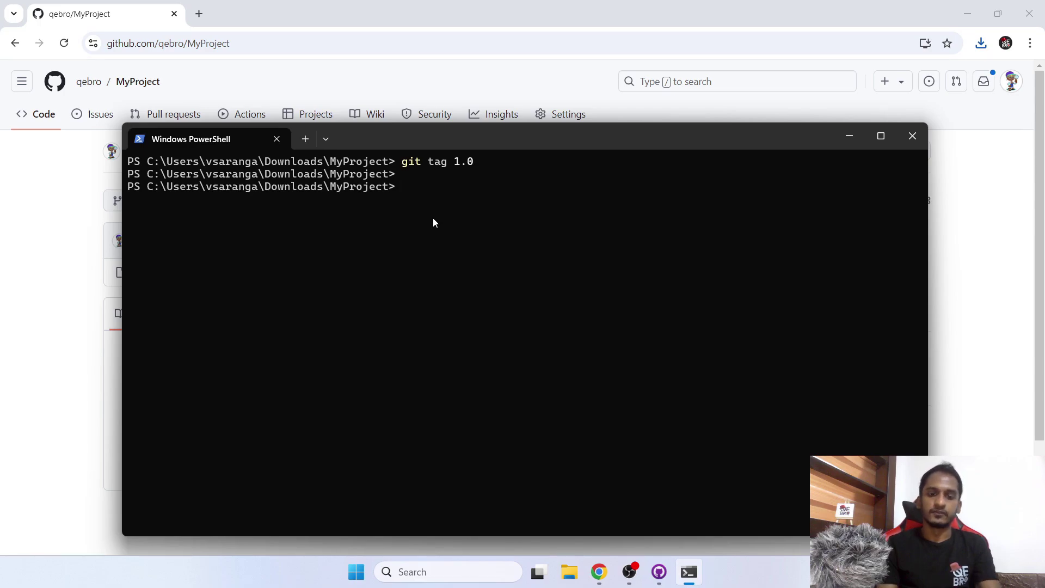
Push tag 1.0 to the remote with git push origin --tag 1.0.
text(git push )
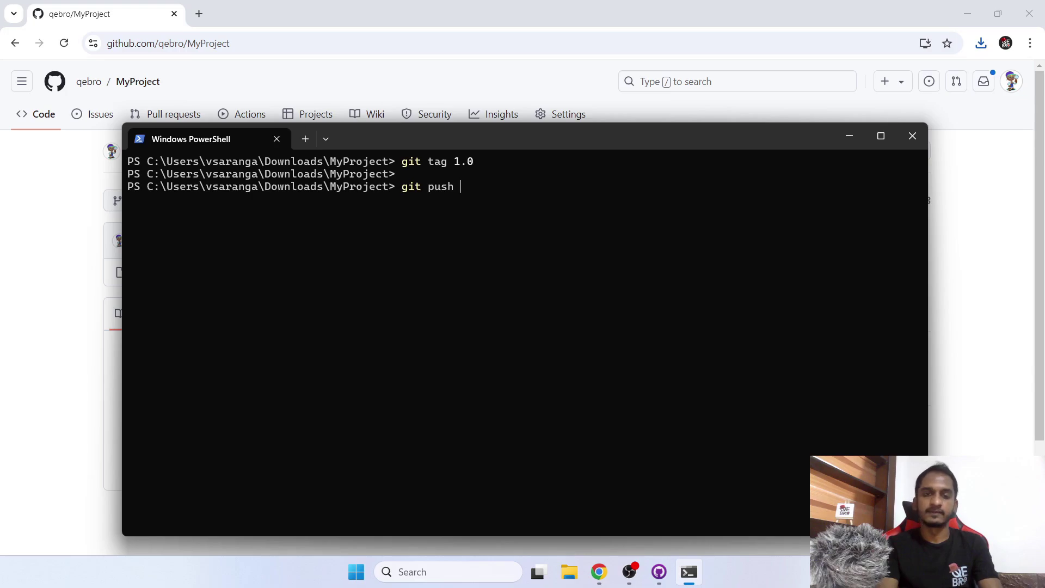
text(ori)
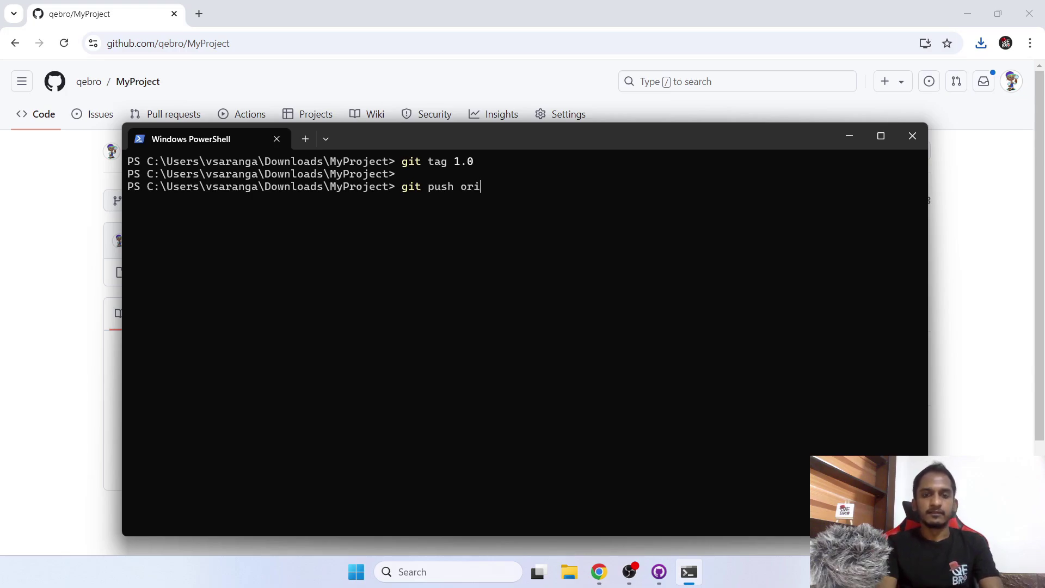
text(gin --)
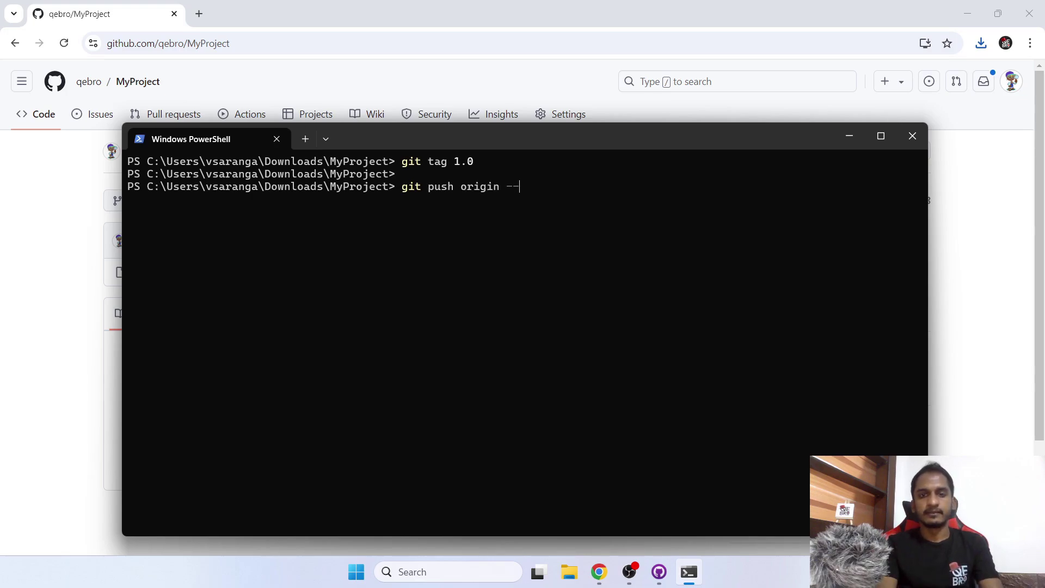
text(tag )
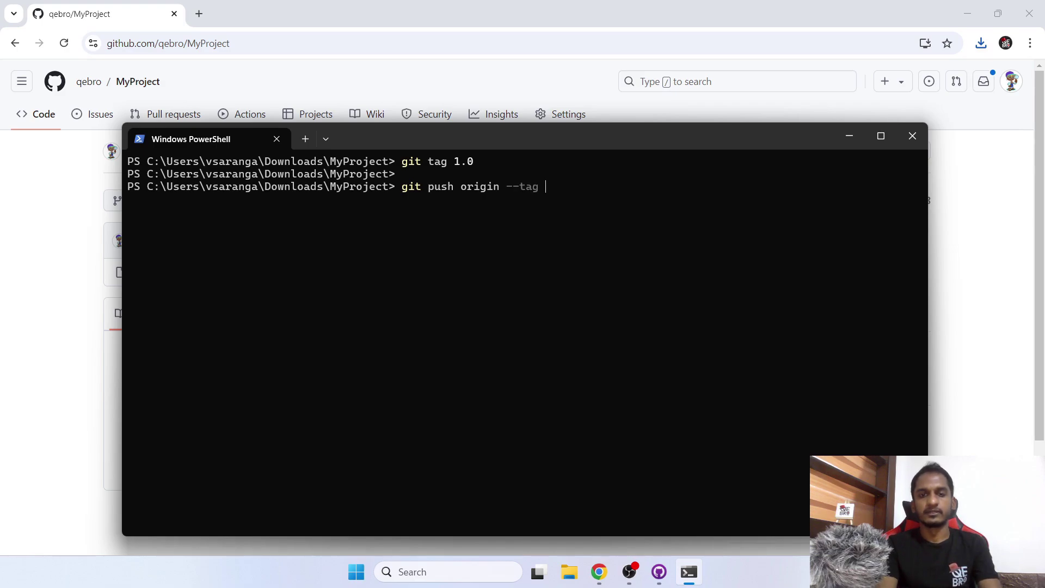
text(1.0)
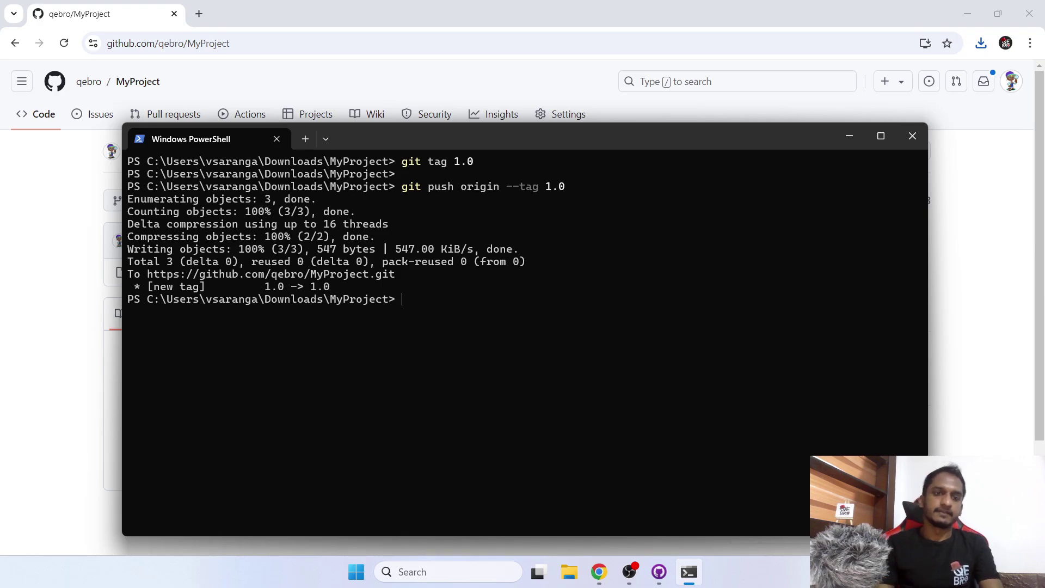
drag(134, 275, 373, 290)
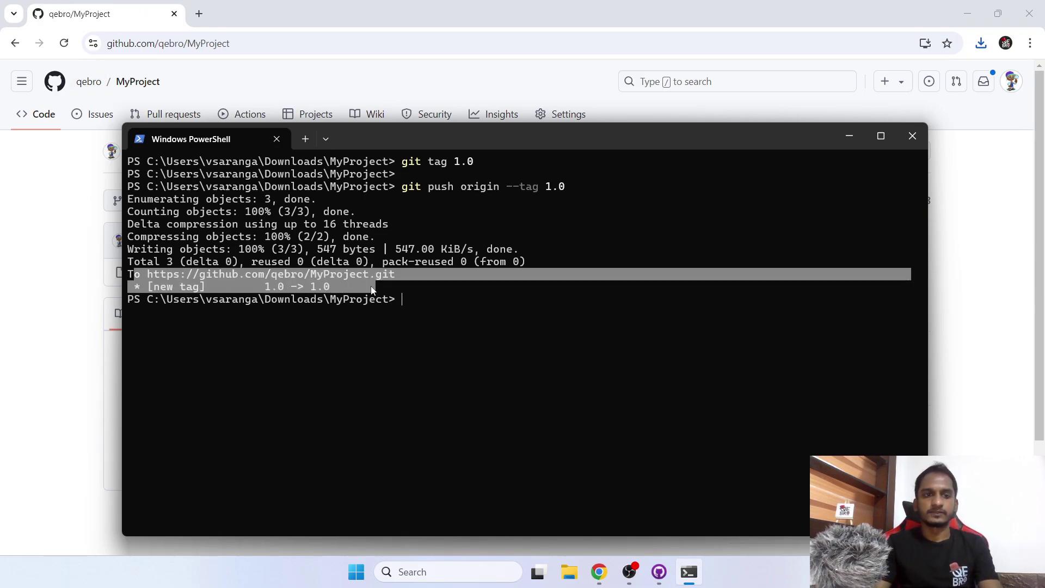
Switch to Chrome, reload the MyProject repository page and examine the pushed tag 1.0 with its commit message.
click(38, 206)
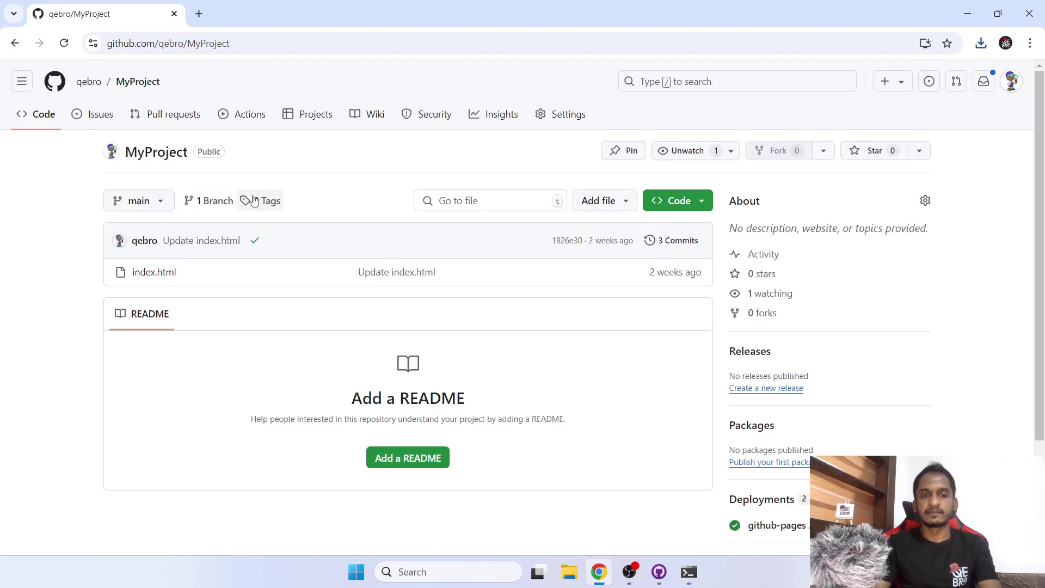
click(65, 44)
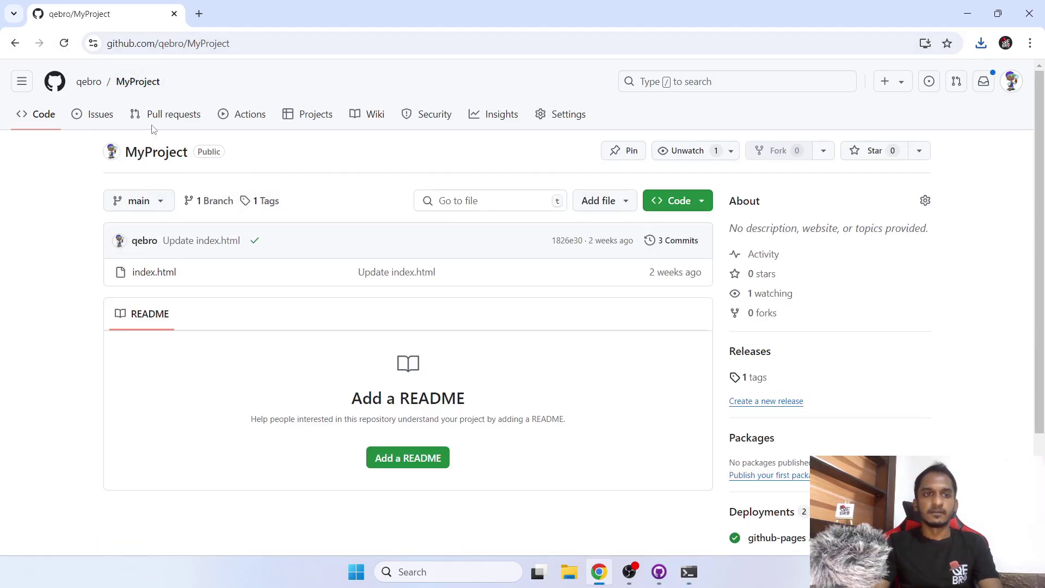
click(263, 206)
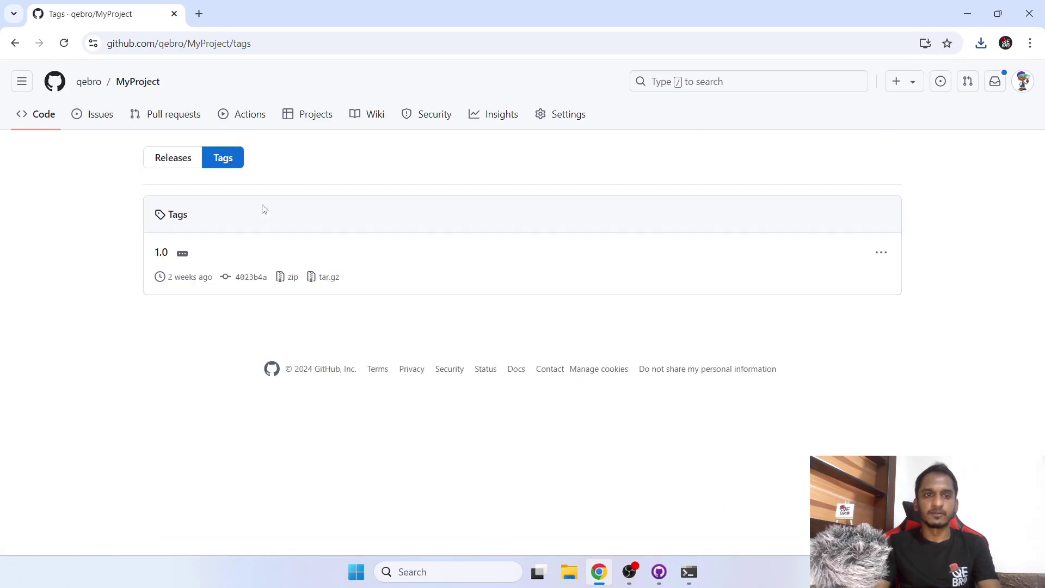
drag(147, 252, 169, 255)
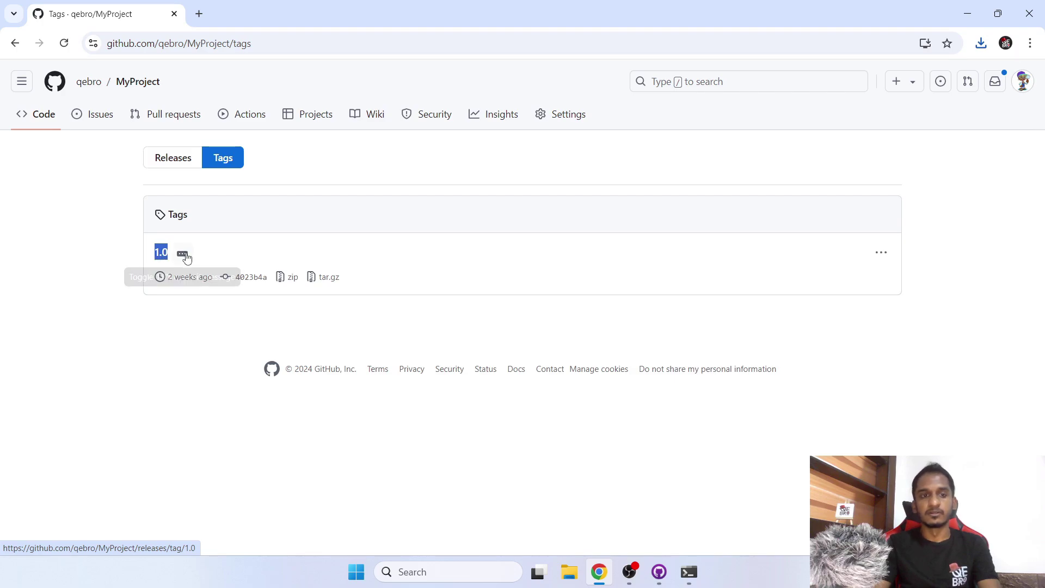
click(183, 254)
drag(152, 282, 258, 286)
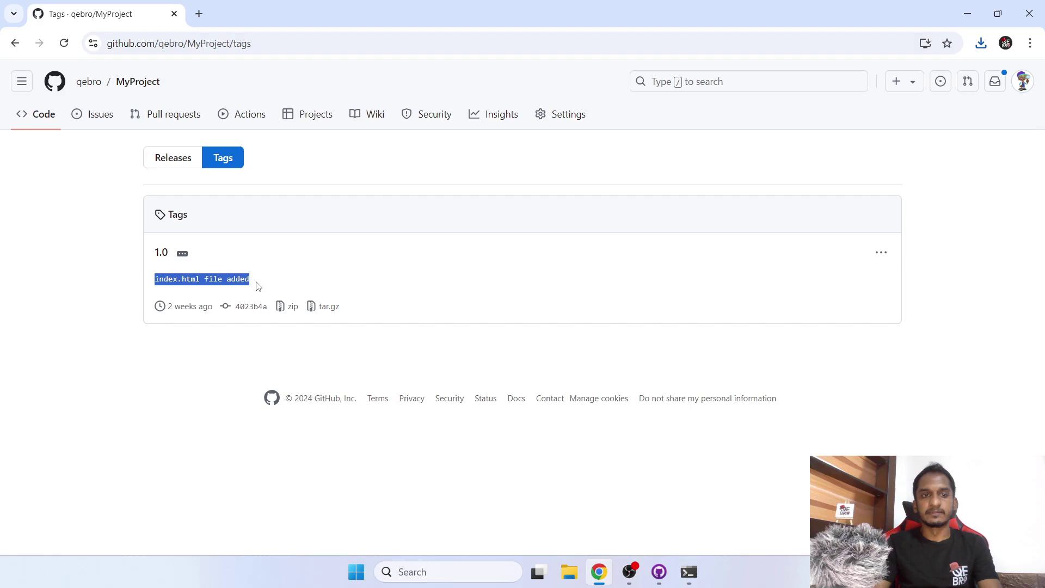
Review the commit history of MyProject's main branch.
click(138, 87)
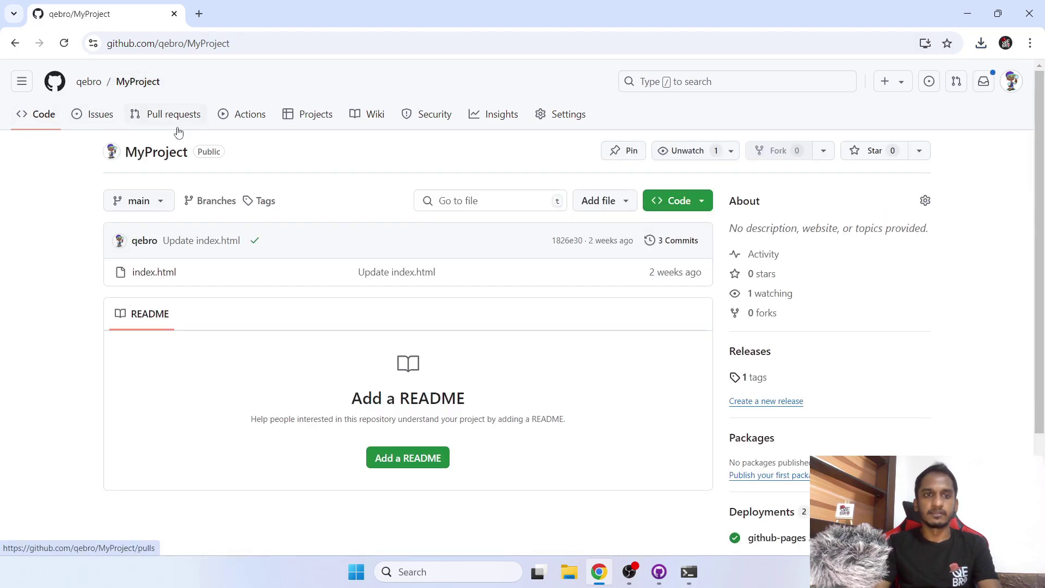
click(683, 252)
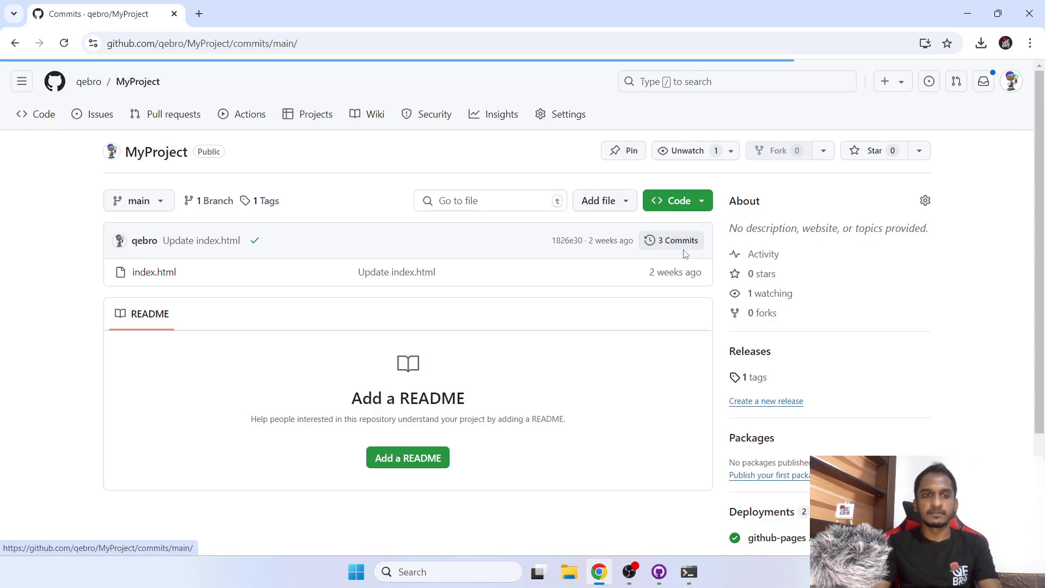
drag(95, 229, 253, 350)
click(288, 354)
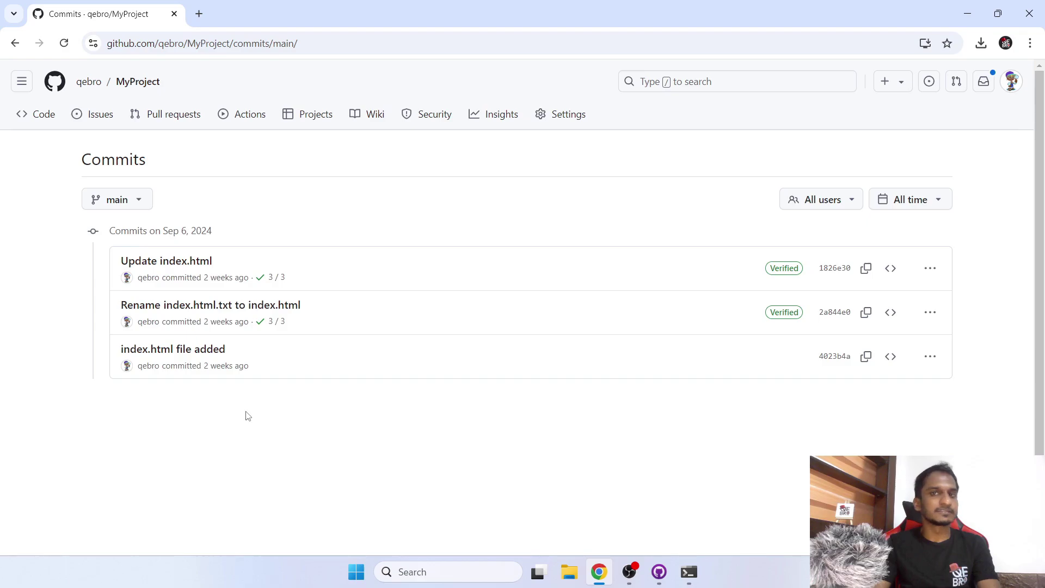
Return to the MyProject tags and examine tag 1.0's name, age, source archives and available actions.
click(34, 113)
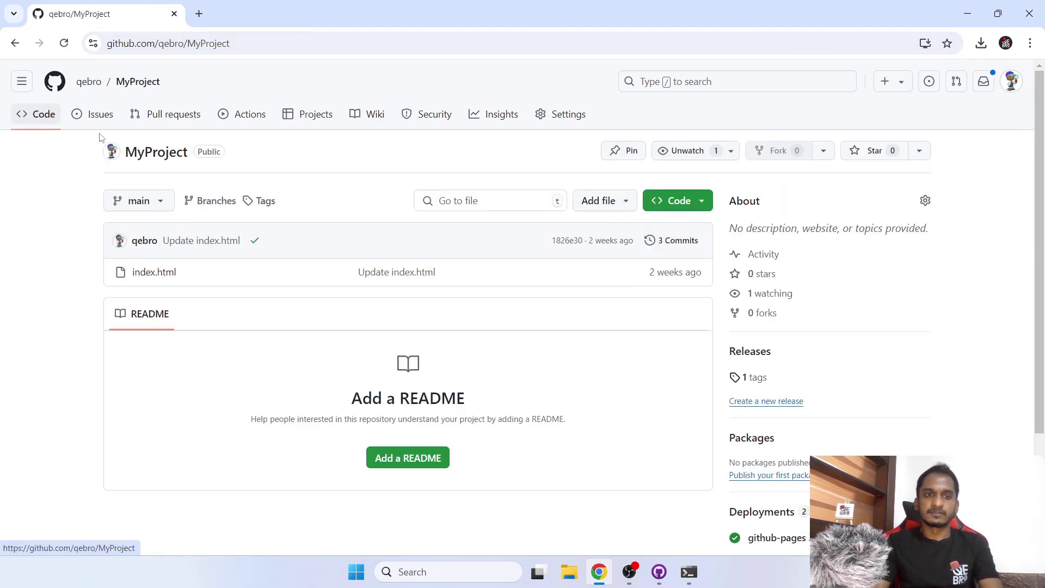
click(268, 204)
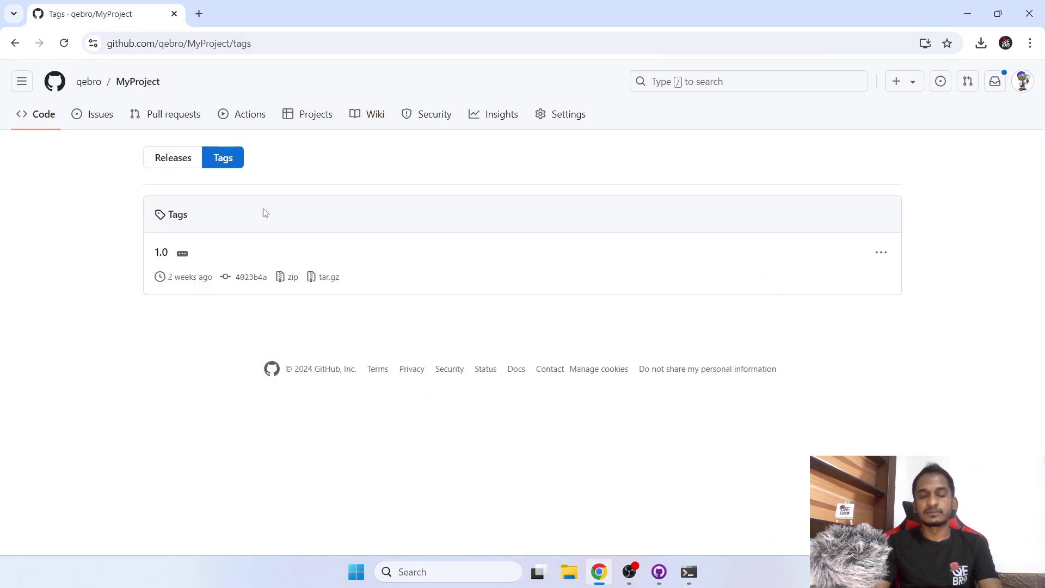
drag(138, 256, 165, 255)
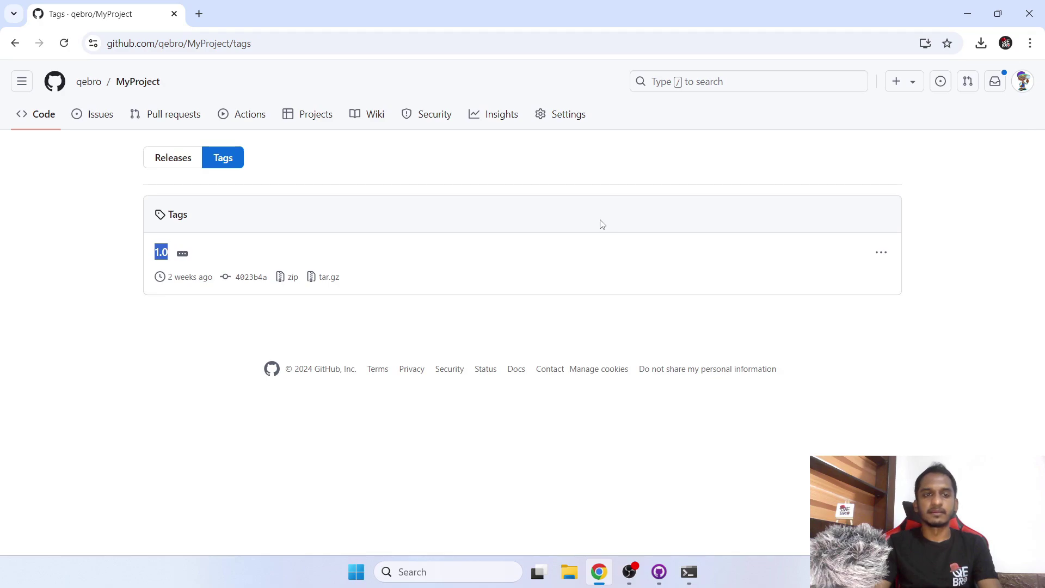
click(212, 324)
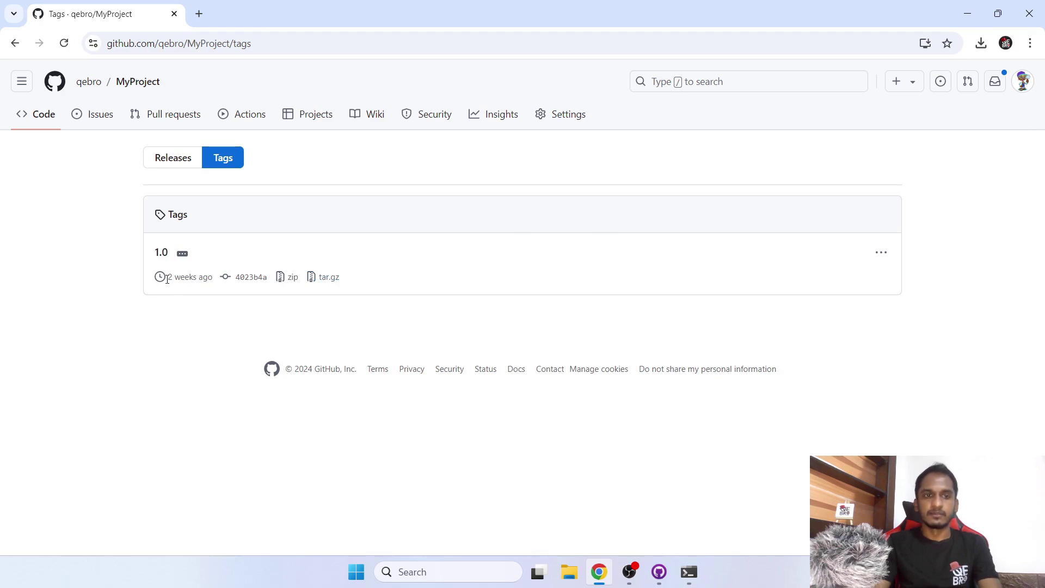
drag(178, 278, 208, 278)
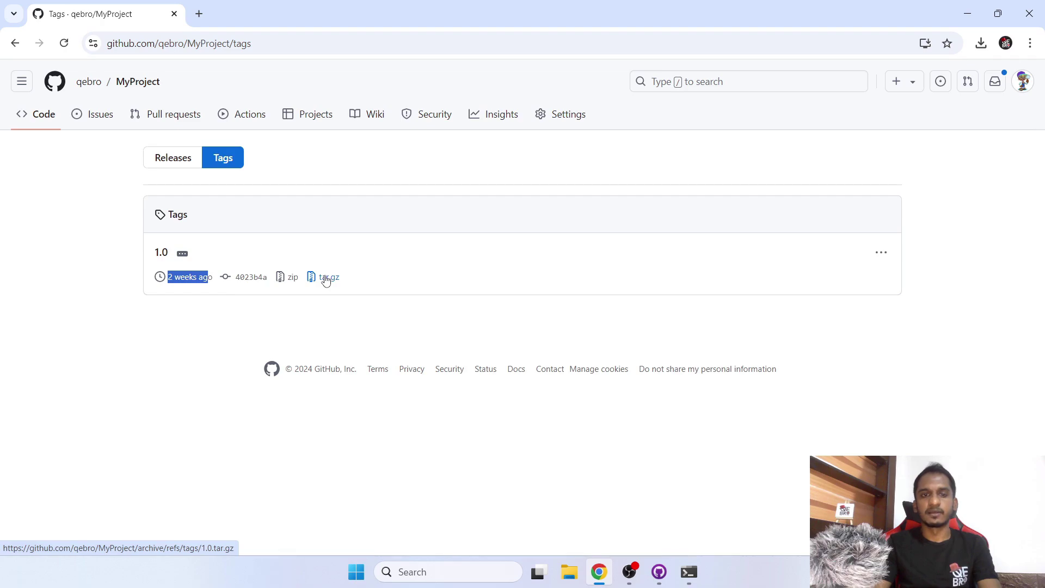
click(879, 258)
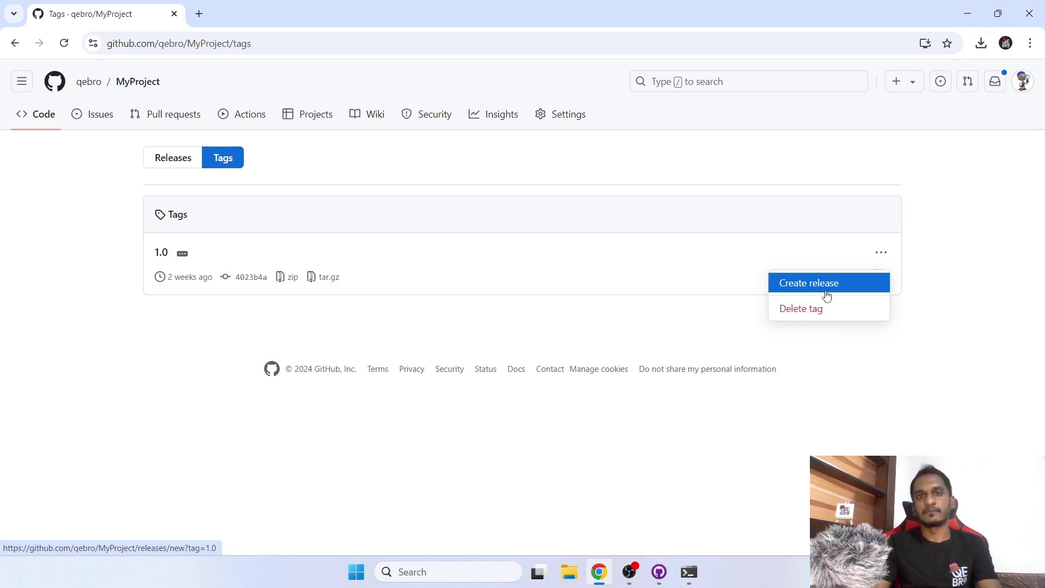
click(416, 200)
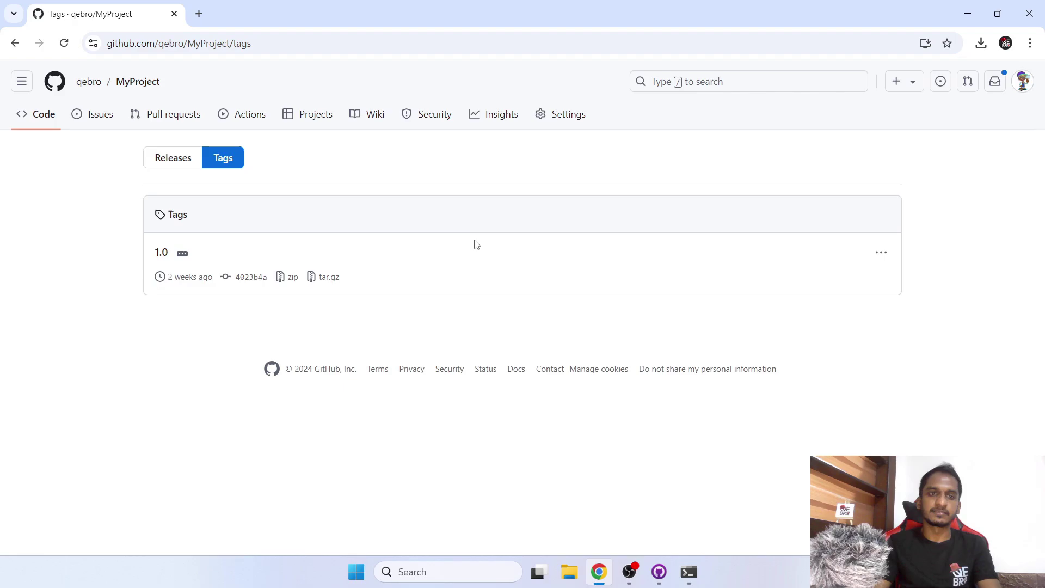
Start a new release for MyProject using existing tag 1.0, with 1.0 as the previous tag to compare.
click(169, 166)
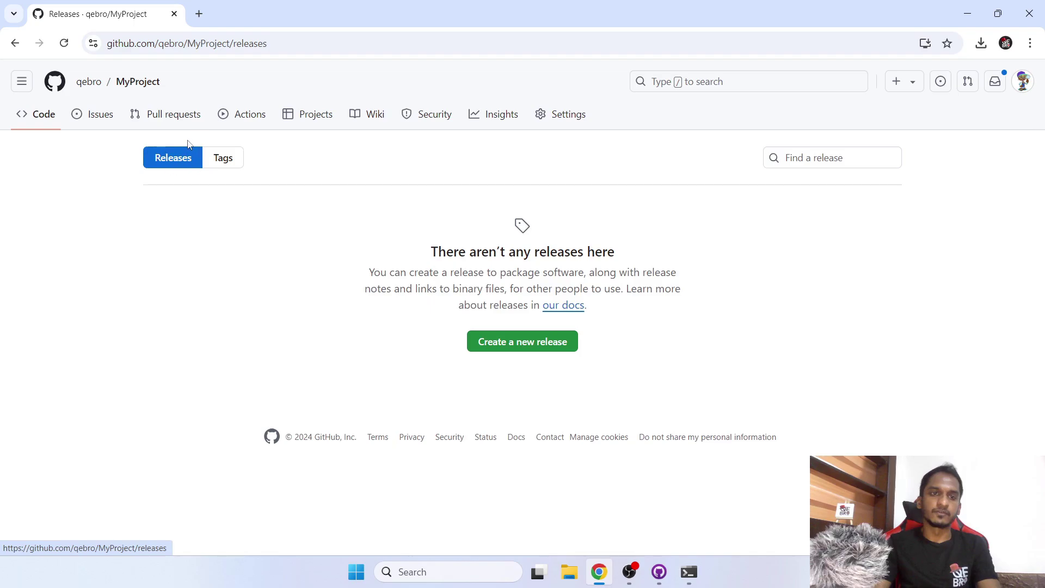
click(507, 343)
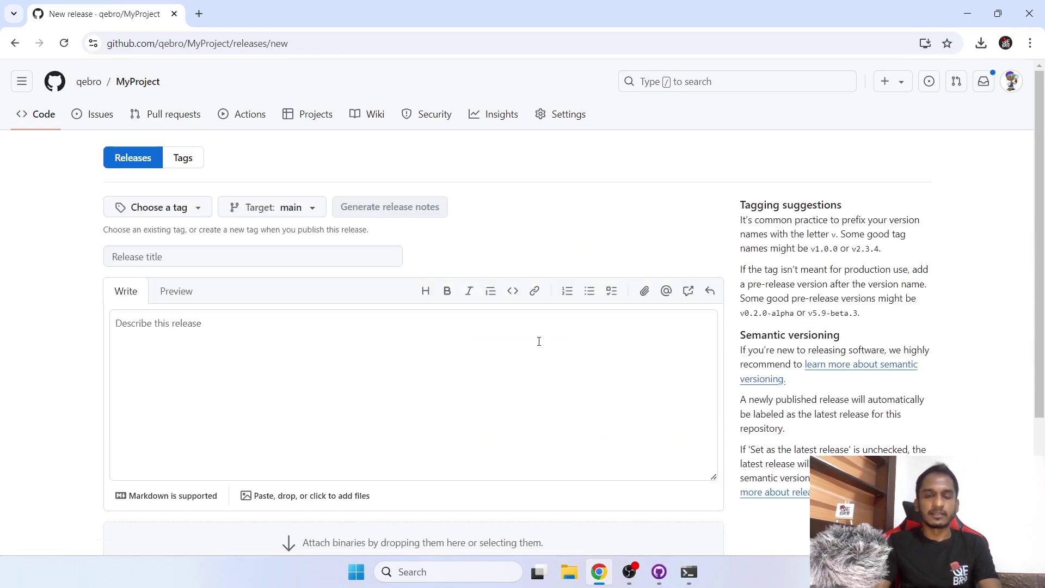
click(154, 209)
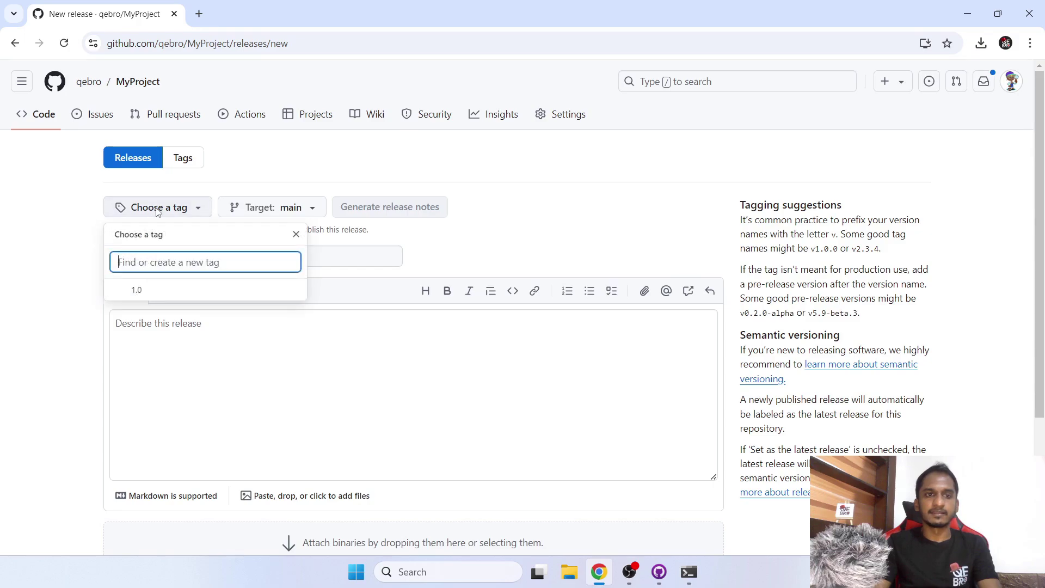
click(141, 292)
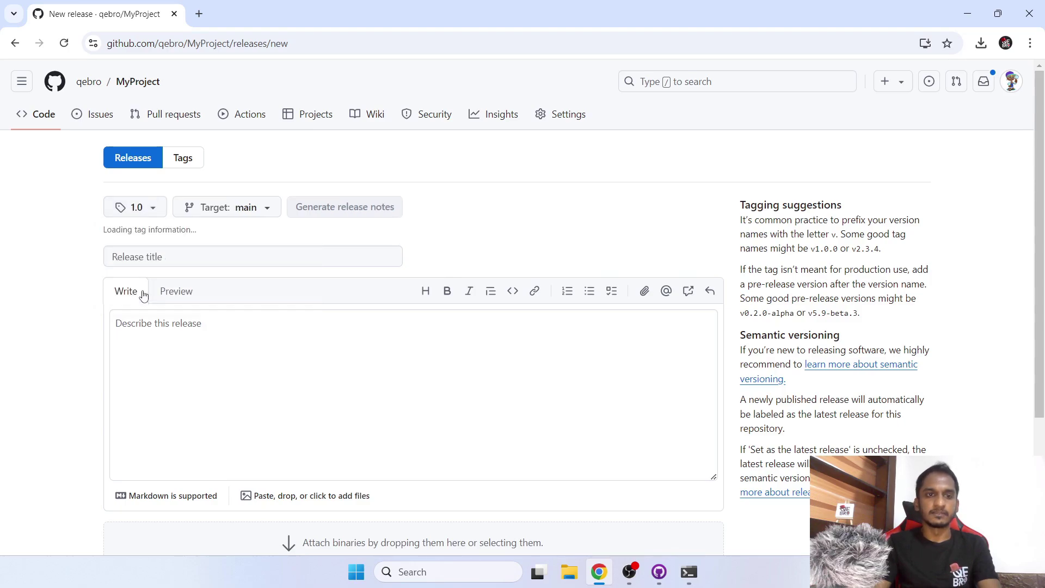
click(215, 217)
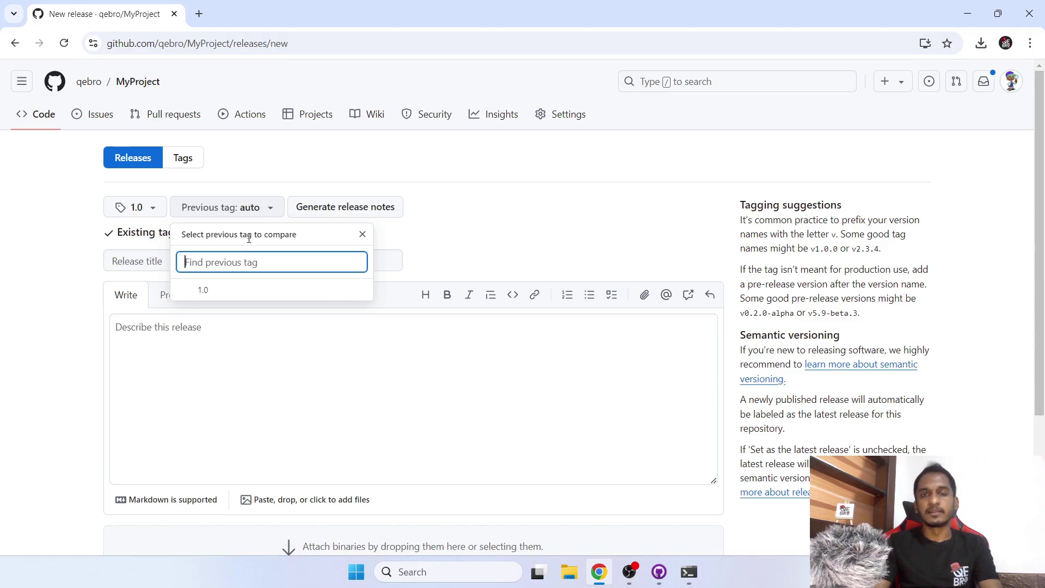
click(244, 296)
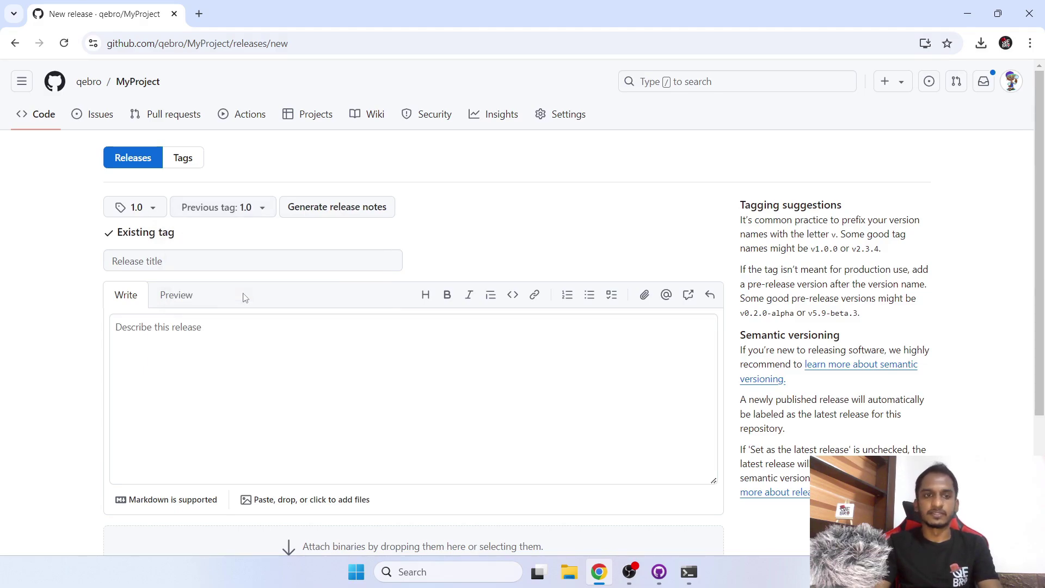
Generate the release notes for tag 1.0 and set the release title to v1.0.
click(338, 207)
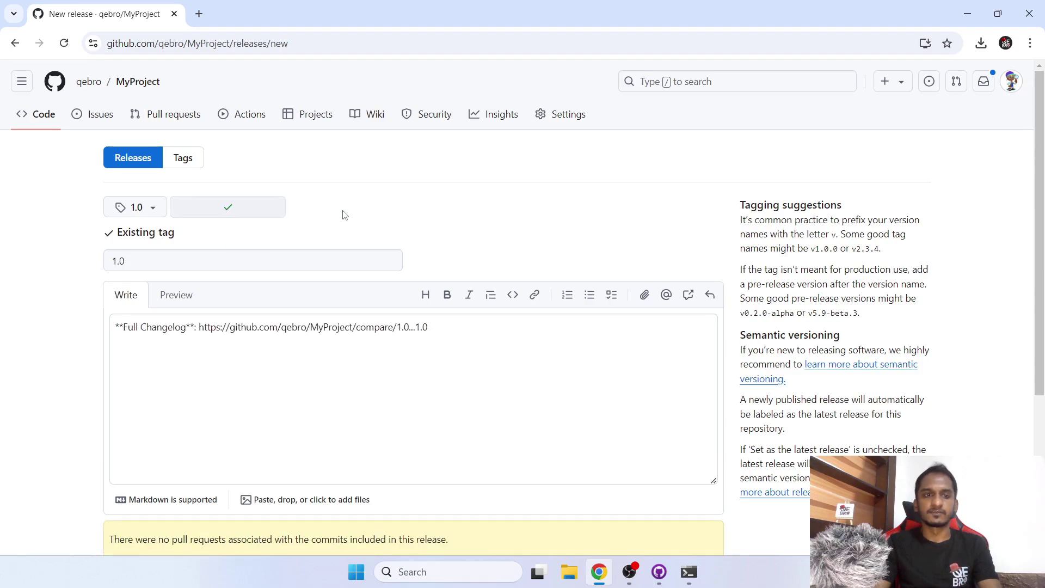
drag(124, 326, 189, 337)
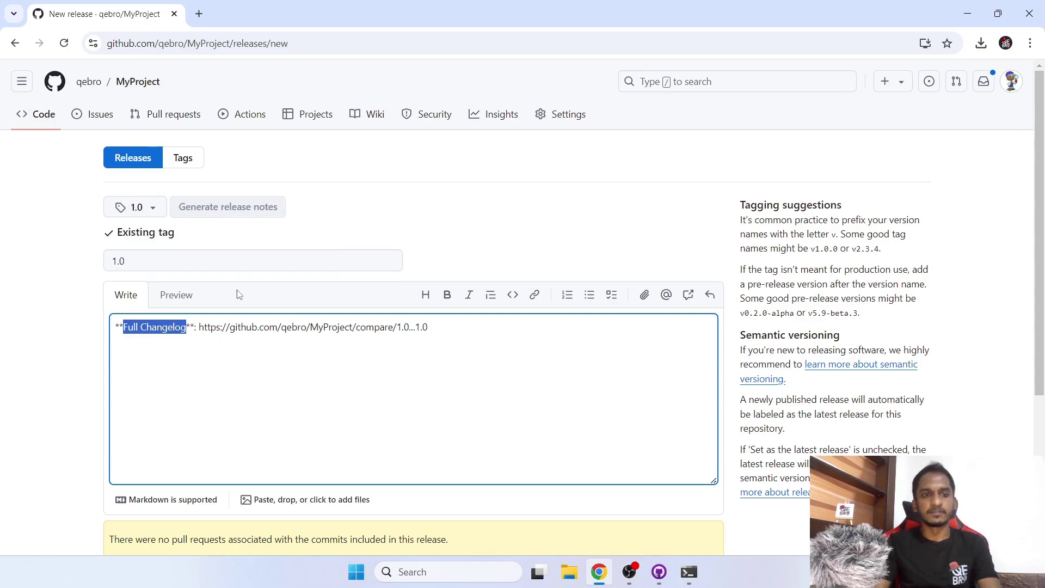
click(121, 262)
text(v)
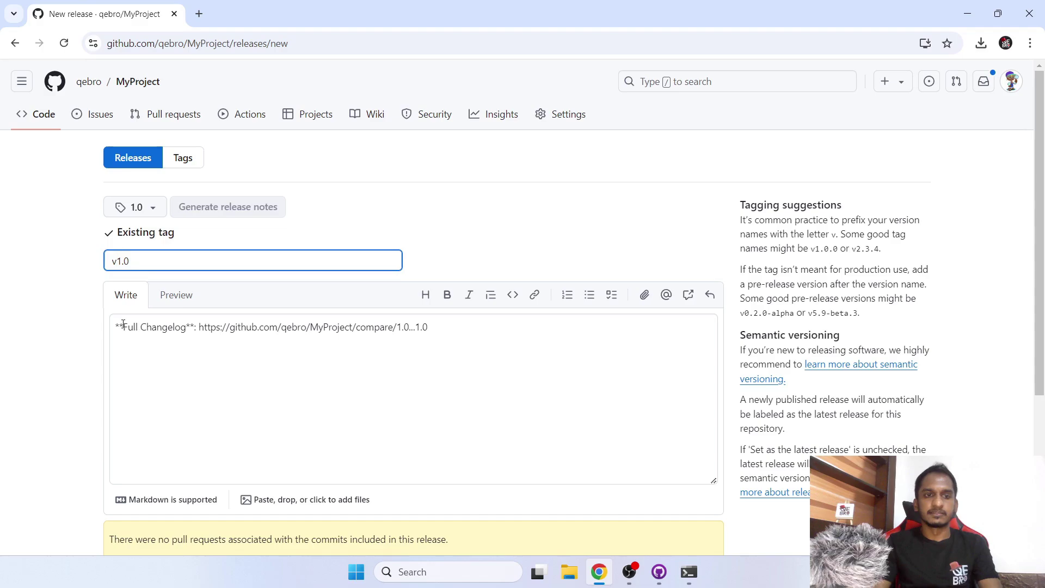
Review the generated changelog text and publish the v1.0 release without marking it as a pre-release.
drag(123, 327, 435, 327)
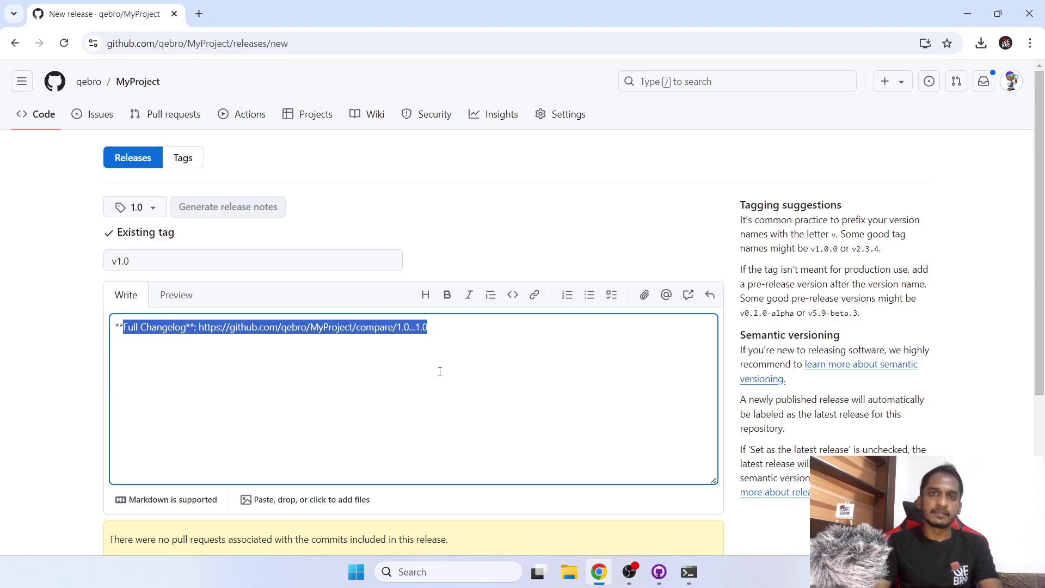
scroll(441, 372, down, 2)
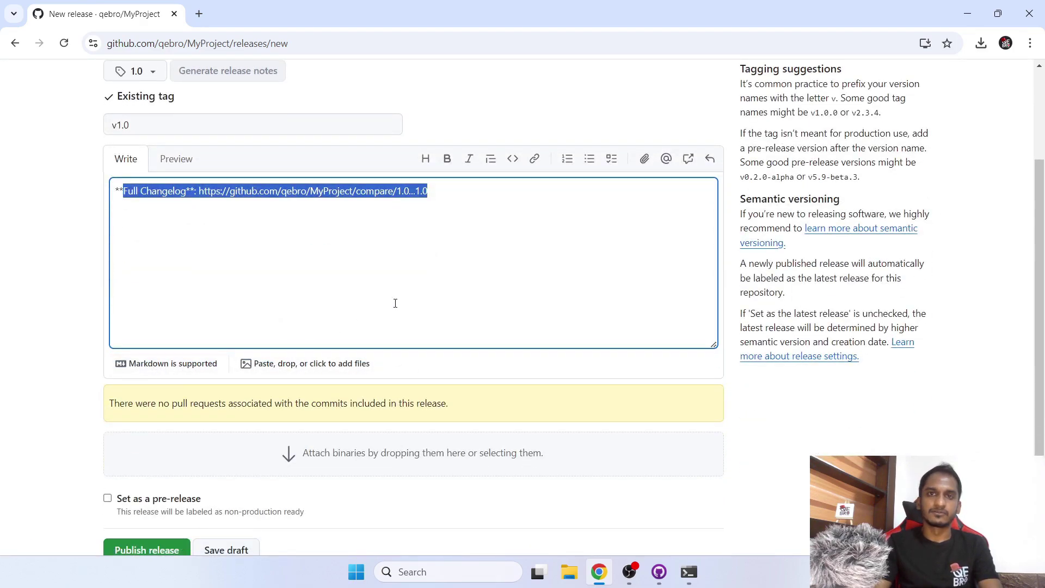
scroll(395, 303, down, 2)
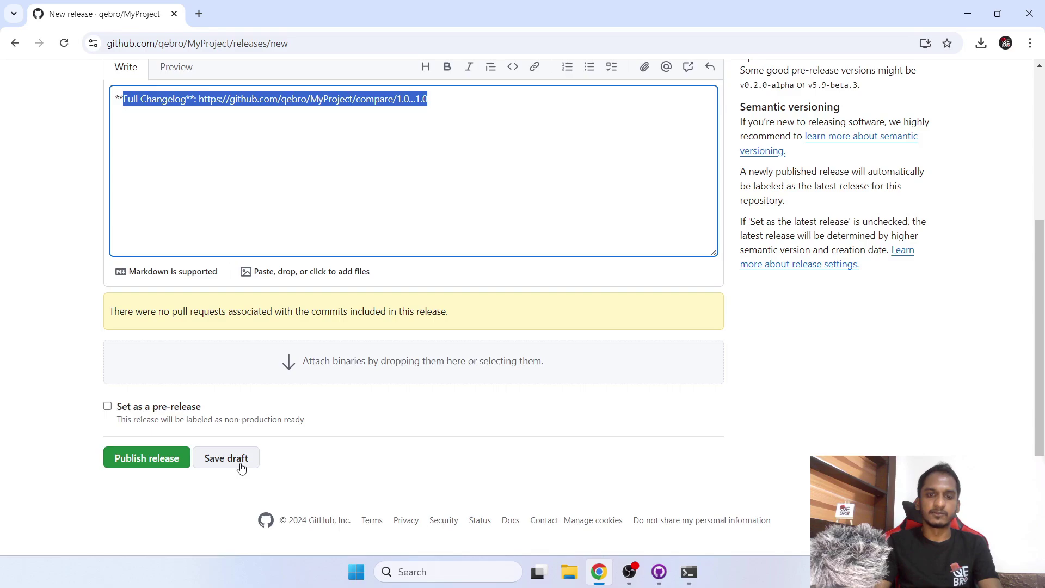
click(132, 463)
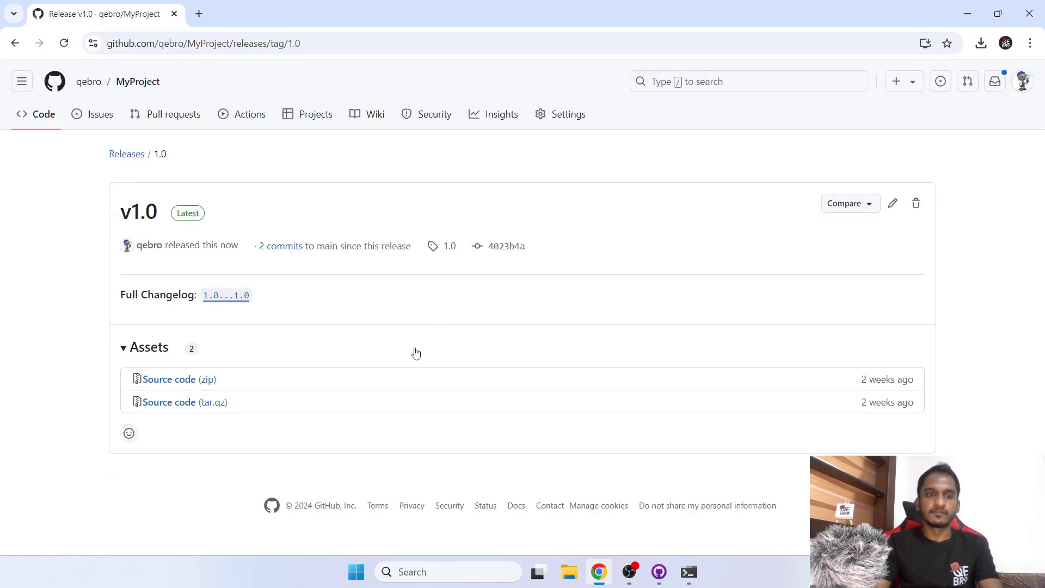
Examine the published v1.0 release, its source assets, tag comparison choices and the full changelog comparison 1.0...1.0.
drag(115, 216, 174, 221)
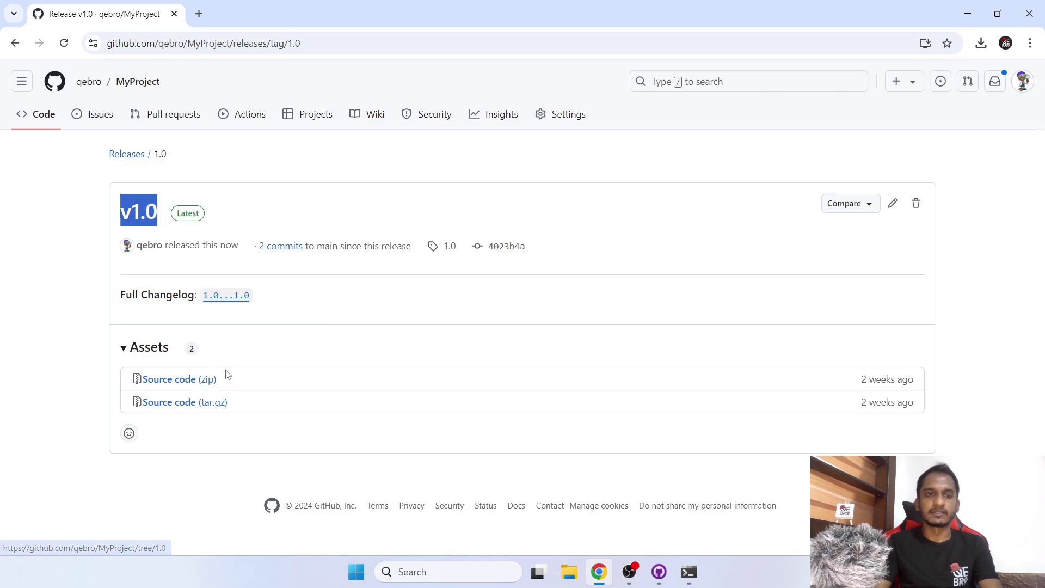
click(74, 339)
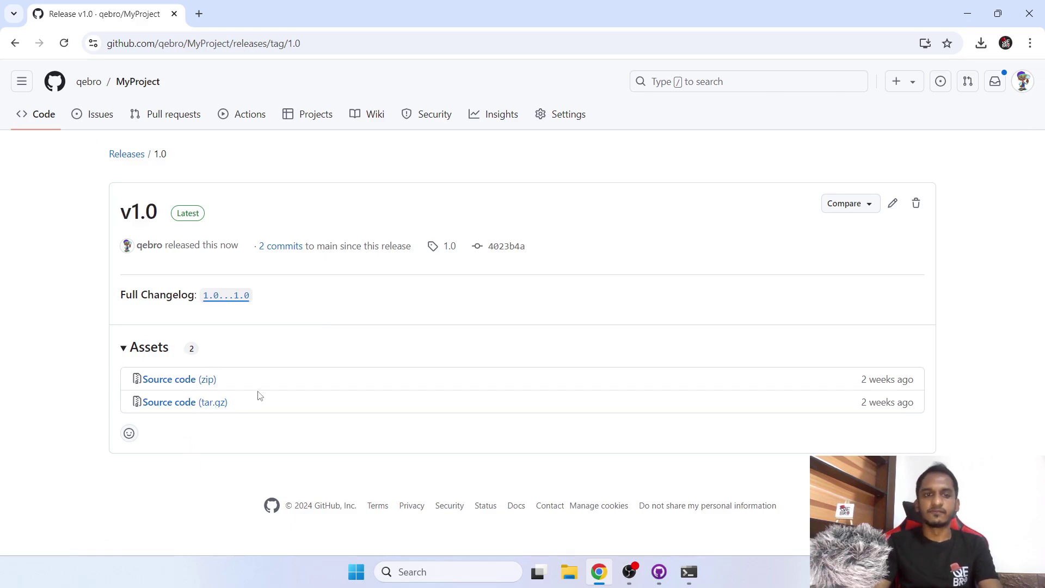
click(868, 204)
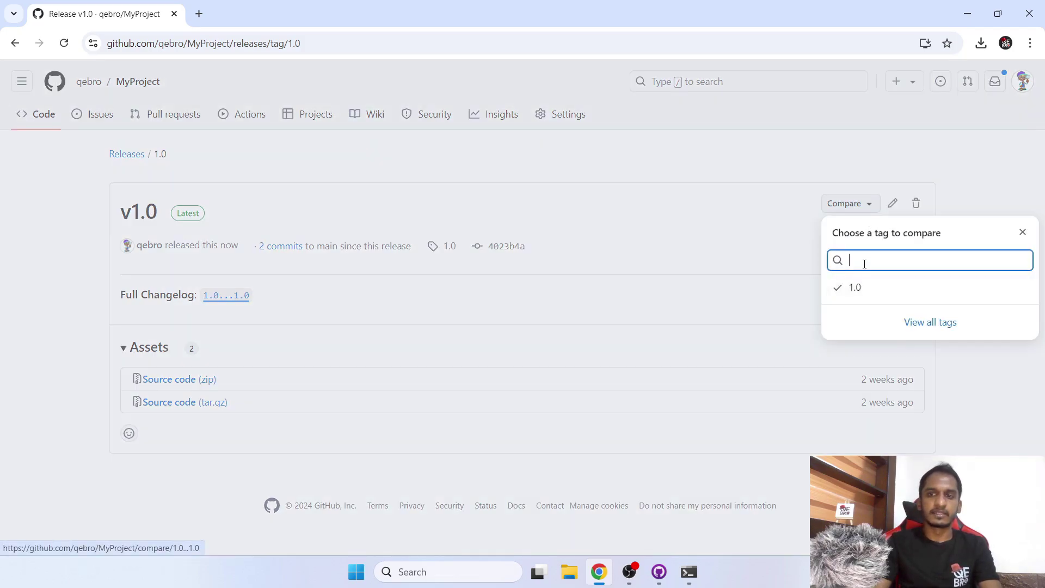
click(727, 207)
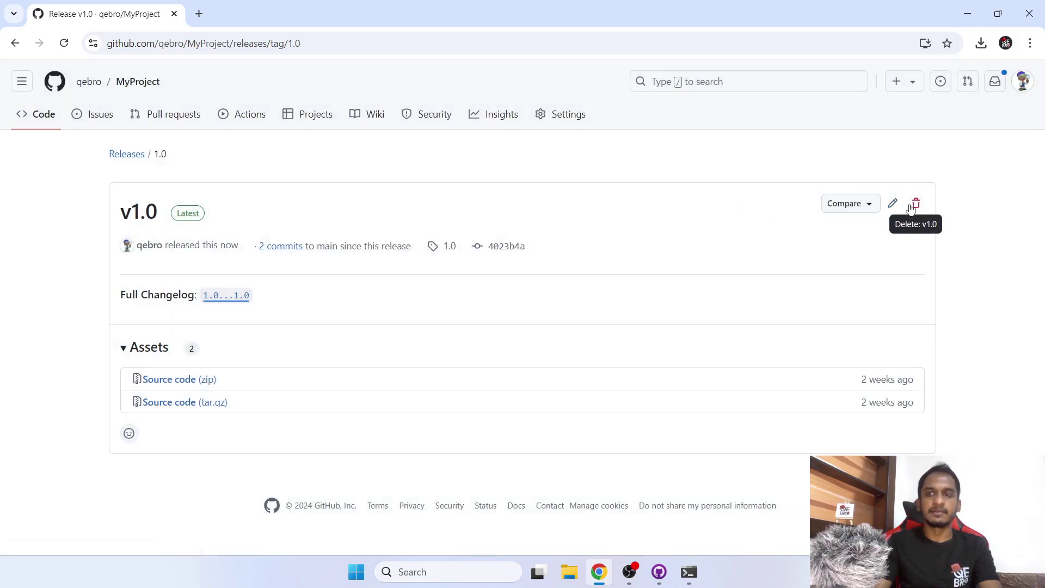
click(229, 299)
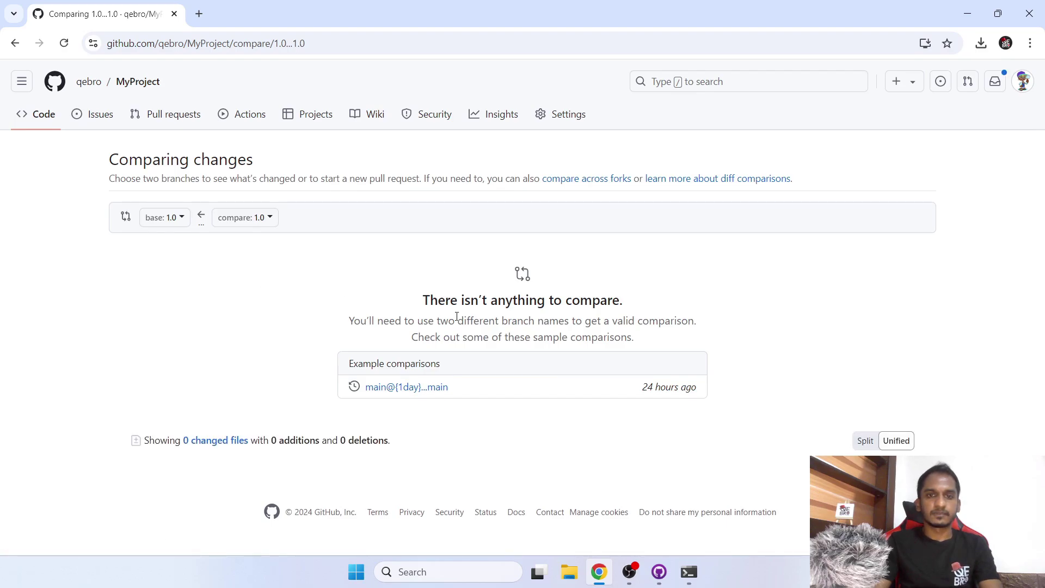
drag(401, 305, 659, 321)
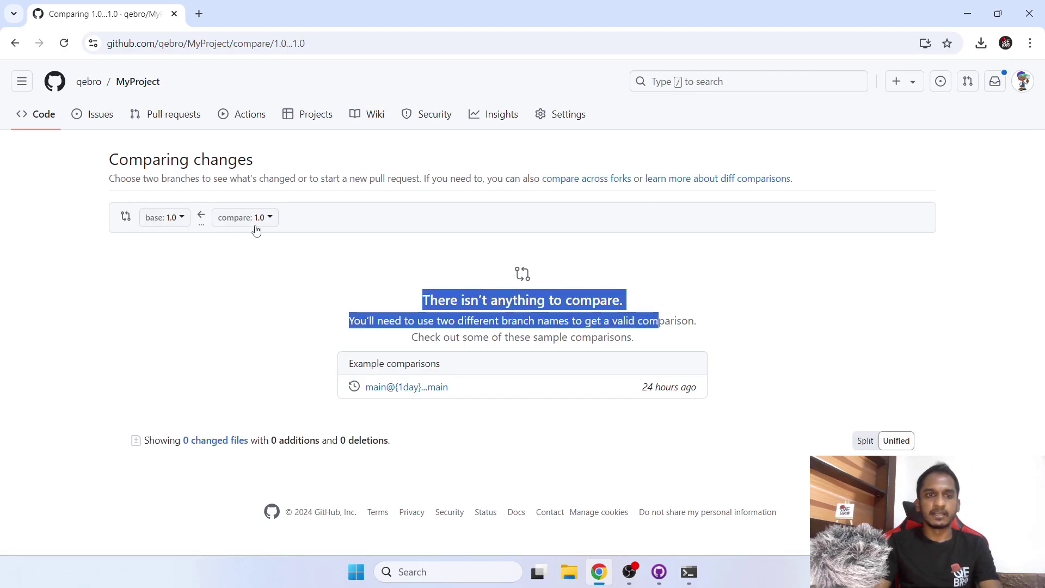
Return to the MyProject code page and start a new file named contact.html on the main branch.
click(38, 114)
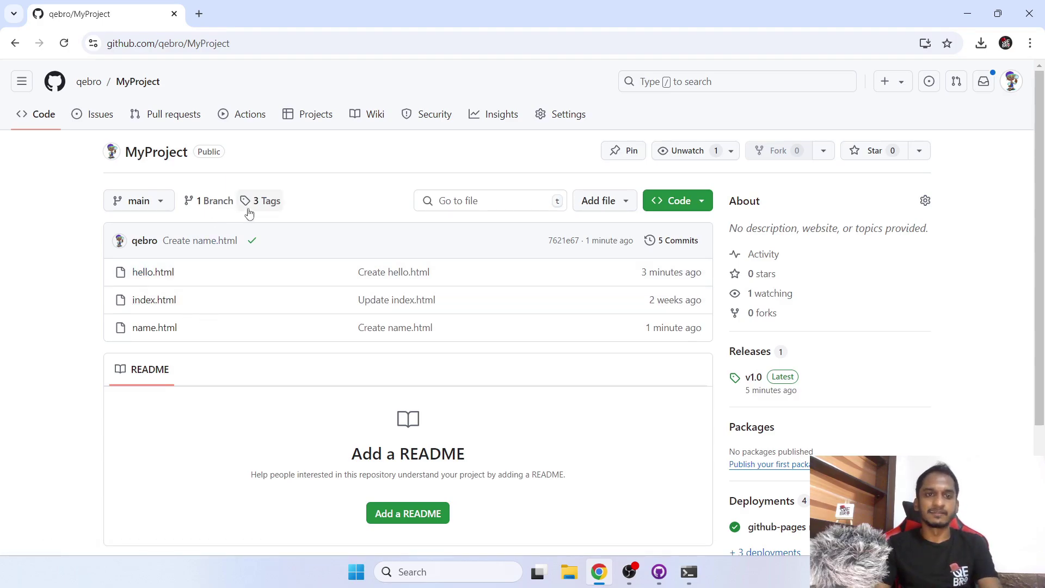
click(607, 201)
click(603, 237)
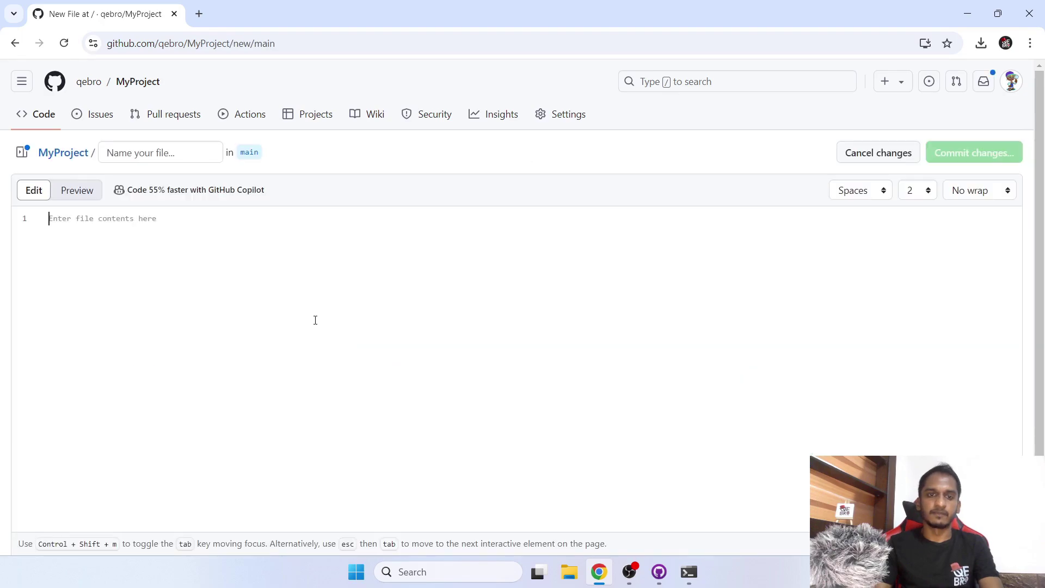
click(169, 159)
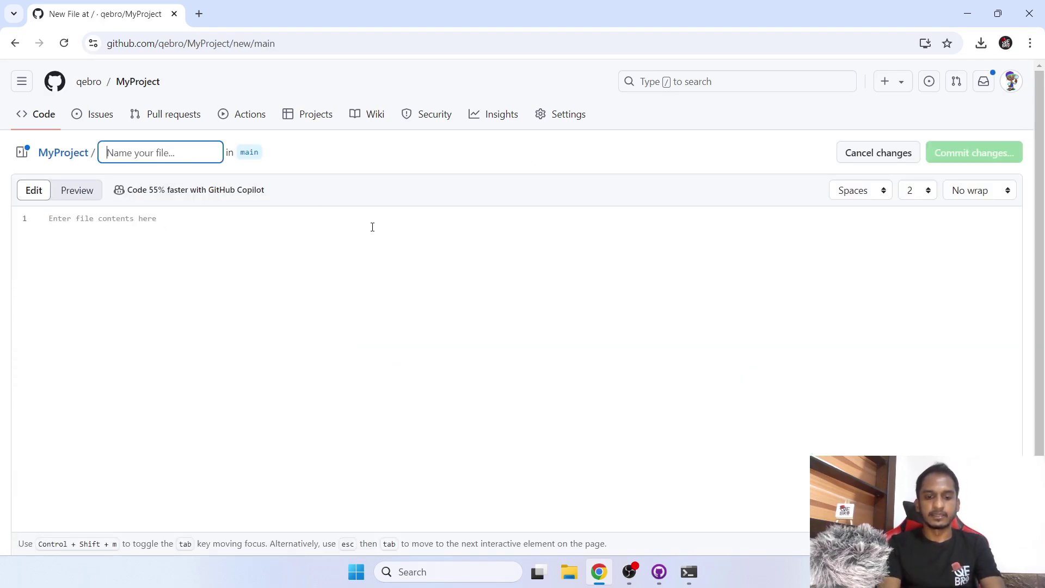
text(contact)
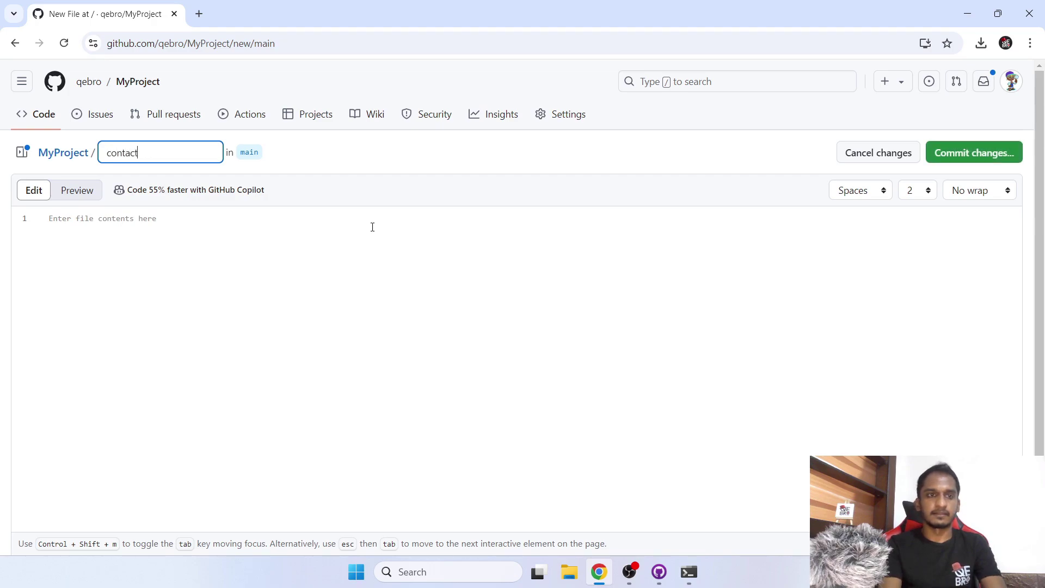
text(.html)
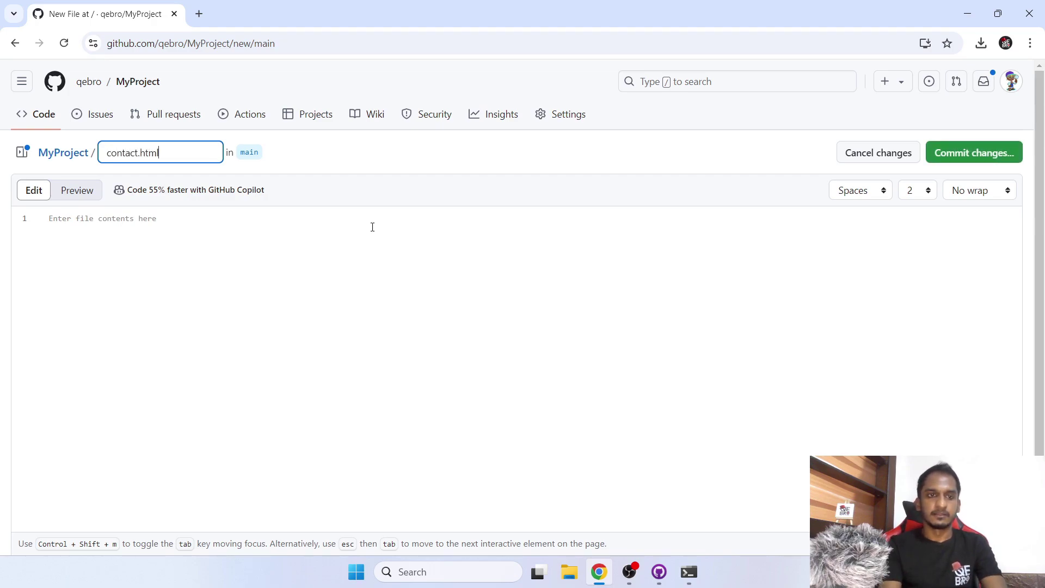
Enter "contact us" as the file's content and commit it directly to main with the message "Create contact.html".
click(373, 227)
text(c)
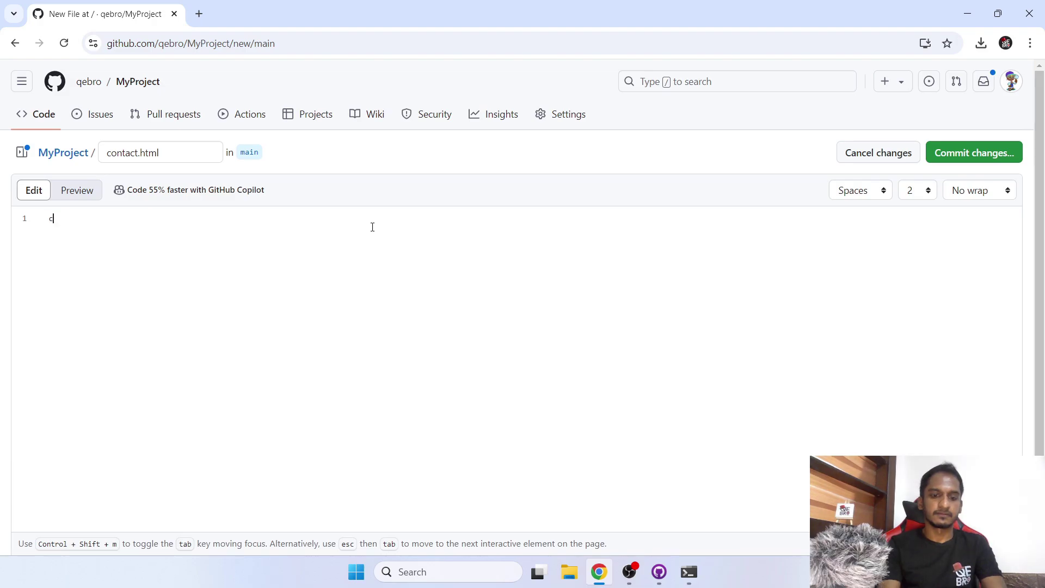
text(ontact us)
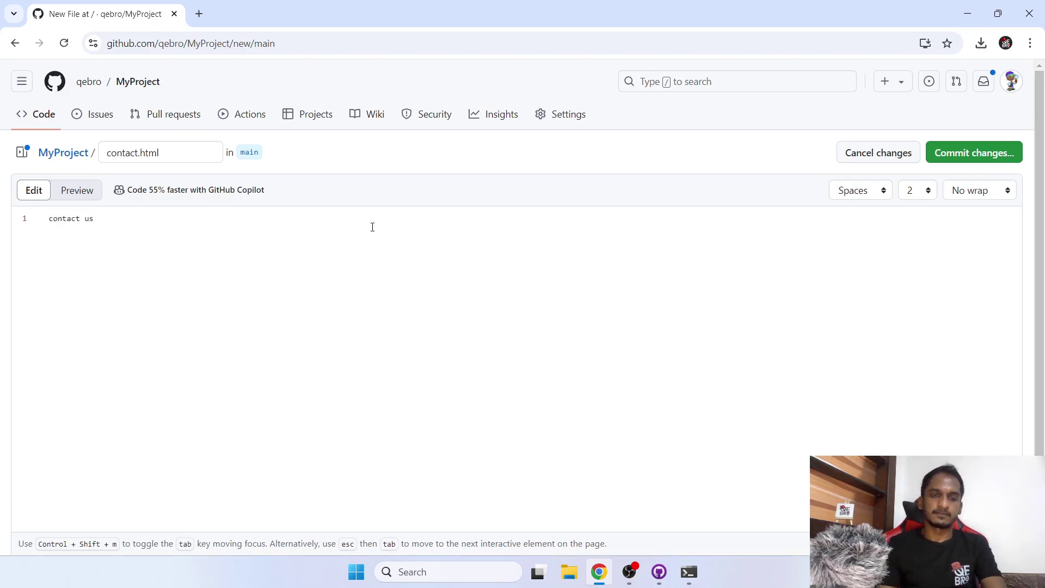
click(963, 160)
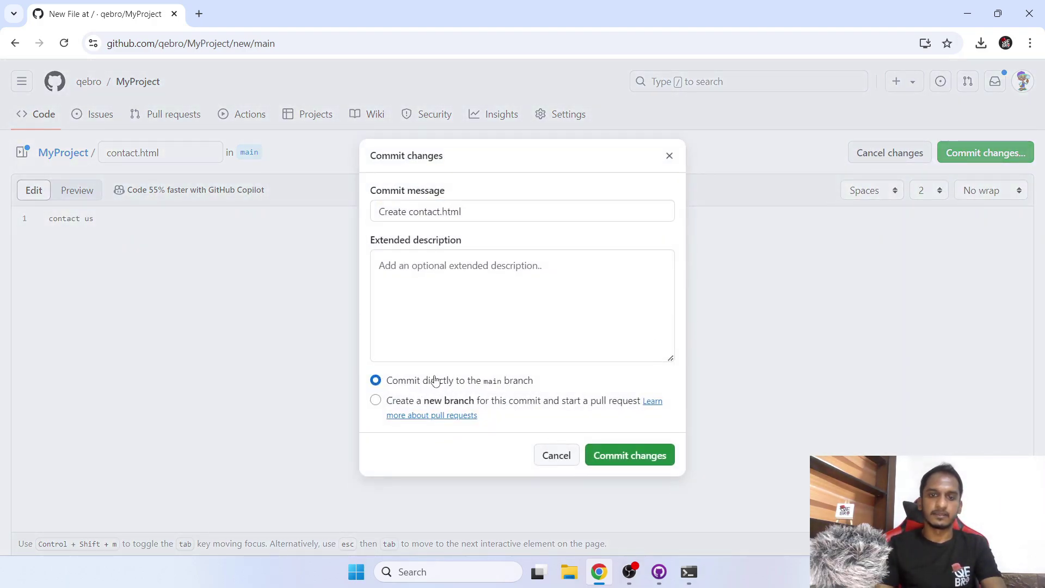
drag(429, 381, 517, 381)
click(624, 462)
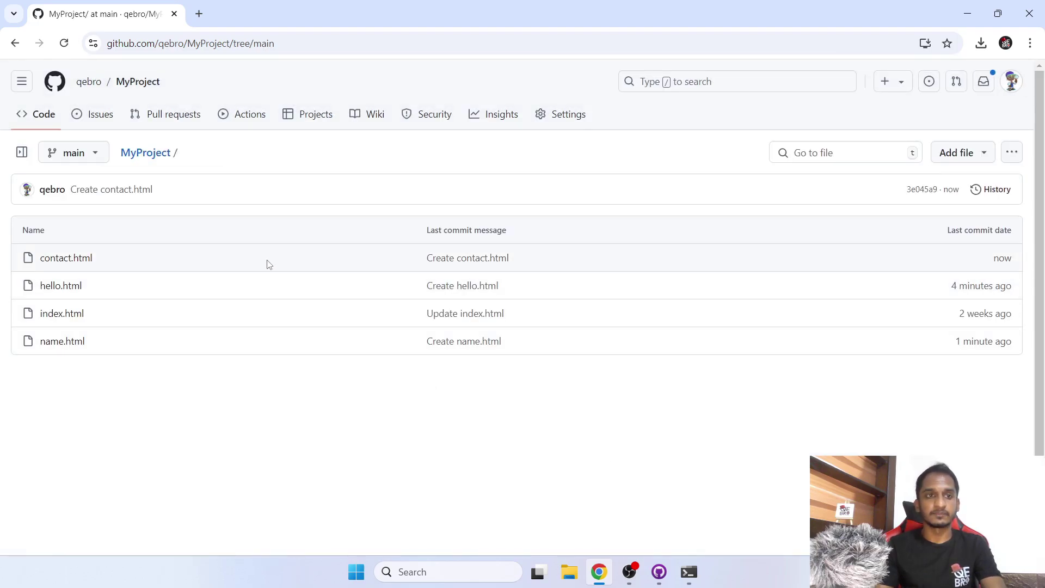
Switch to Windows PowerShell and pull the latest changes into the local MyProject folder with git pull.
click(693, 577)
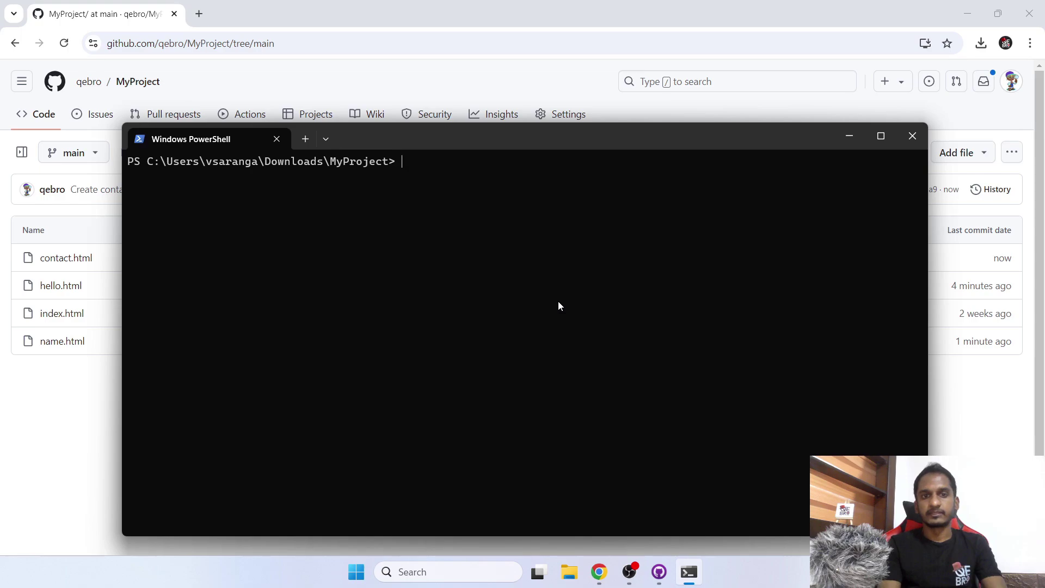
text(git pull)
key(Return)
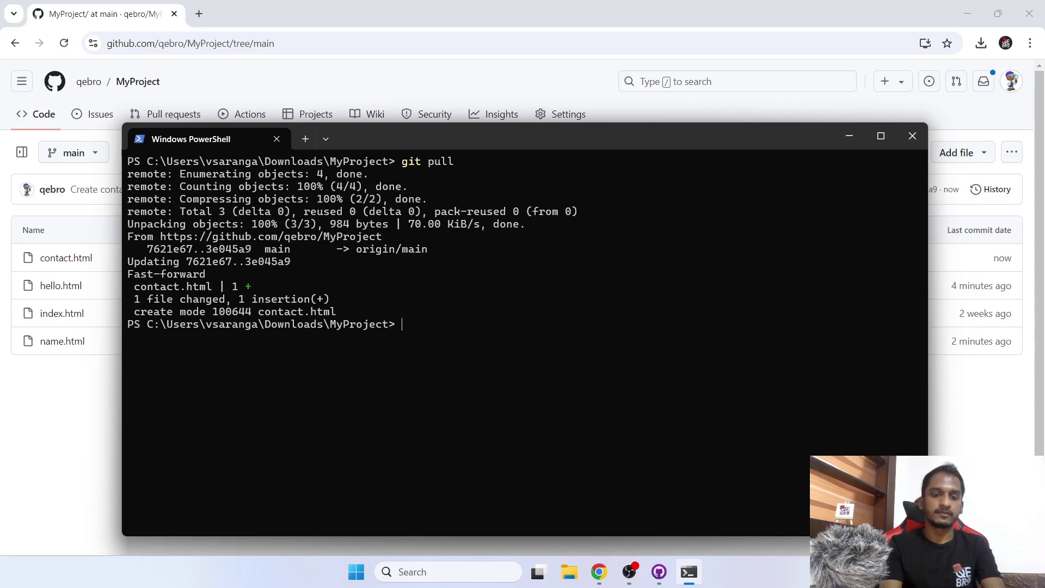
Create tag 1.3 on the local repository with git tag 1.3.
key(Up)
key(Up)
key(Up)
key(Up)
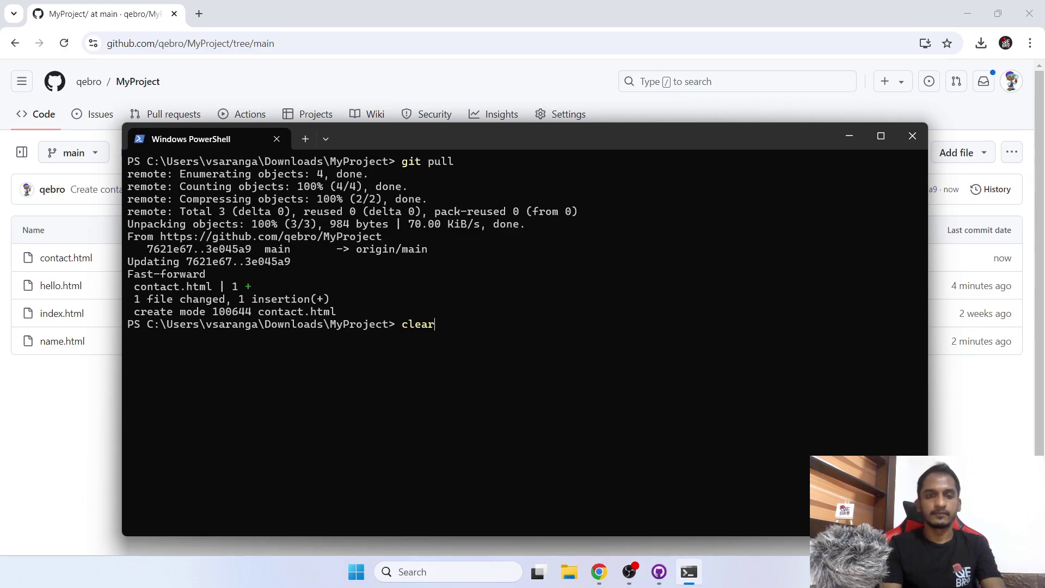
key(BackSpace)
text(3)
key(Return)
Push tag 1.3 to the remote with git push origin --tag 1.3.
key(Up)
key(Up)
key(Up)
key(Up)
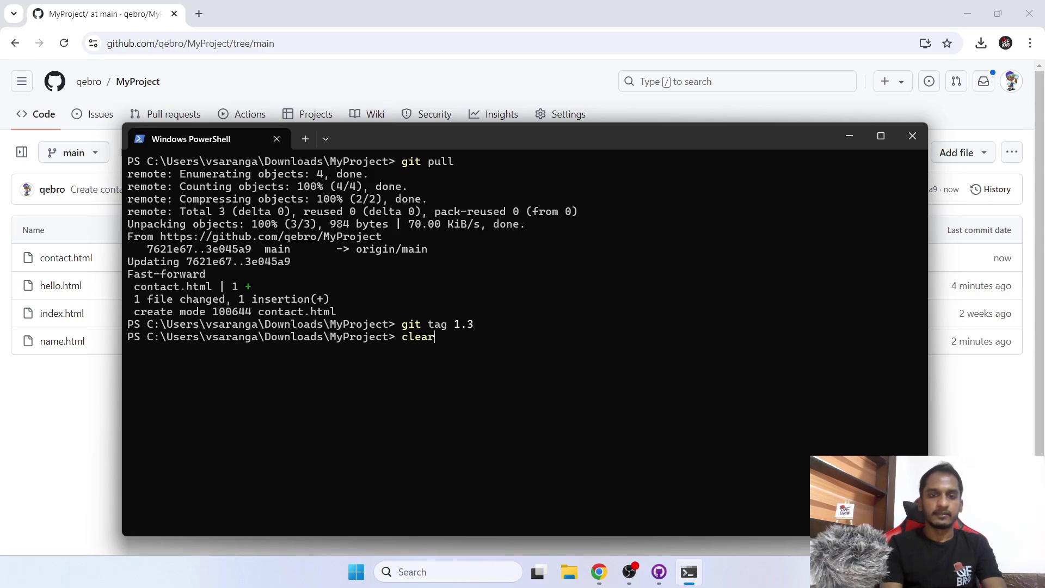
key(BackSpace)
text(3)
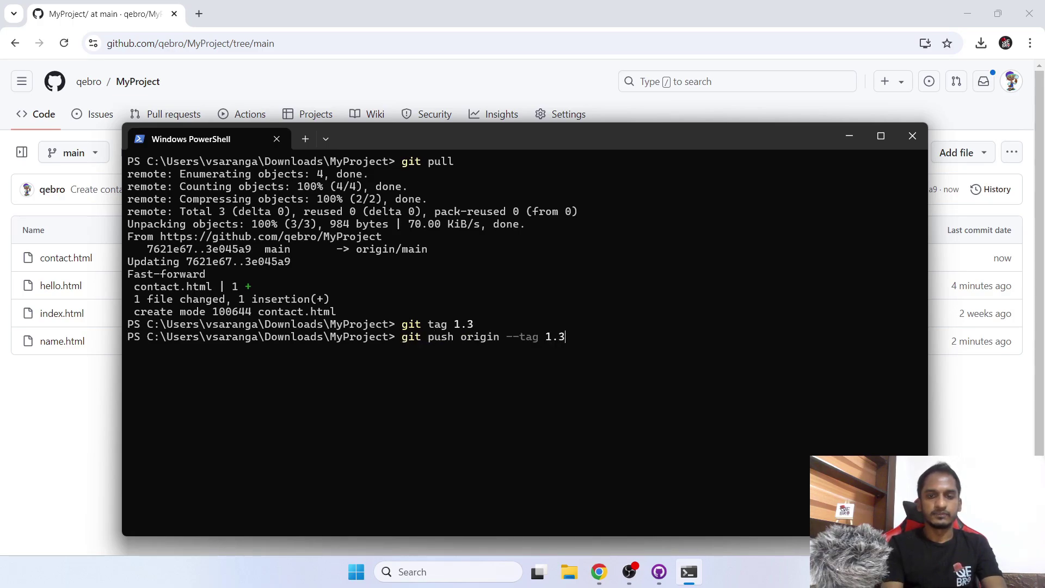
key(Return)
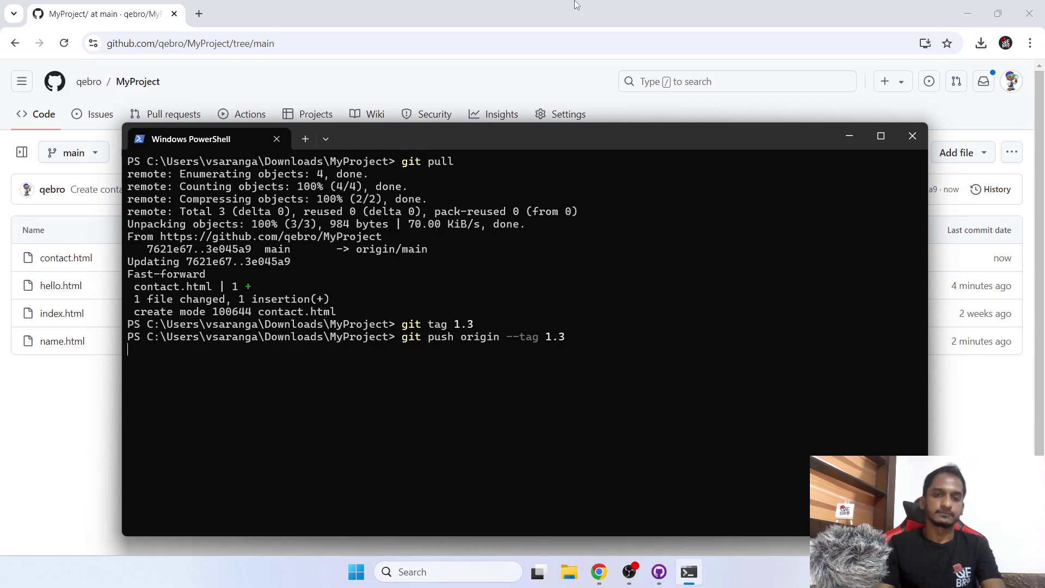
Switch to Chrome, reload MyProject, and examine tag 1.3 in the tag list along with its linked commit.
click(435, 82)
click(64, 43)
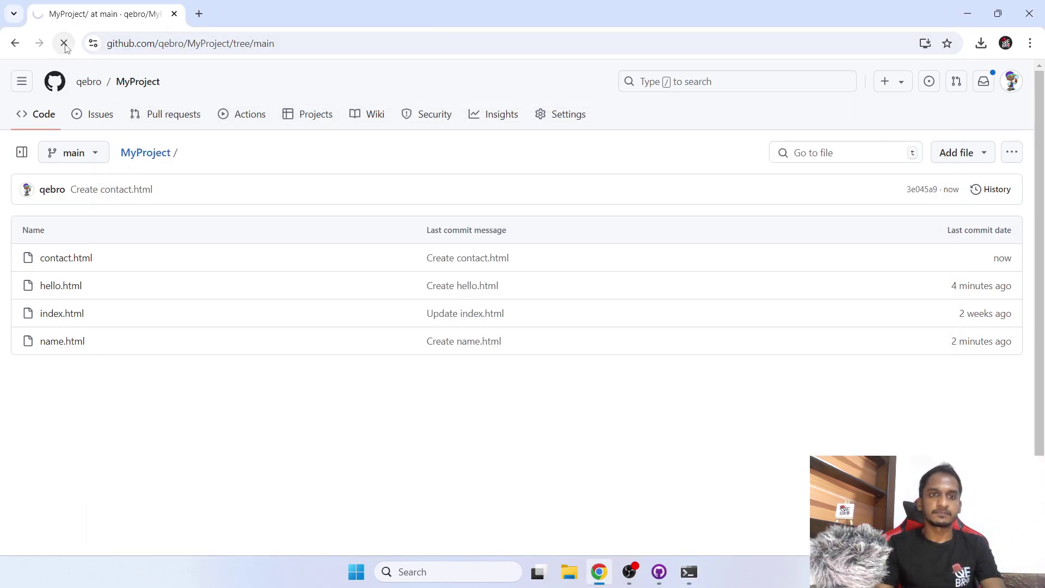
click(268, 202)
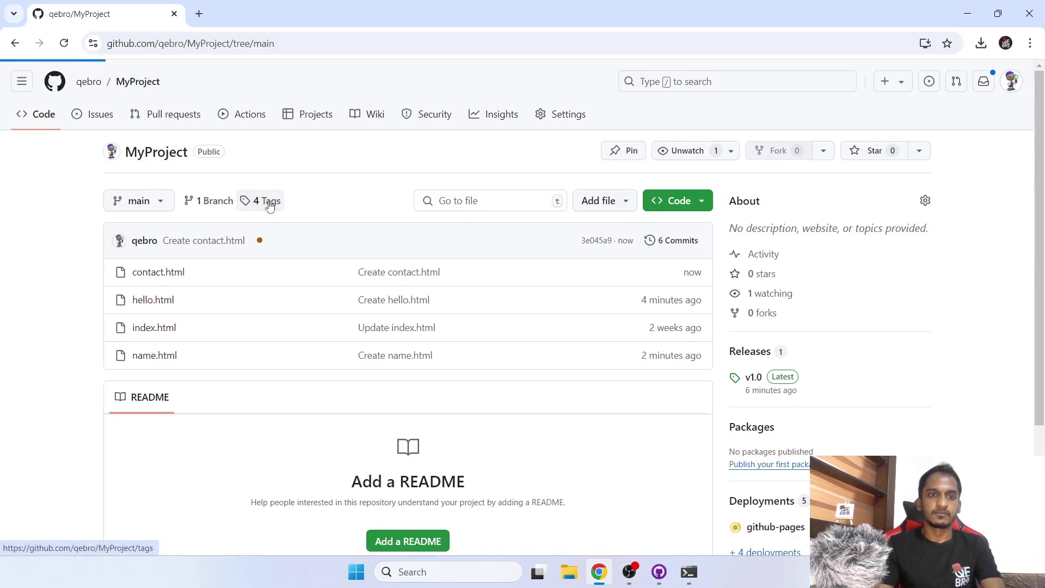
drag(152, 253, 163, 253)
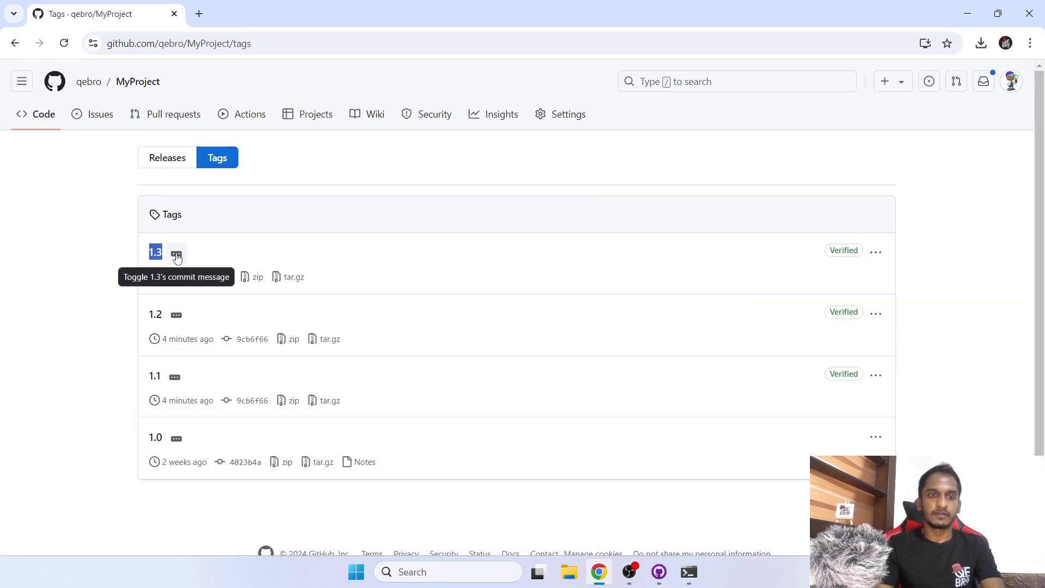
click(222, 276)
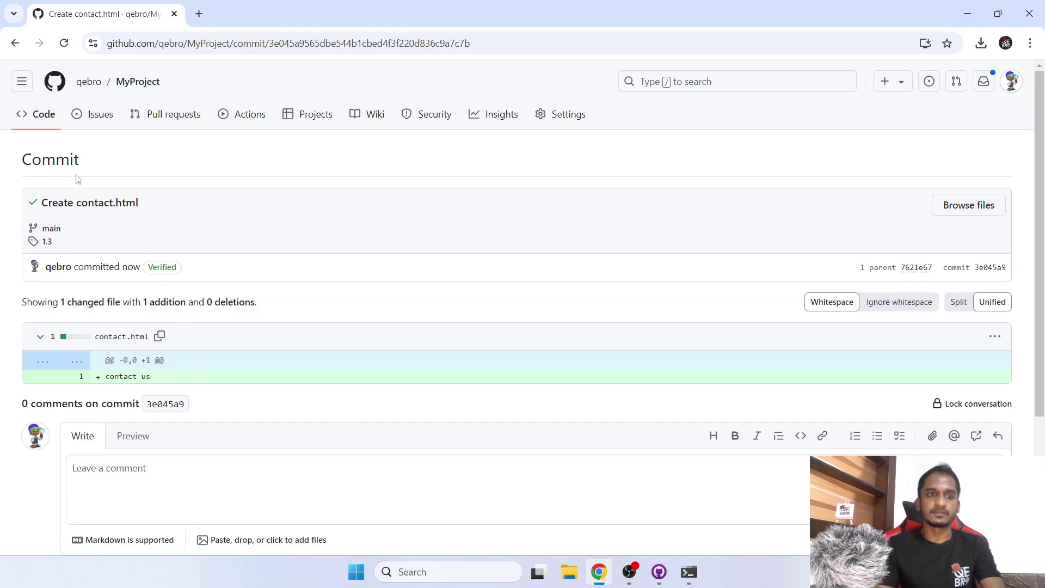
click(14, 43)
drag(146, 256, 165, 261)
Draft a new release for MyProject from the releases list, using existing tag 1.3.
click(173, 166)
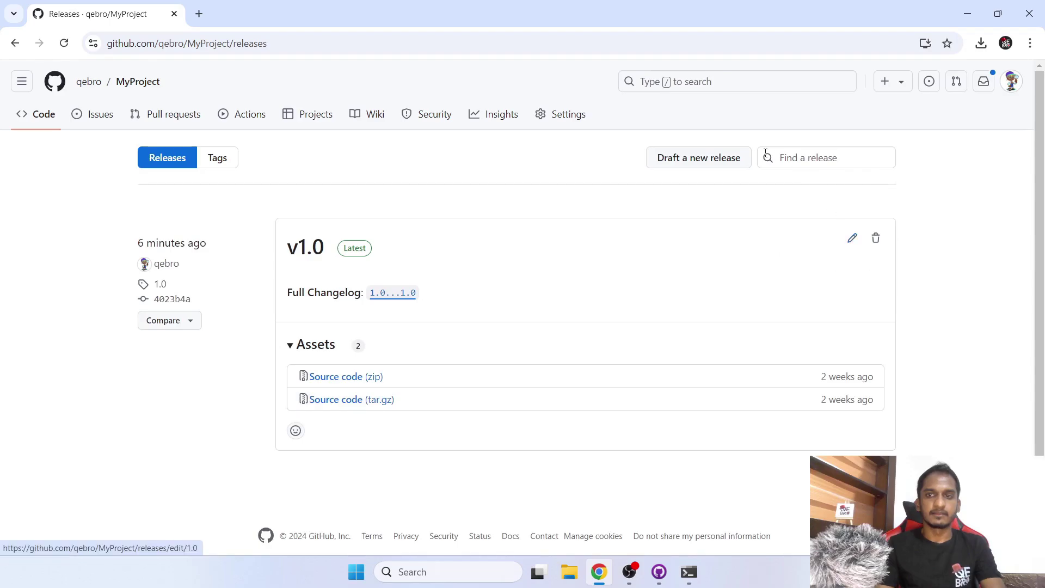
click(717, 159)
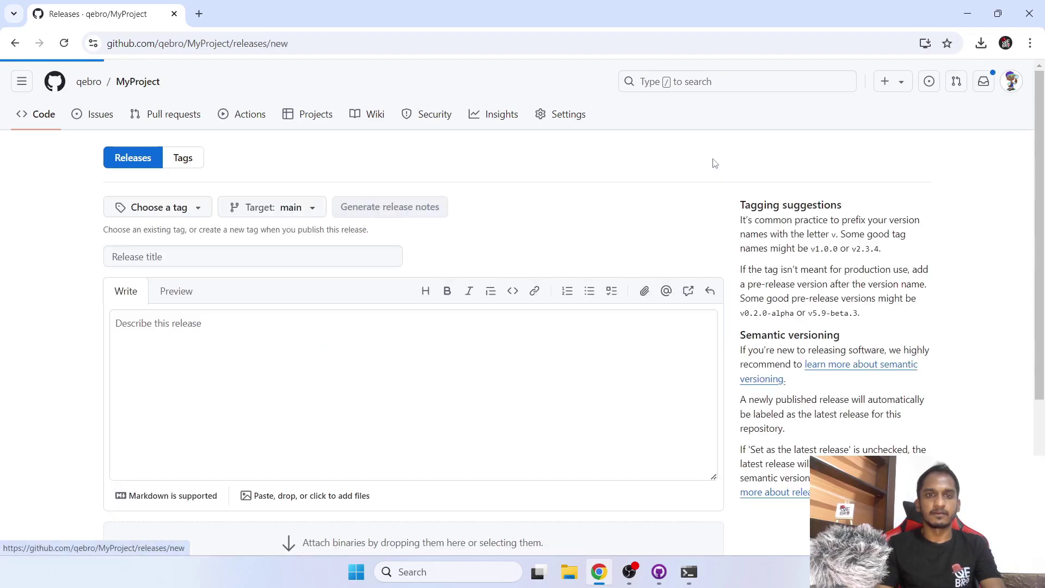
click(175, 214)
click(169, 297)
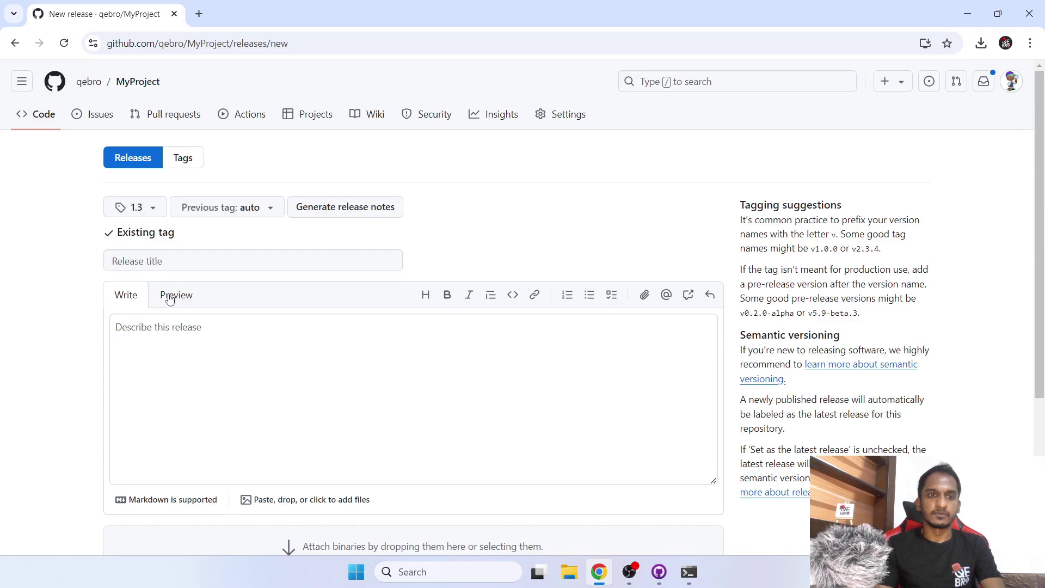
Set 1.0 as the previous tag to compare and generate the release notes for tag 1.3.
click(202, 214)
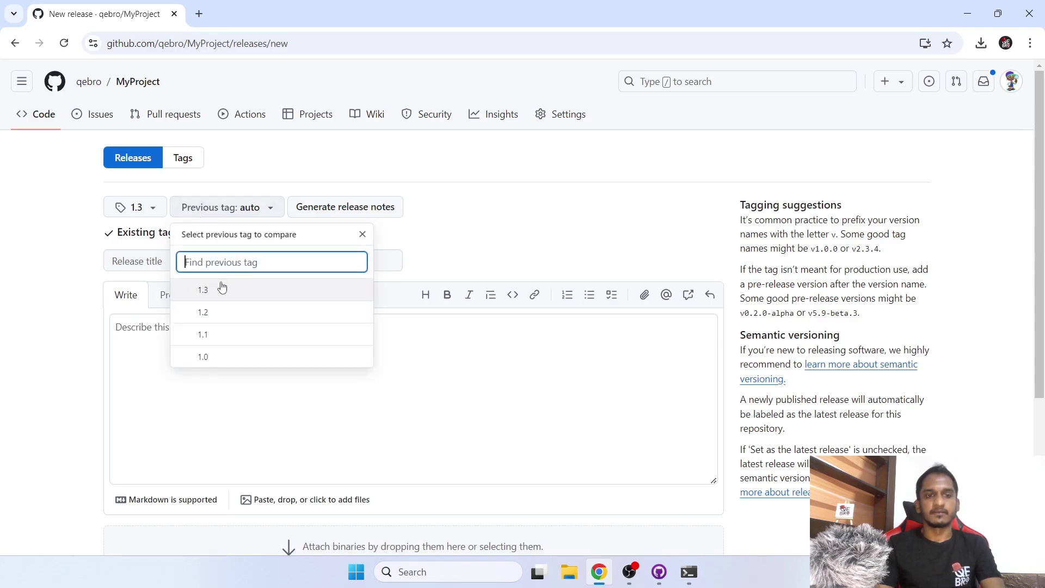
click(141, 163)
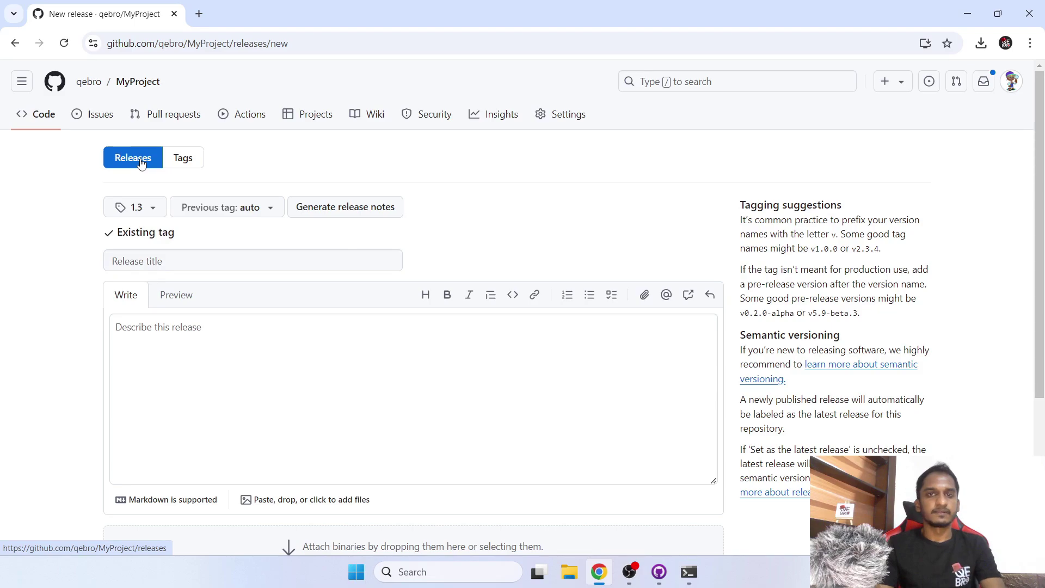
click(229, 207)
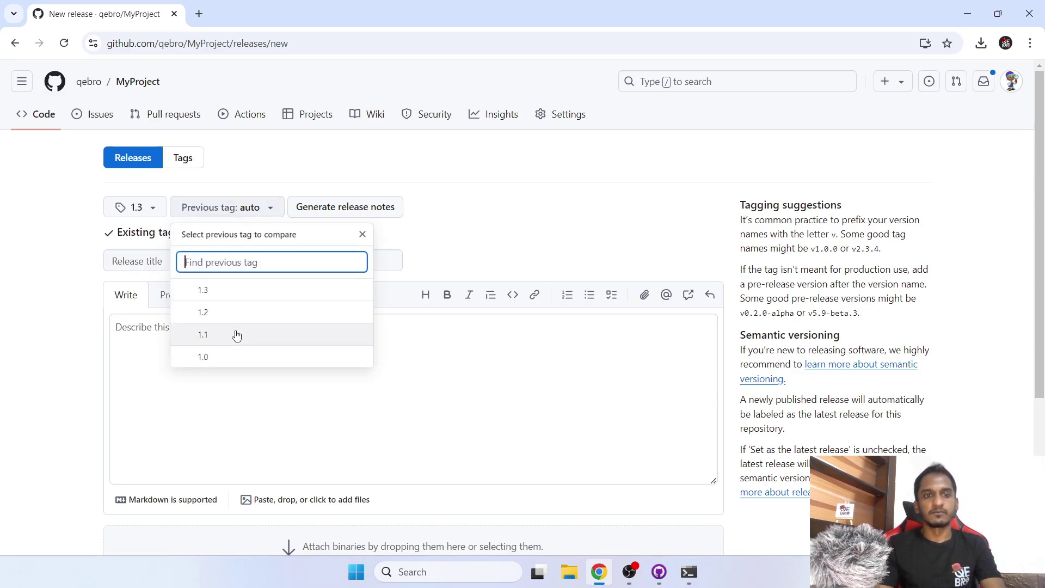
click(228, 360)
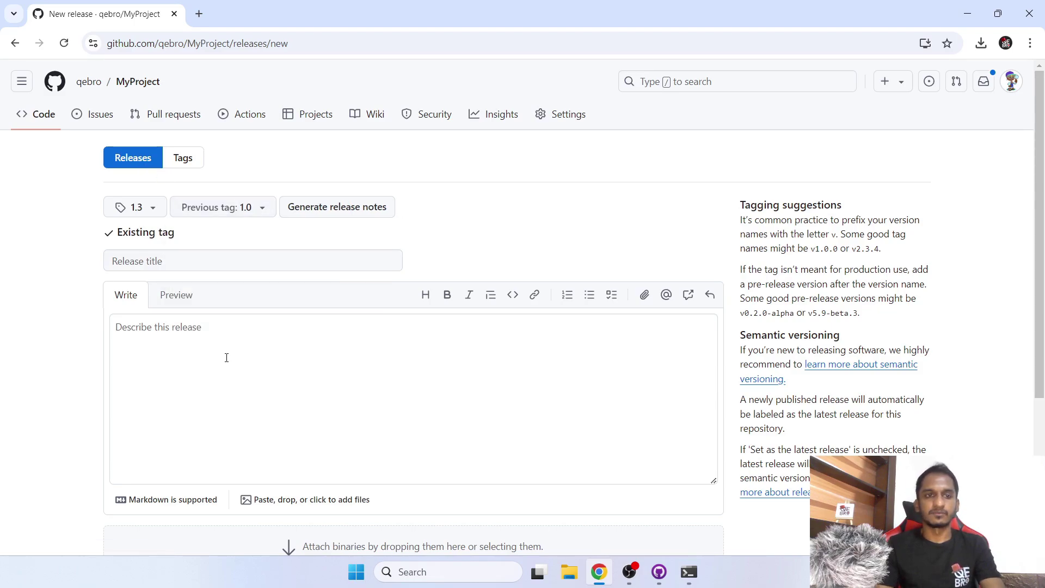
click(322, 207)
Title the release v1.3 and publish it as the latest release.
click(146, 266)
key(Home)
text(v)
scroll(315, 320, down, 5)
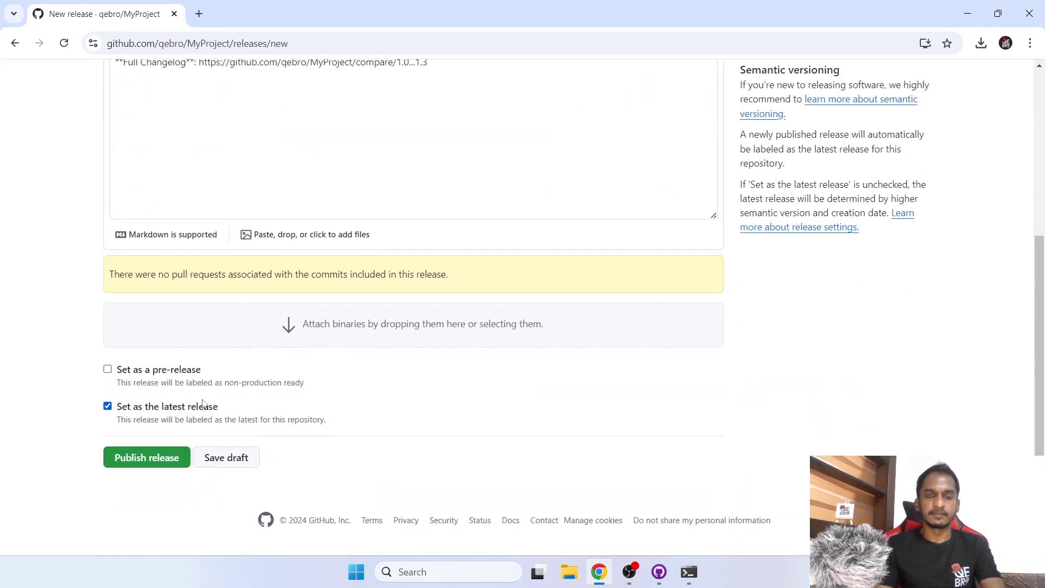
click(161, 455)
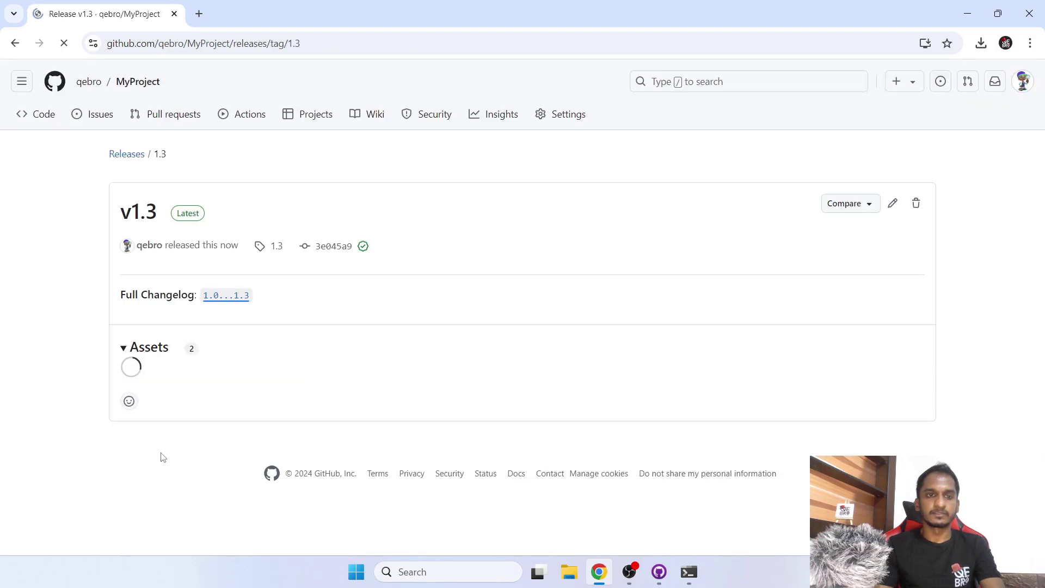
Open the release's full changelog and examine the commits and file differences between tags 1.0 and 1.3.
click(222, 297)
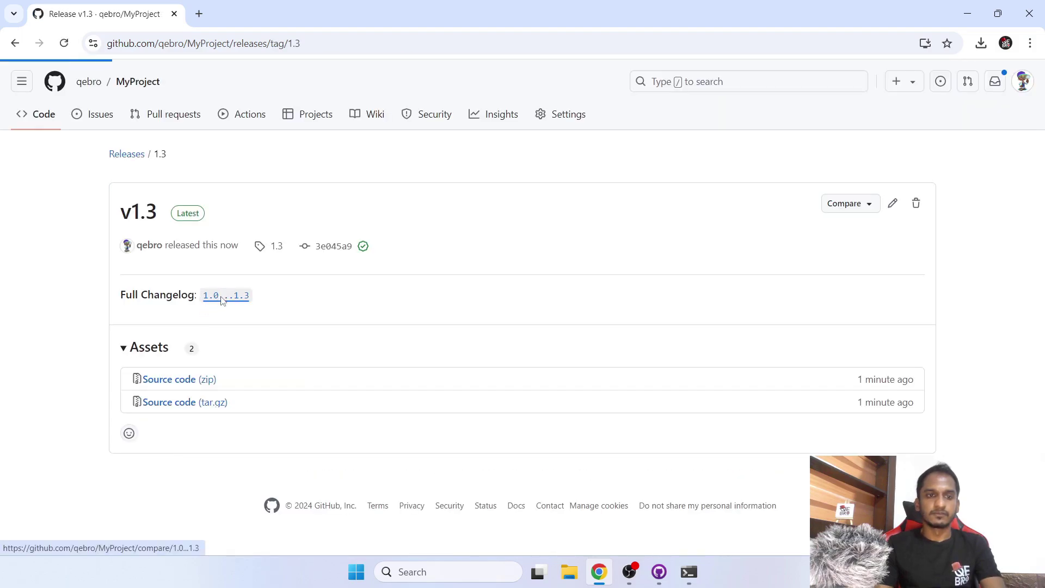
scroll(222, 297, down, 4)
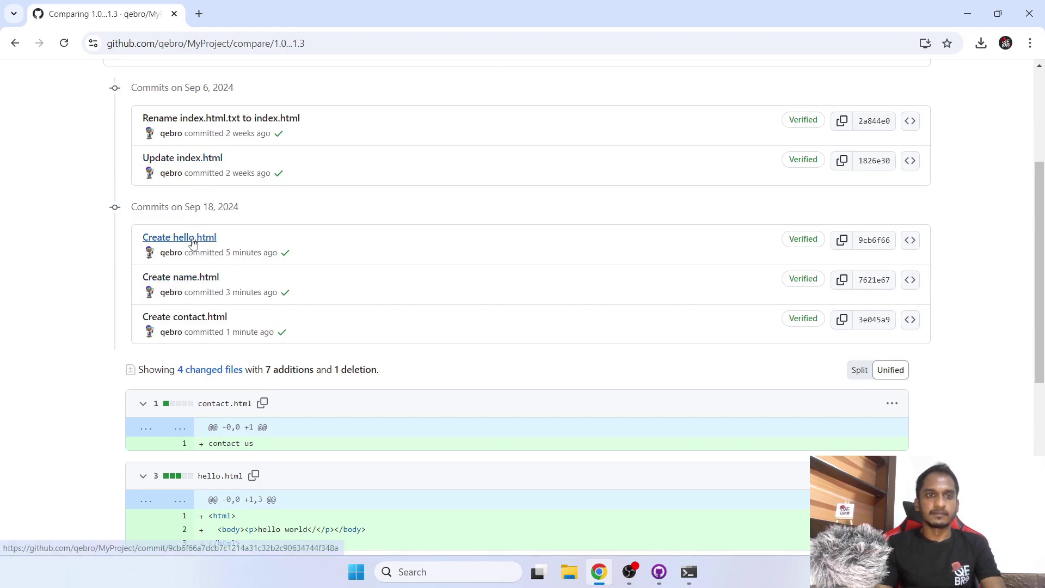
scroll(193, 274, down, 3)
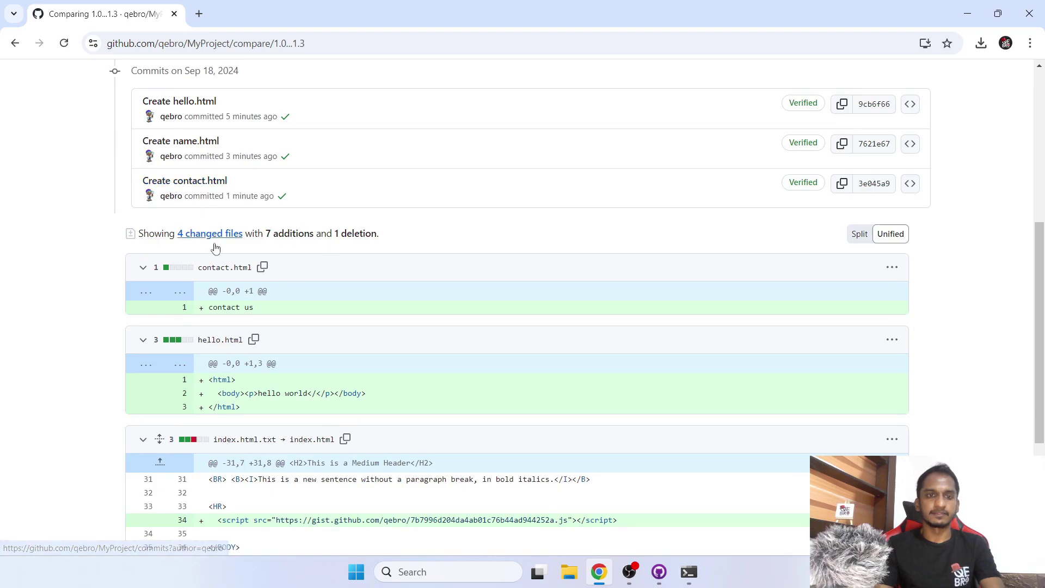
scroll(256, 266, down, 4)
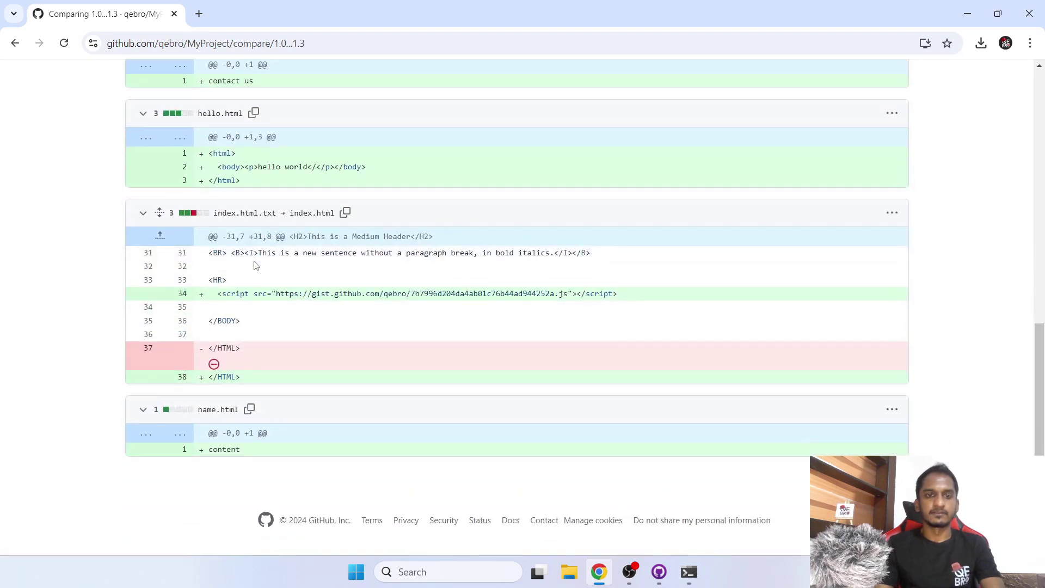
scroll(256, 265, up, 15)
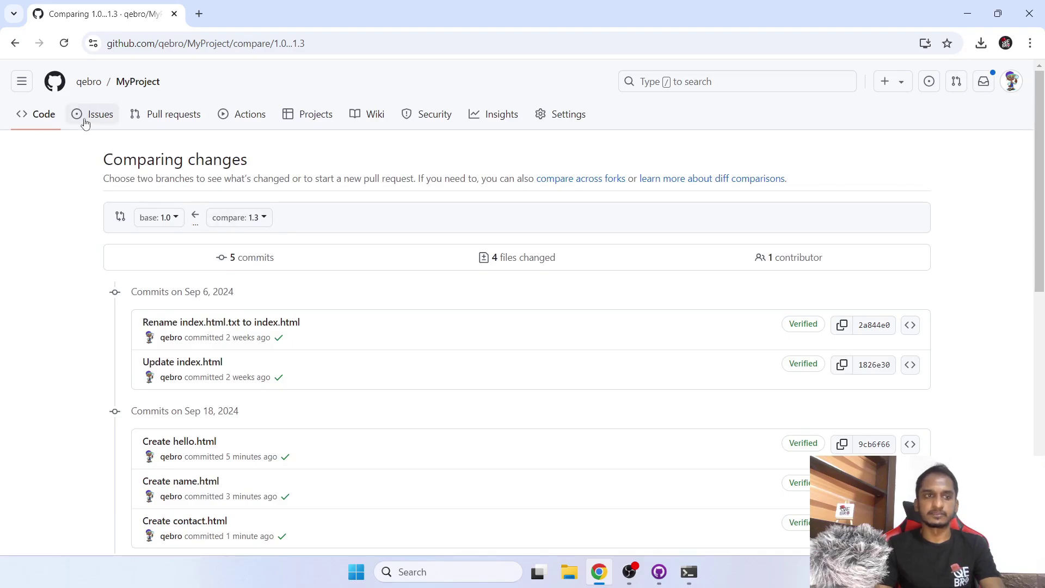
Return to MyProject's main page and examine the registries offered for publishing a first package.
click(52, 119)
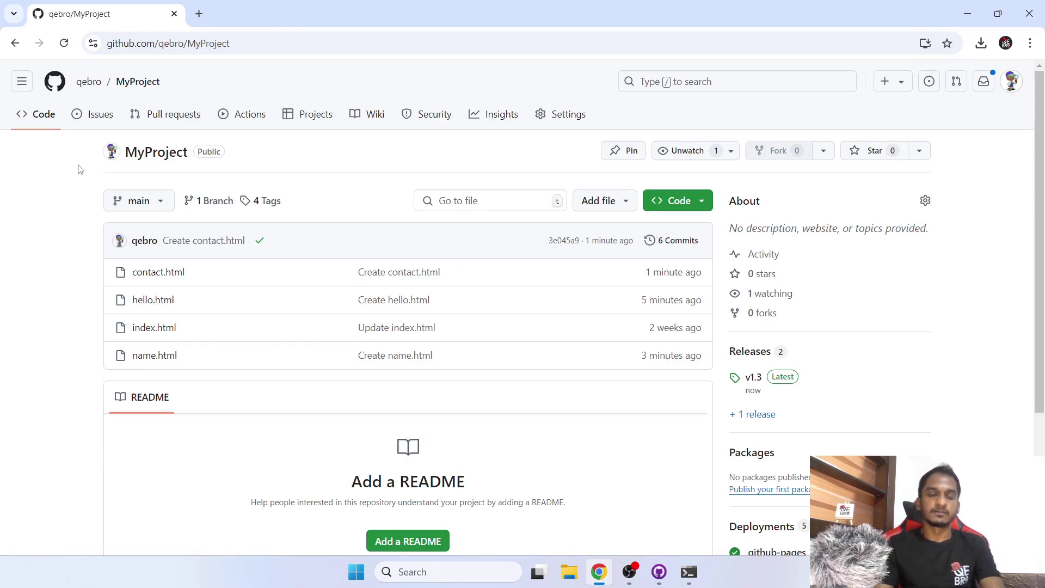
scroll(80, 169, down, 3)
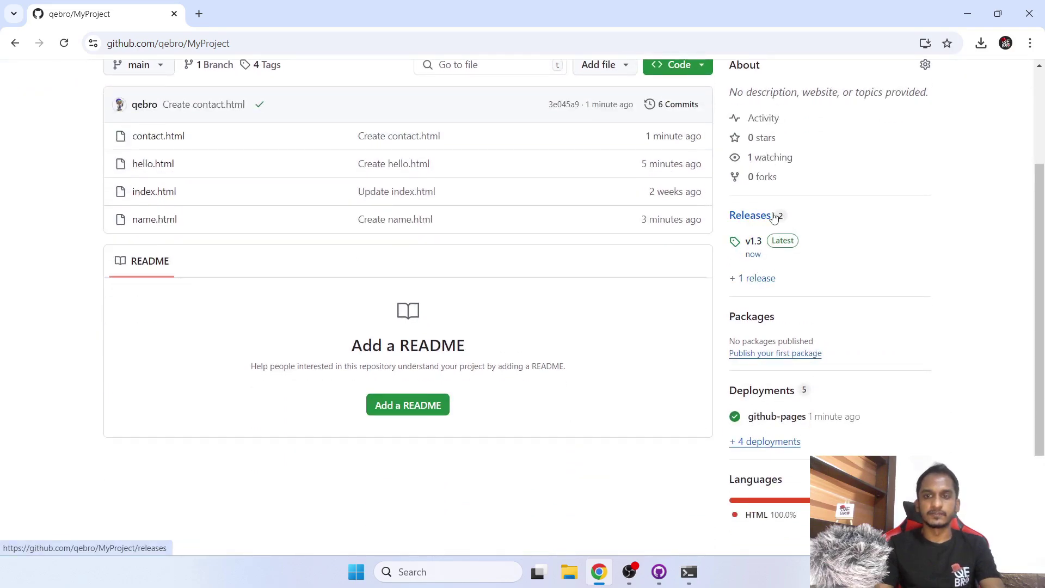
scroll(866, 299, up, 3)
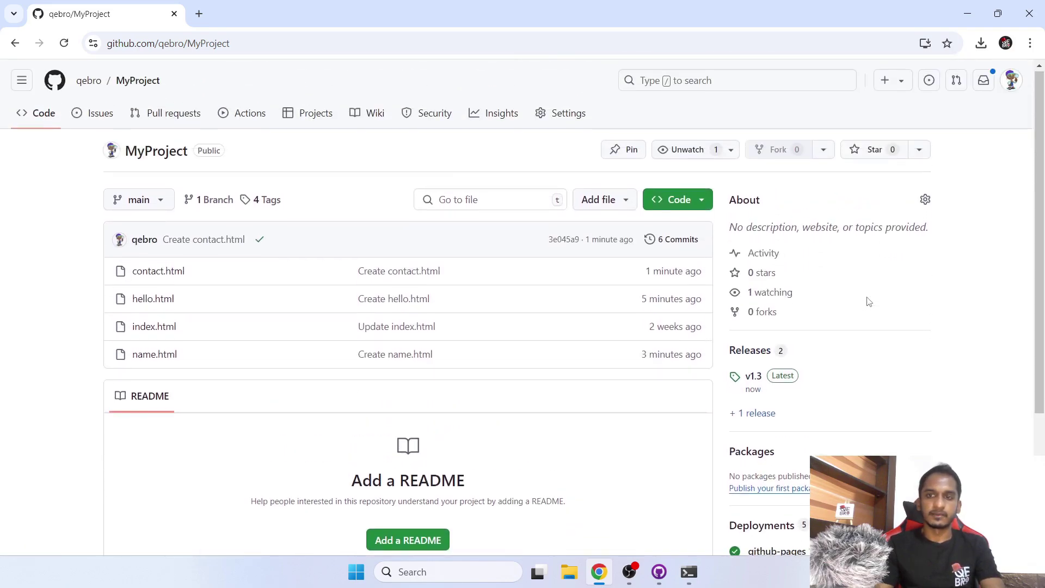
scroll(866, 301, down, 4)
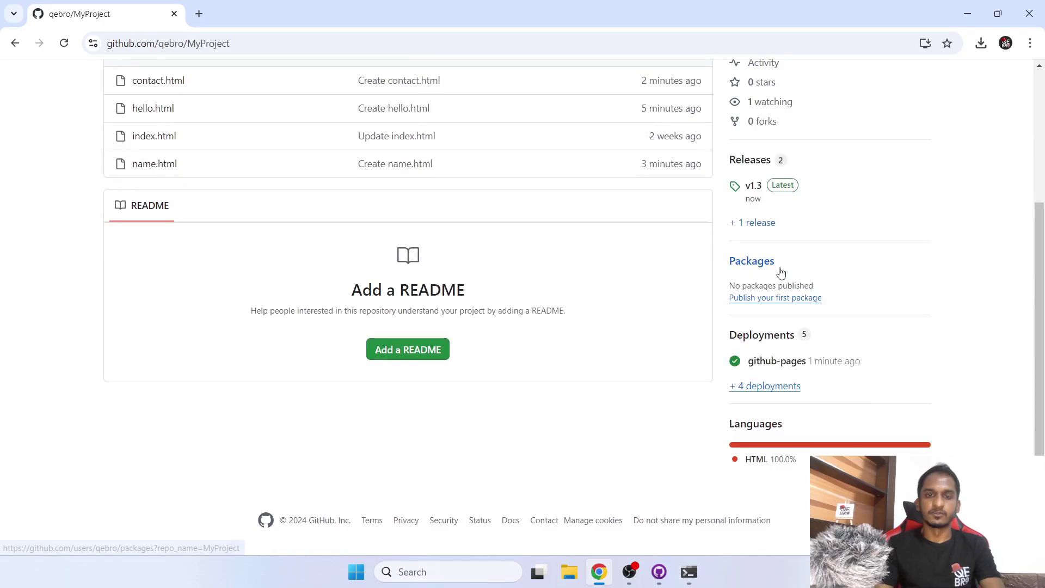
click(770, 300)
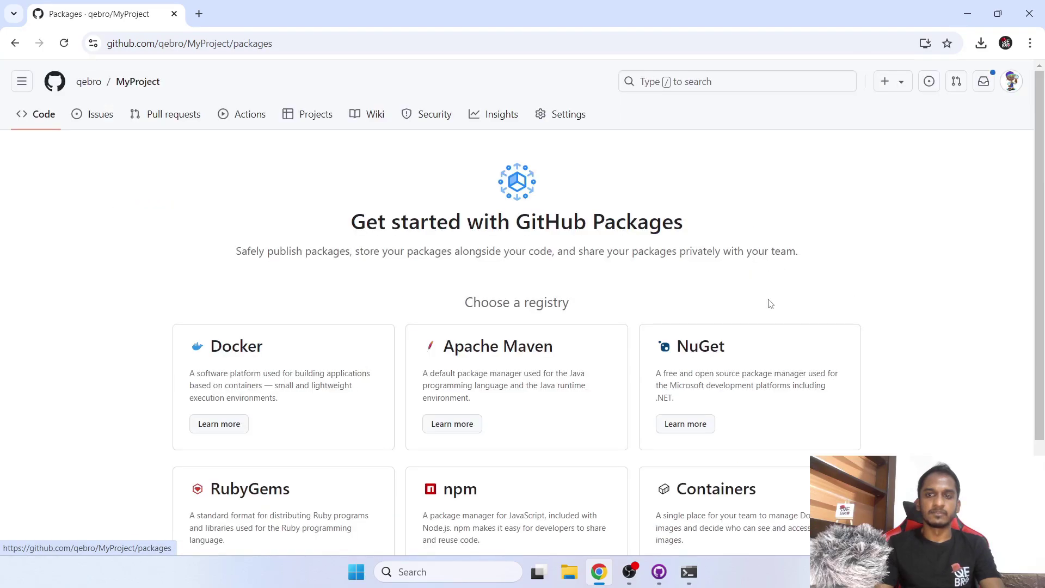
scroll(519, 294, down, 1)
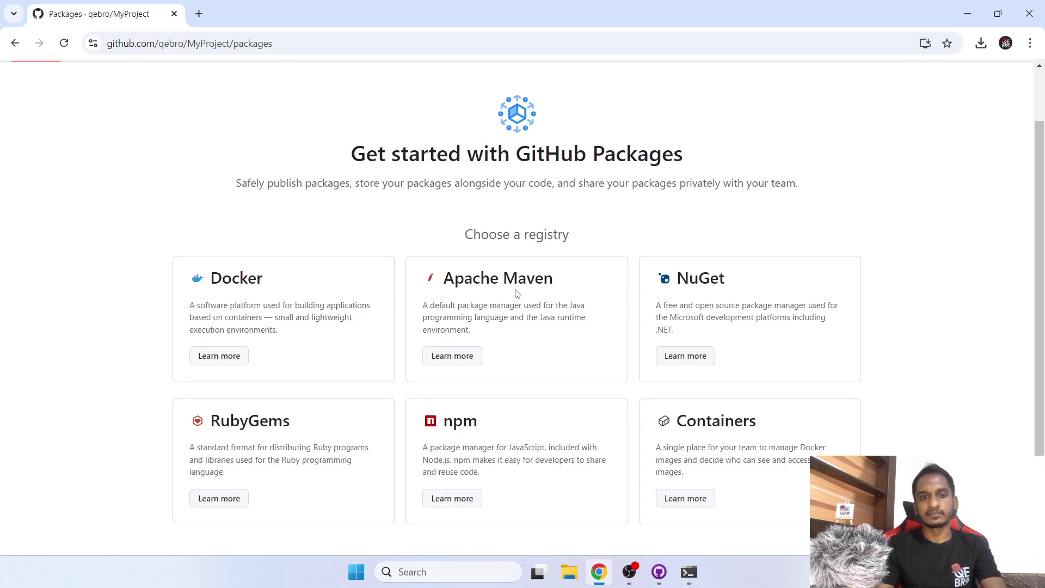
scroll(384, 229, down, 2)
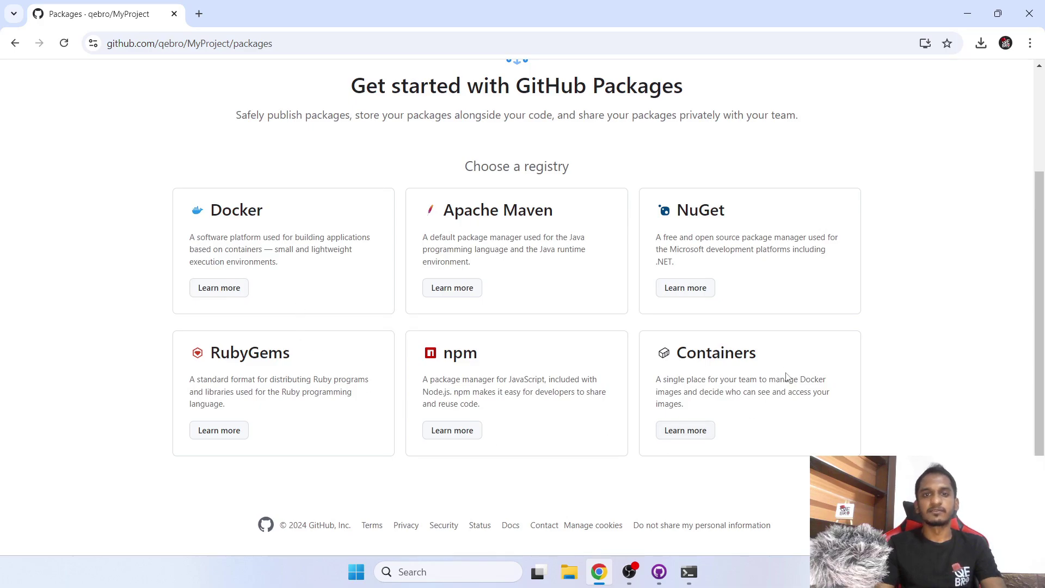
scroll(786, 377, up, 3)
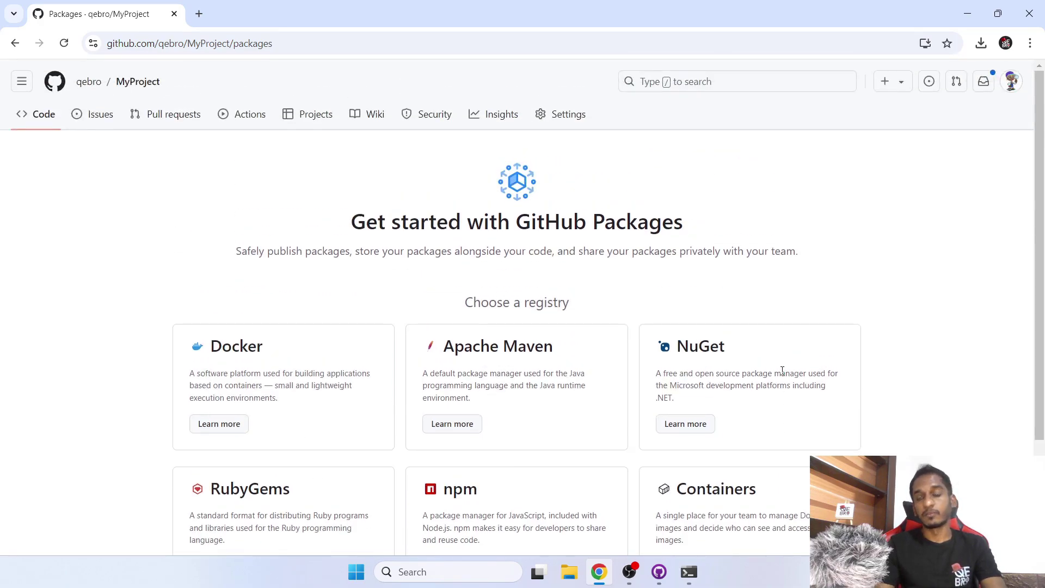
Return to MyProject's main page and start a new file named issue_template.md on the main branch.
click(54, 117)
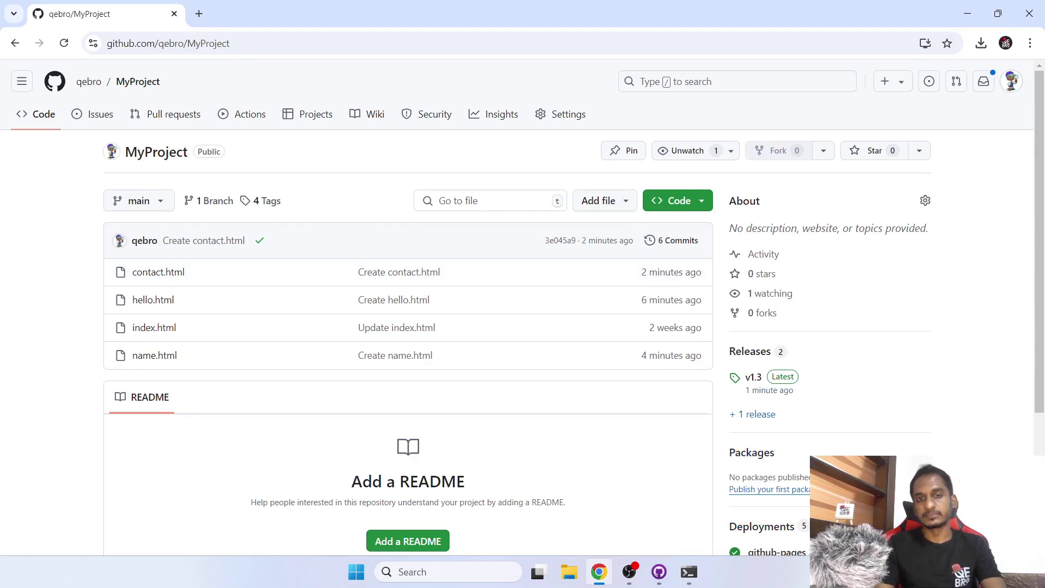
scroll(408, 305, down, 2)
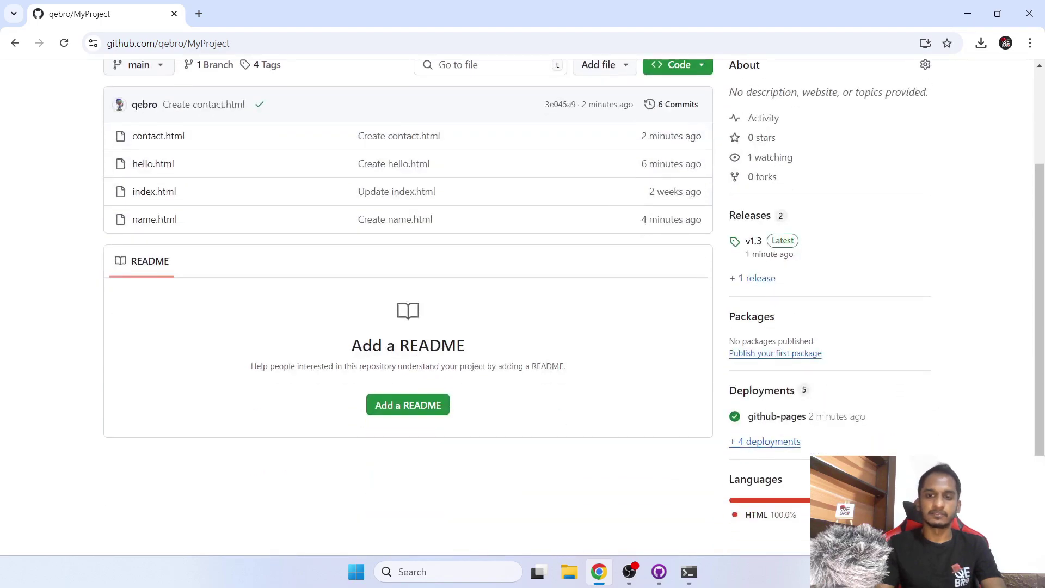
scroll(522, 308, up, 2)
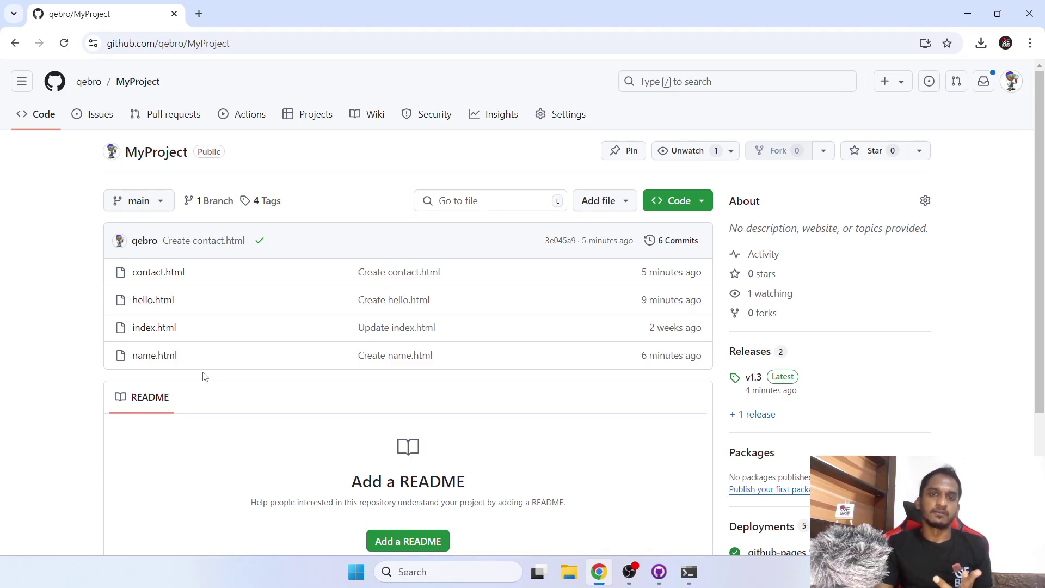
click(613, 201)
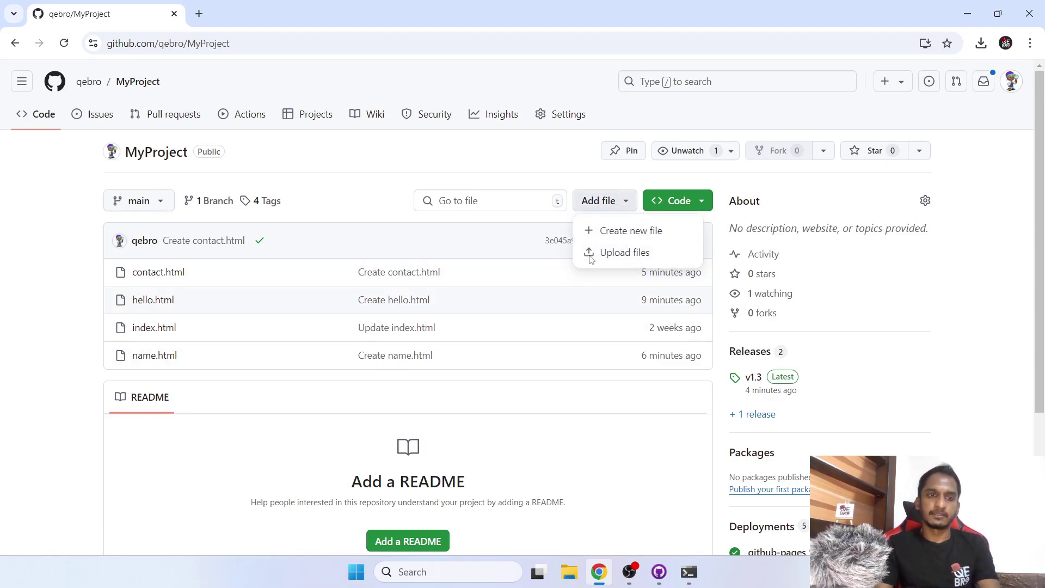
click(629, 232)
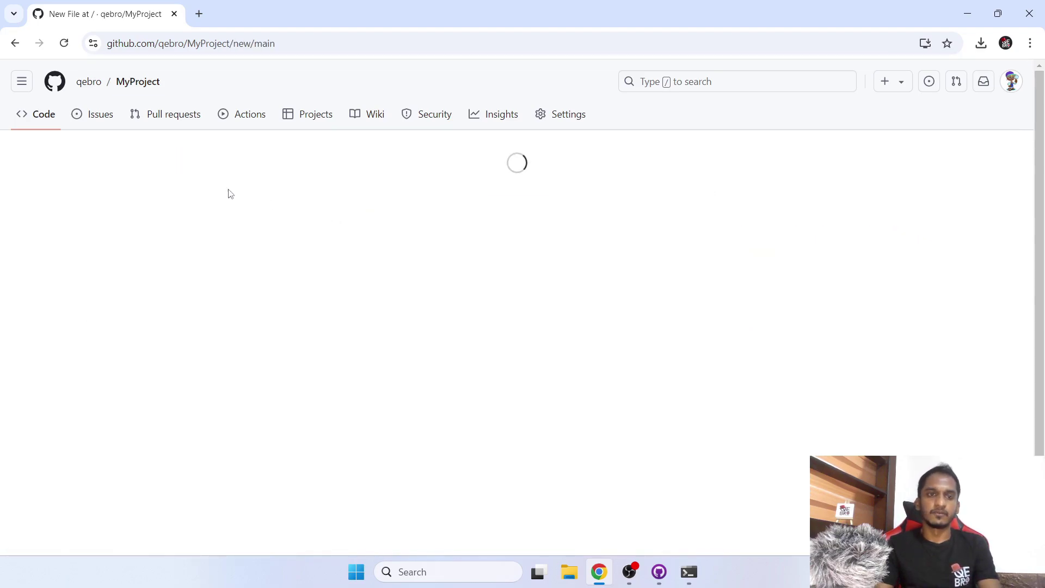
click(182, 156)
text(issue_template.md)
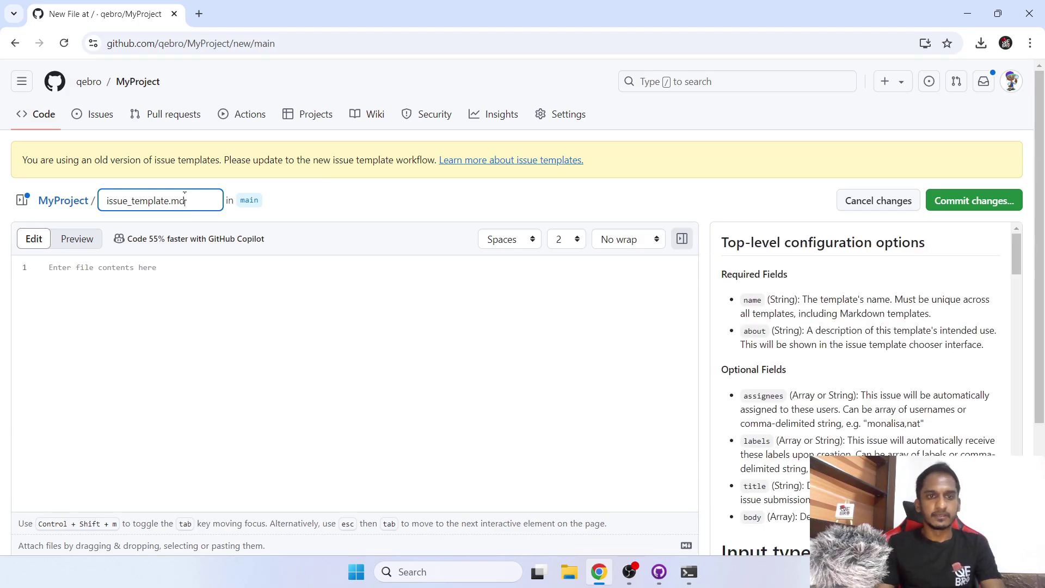
Read the notice about updating to the new issue template workflow above the issue_template.md file name.
drag(196, 201, 96, 201)
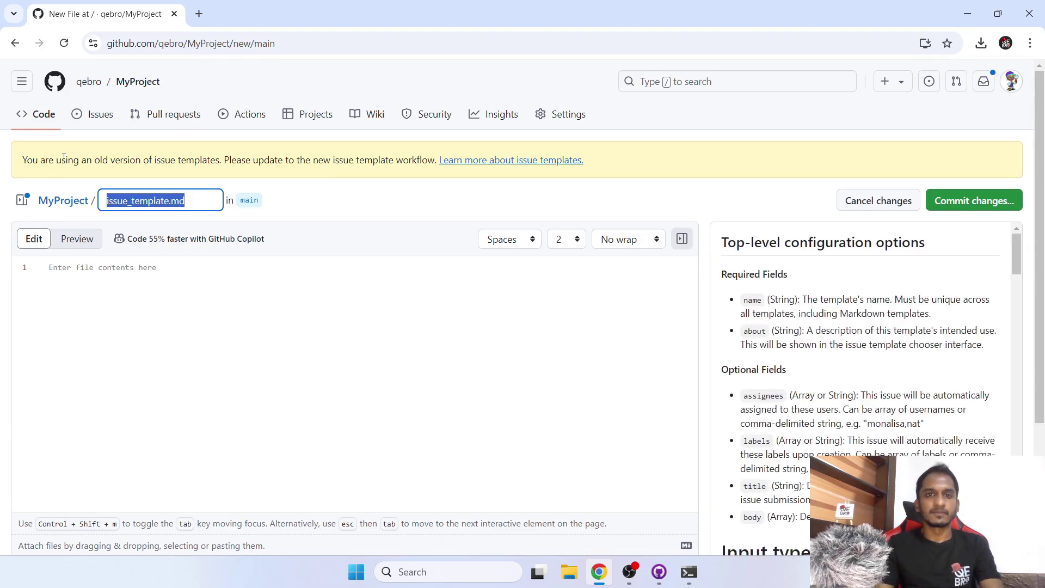
drag(27, 158, 423, 159)
click(217, 157)
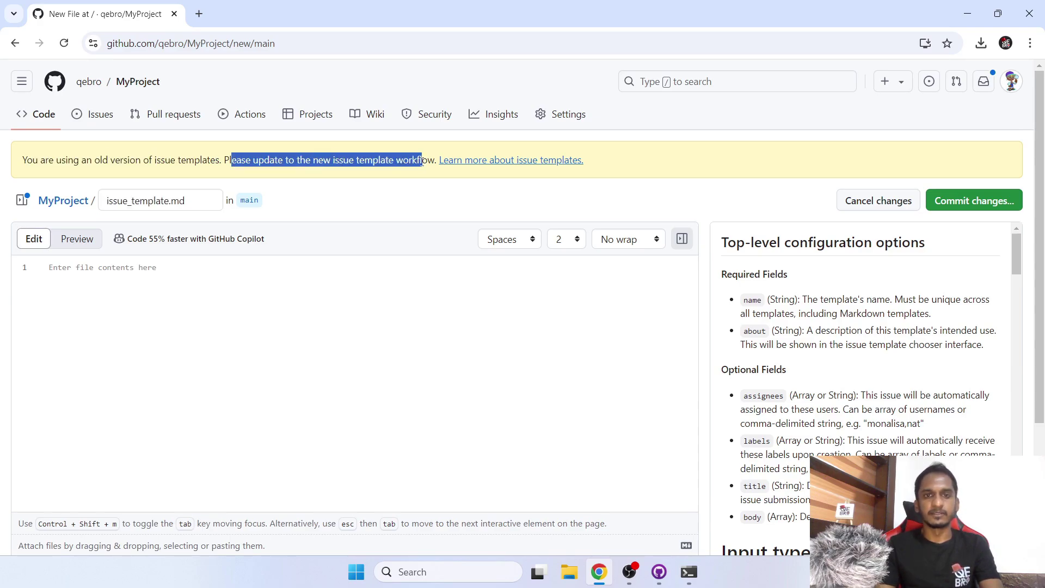
click(410, 191)
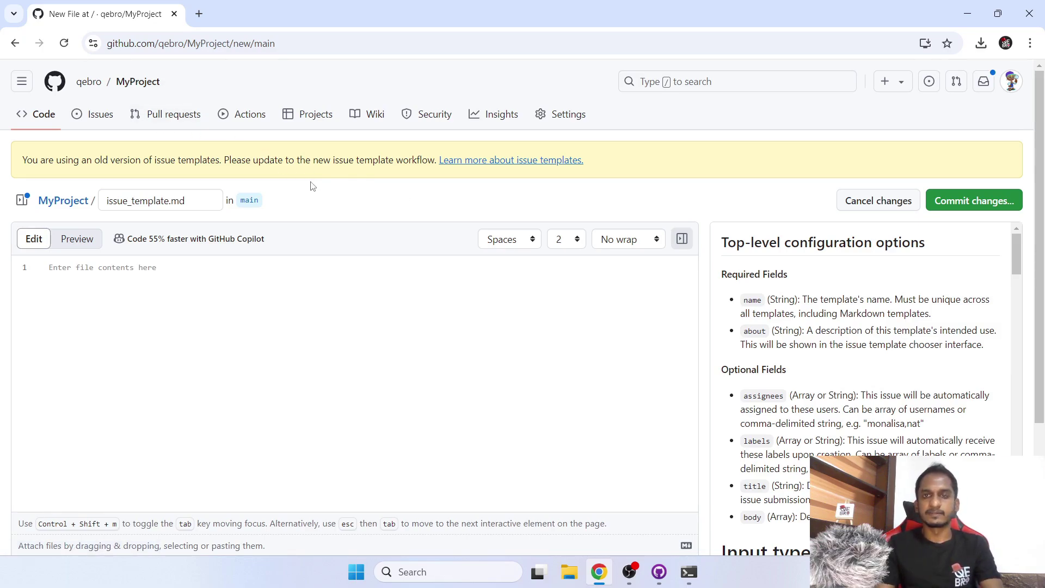
click(206, 196)
key(ctrl+a)
click(343, 213)
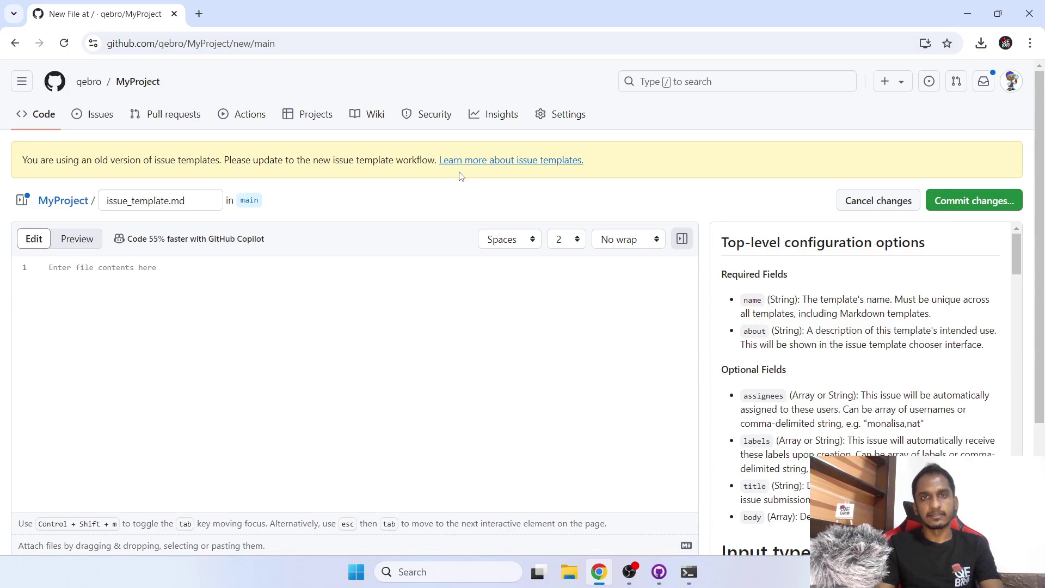
Begin the issue_template.md contents with a Steps section containing blank numbered items 1) and 2).
scroll(446, 181, down, 3)
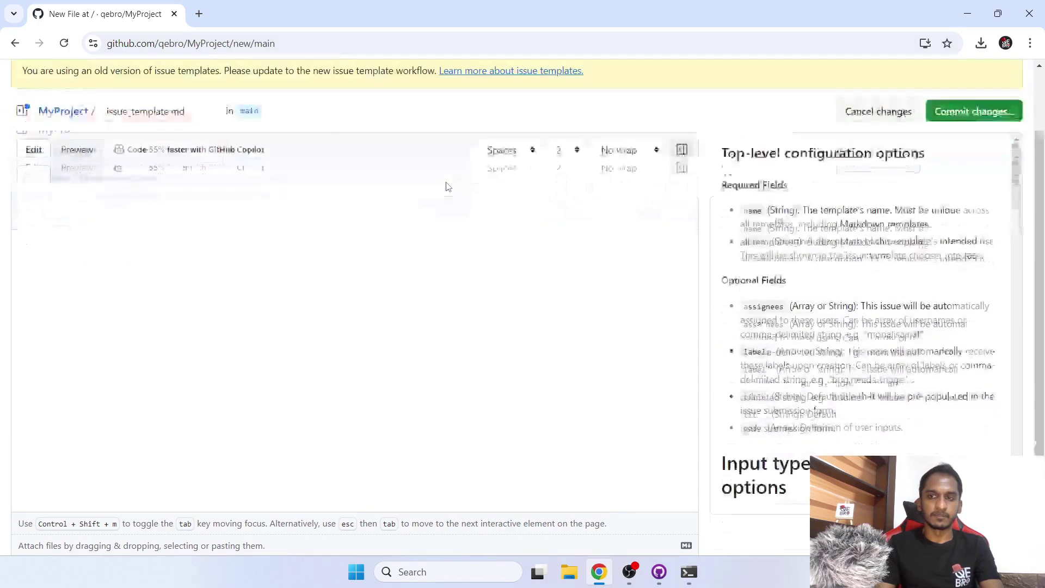
scroll(446, 182, up, 1)
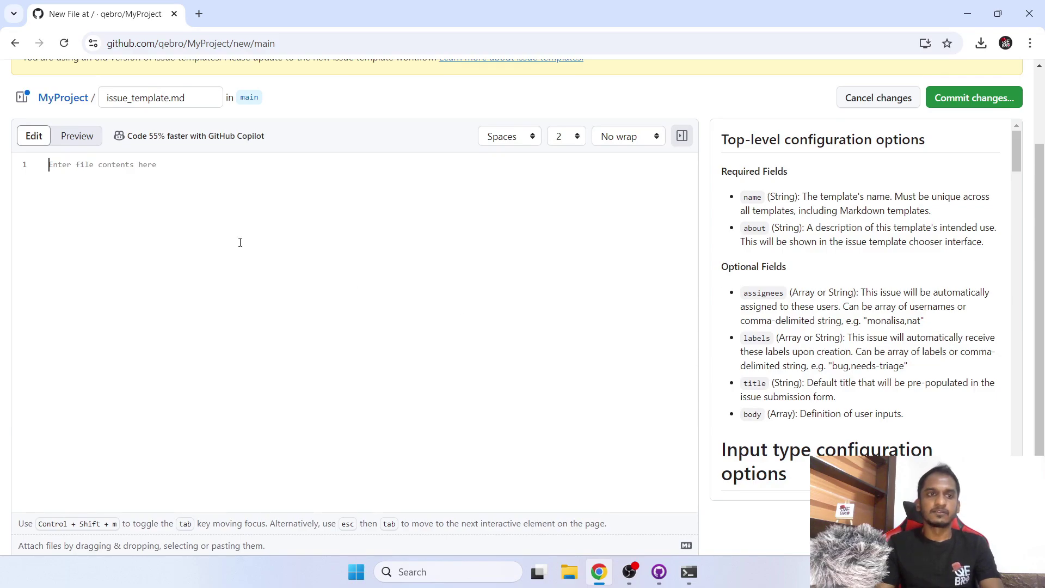
scroll(239, 241, down, 1)
scroll(239, 241, up, 3)
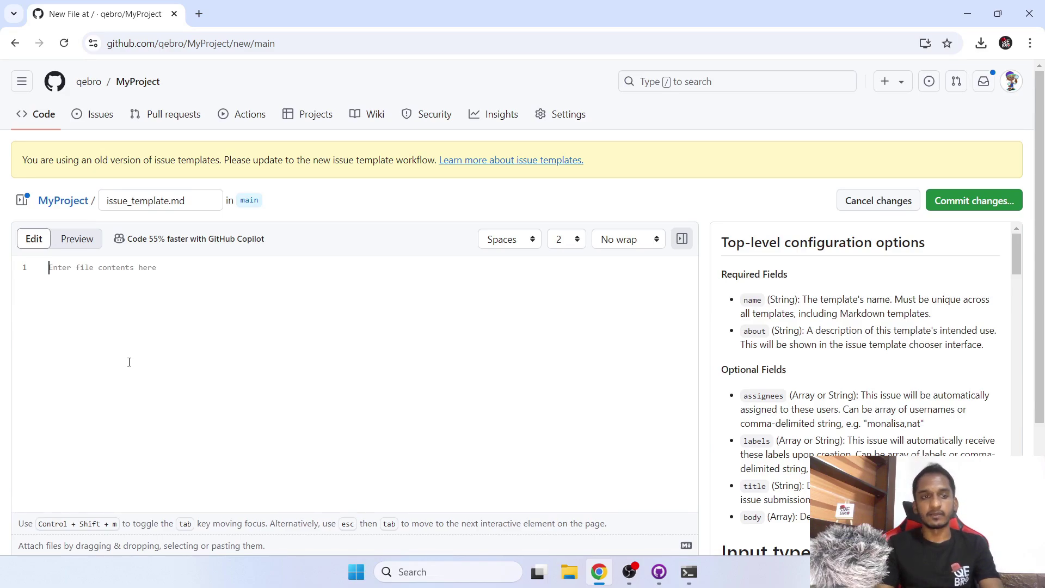
text(Steps)
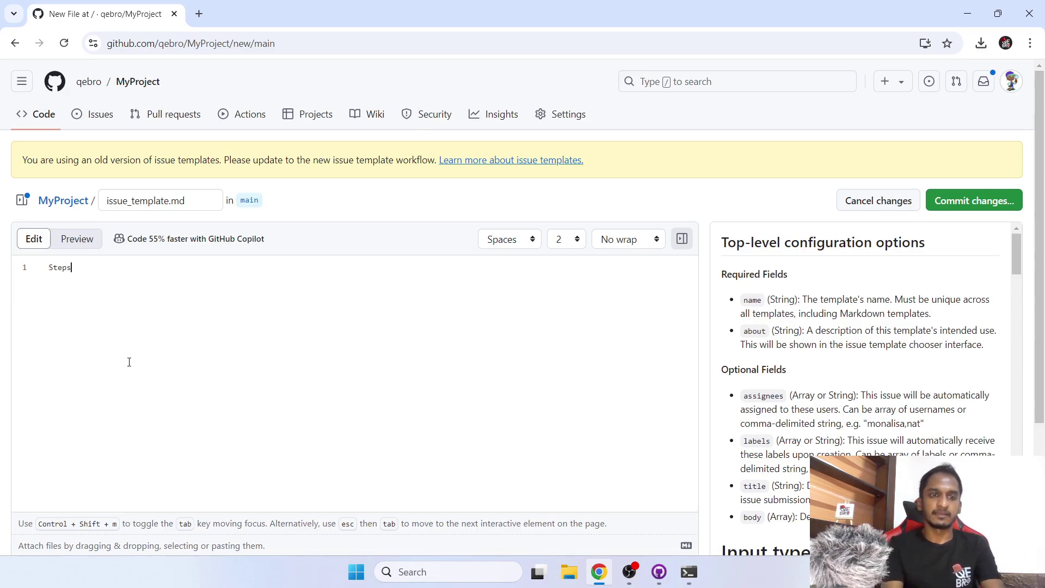
text( 1))
key(Return)
text(2))
key(Return)
key(Return)
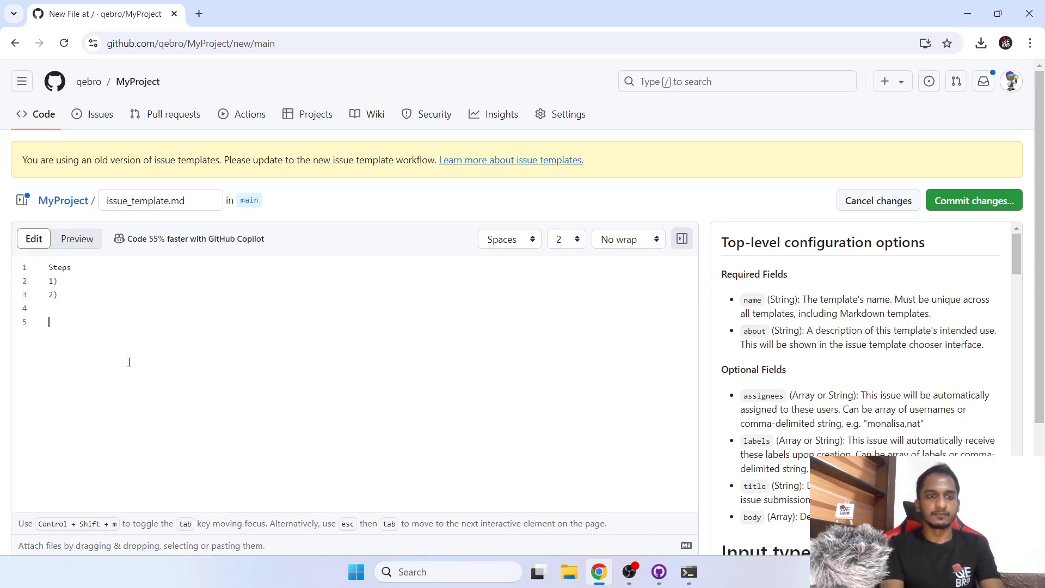
Add an Expected Outcome section with blank numbered items 1) and 2) below the Steps section.
text(Exp)
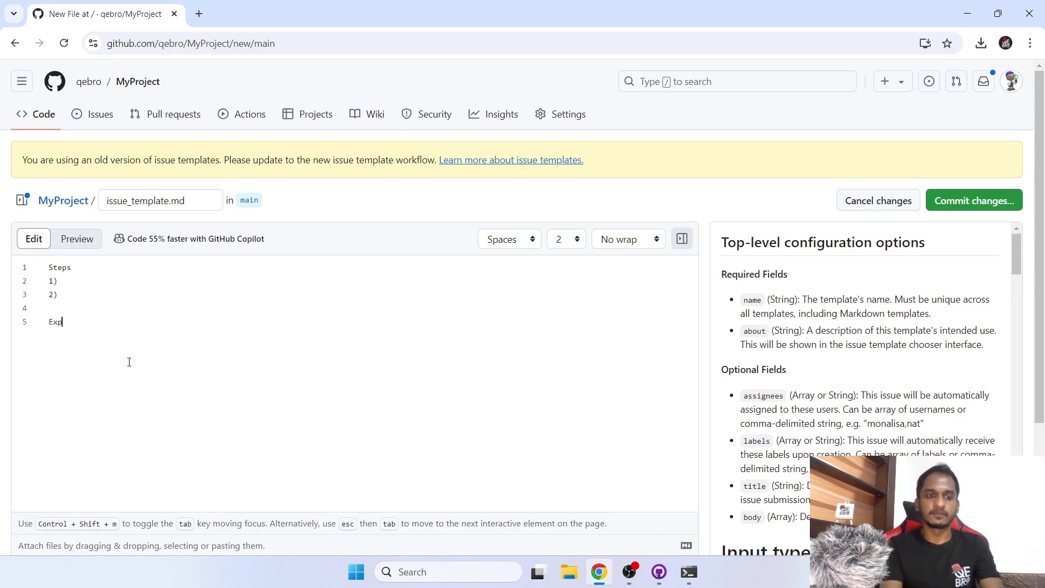
text(ected Outcome)
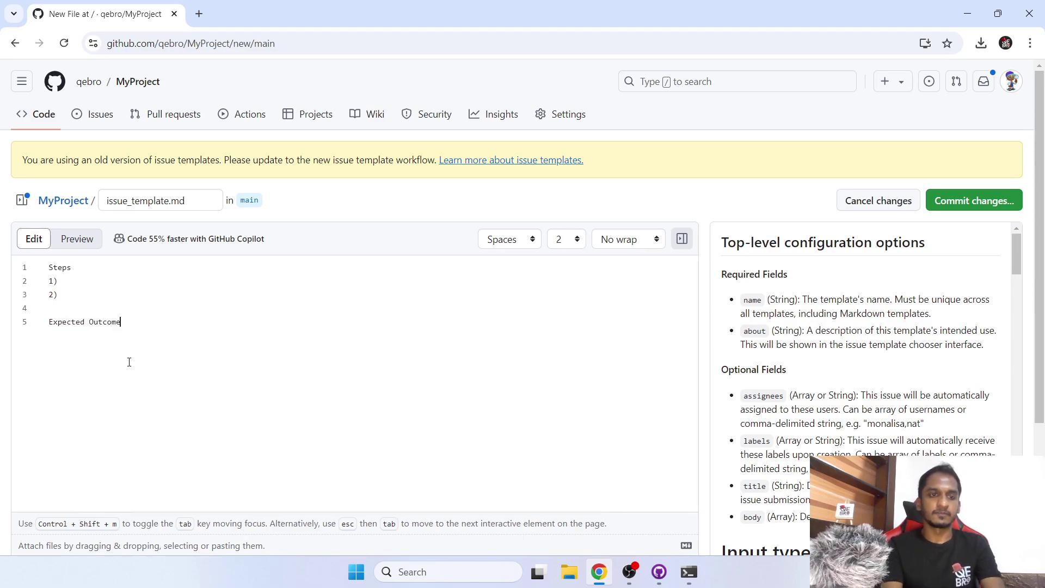
text( 1))
key(Return)
text(2)
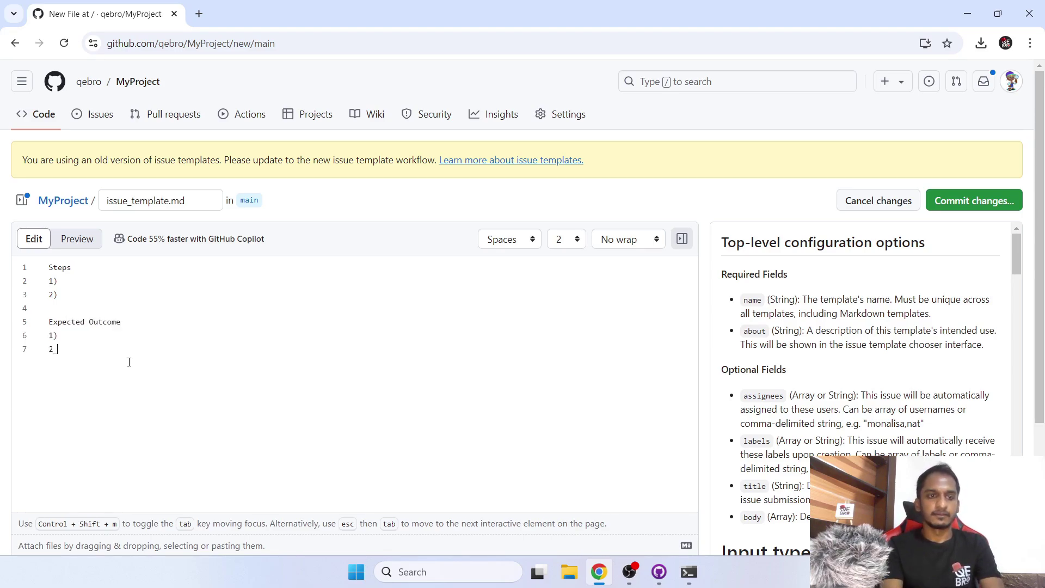
key(BackSpace)
key(BackSpace)
text())
key(Return)
key(Return)
Add an Actual Outcome section with blank numbered items 1) and 2) below Expected Outcome.
text(Actual Outcome)
key(Return)
text(1))
key(Return)
text(2)
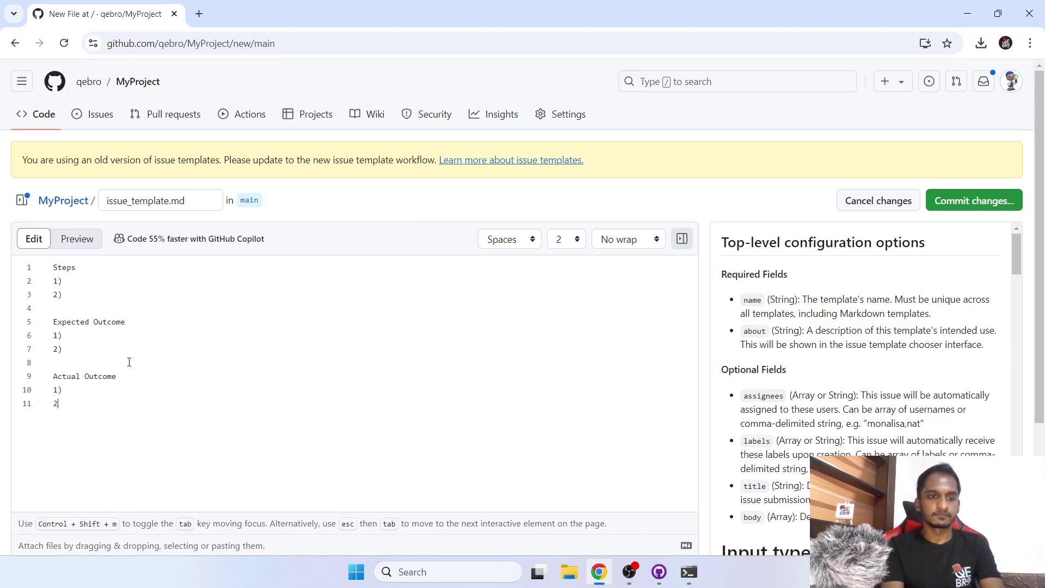
text())
key(Return)
key(Return)
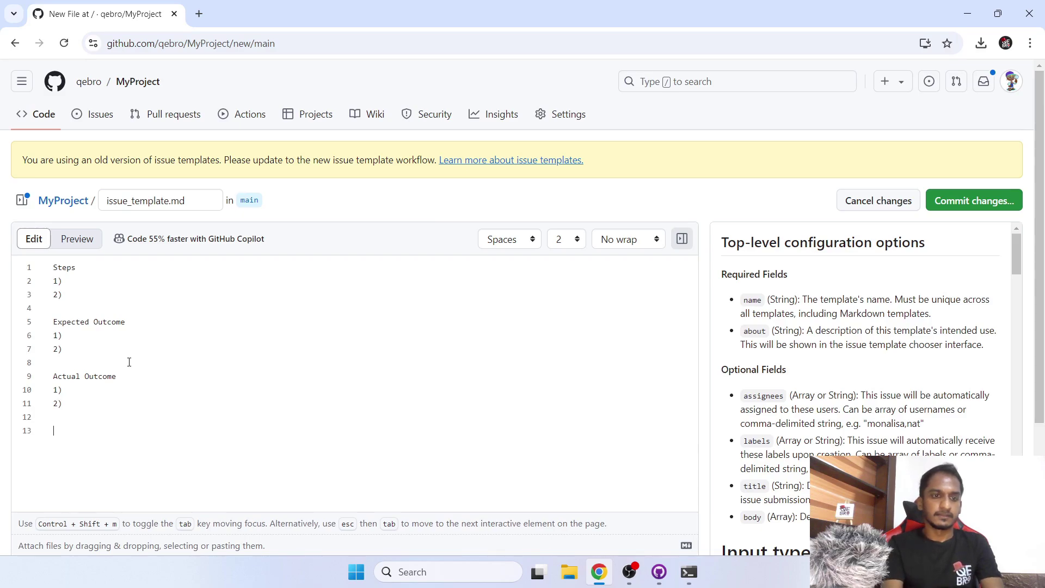
Add "Environment :" and "Browser :" lines, followed by an Additional Info section with items 1) and 2).
text(Environme)
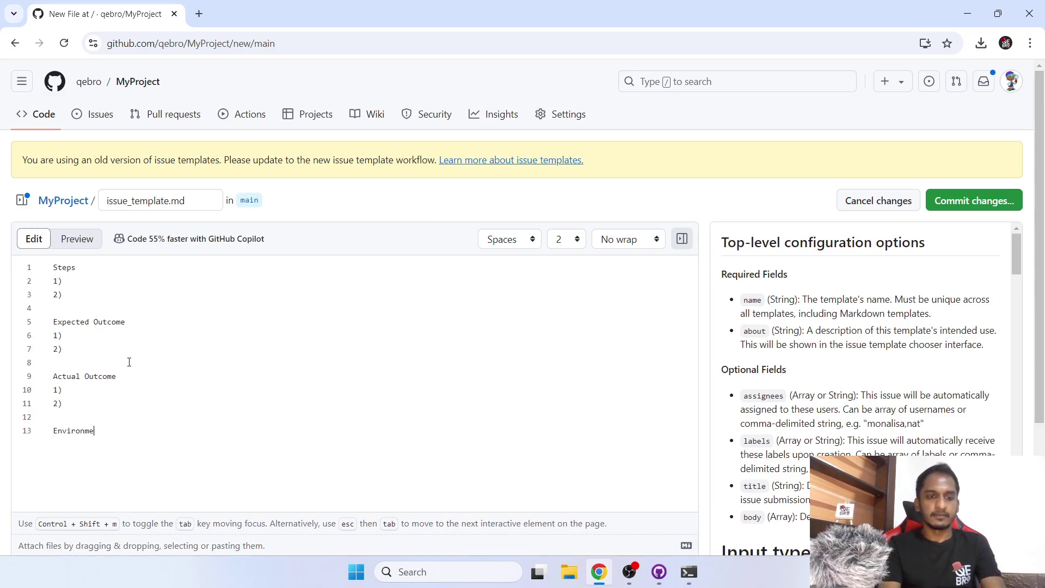
text(nt : Browser :)
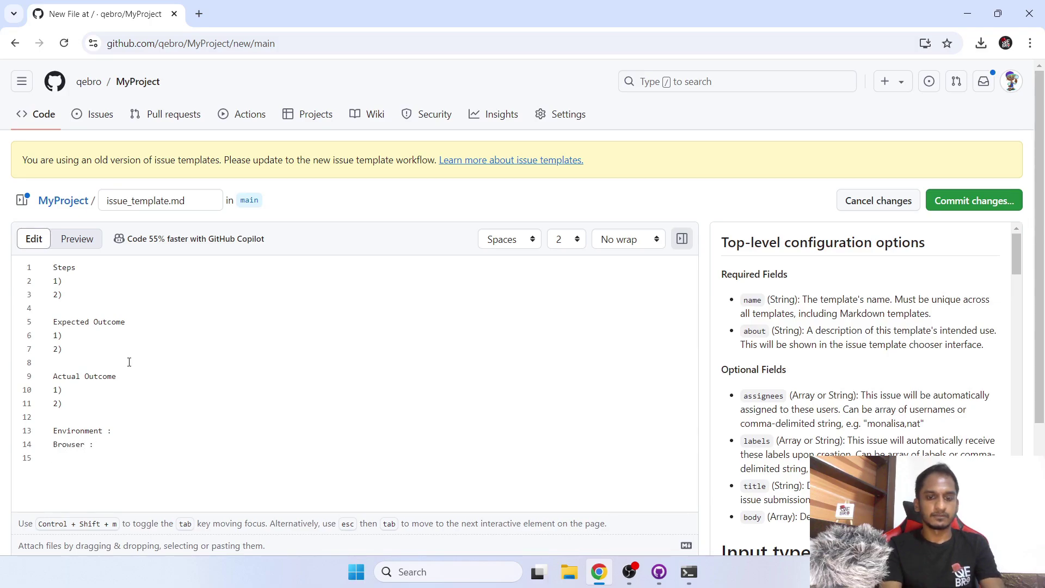
text(  Additiona)
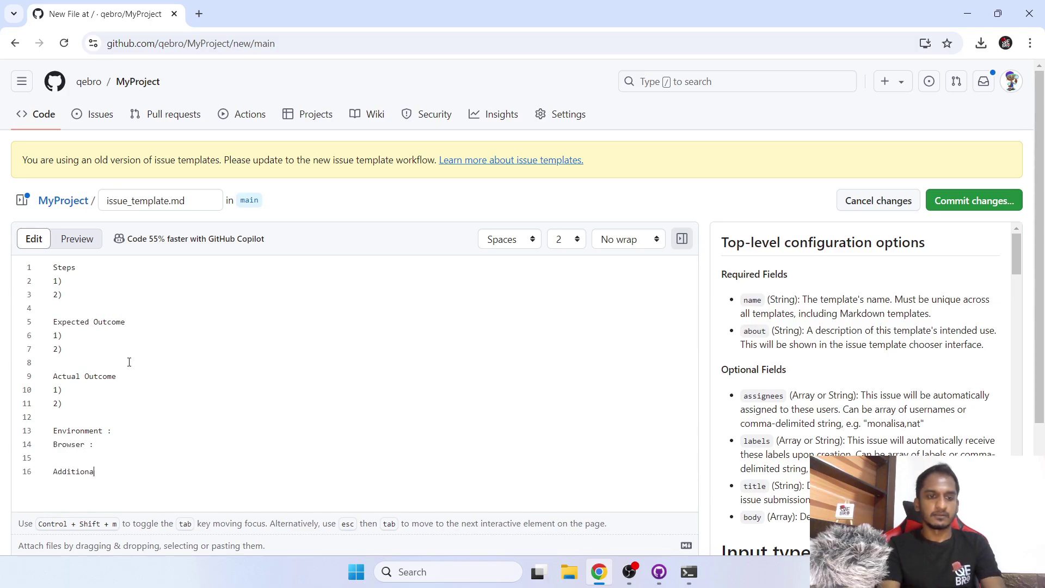
text(l Info 1))
key(Return)
text(2))
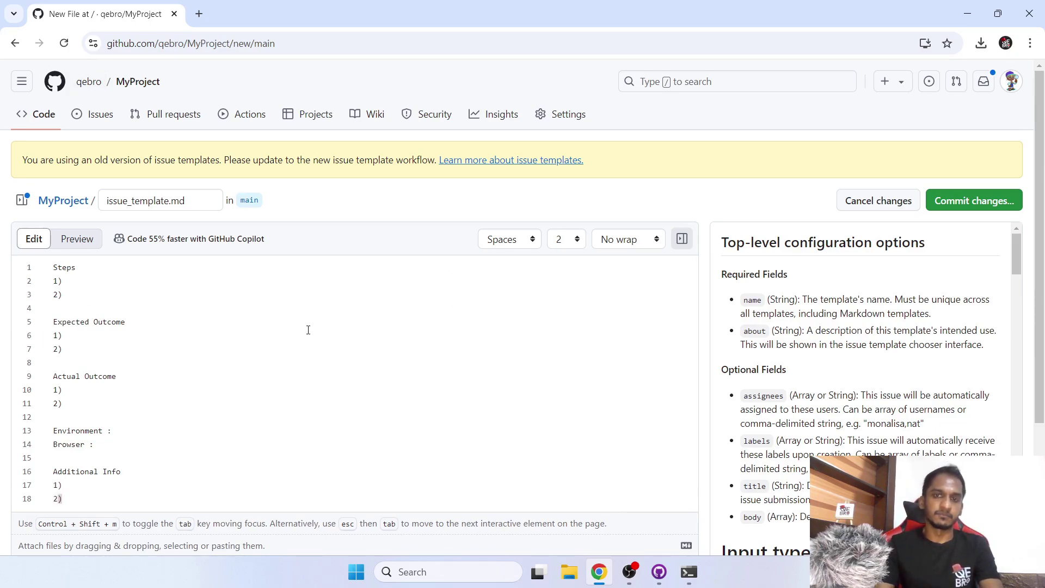
Commit issue_template.md directly to the main branch and locate it in the repository's file list.
scroll(308, 330, down, 3)
scroll(311, 330, up, 3)
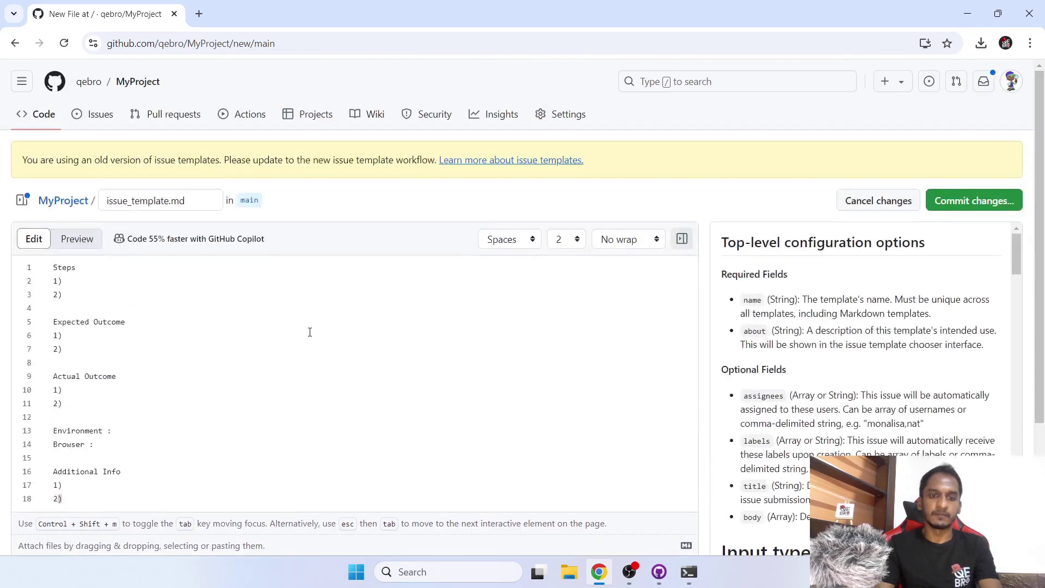
click(975, 206)
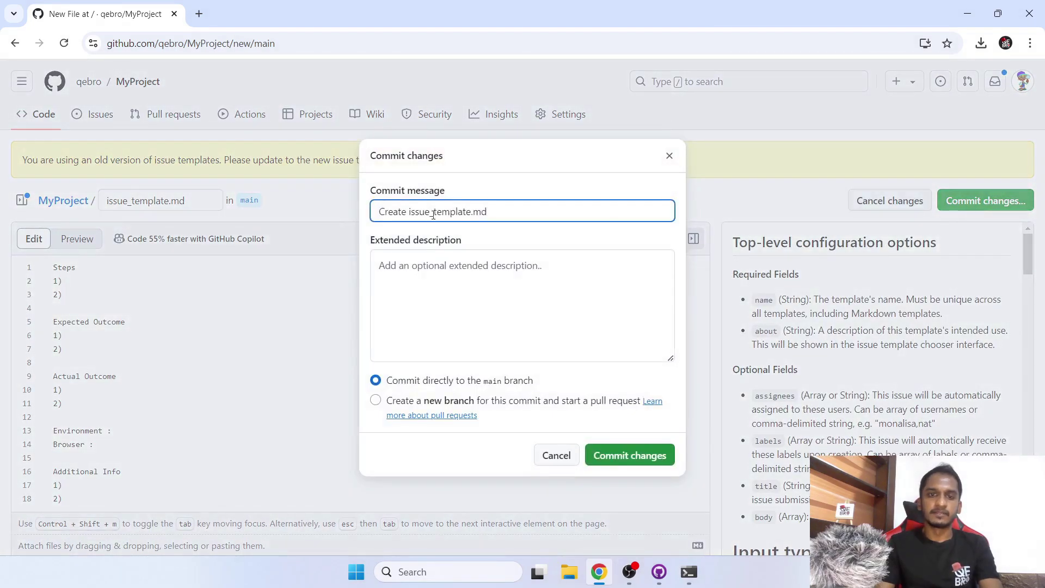
click(618, 461)
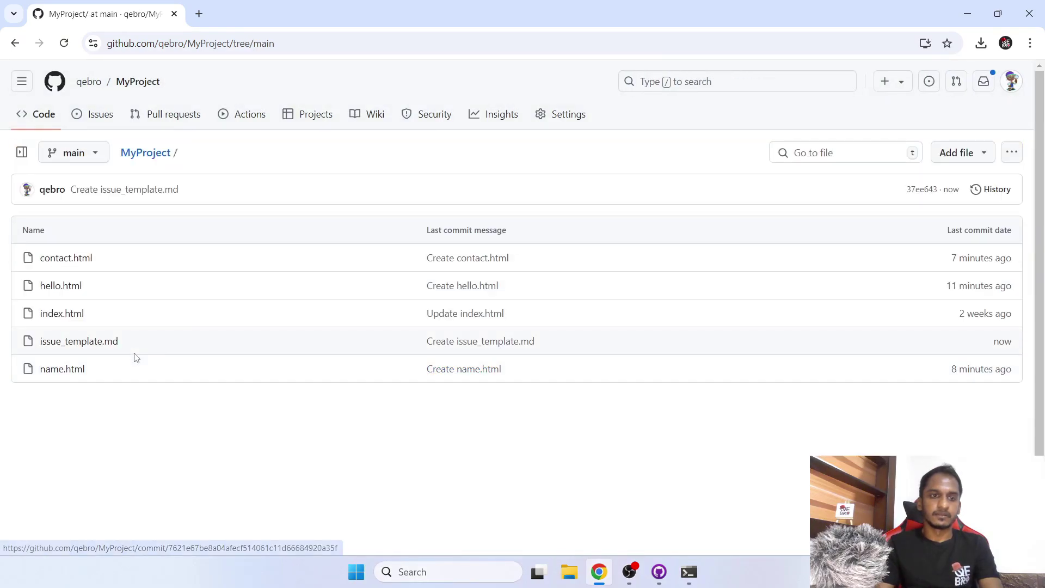
drag(131, 348, 36, 343)
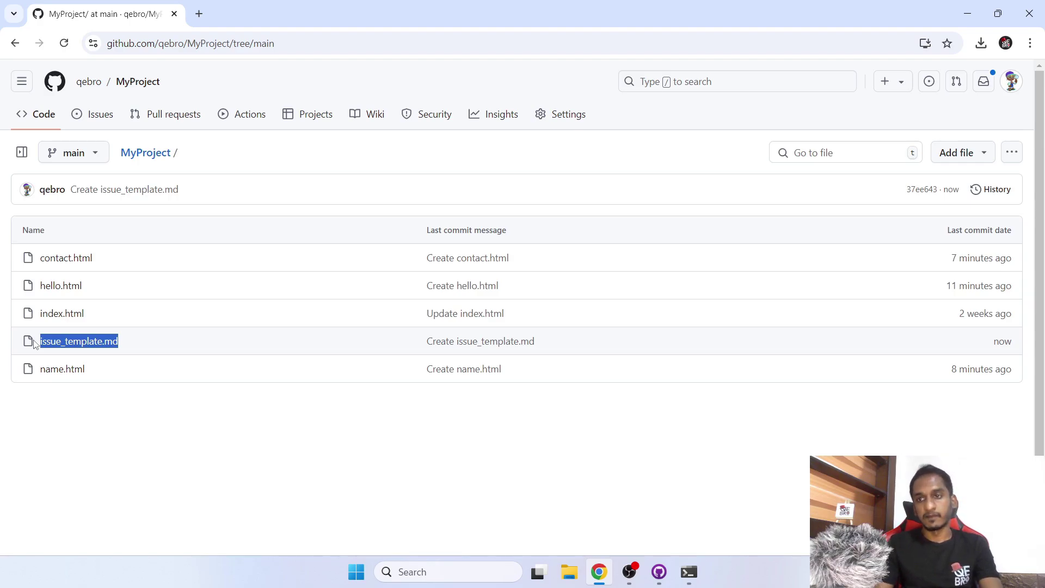
Start a new issue in MyProject and examine the template sections prefilled in its description.
click(111, 125)
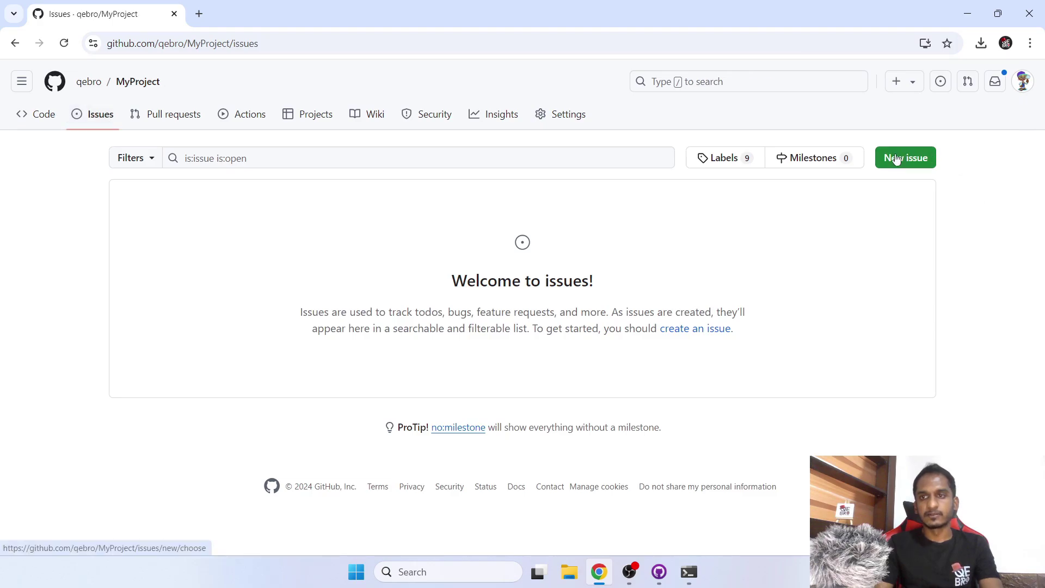
click(899, 157)
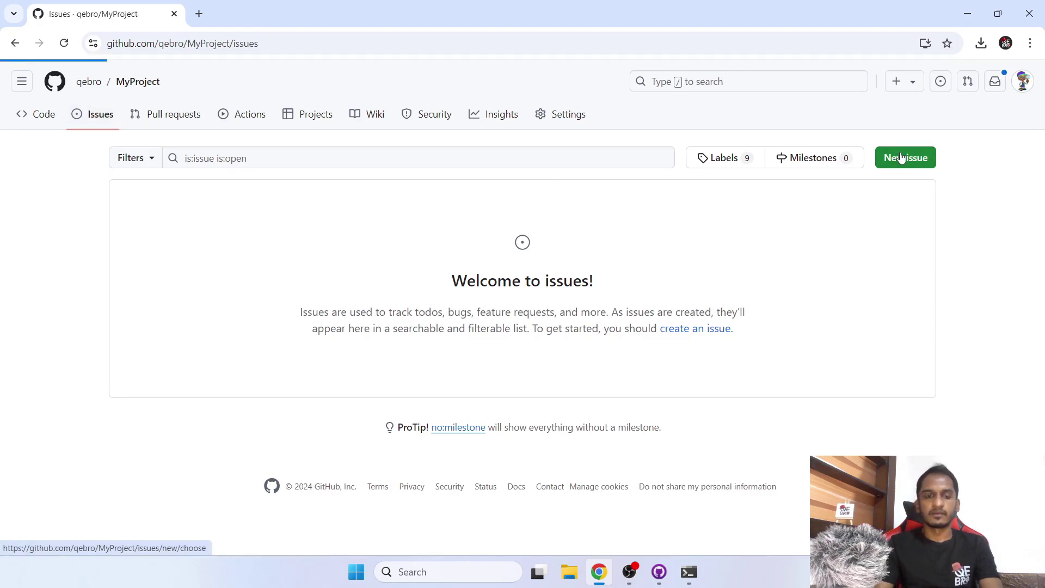
drag(160, 280, 193, 486)
click(116, 452)
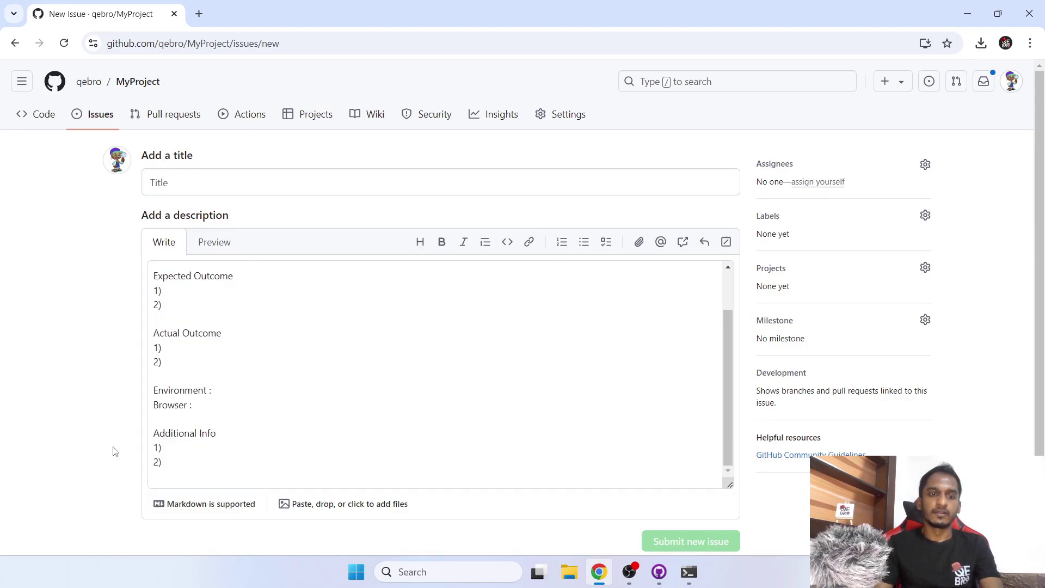
scroll(178, 457, up, 2)
click(174, 290)
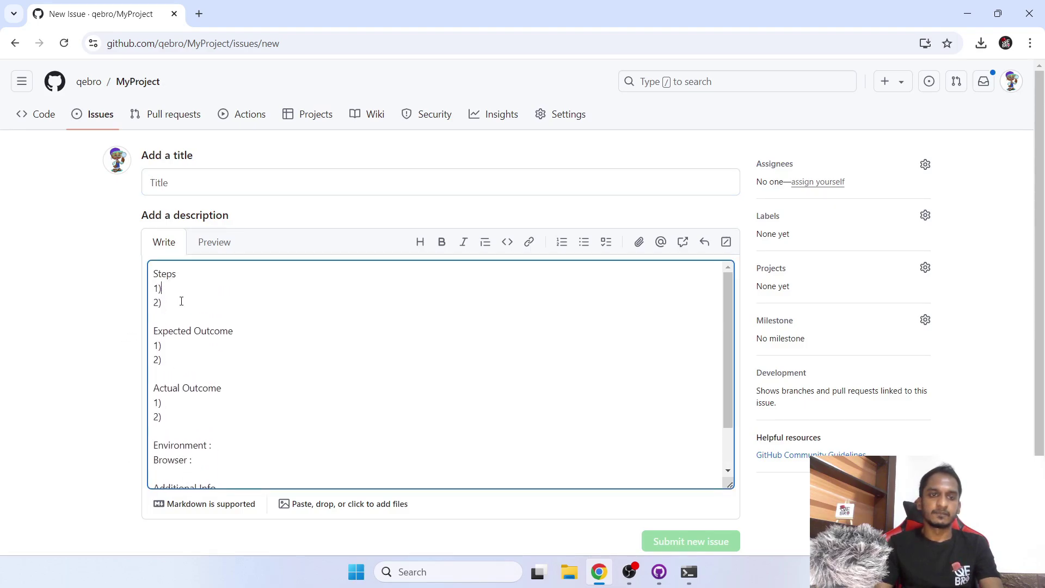
scroll(201, 376, down, 1)
scroll(187, 404, up, 1)
scroll(188, 405, down, 1)
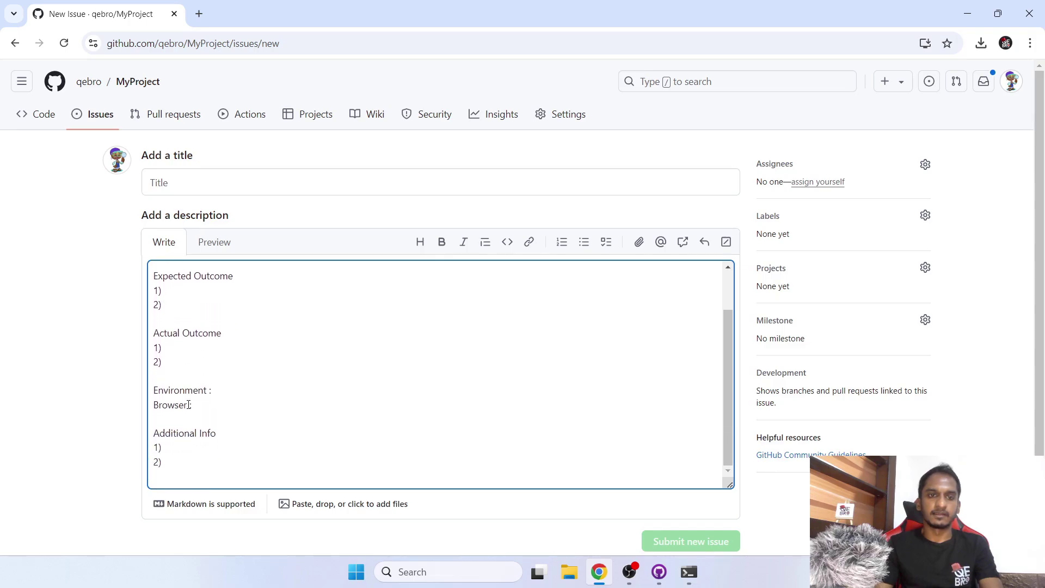
scroll(189, 405, up, 1)
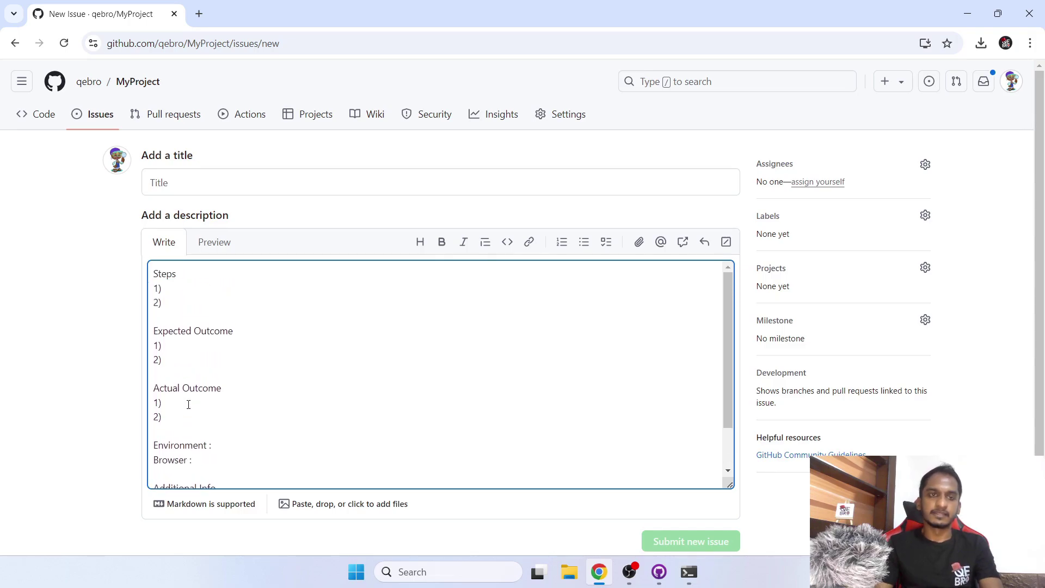
Highlight the whole prefilled issue description to check its extent and view its rendered preview.
drag(154, 273, 67, 445)
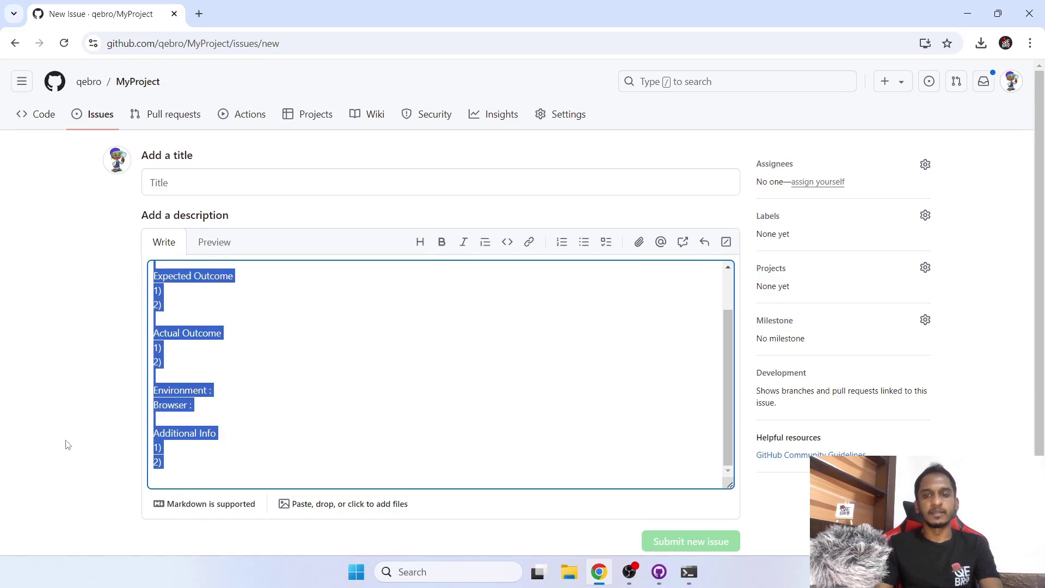
click(68, 445)
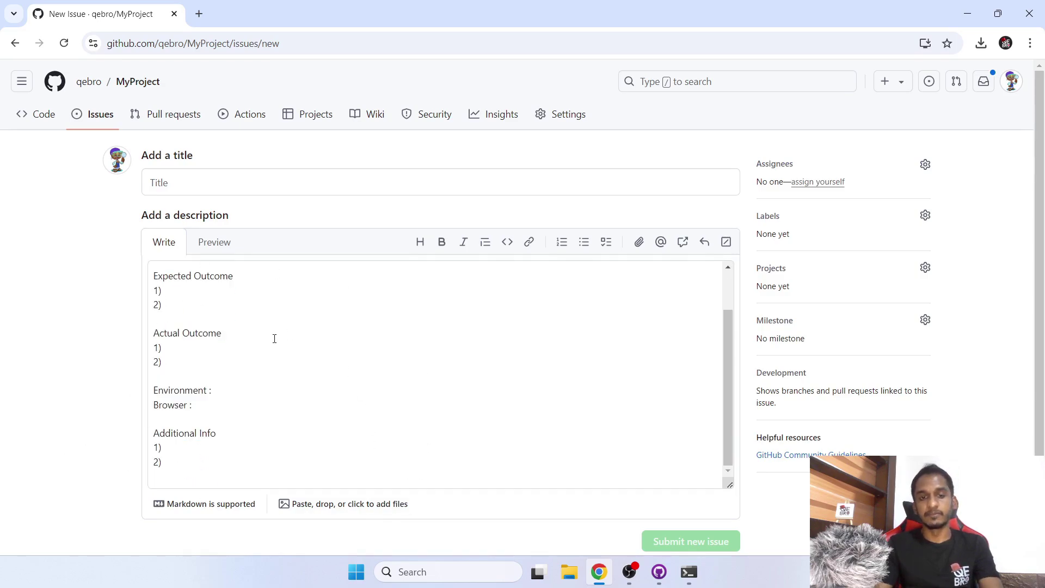
scroll(269, 353, up, 1)
click(170, 285)
key(ctrl+a)
scroll(238, 448, down, 1)
click(238, 448)
scroll(236, 447, up, 1)
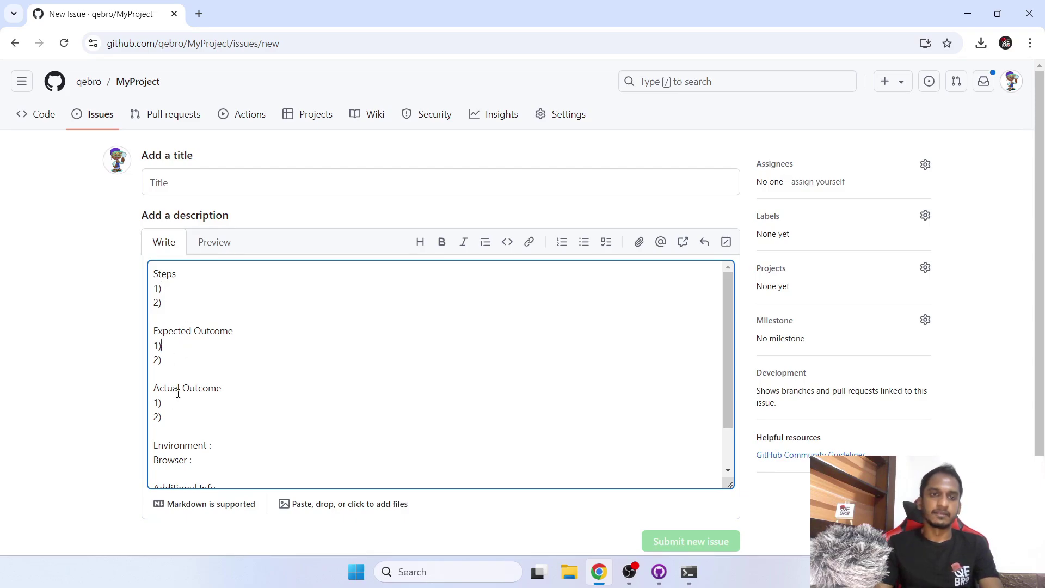
click(207, 243)
scroll(140, 277, down, 2)
scroll(140, 279, up, 1)
scroll(140, 279, up, 1)
Return to MyProject's code page and start a new file named pull_request_template.md on the main branch.
click(55, 122)
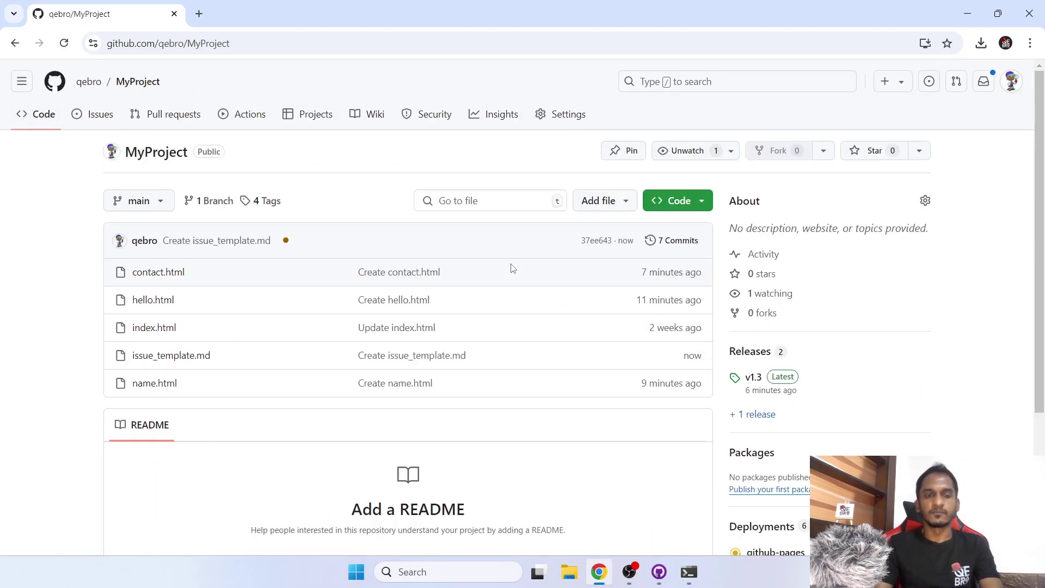
click(604, 201)
click(404, 268)
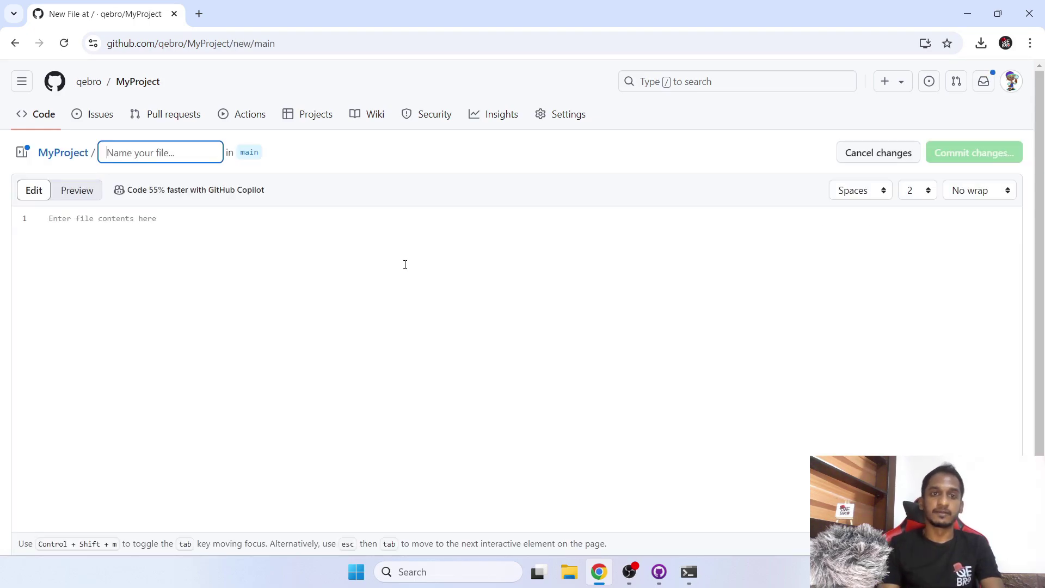
text(pull_re)
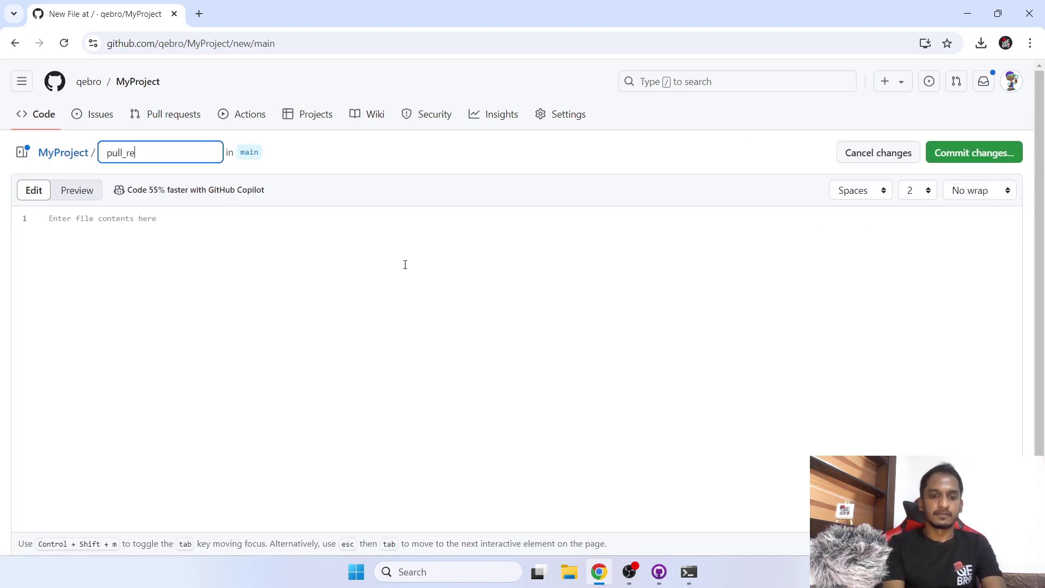
text(quest_template.md)
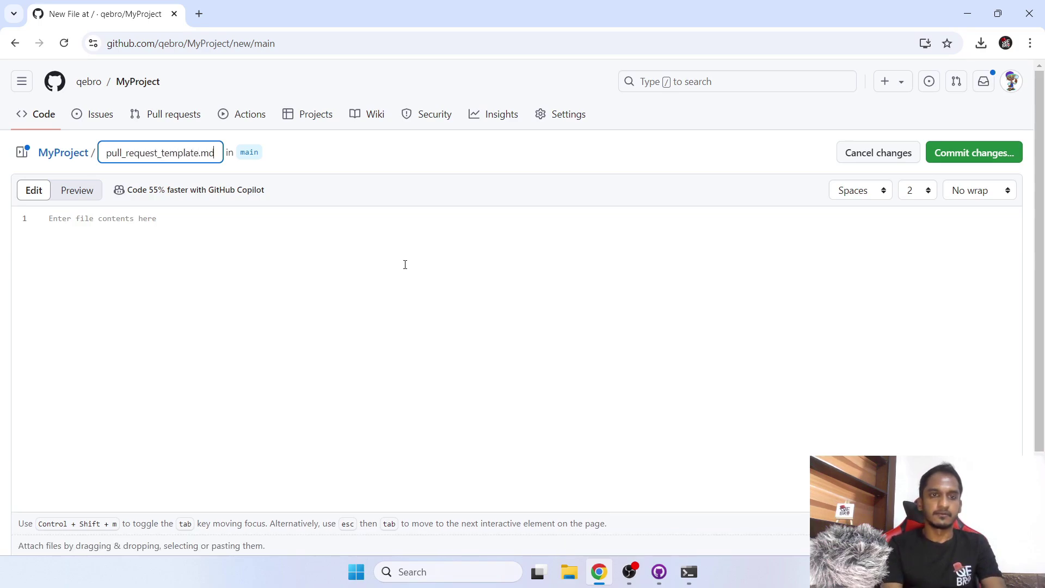
Begin the pull_request_template.md contents with a Changes section containing blank numbered items 1) and 2).
click(426, 240)
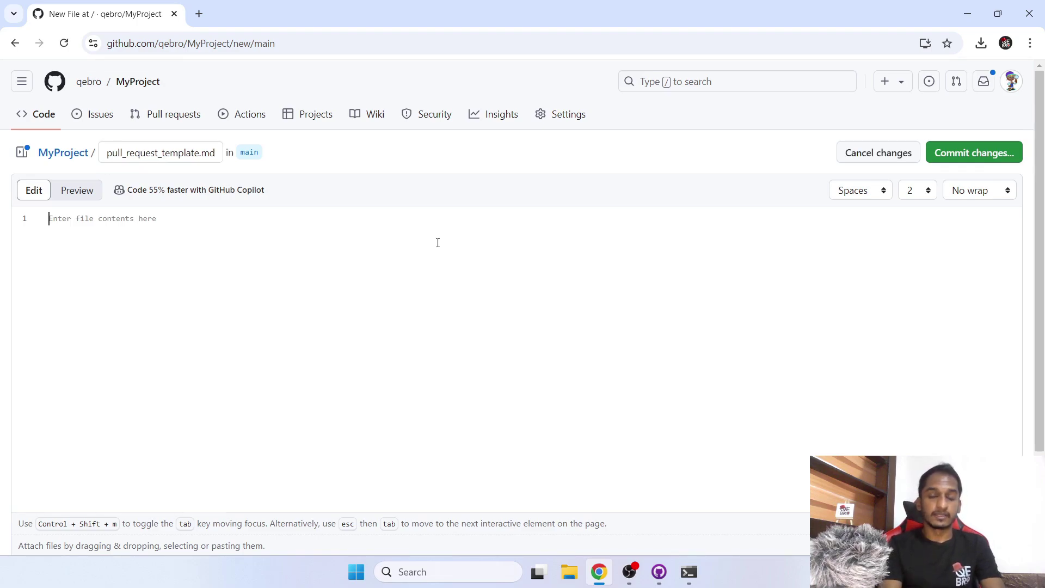
text(Chabg)
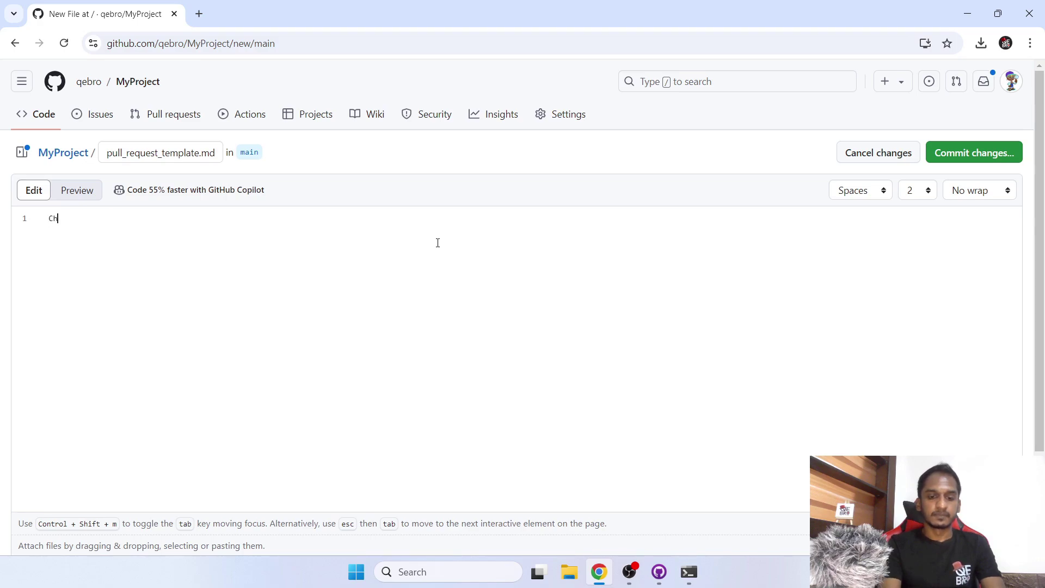
key(BackSpace)
key(BackSpace)
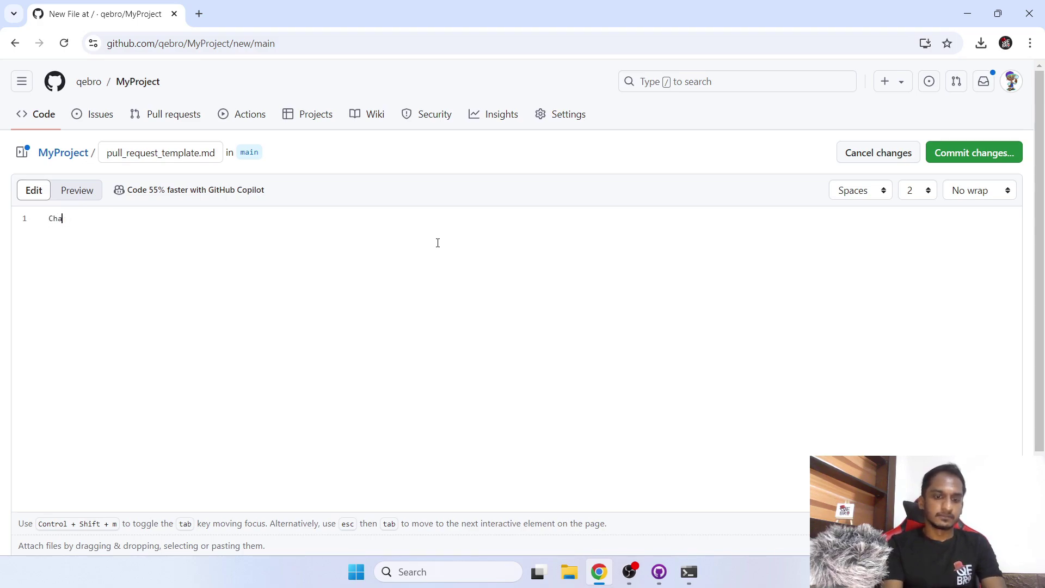
text(nges)
key(Return)
text(1))
key(Return)
text(2))
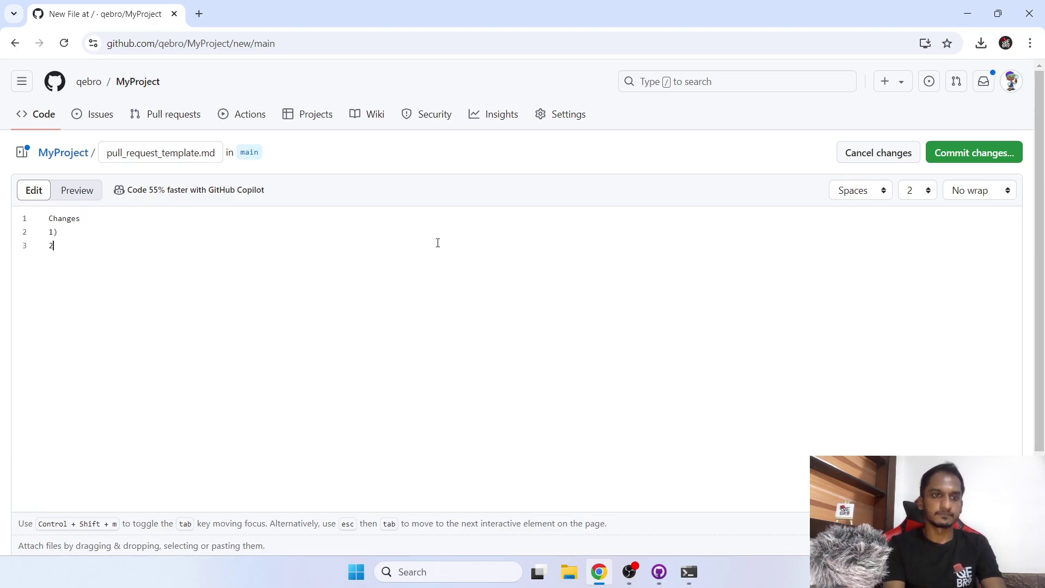
Add blank "Ticket :" and "Author :" fields below the numbered changes and commit pull_request_template.md to the main branch.
key(Return)
key(Return)
text(Ticket :)
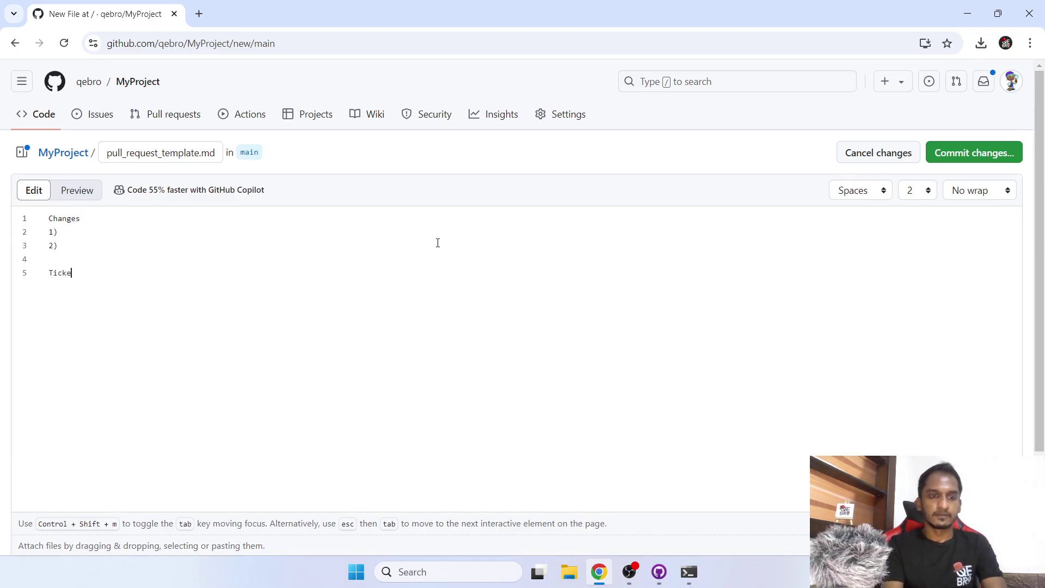
key(Return)
key(Return)
text(Author :)
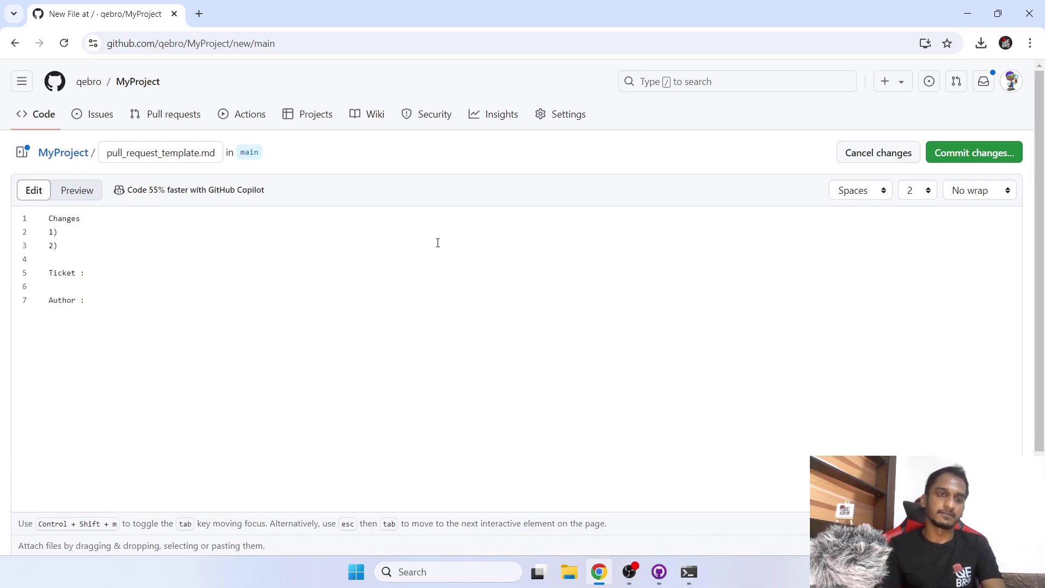
click(973, 159)
click(623, 454)
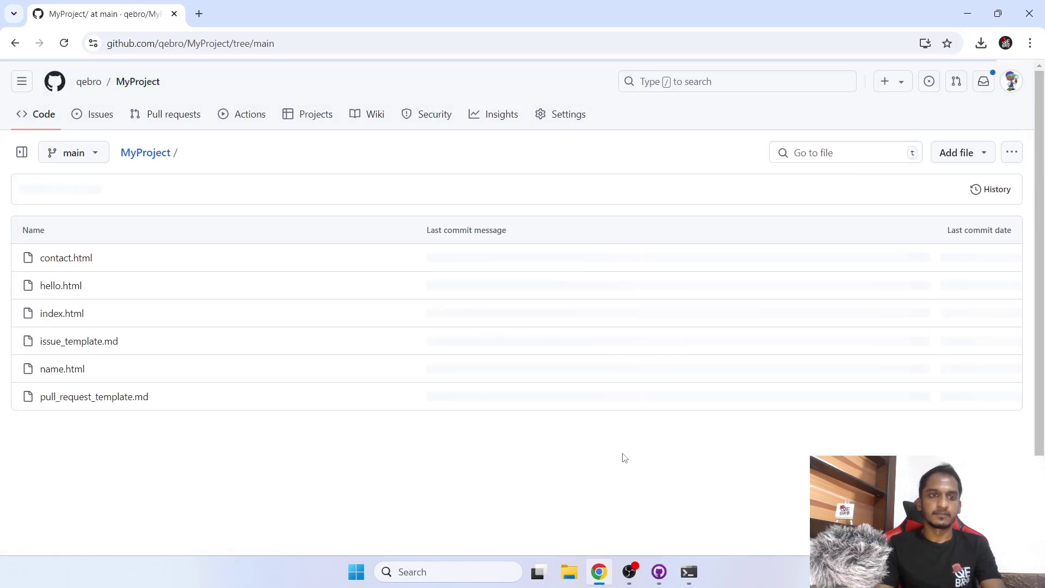
Locate pull_request_template.md in the file list, start a new pull request and check the available base and compare branches.
drag(181, 408, 39, 400)
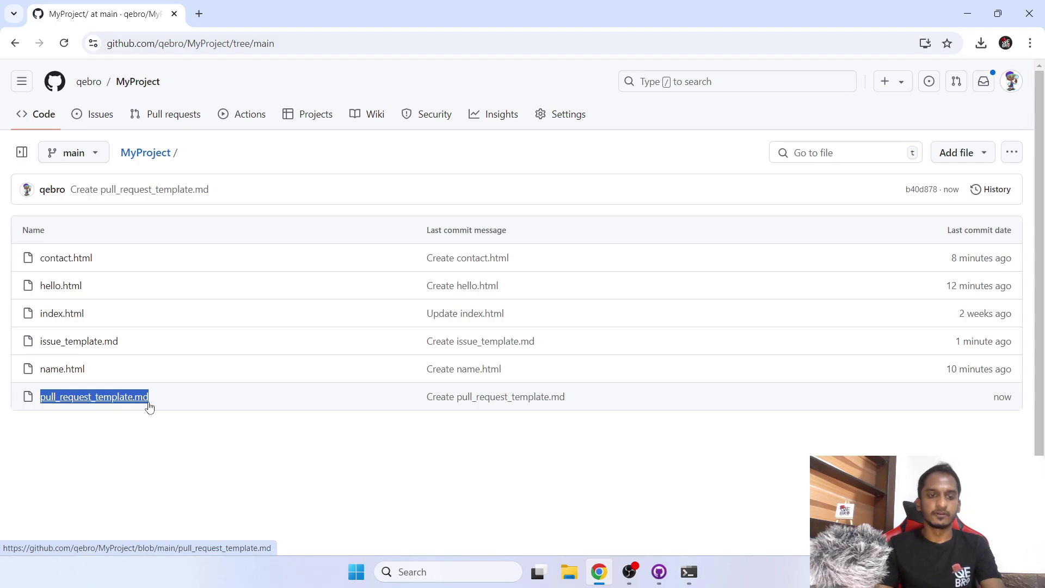
click(162, 441)
click(166, 114)
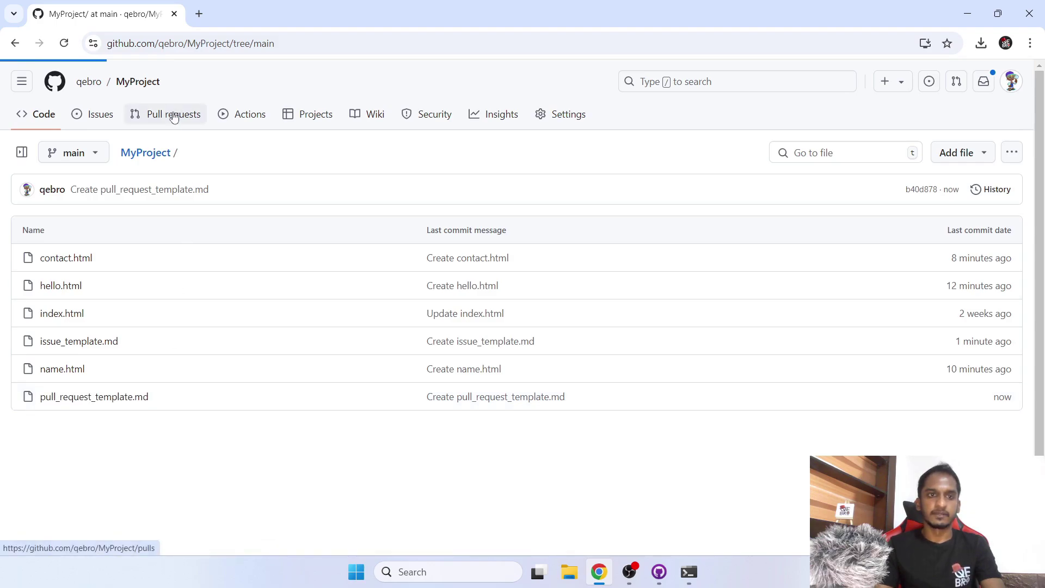
click(919, 163)
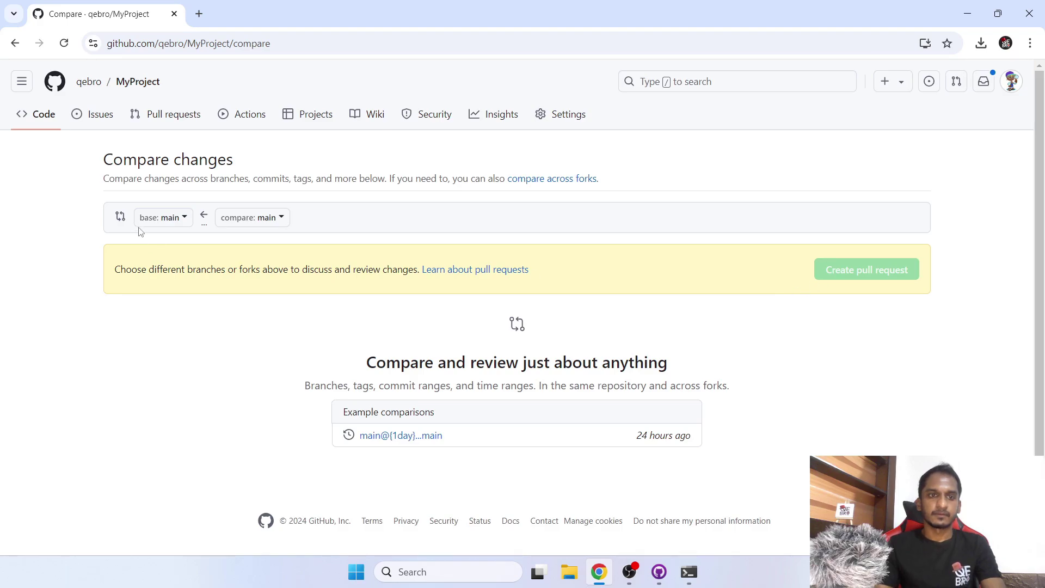
click(150, 218)
click(266, 217)
click(69, 218)
Create a new branch named featureOne in MyProject with main as its source.
click(39, 116)
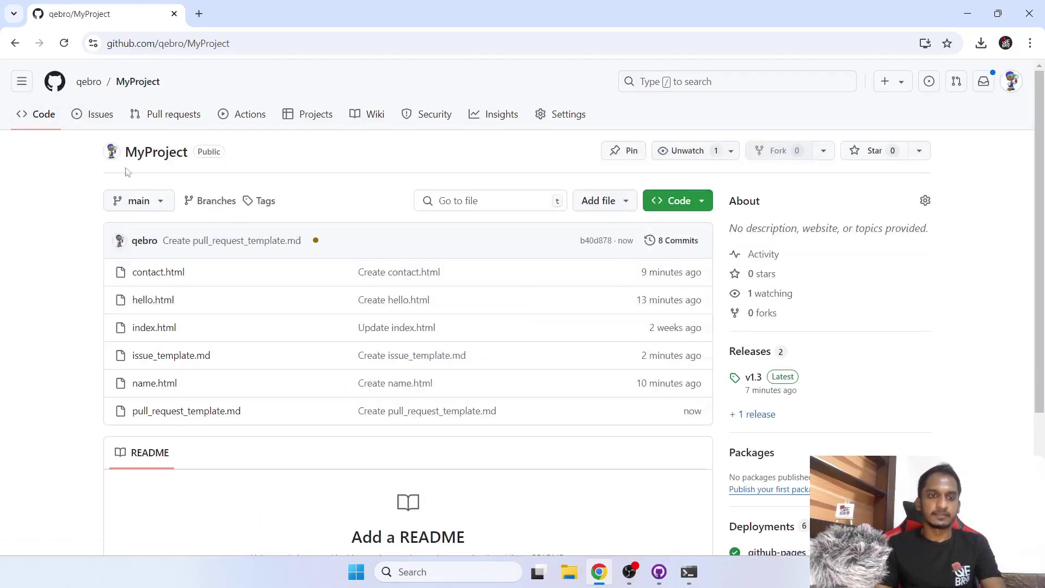
click(212, 200)
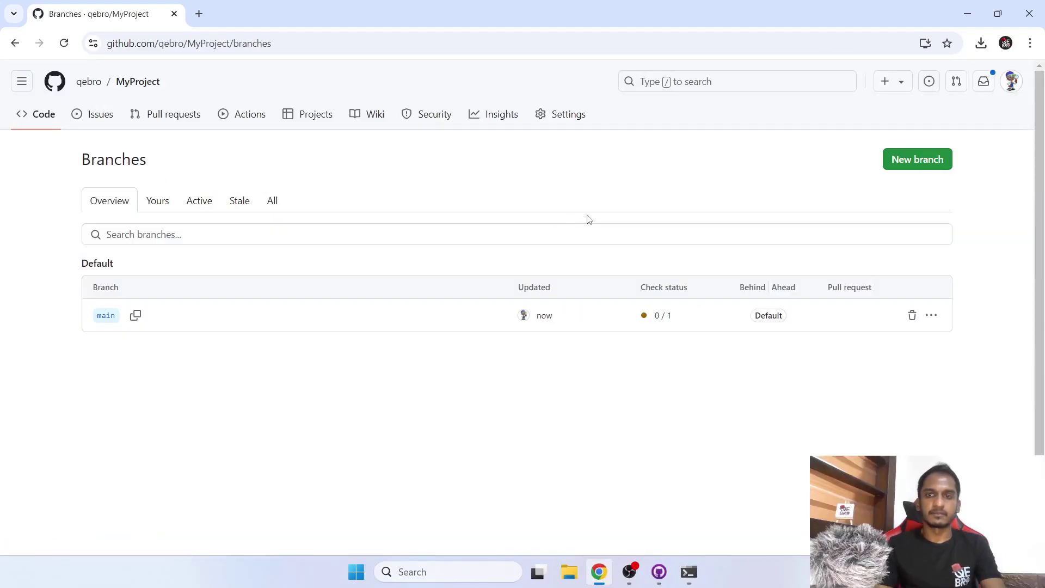
click(892, 162)
click(495, 294)
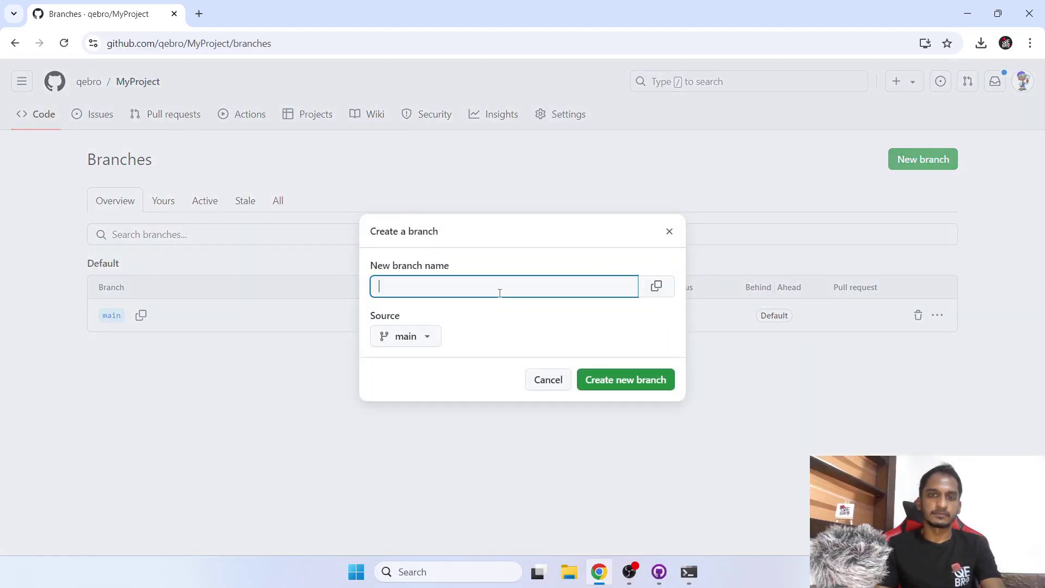
text(featureOne)
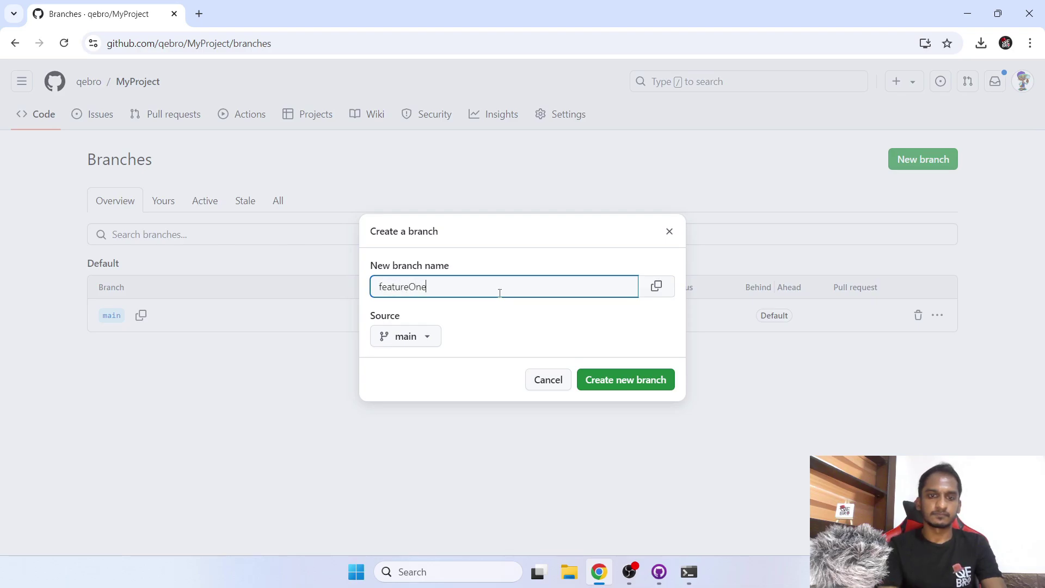
click(625, 379)
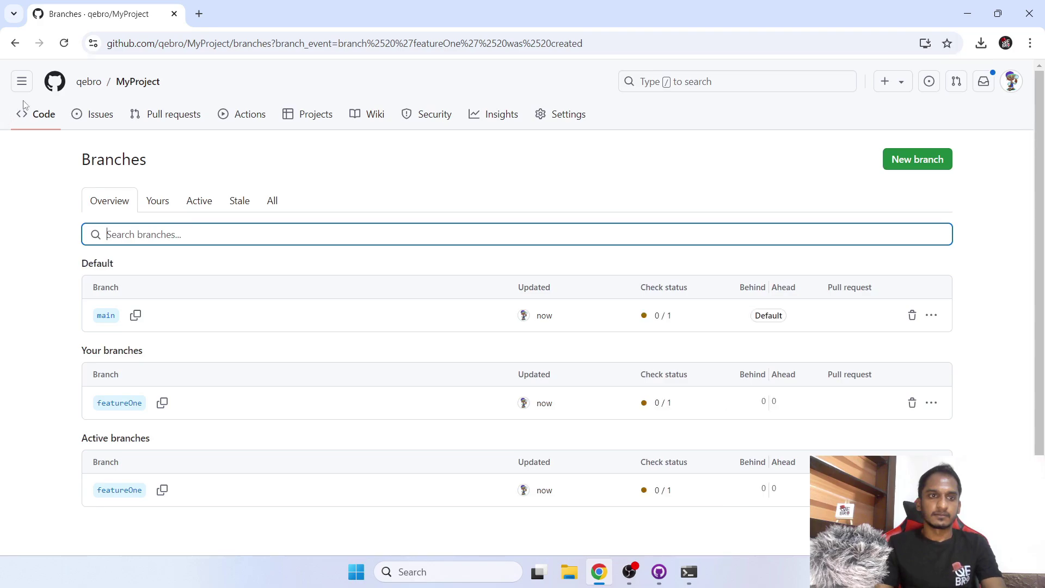
Switch MyProject's code page to the featureOne branch and start a new file on it.
click(37, 115)
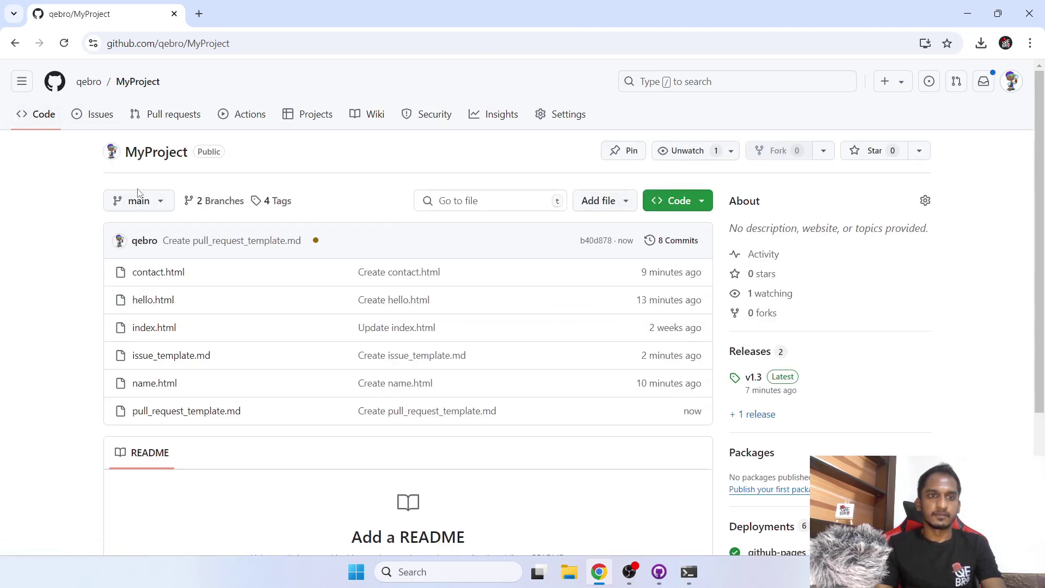
click(139, 201)
click(137, 338)
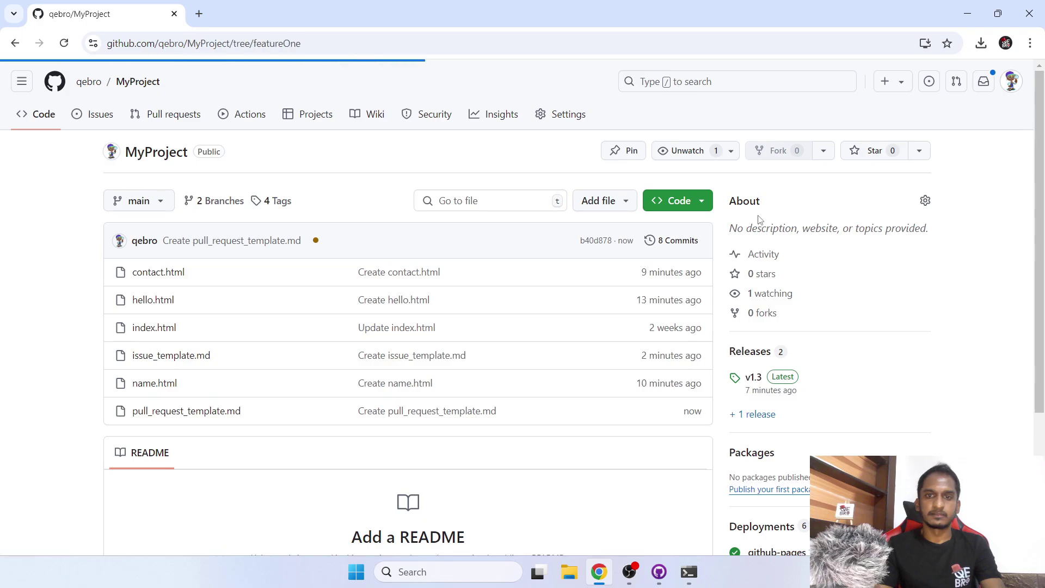
click(600, 201)
click(598, 235)
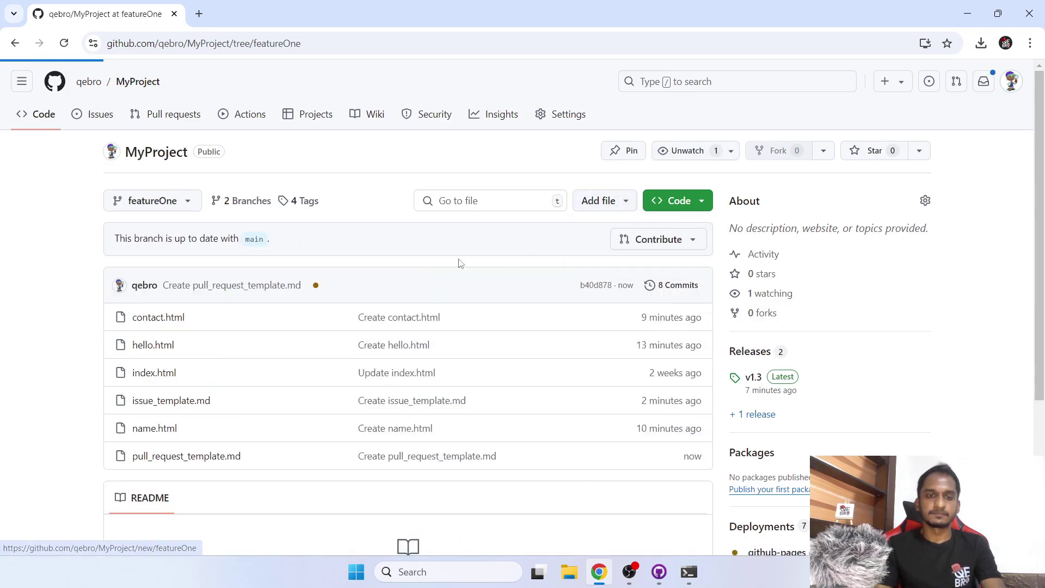
Name the new file abv, give it the content asdafsa, and commit it directly to the featureOne branch.
text(abv)
click(257, 233)
text(asdafsa)
click(952, 160)
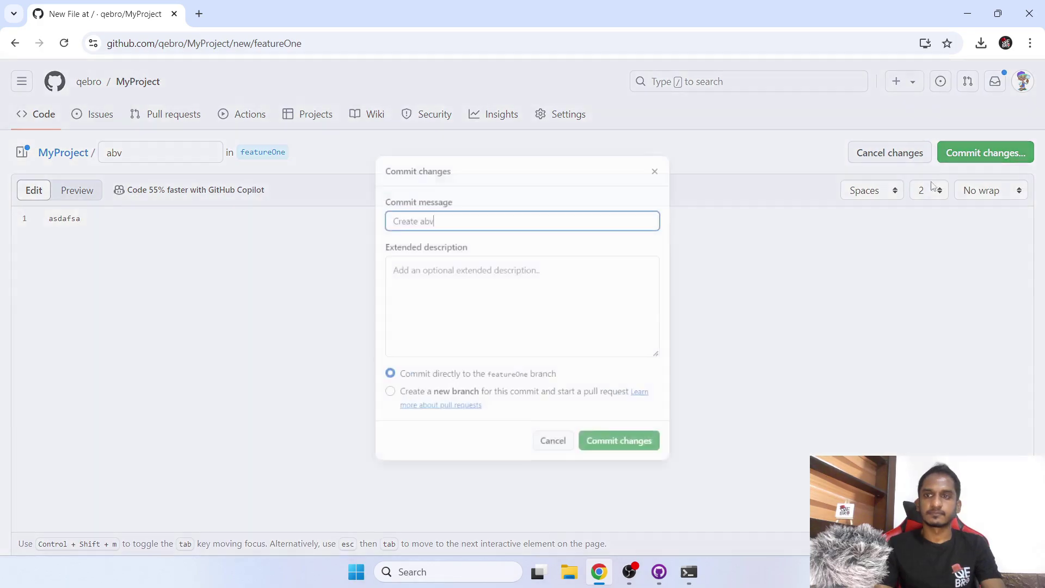
click(477, 404)
click(466, 371)
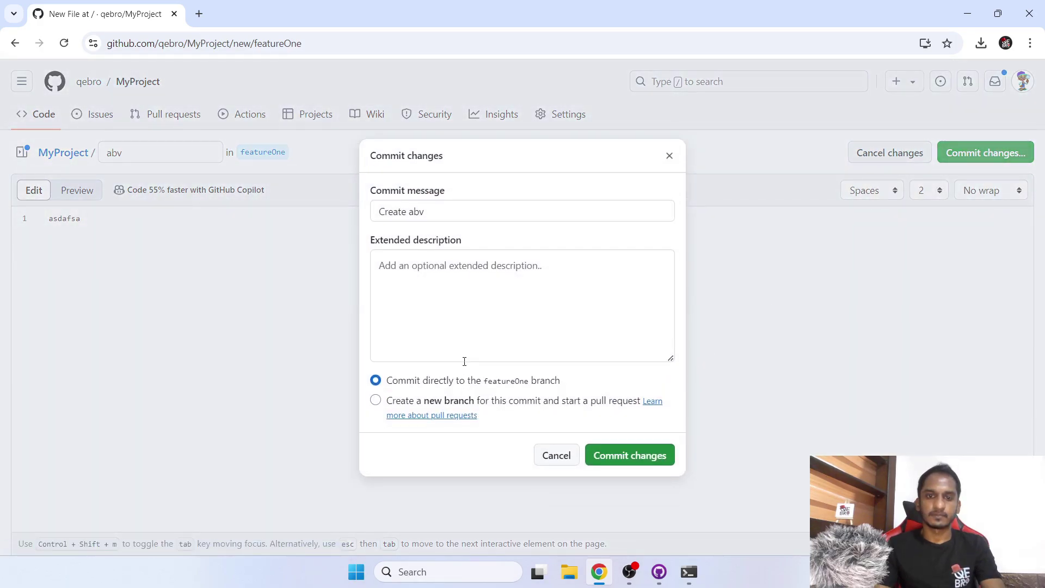
click(609, 455)
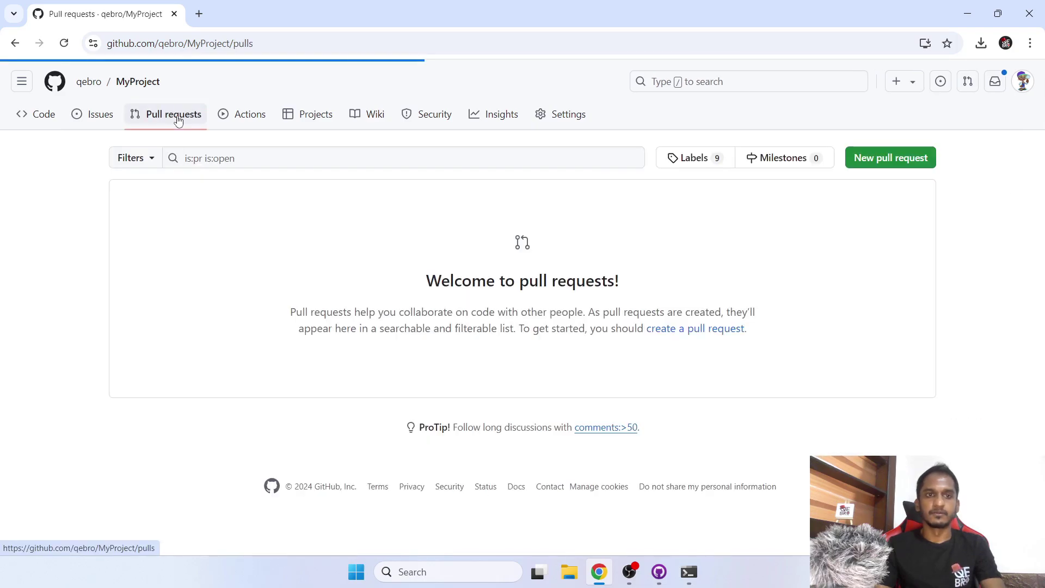
Start a pull request from featureOne into main and examine the template text prefilled in its description.
click(879, 175)
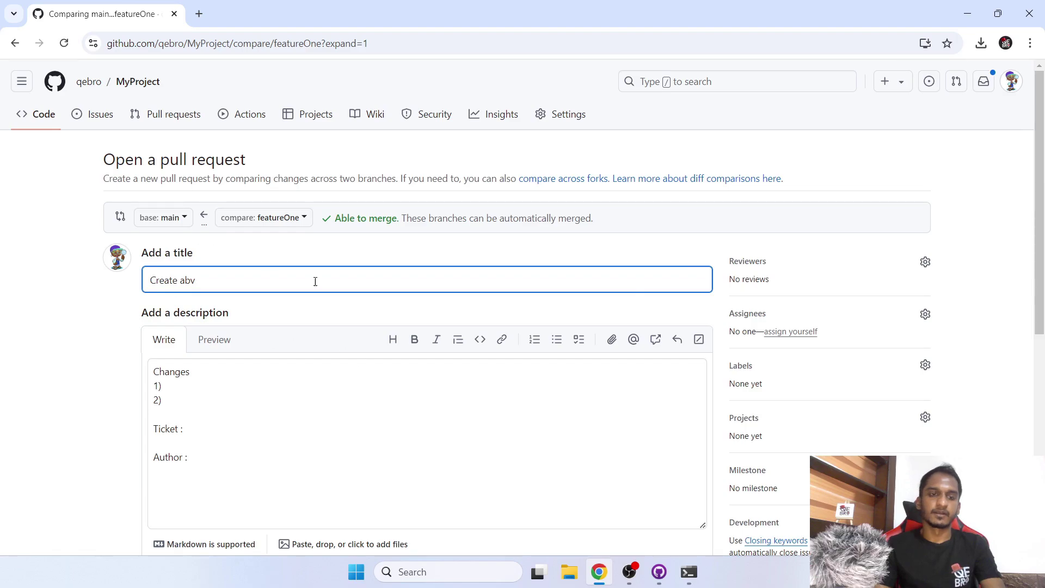
scroll(338, 385, down, 5)
scroll(218, 245, up, 1)
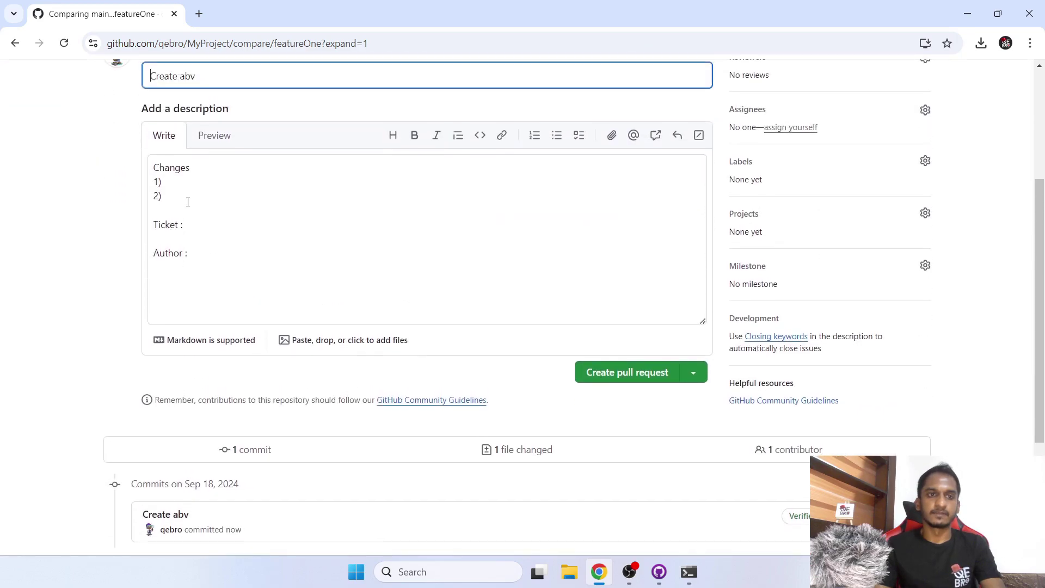
drag(154, 173, 192, 267)
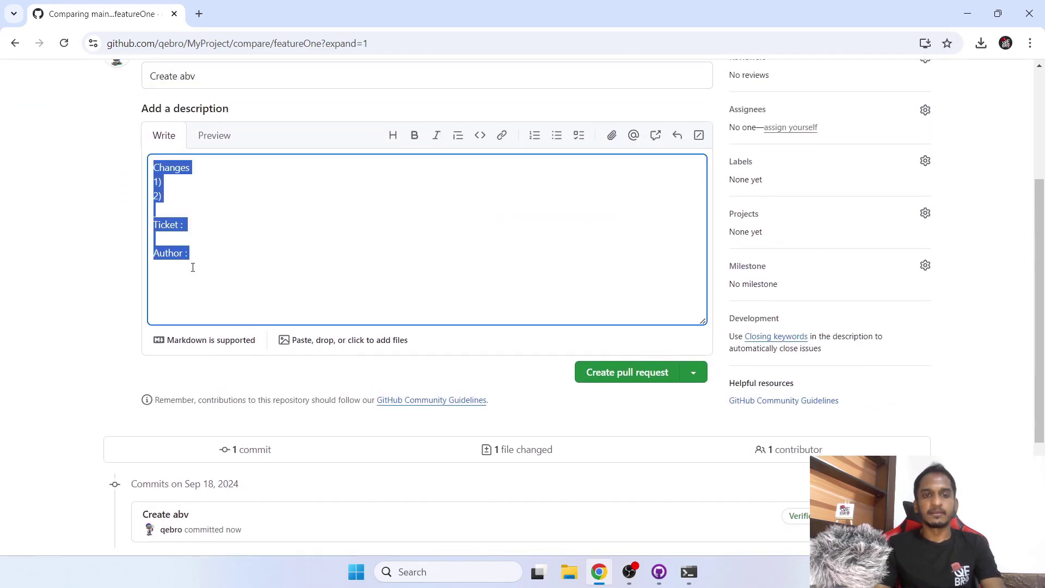
click(252, 264)
scroll(250, 265, up, 2)
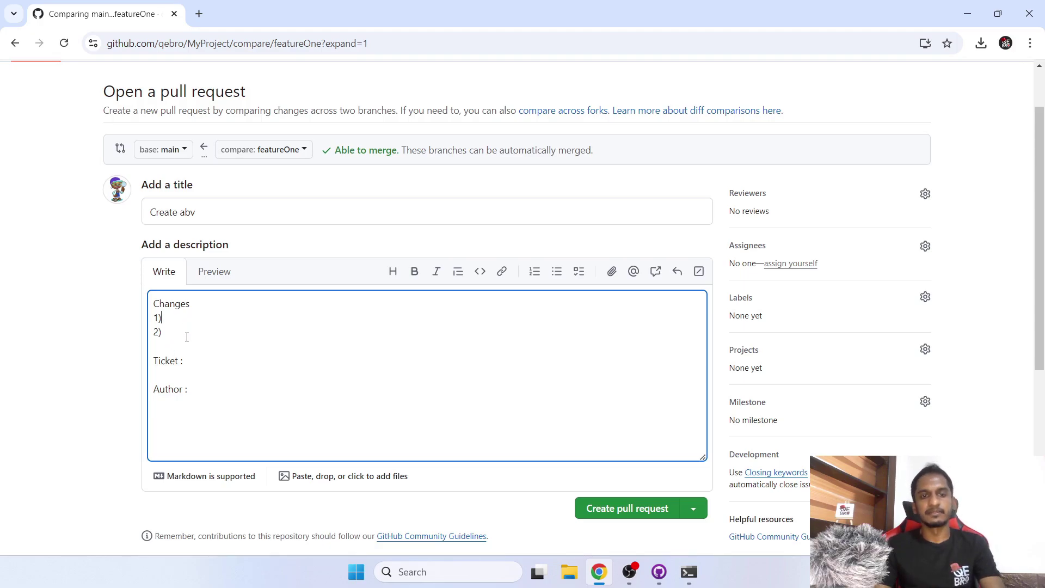
scroll(186, 337, up, 1)
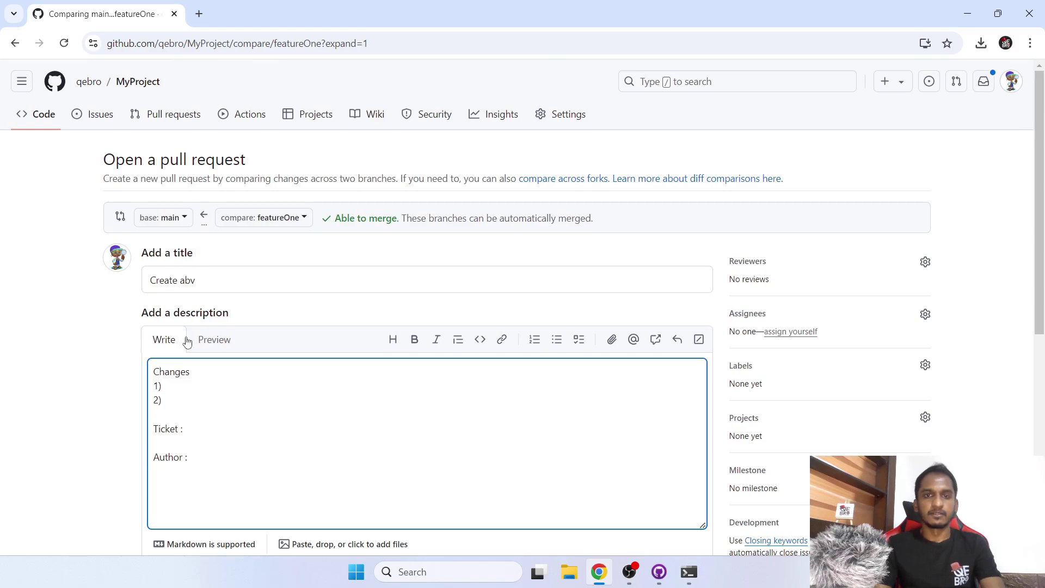
click(202, 390)
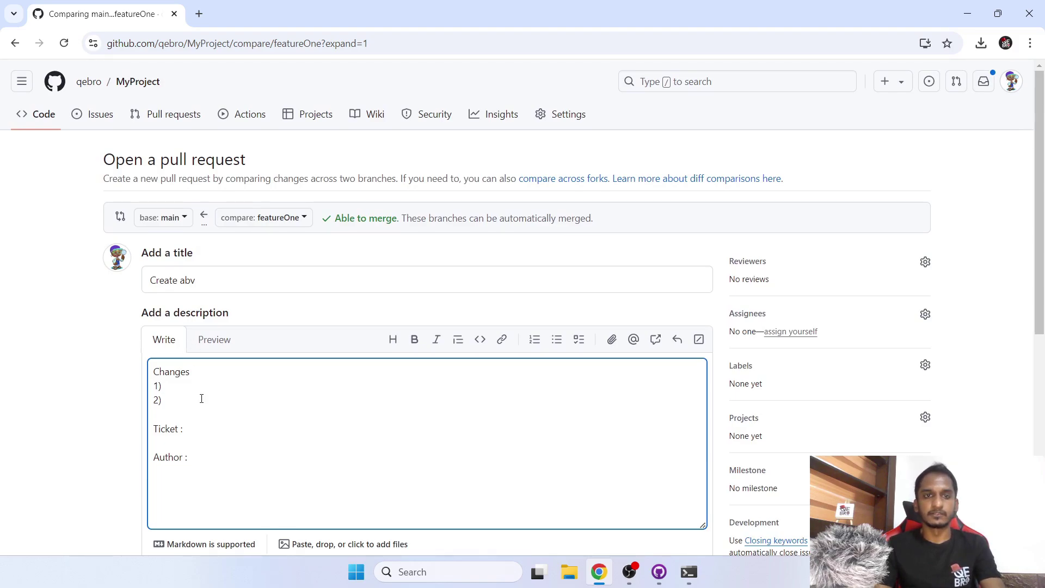
drag(216, 466, 152, 366)
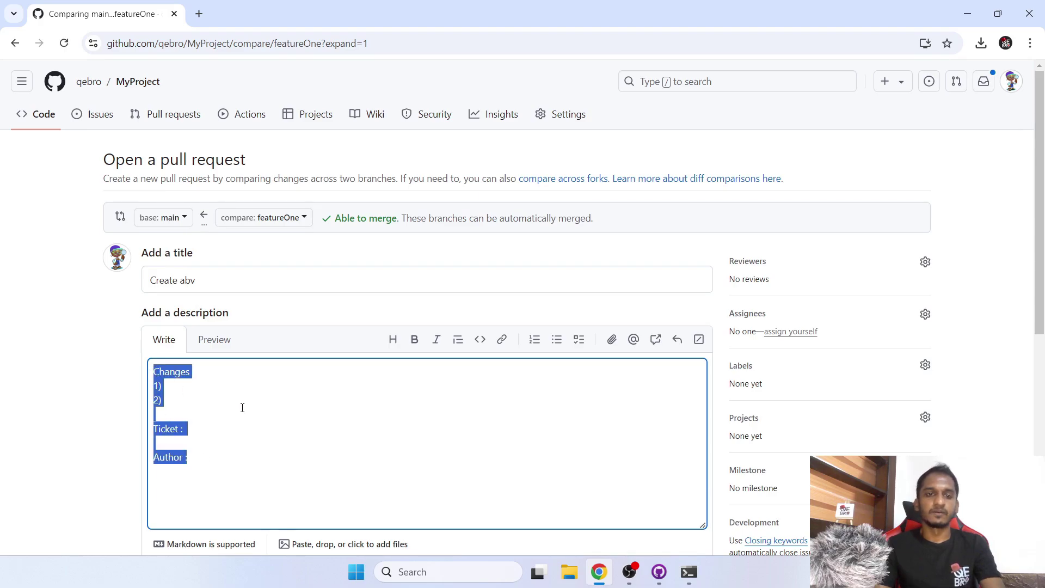
click(216, 402)
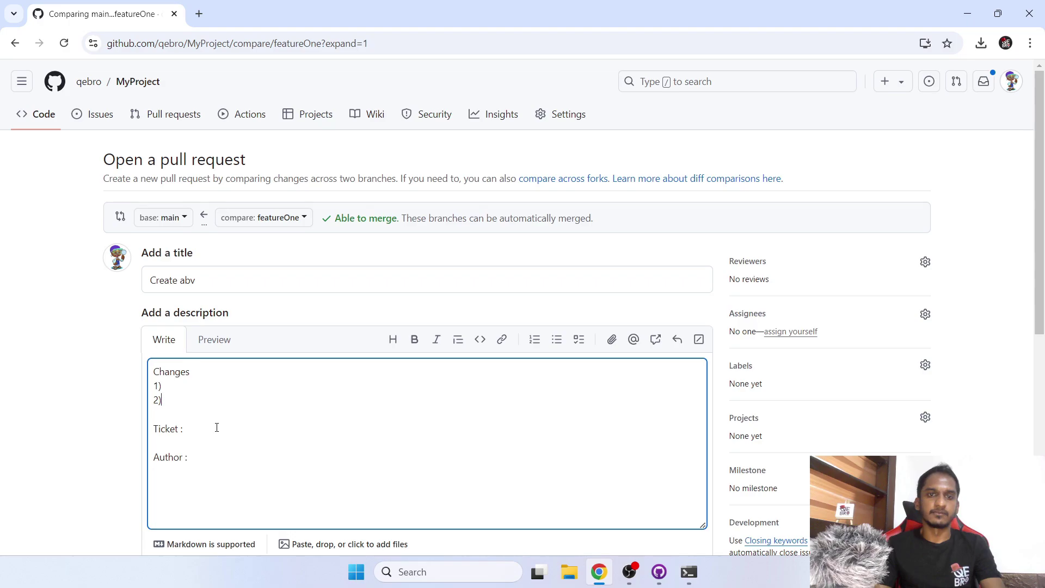
Return to MyProject's code page and highlight issue_template.md in the file list.
click(42, 114)
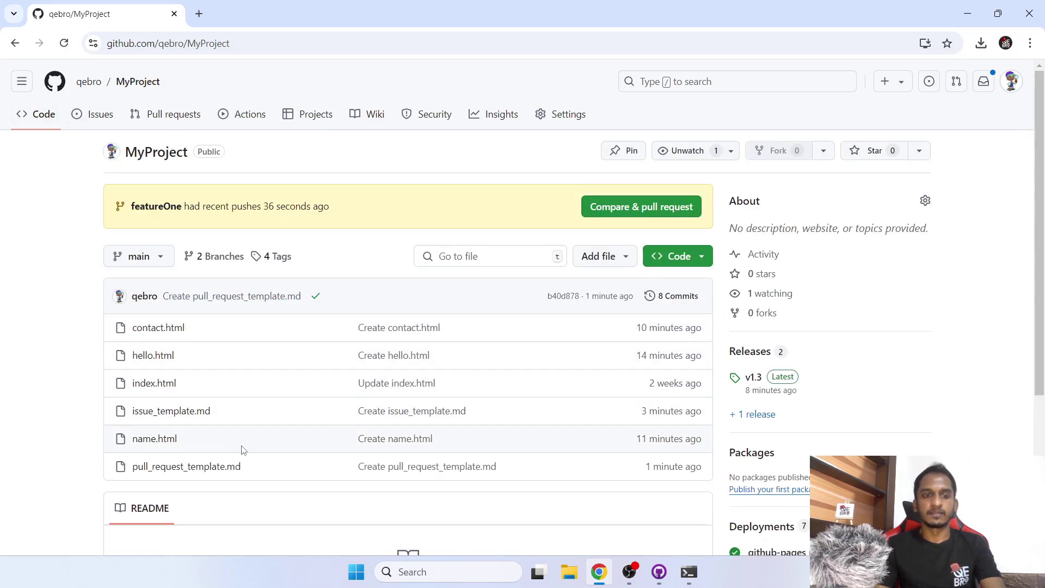
drag(229, 417, 132, 412)
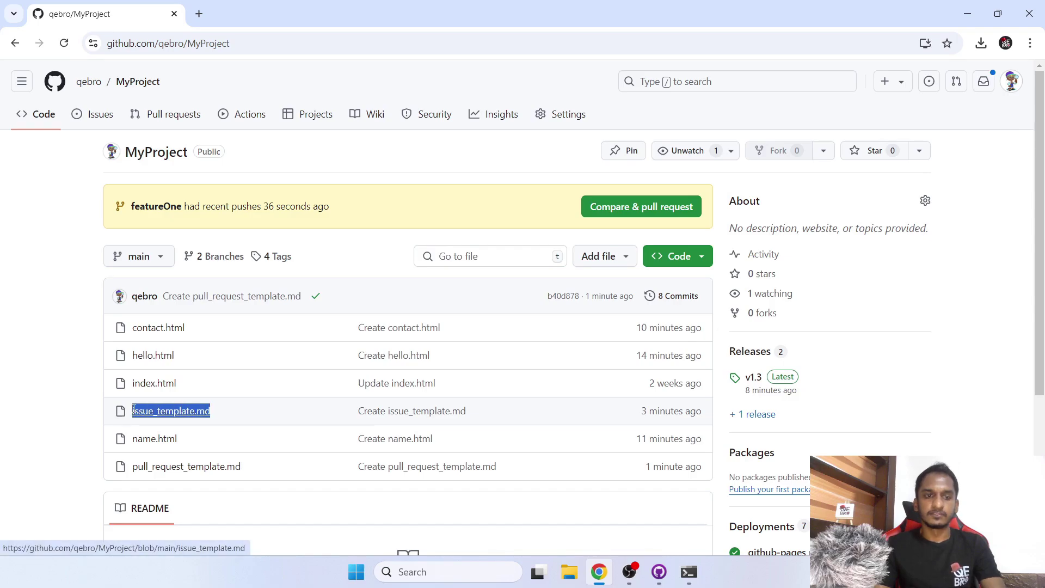
Open the issue template setup from the Features section of MyProject's settings and add a Feature request template.
click(567, 119)
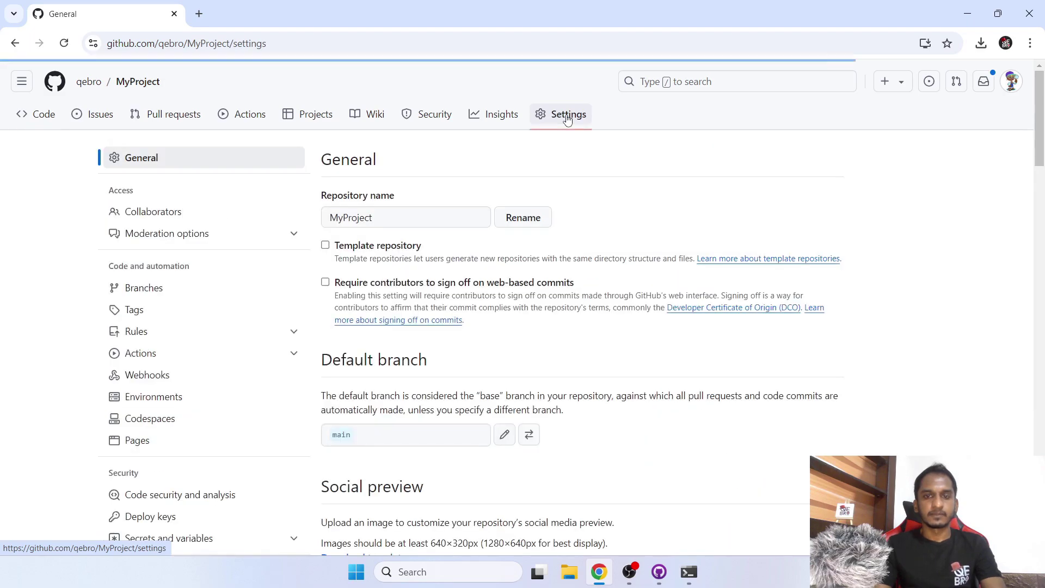
scroll(659, 247, down, 8)
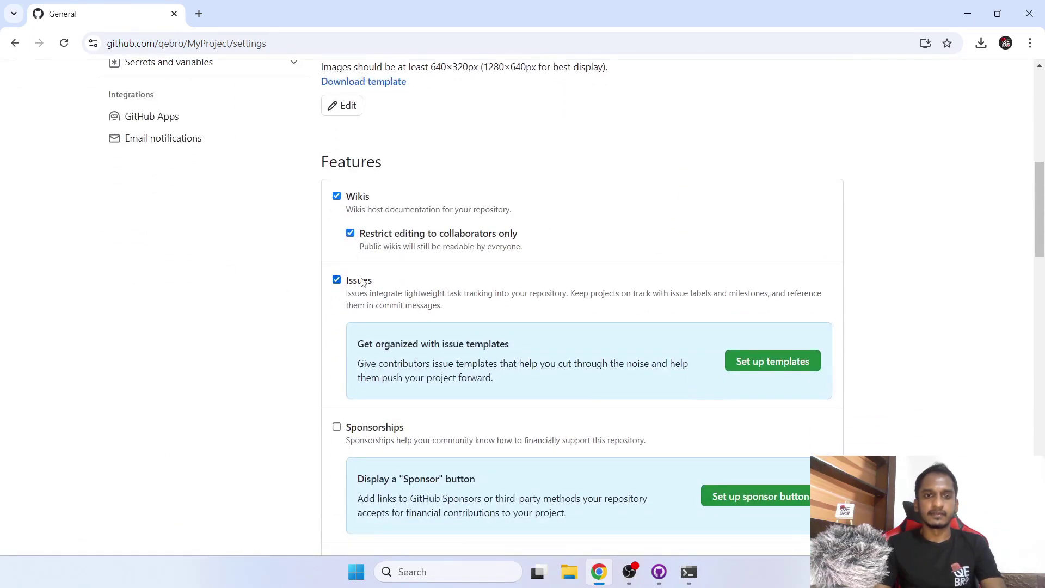
click(786, 369)
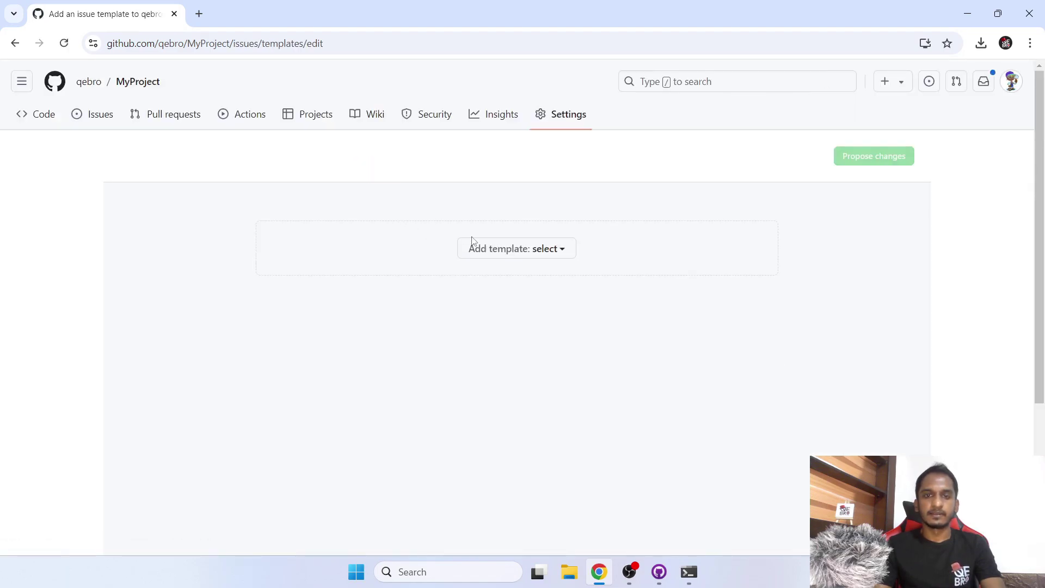
click(563, 249)
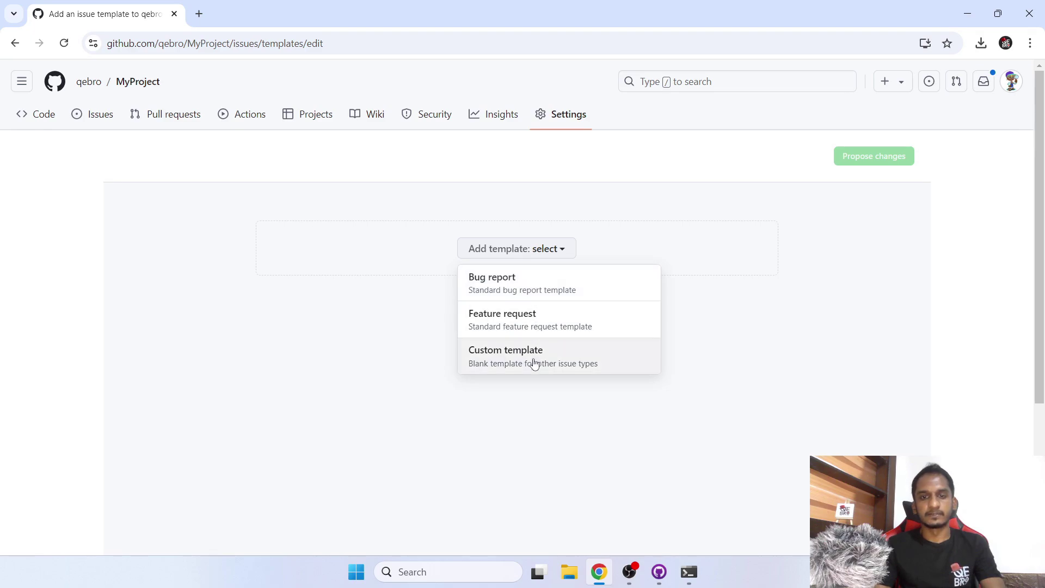
click(534, 328)
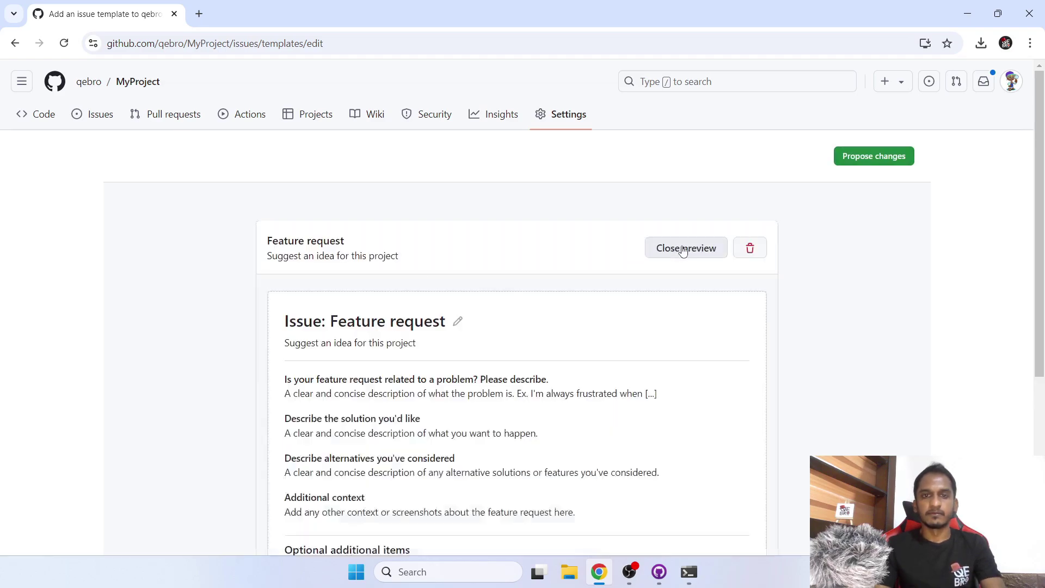
Preview the Feature request template's sections and optional items, and open the template for editing.
click(681, 248)
scroll(683, 252, down, 3)
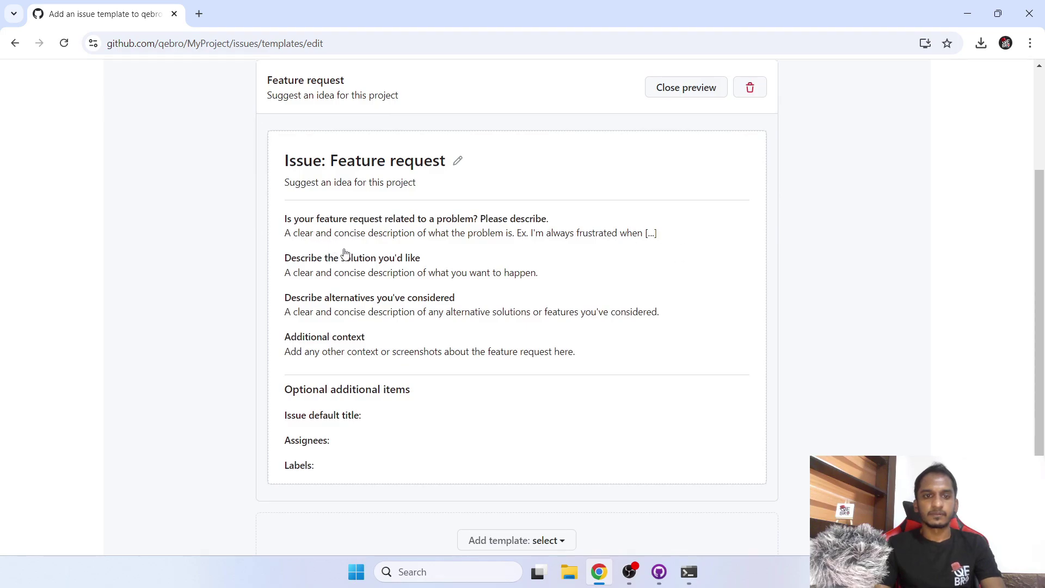
scroll(340, 242, down, 1)
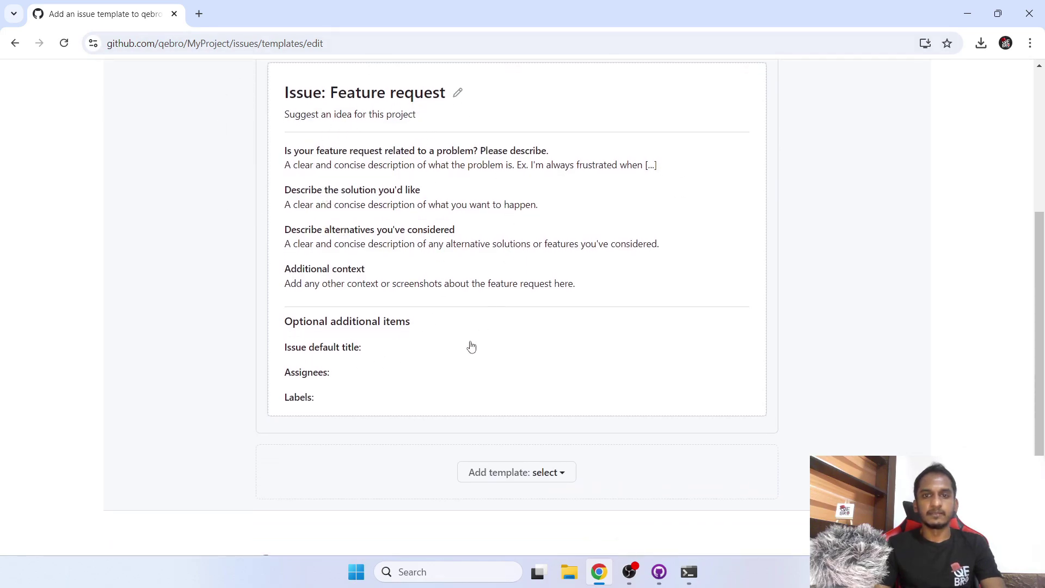
scroll(467, 214, up, 1)
click(459, 161)
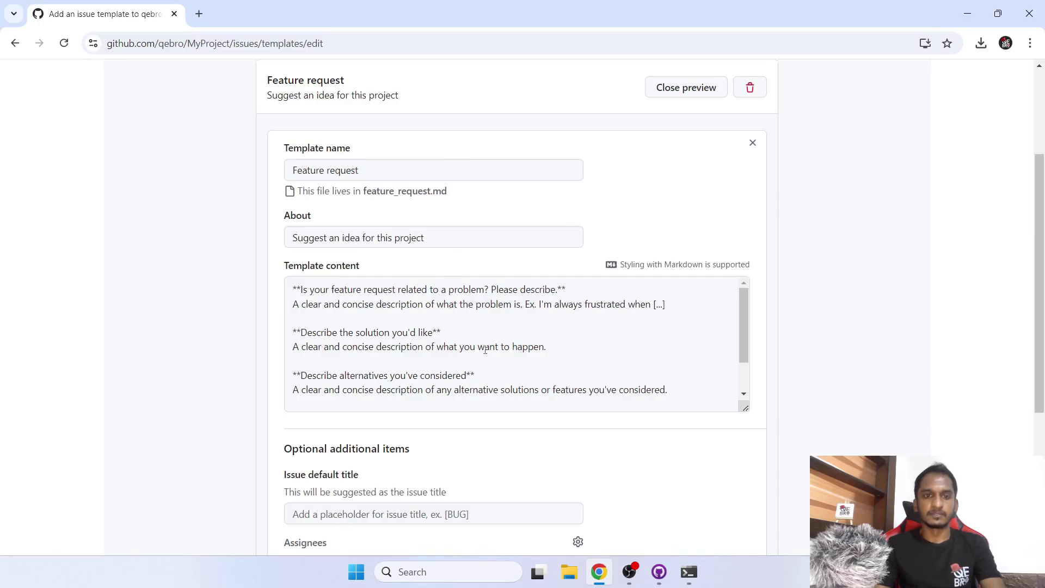
Review the Feature request template's content and commit it directly to the main branch with the message "Update issue templates".
drag(298, 271, 362, 275)
scroll(599, 371, down, 2)
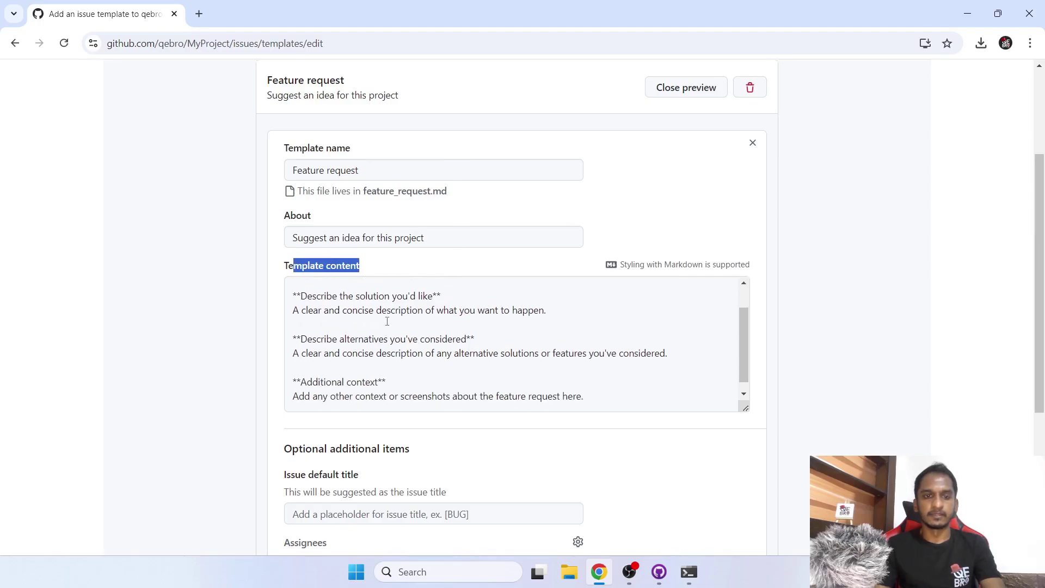
scroll(601, 384, down, 5)
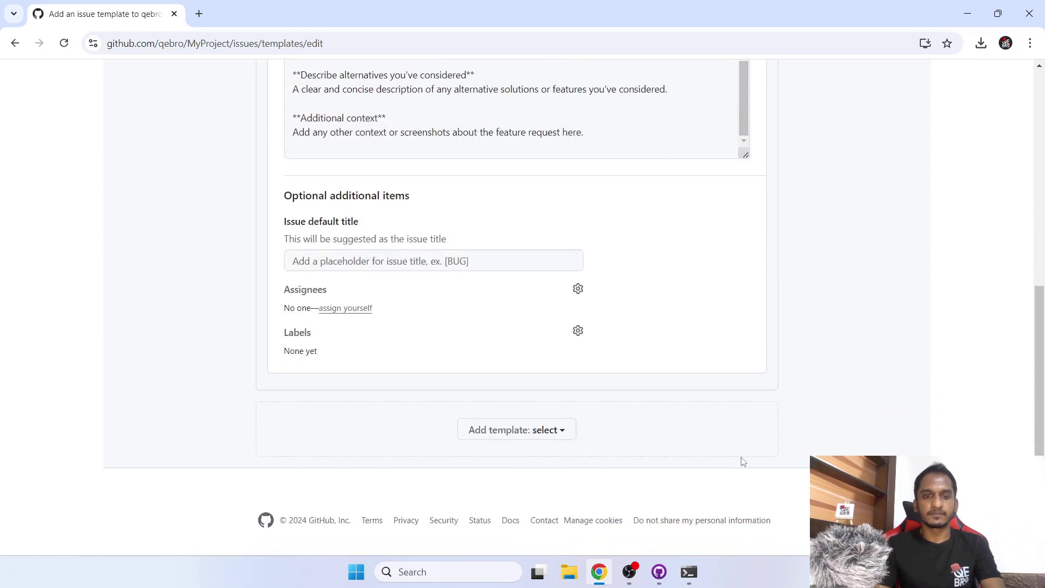
scroll(669, 450, up, 8)
click(851, 154)
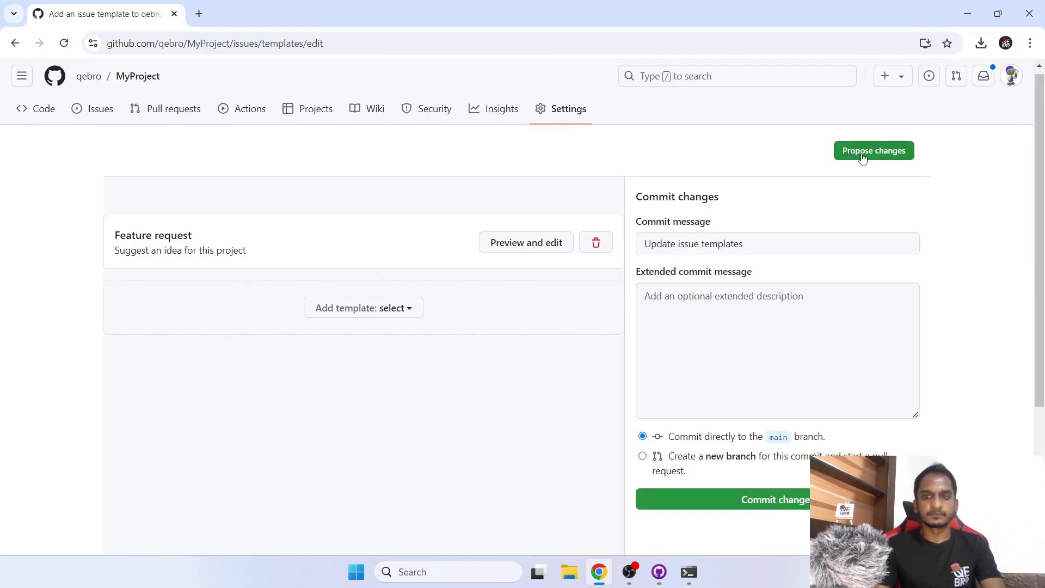
click(727, 514)
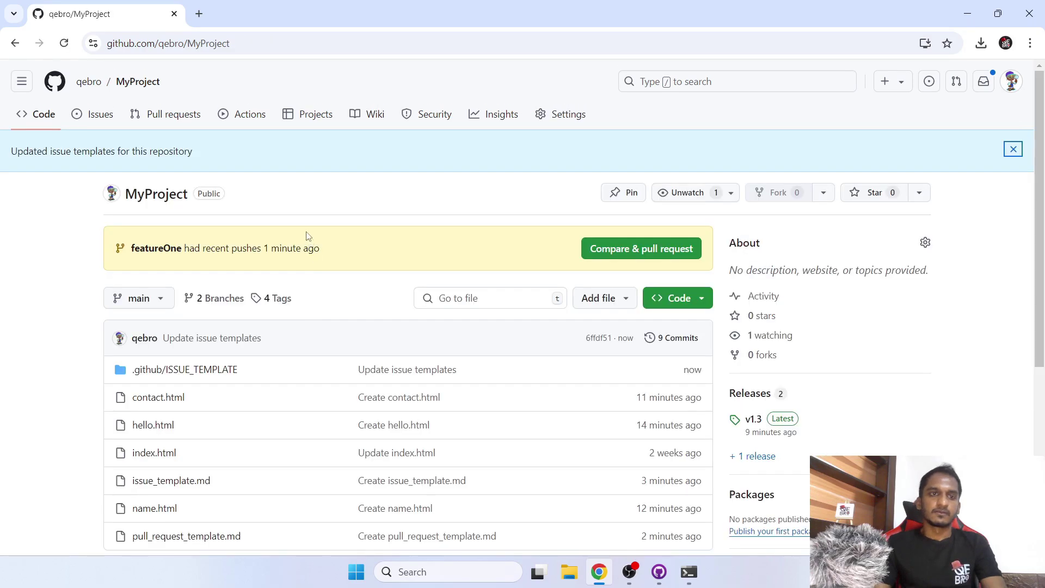
Start a new issue in MyProject using the Feature request template.
click(101, 115)
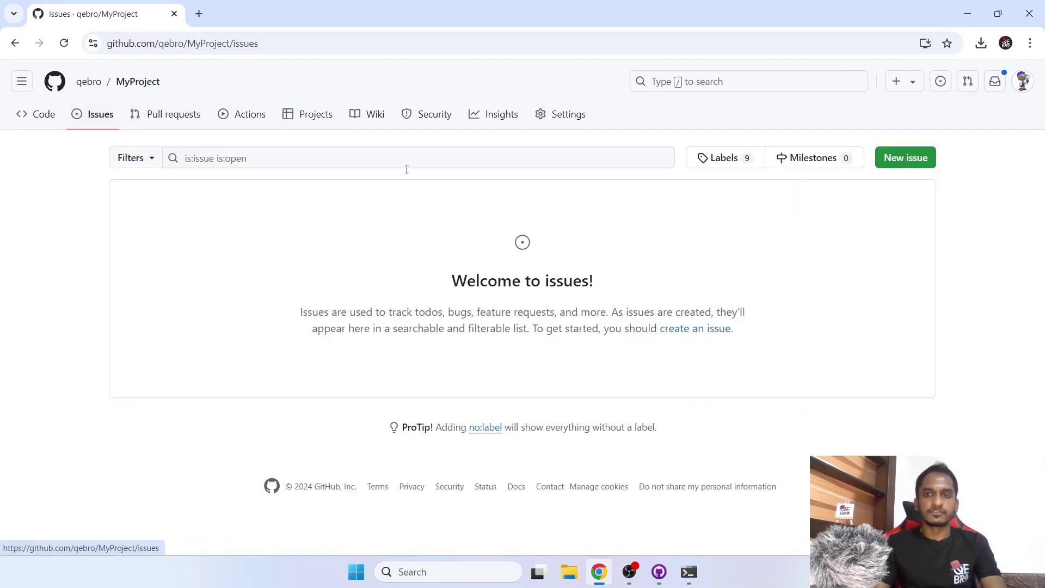
click(906, 159)
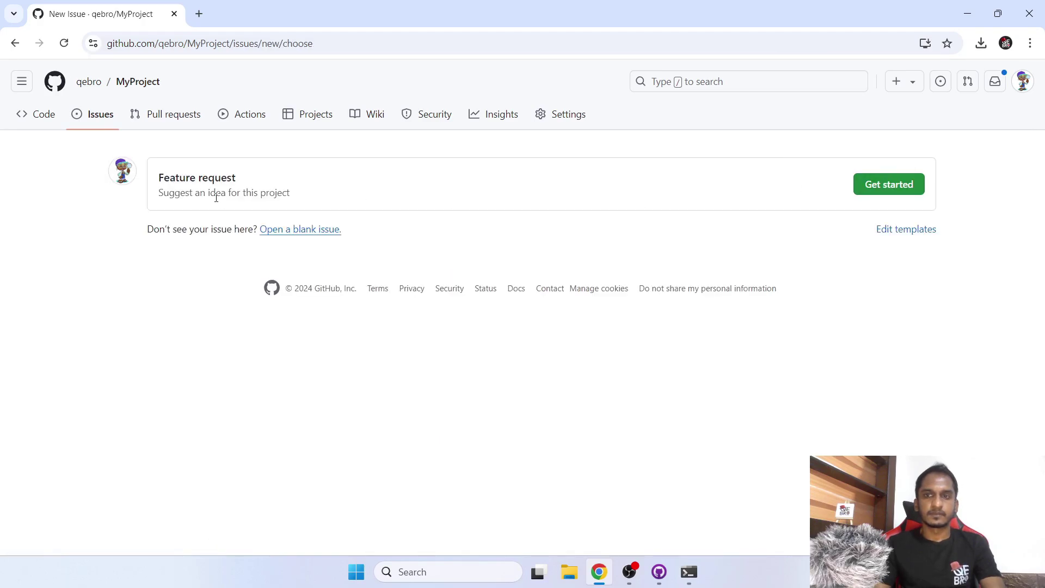
drag(154, 179, 279, 185)
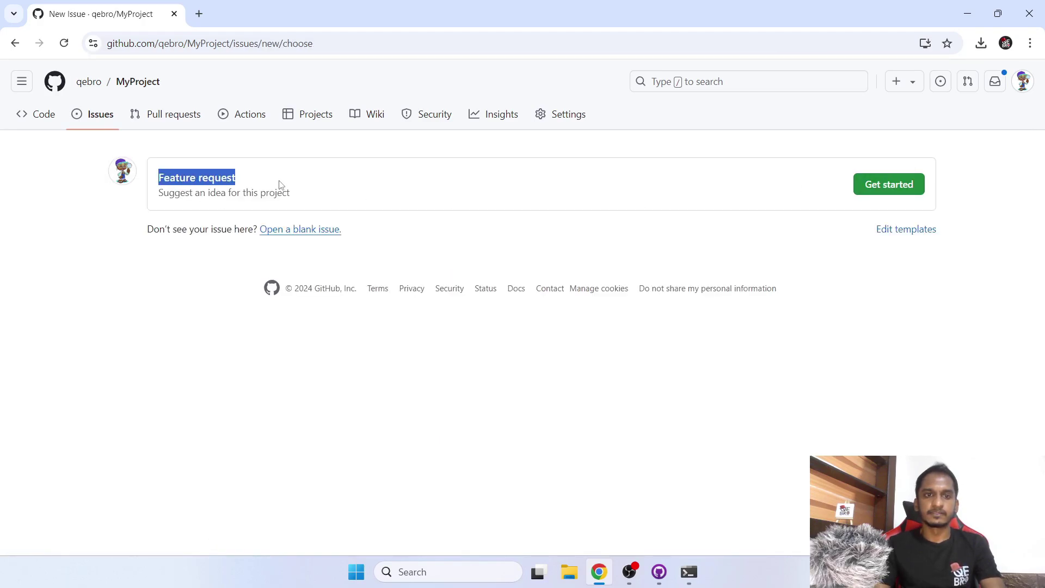
click(901, 185)
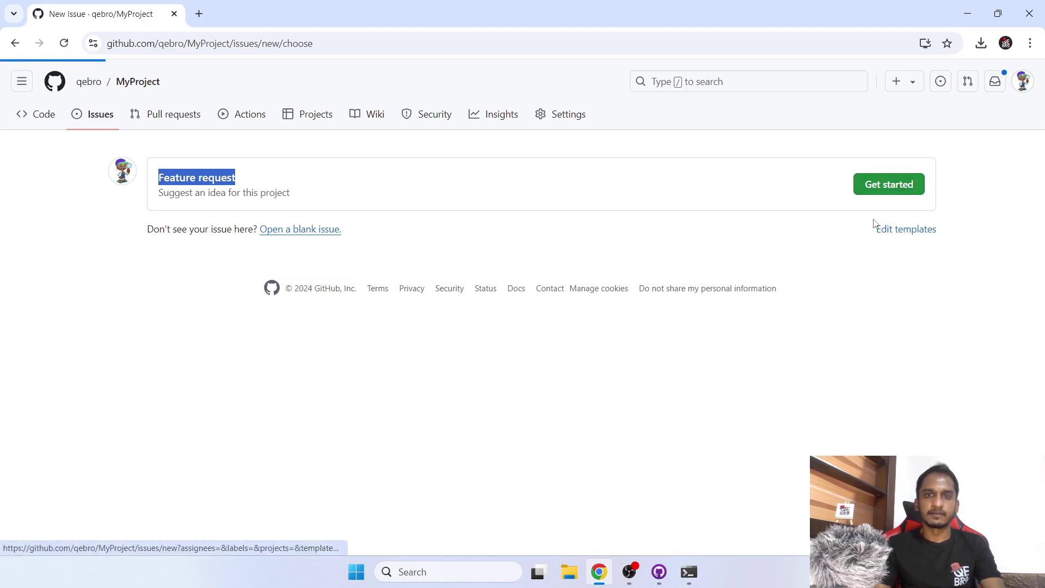
Examine the template sections prefilled in the new issue's description, highlighting passages of the text.
scroll(24, 378, down, 1)
drag(237, 281, 392, 376)
scroll(392, 376, down, 1)
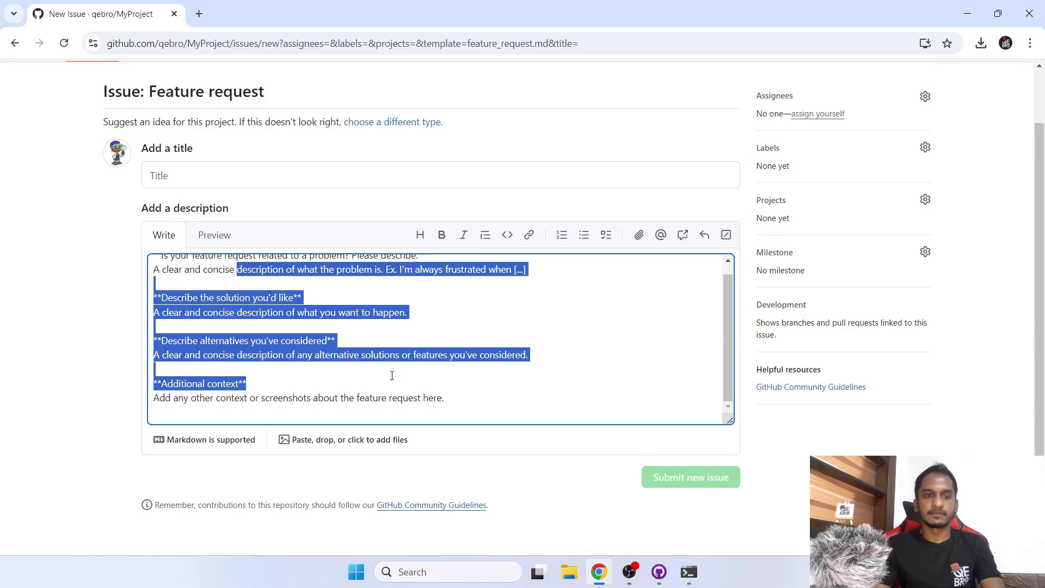
scroll(392, 375, up, 1)
click(401, 364)
drag(154, 281, 514, 279)
click(433, 352)
scroll(433, 381, down, 1)
scroll(441, 390, up, 1)
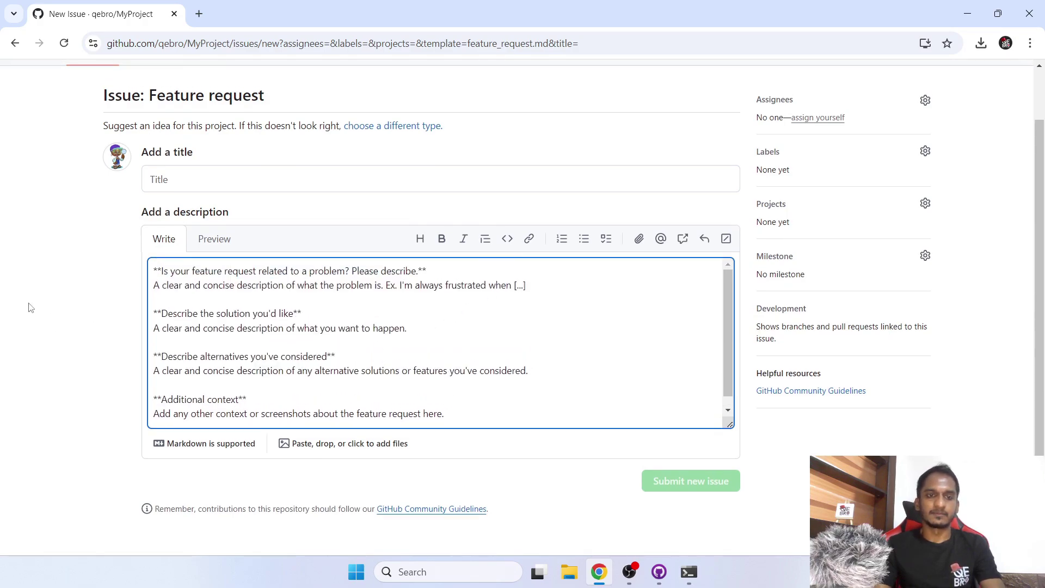
Return to MyProject's code page and highlight issue_template.md and pull_request_template.md in the file list.
scroll(44, 291, up, 1)
click(45, 126)
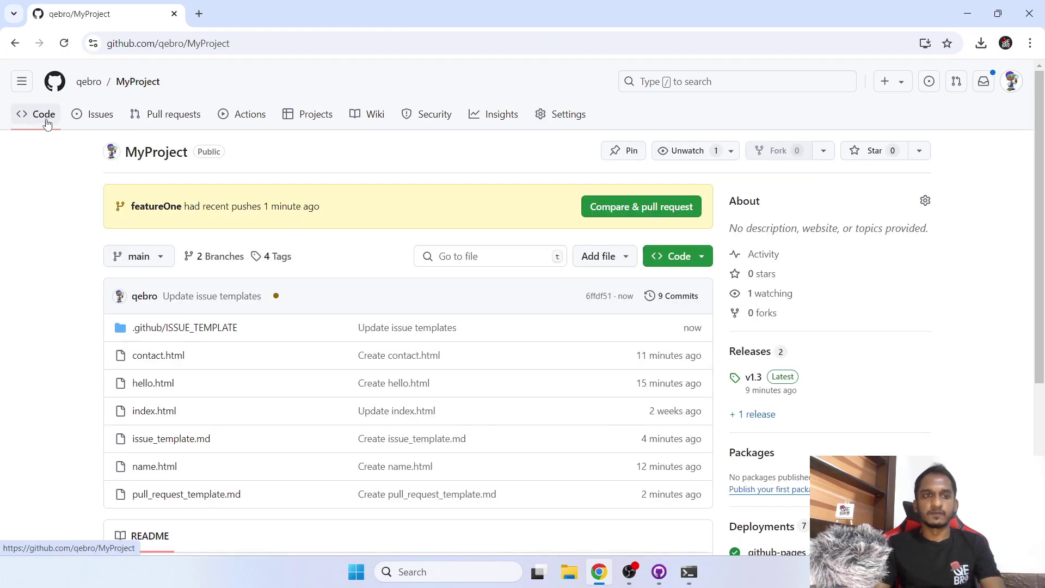
drag(231, 438, 132, 439)
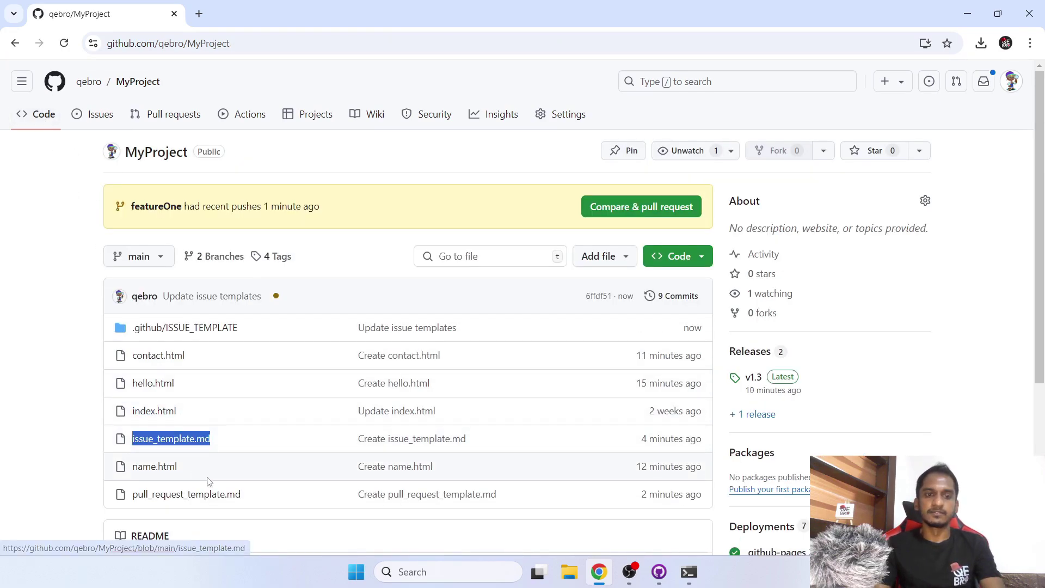
drag(260, 497, 133, 494)
click(44, 440)
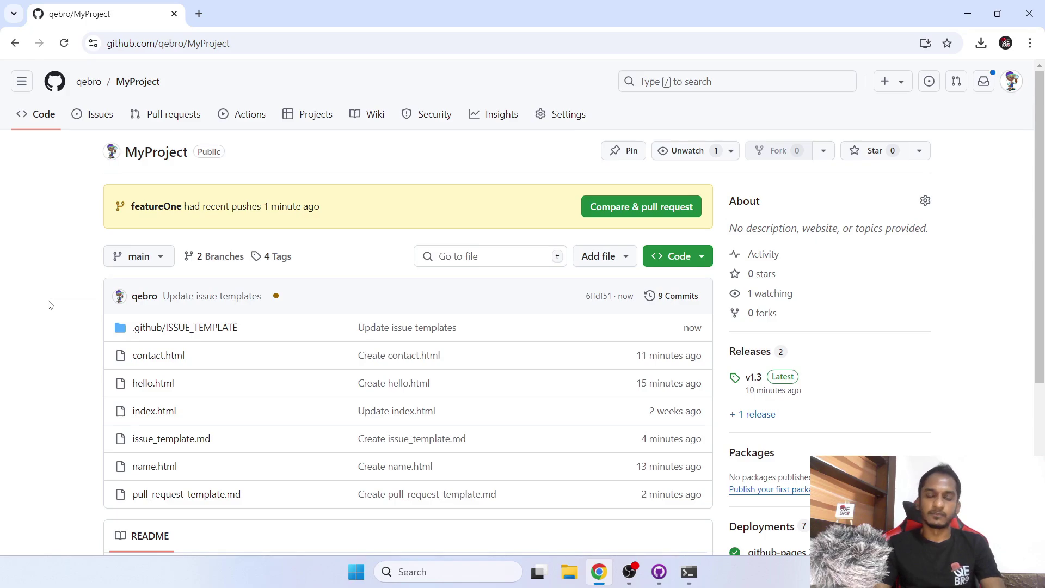
Start a new file named security.md on the main branch of MyProject.
click(606, 257)
click(609, 292)
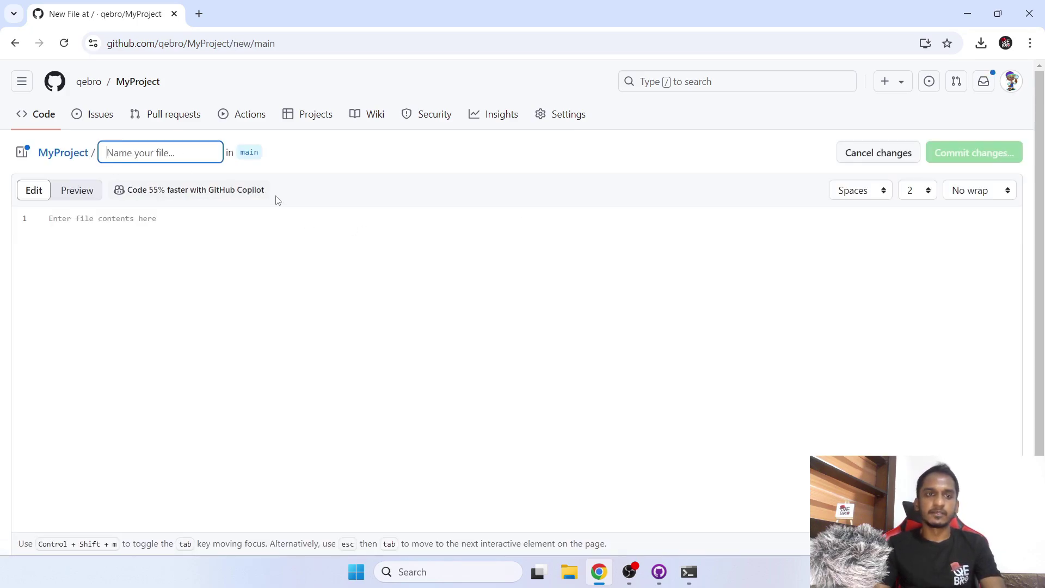
text(security.md)
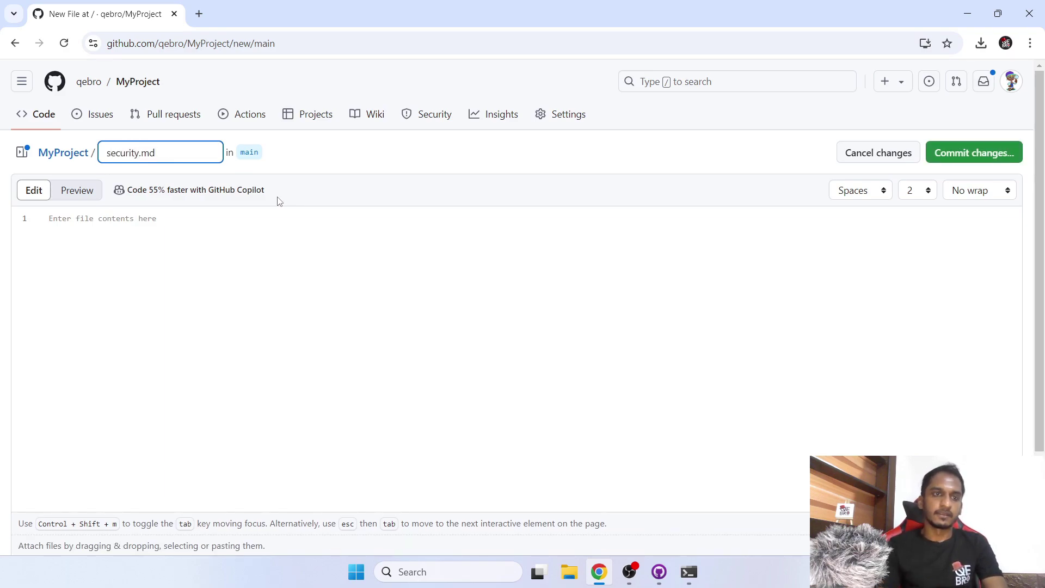
Enter "these are instrcutions" as the content of security.md and commit it directly to main with the message "Create security.md".
click(188, 361)
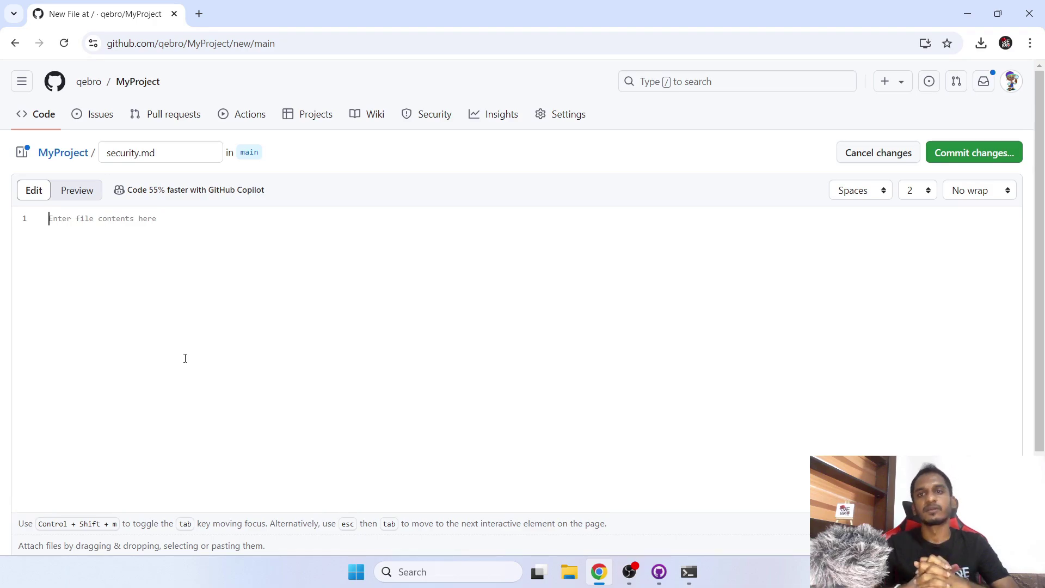
click(186, 358)
text(the)
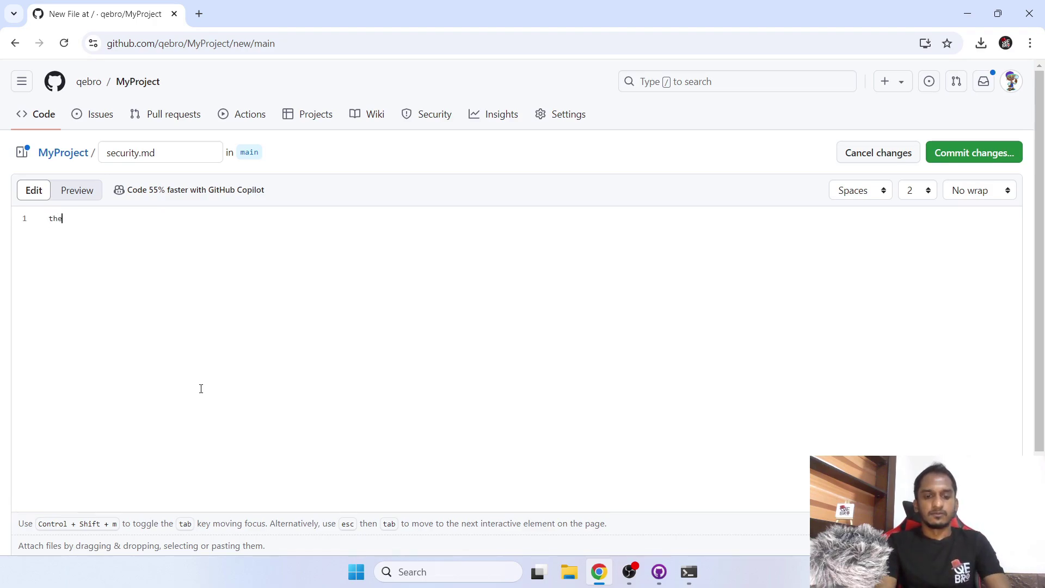
text(se are inst)
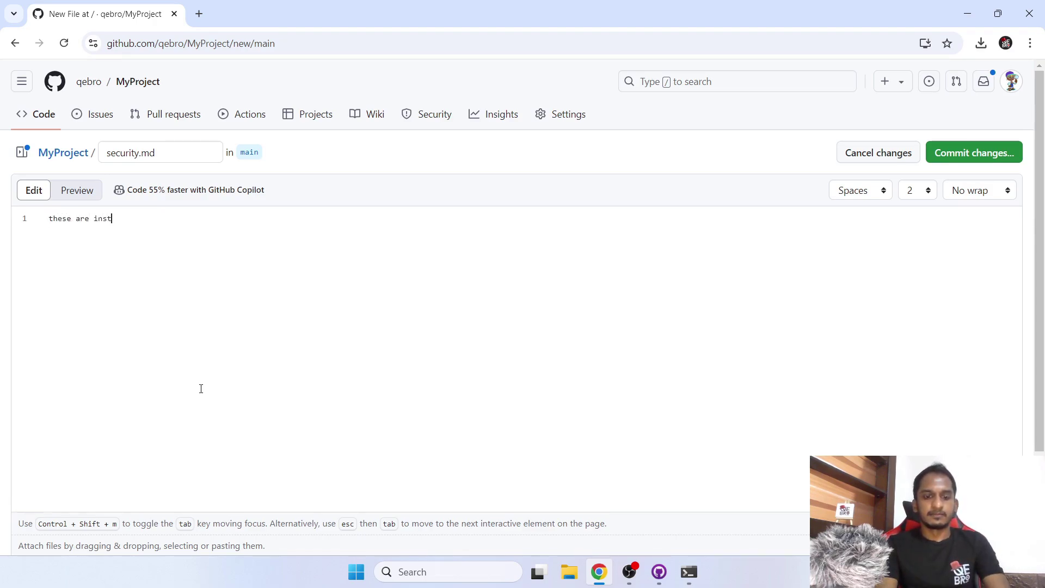
text(rcutions)
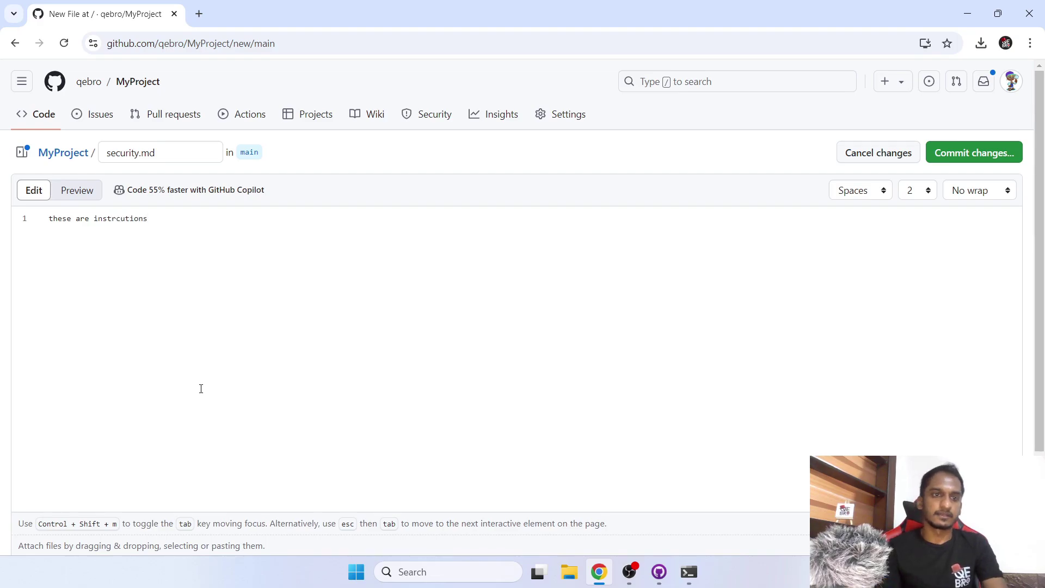
click(967, 155)
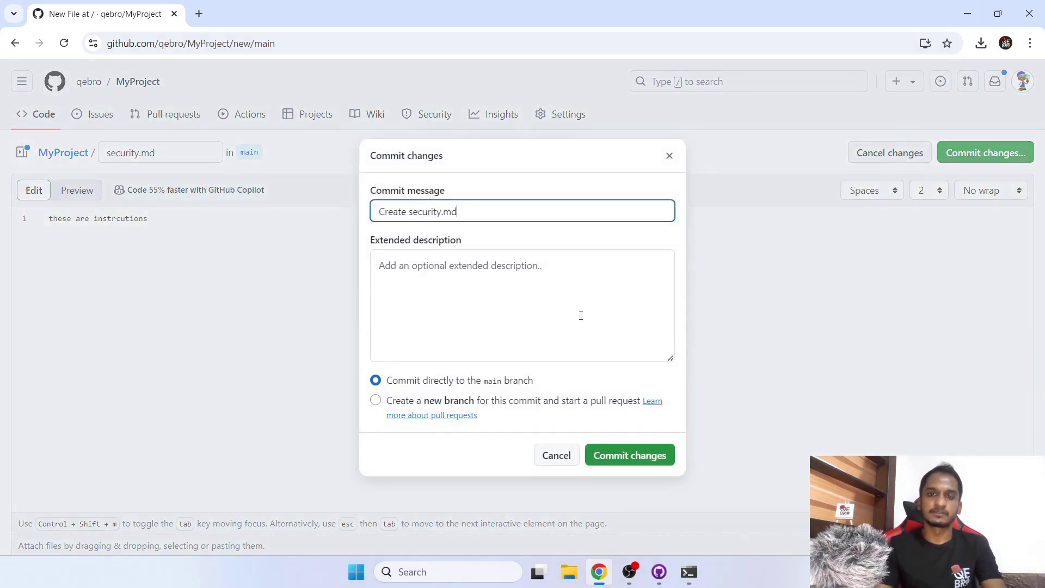
click(634, 456)
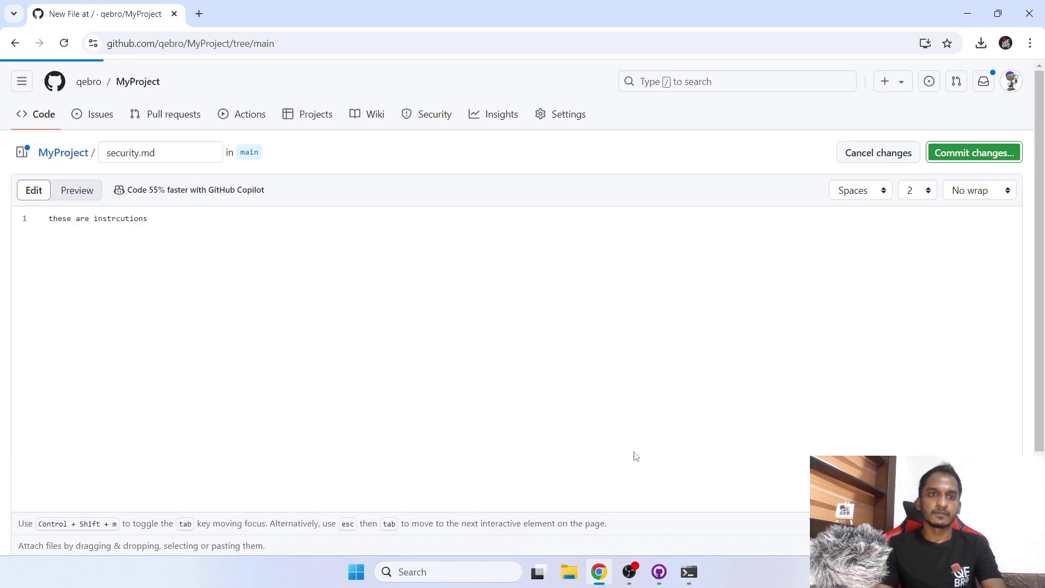
Reload MyProject's main branch page and examine the file list around security.md and the README area below it.
click(63, 43)
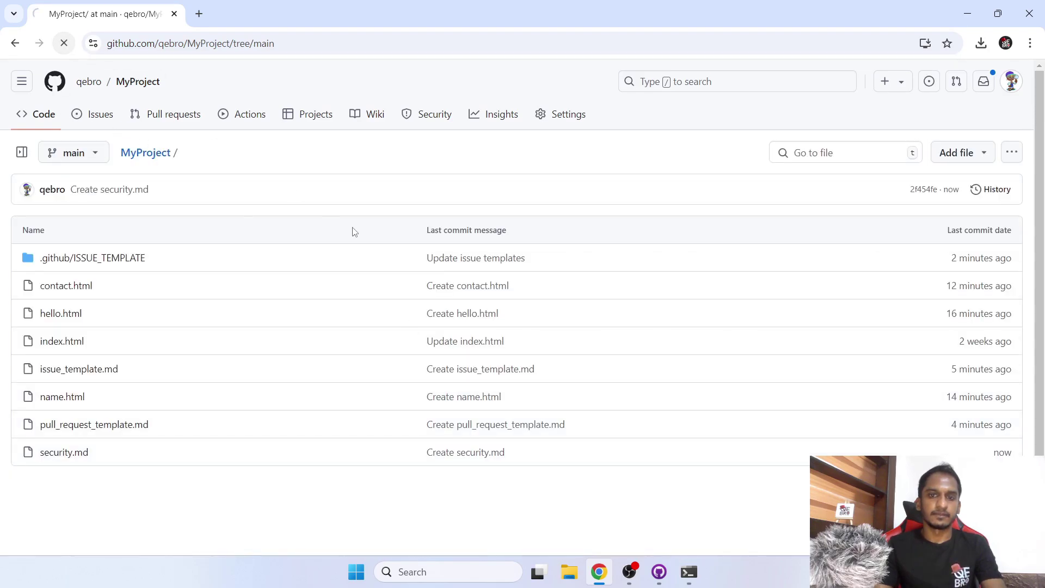
scroll(27, 391, down, 5)
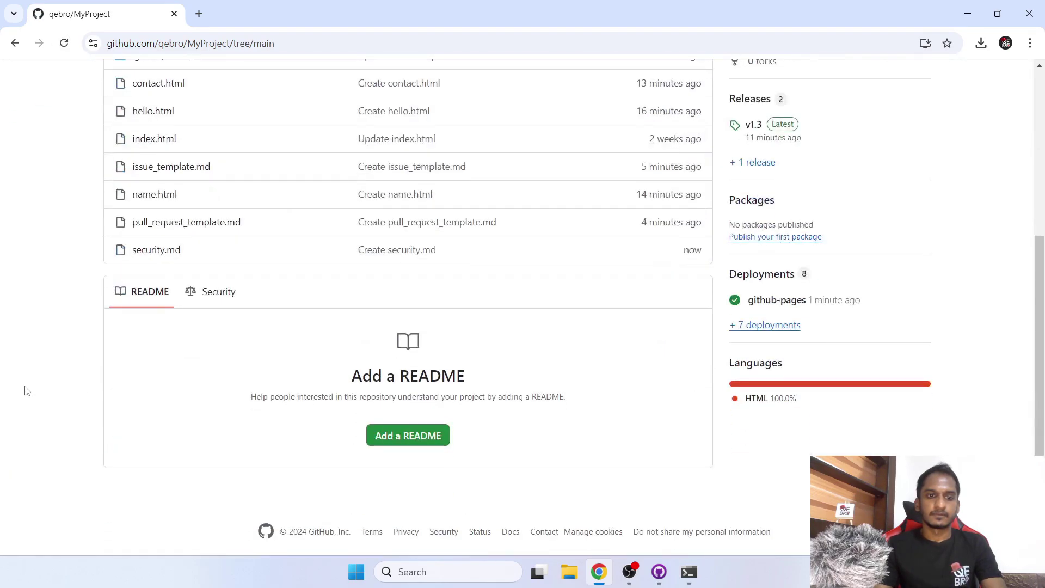
scroll(27, 390, up, 4)
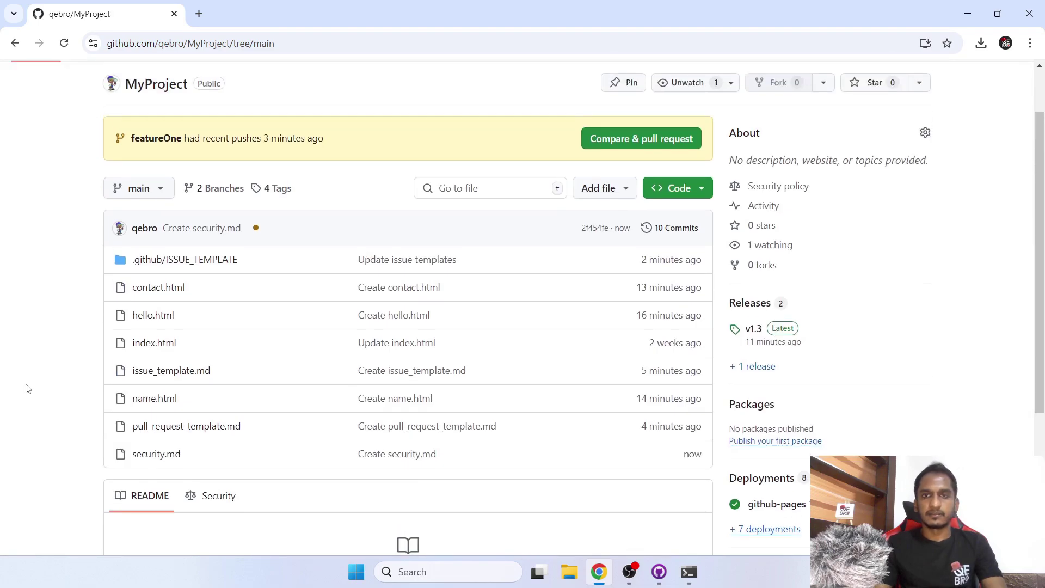
scroll(28, 389, up, 1)
scroll(29, 387, down, 2)
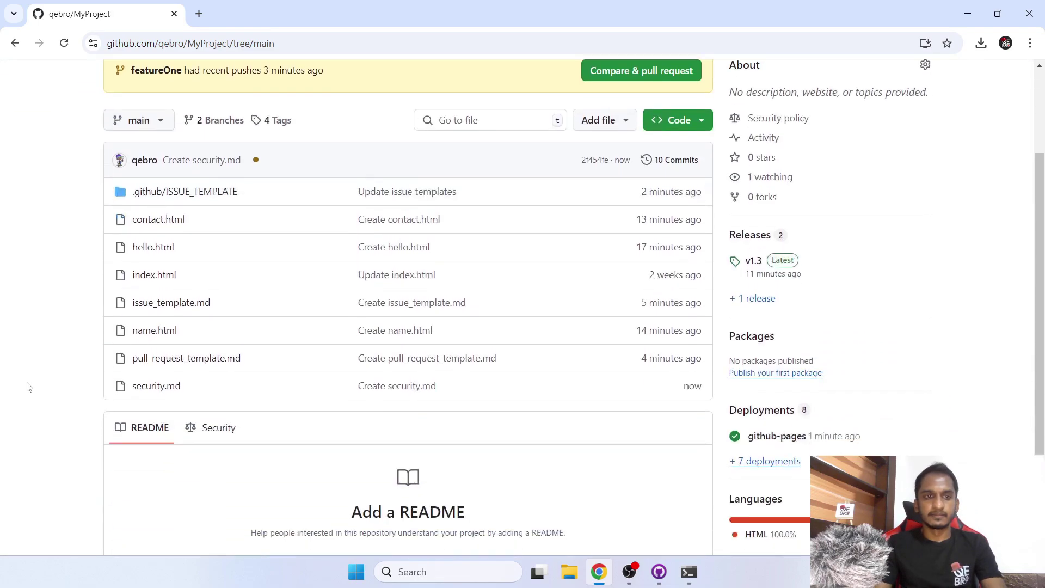
scroll(154, 443, down, 2)
scroll(155, 449, up, 1)
drag(109, 338, 136, 318)
click(196, 327)
click(192, 385)
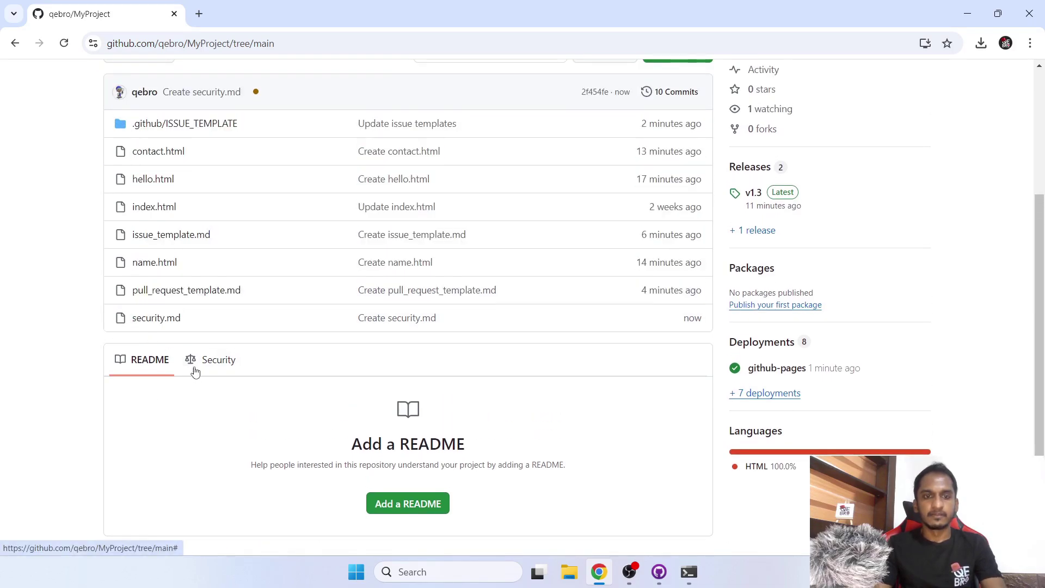
Show the Security section beneath the file list and highlight its policy text.
click(212, 363)
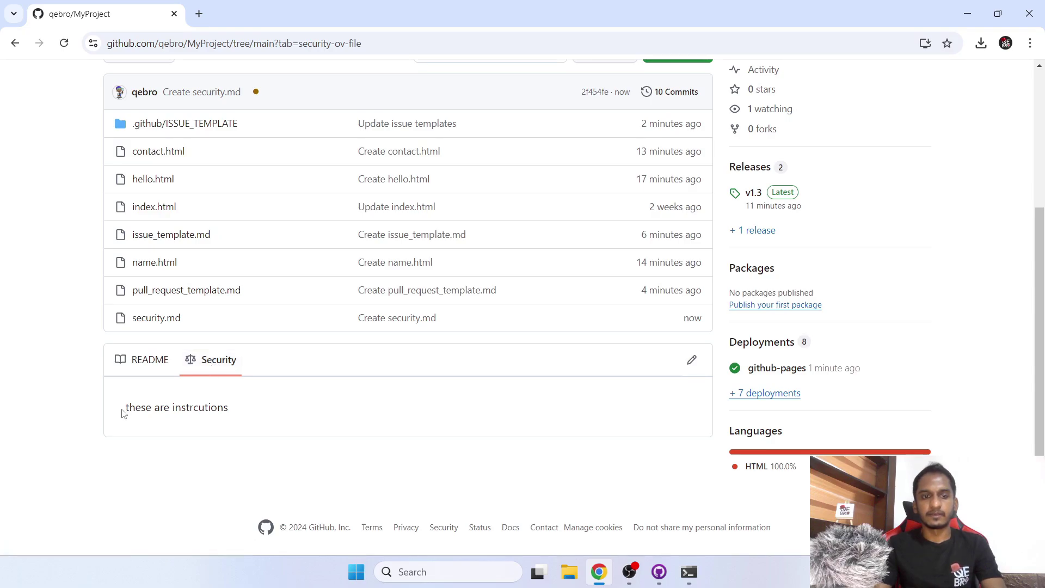
drag(125, 411, 236, 413)
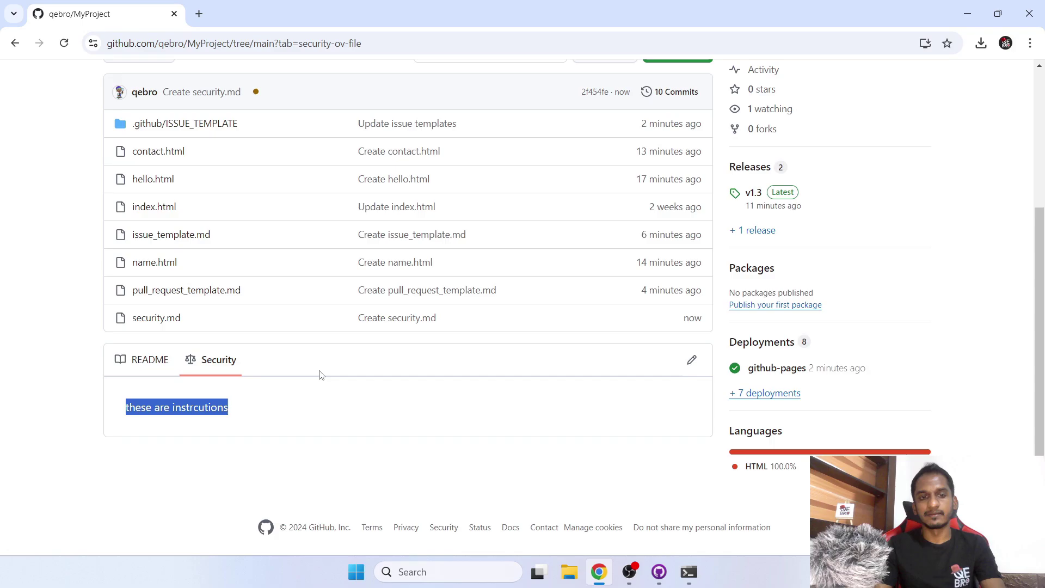
click(236, 375)
Open the new issue choices, compare Feature request with Report a security vulnerability, and view the security policy's text.
click(107, 116)
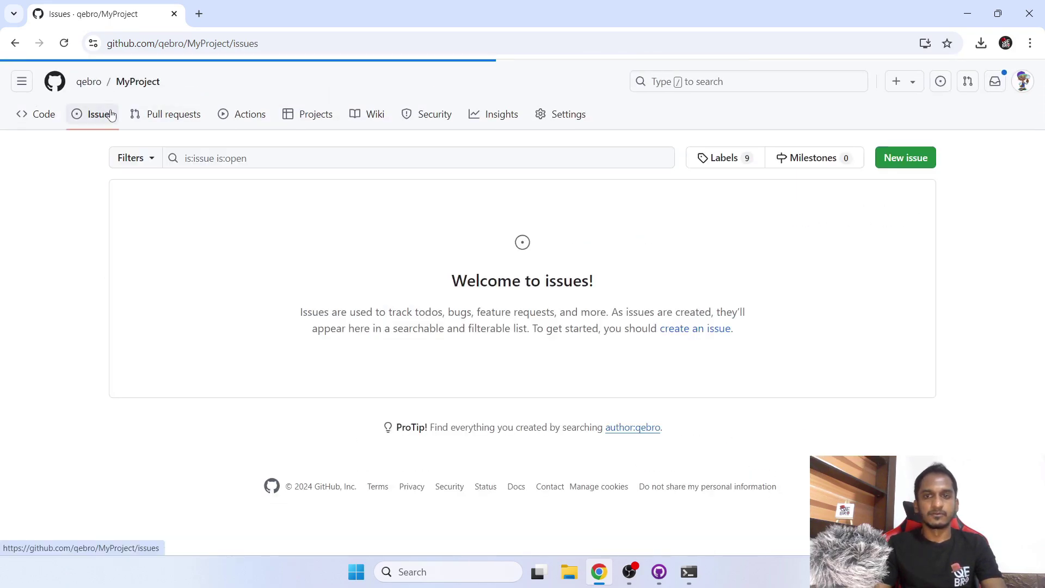
click(900, 159)
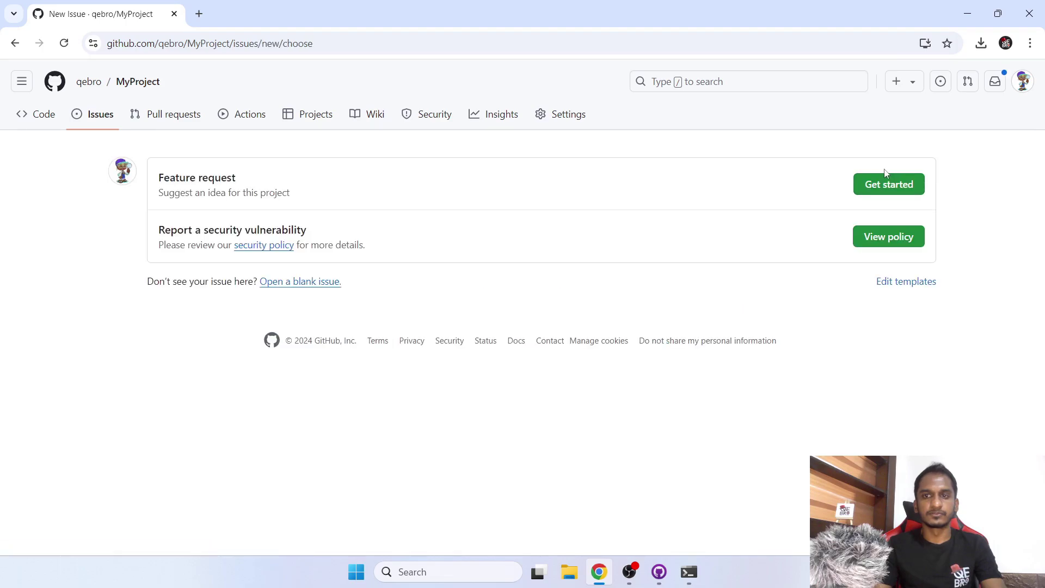
drag(157, 229, 318, 235)
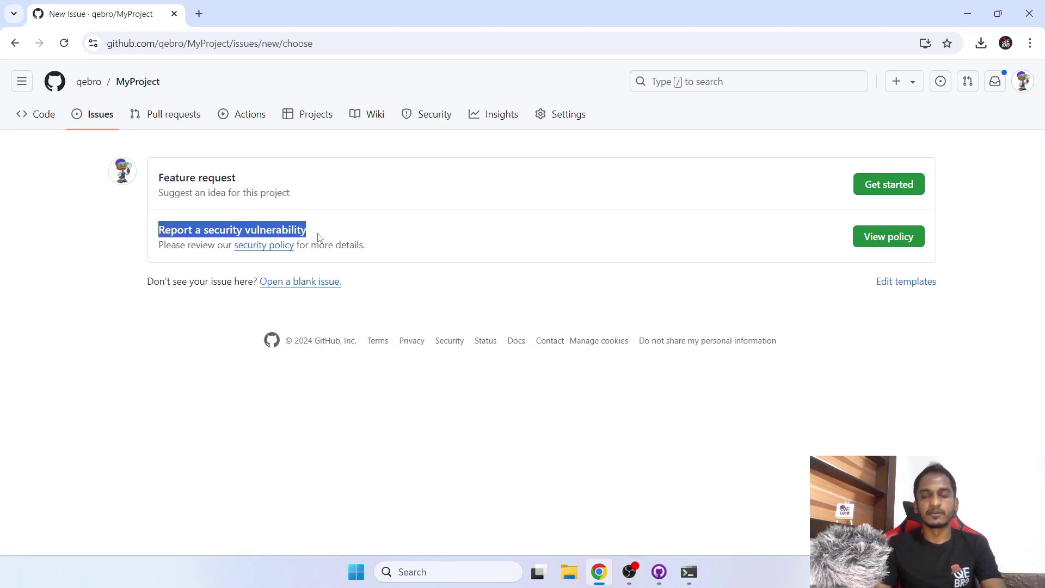
drag(160, 178, 298, 198)
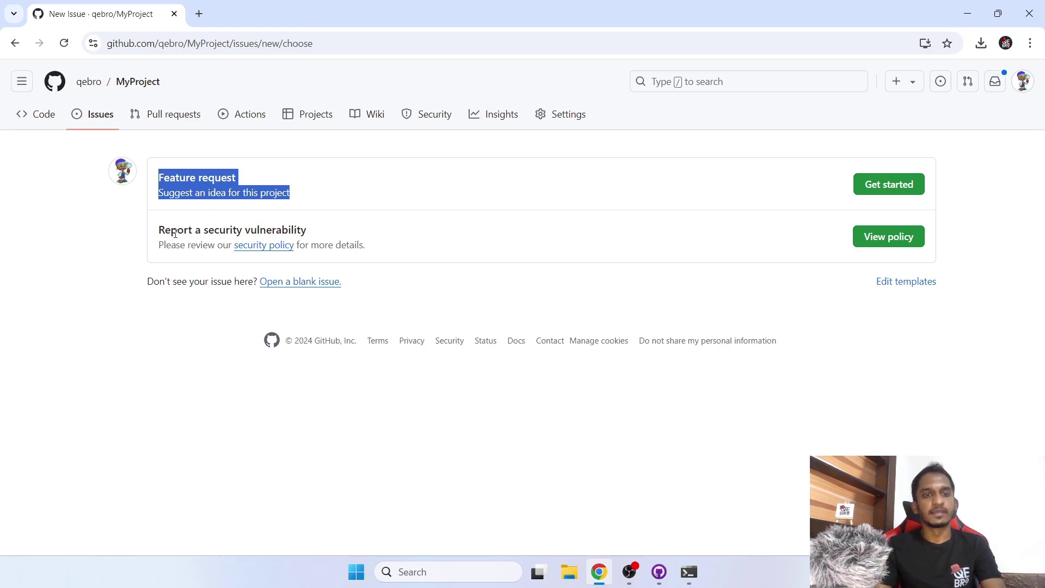
drag(171, 231, 325, 246)
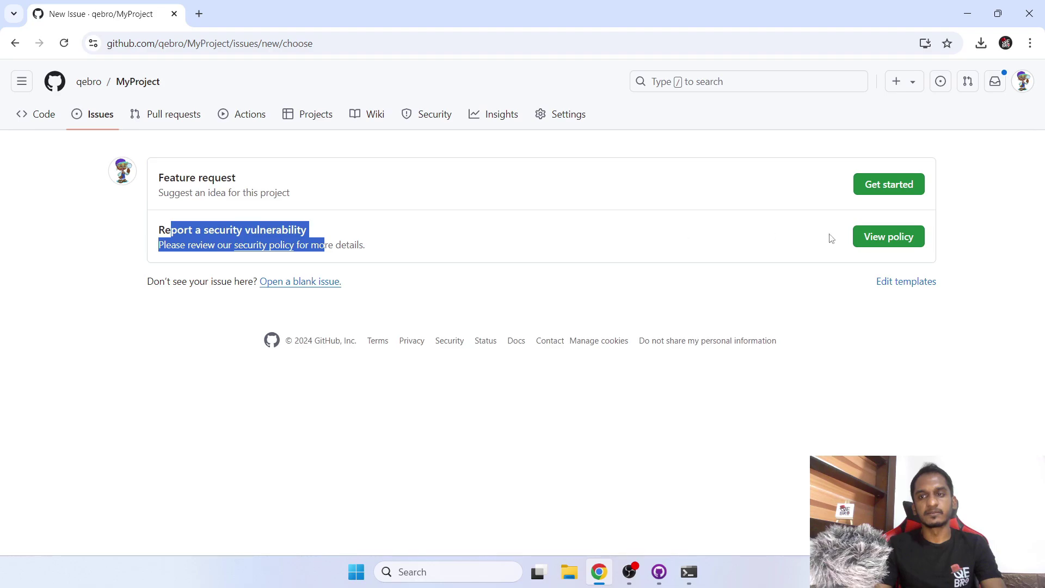
click(886, 241)
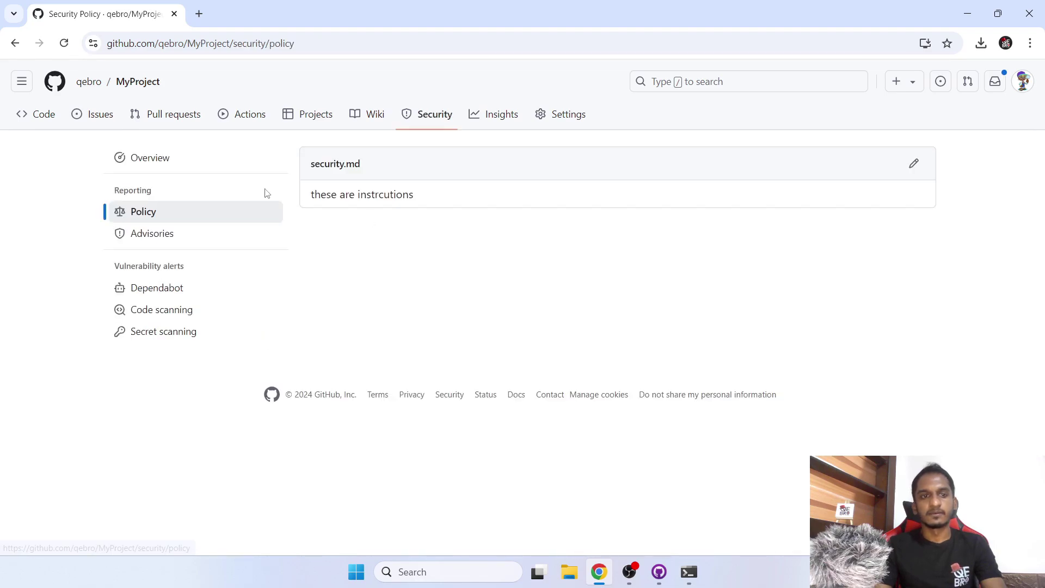
drag(304, 202, 433, 202)
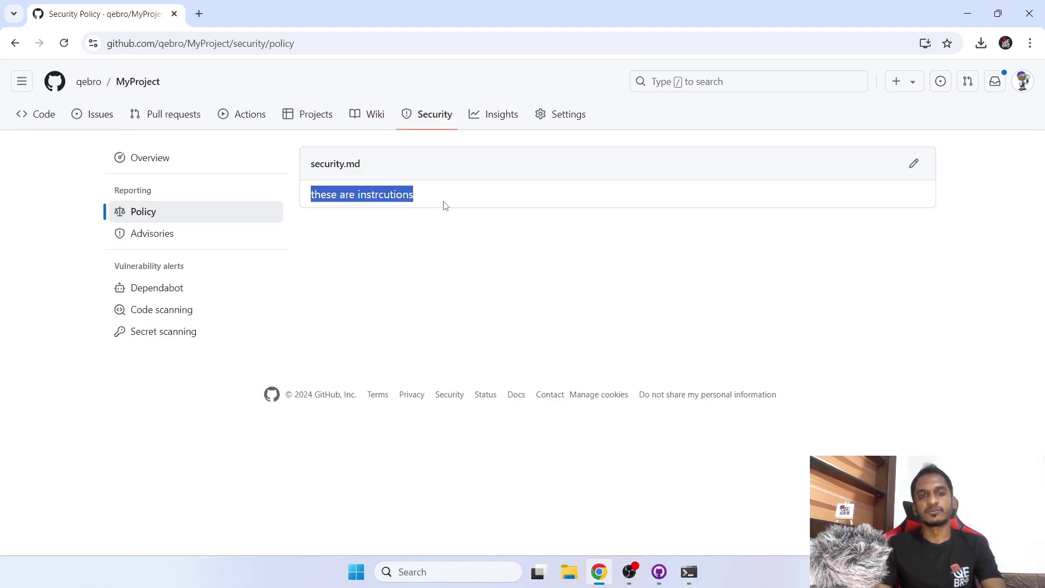
Highlight the security policy's file name and text, and locate security.md in MyProject's file list on the main branch.
drag(320, 164, 401, 173)
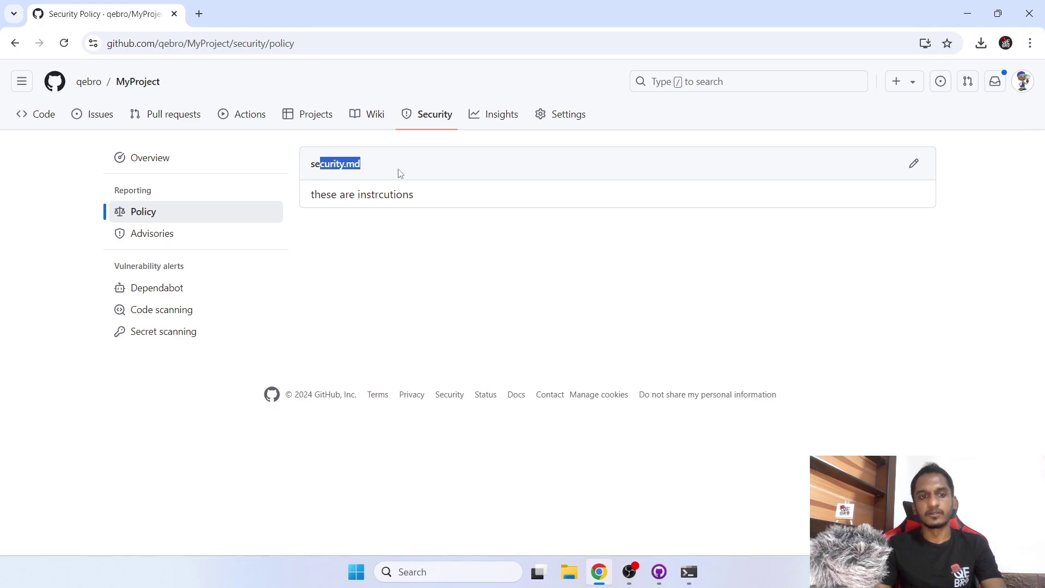
drag(309, 201, 434, 199)
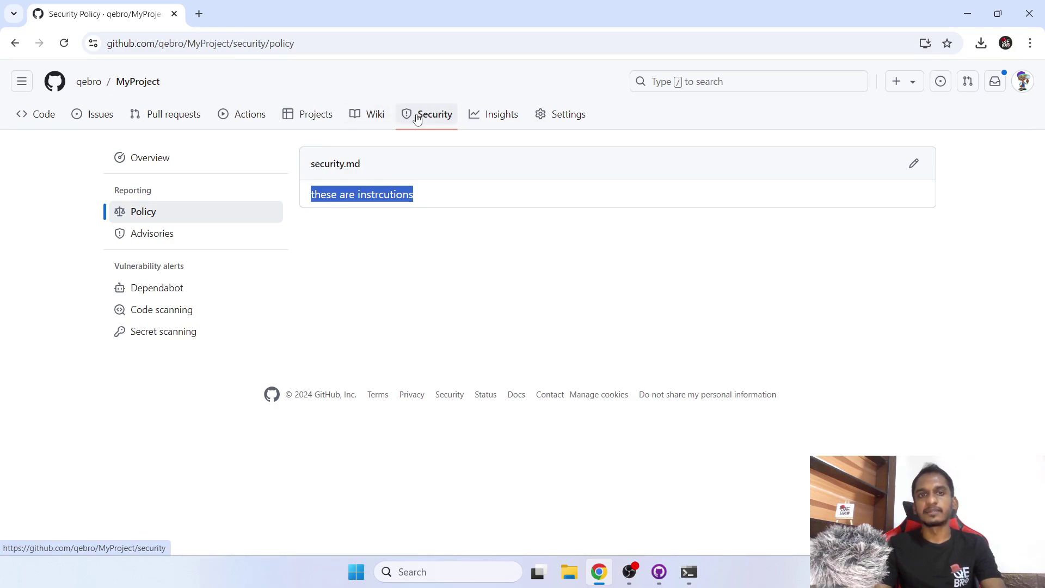
click(46, 119)
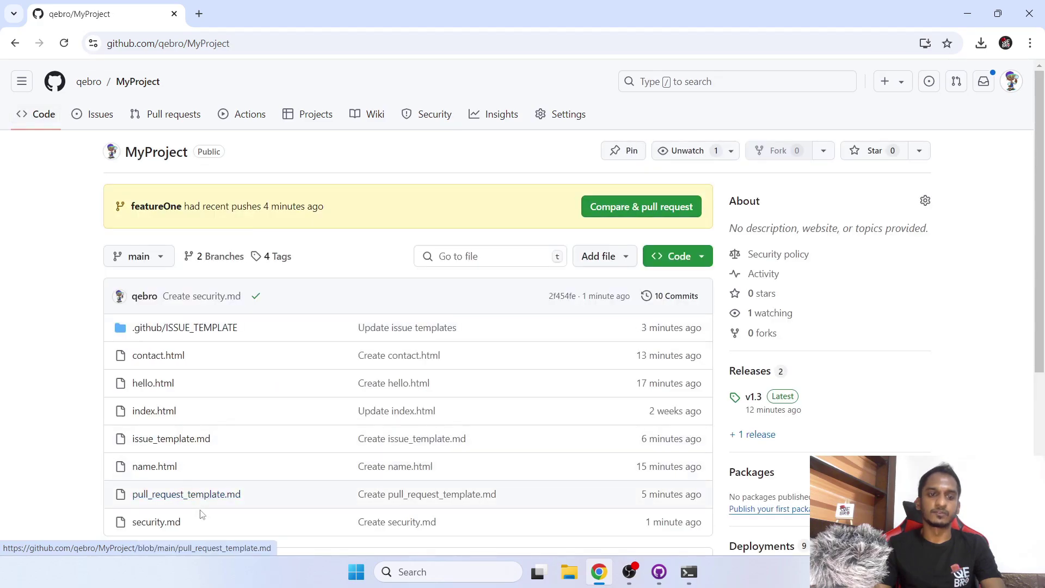
drag(197, 524, 130, 525)
scroll(25, 444, down, 4)
click(28, 441)
scroll(30, 439, up, 4)
Start a new file named code_of_conduct.md in the root of MyProject's main branch.
click(680, 256)
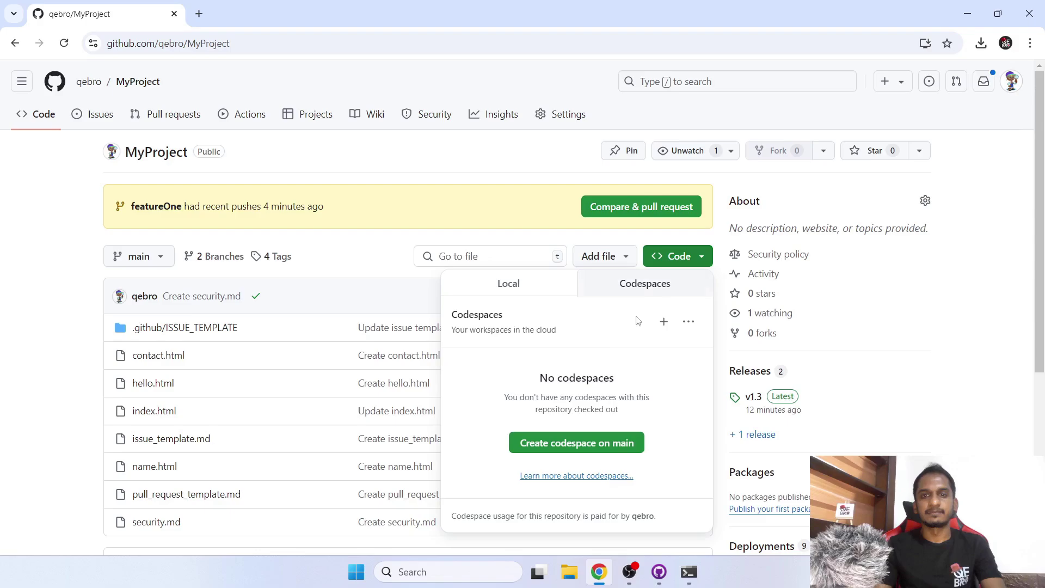
click(599, 256)
click(626, 285)
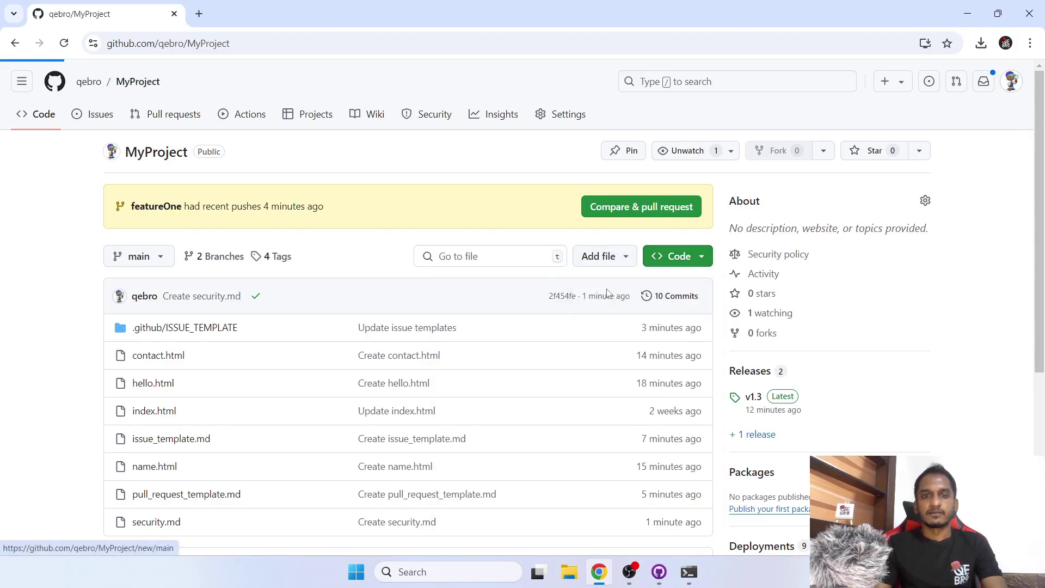
click(183, 153)
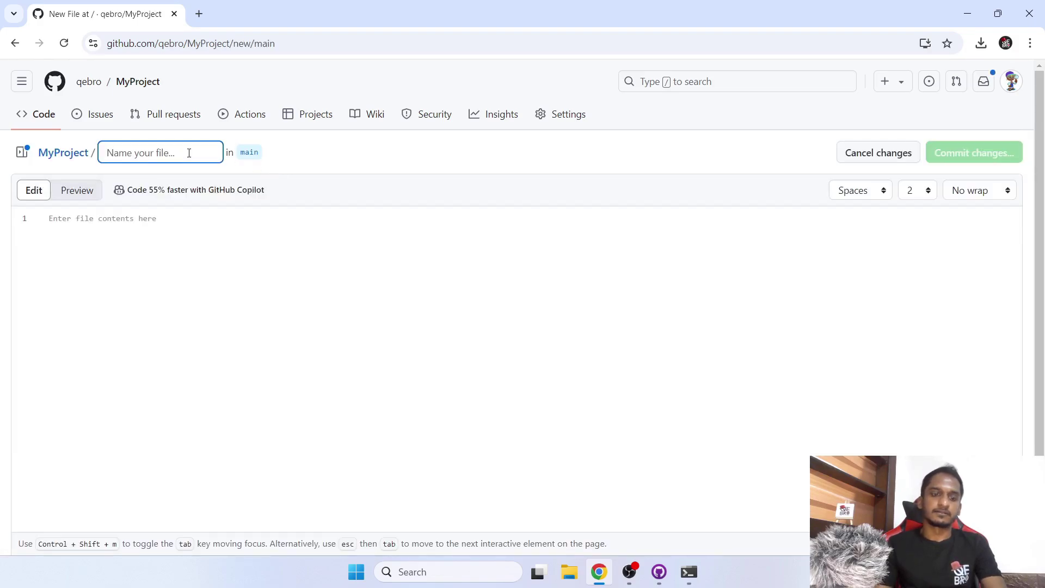
text(code_of_)
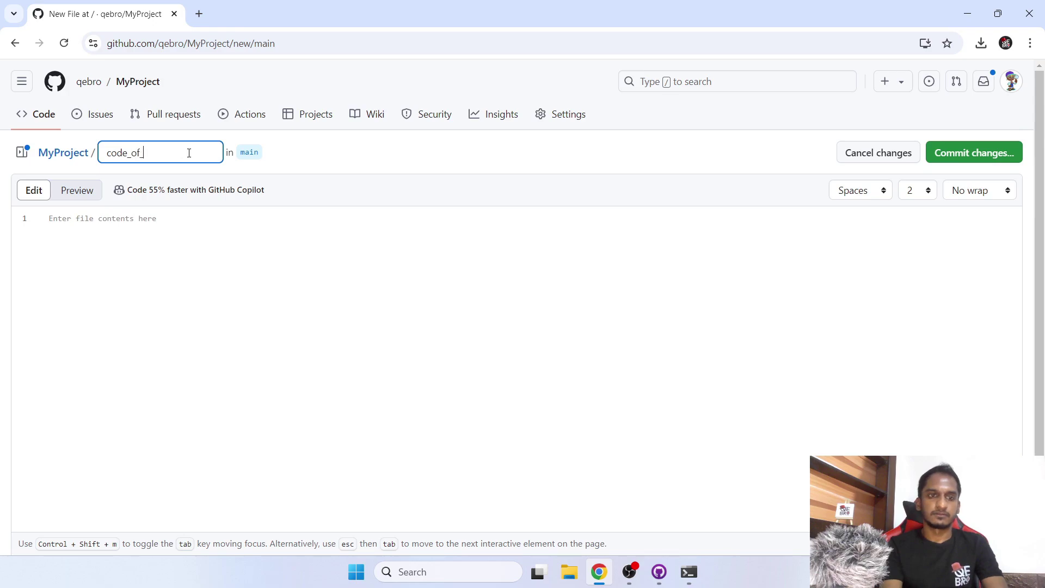
text(conduct)
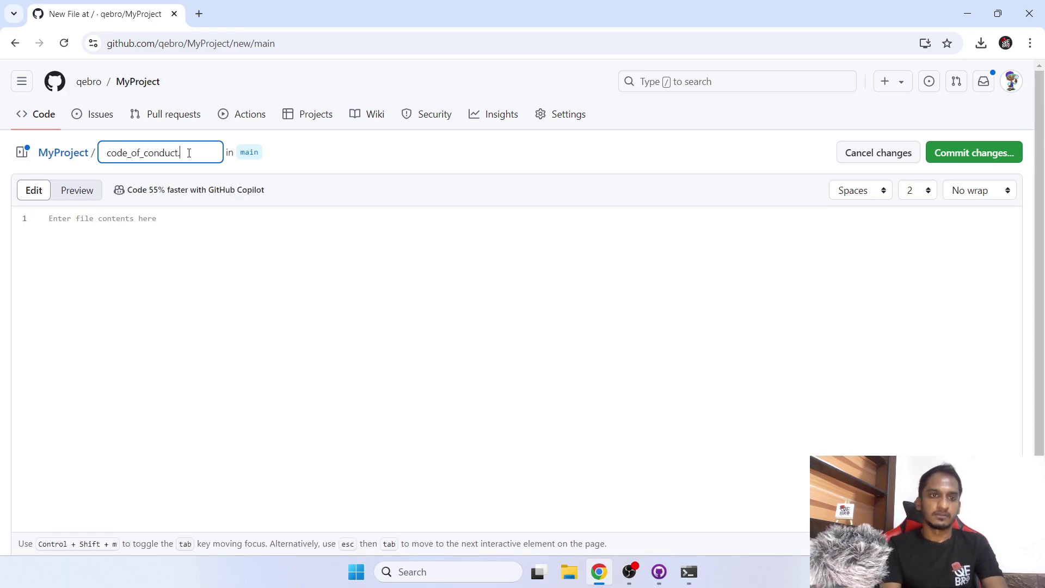
text(.md)
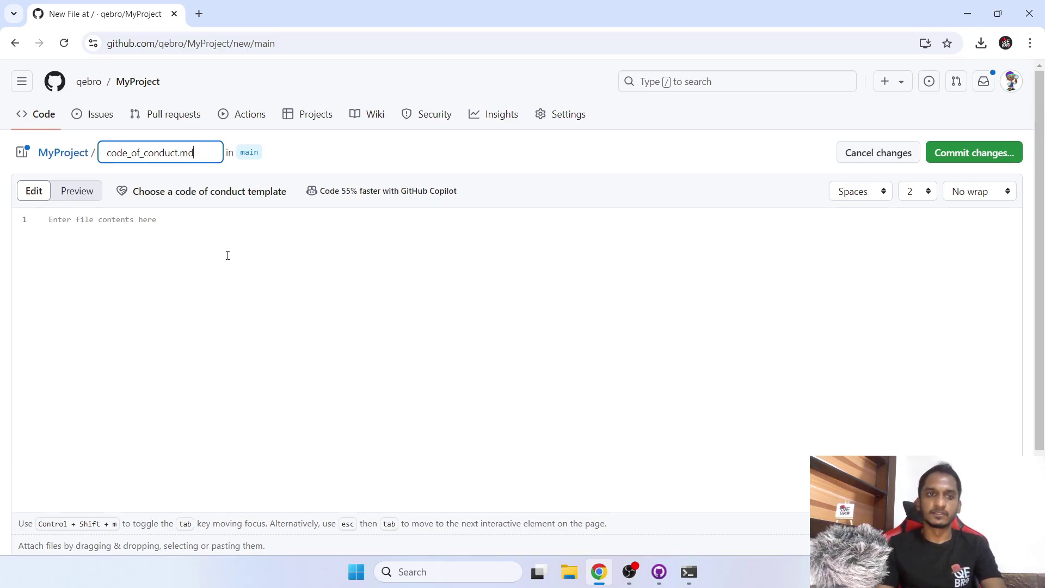
Enter "code of conduct goes here" as the file's content and commit it directly to main with the message "Create code_of_conduct.md".
click(248, 315)
text(c)
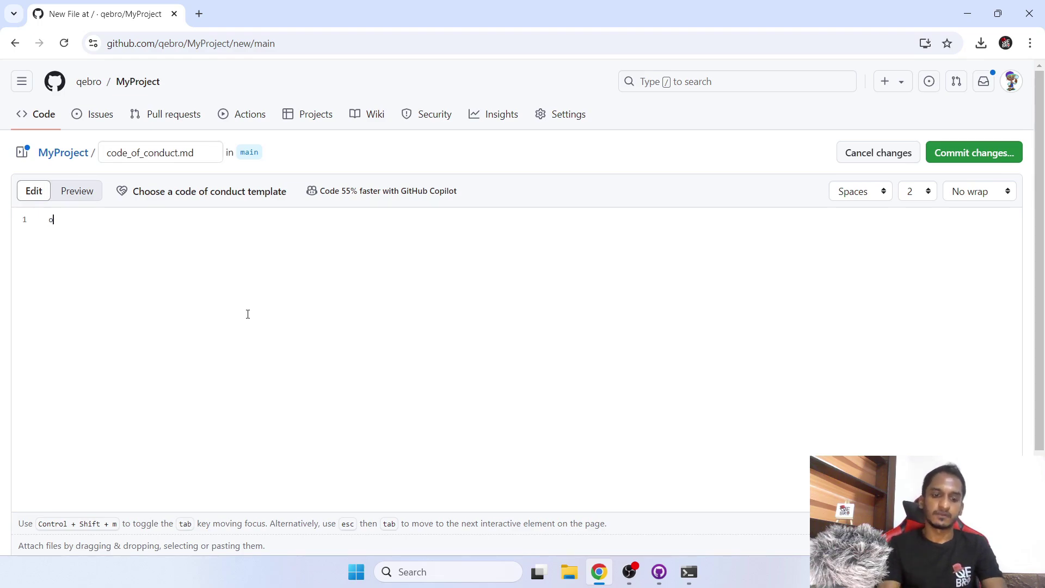
text(ode of con)
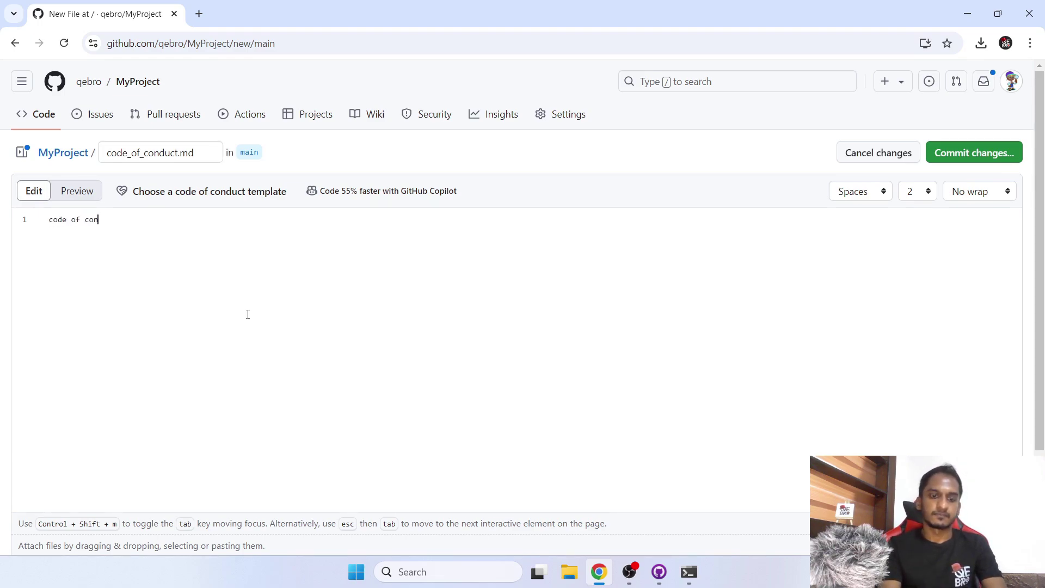
text(duct goes here)
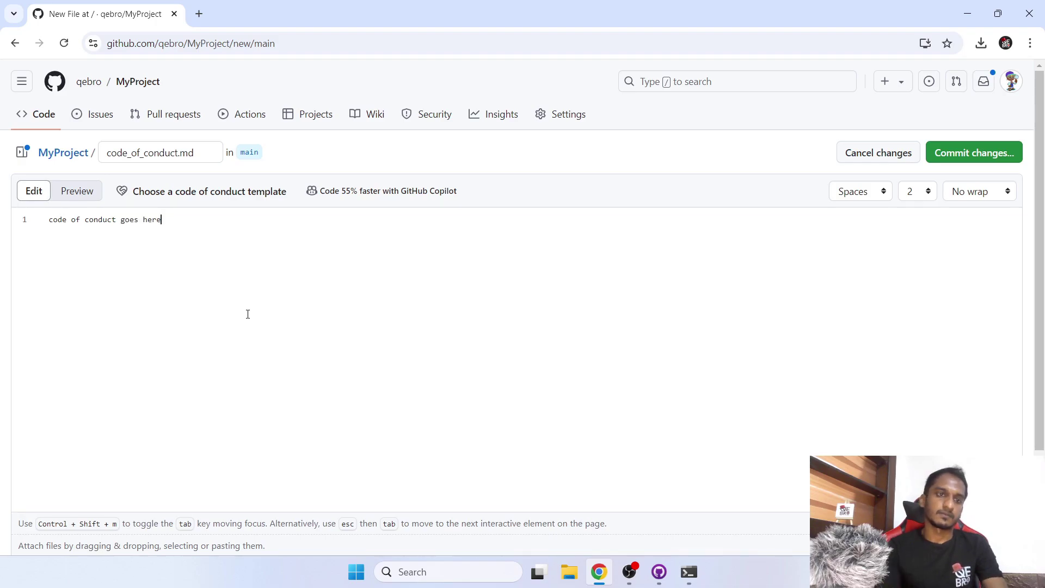
click(959, 152)
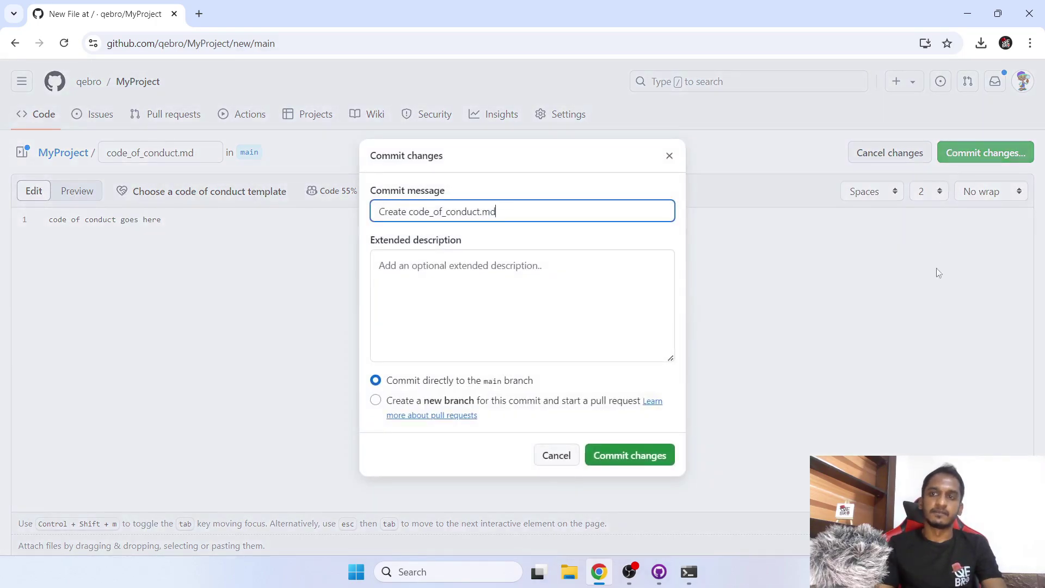
click(632, 455)
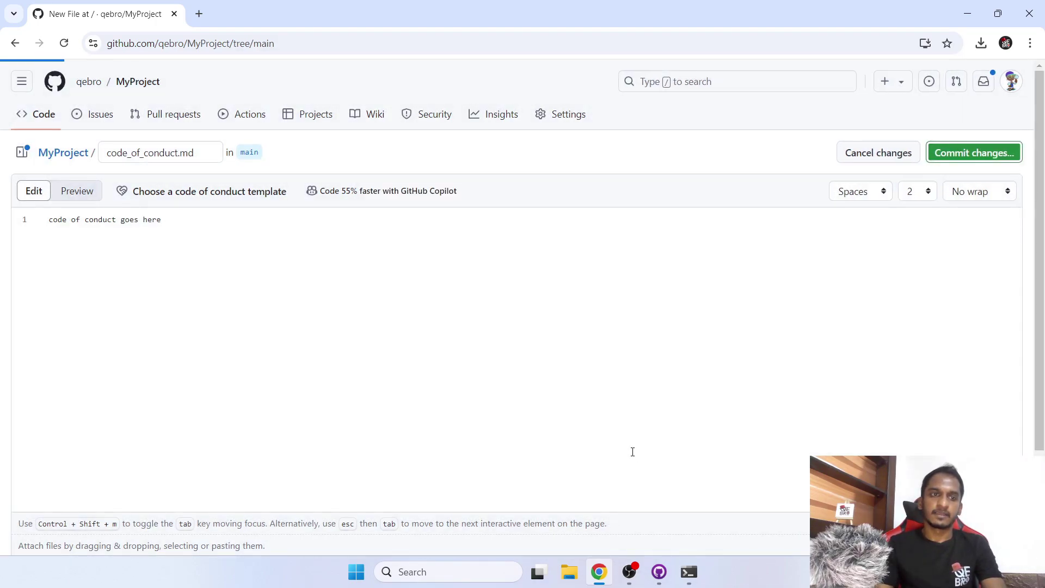
Reload MyProject's main branch page, show the Code of conduct section beneath the file list and highlight its text.
scroll(305, 299, down, 1)
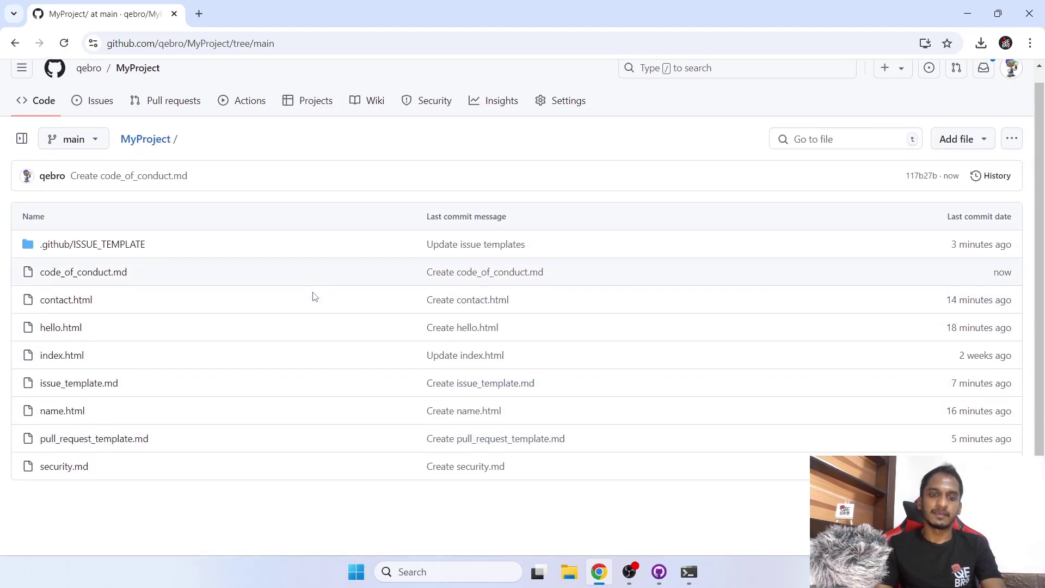
click(39, 43)
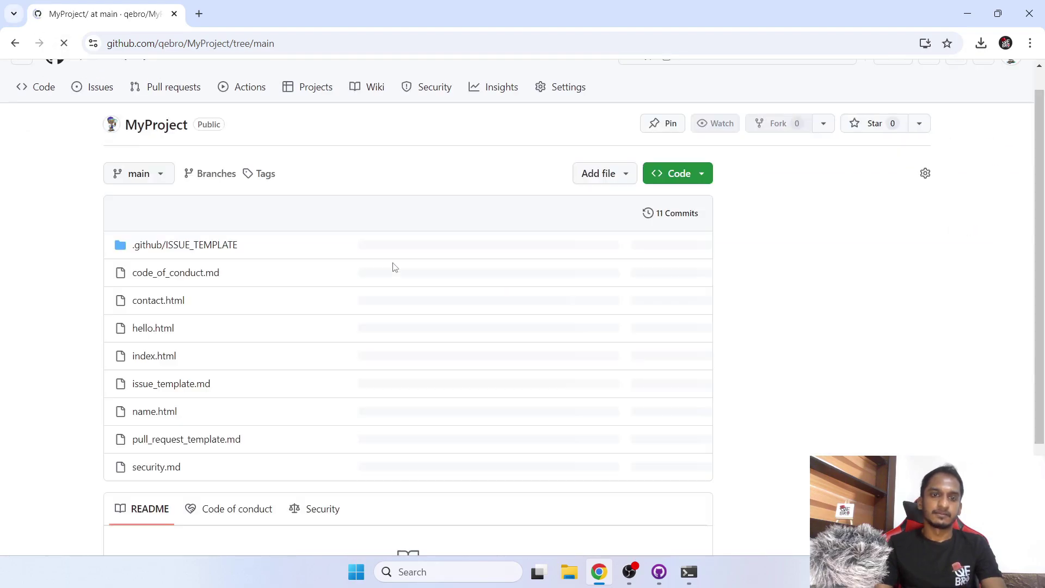
scroll(392, 267, down, 5)
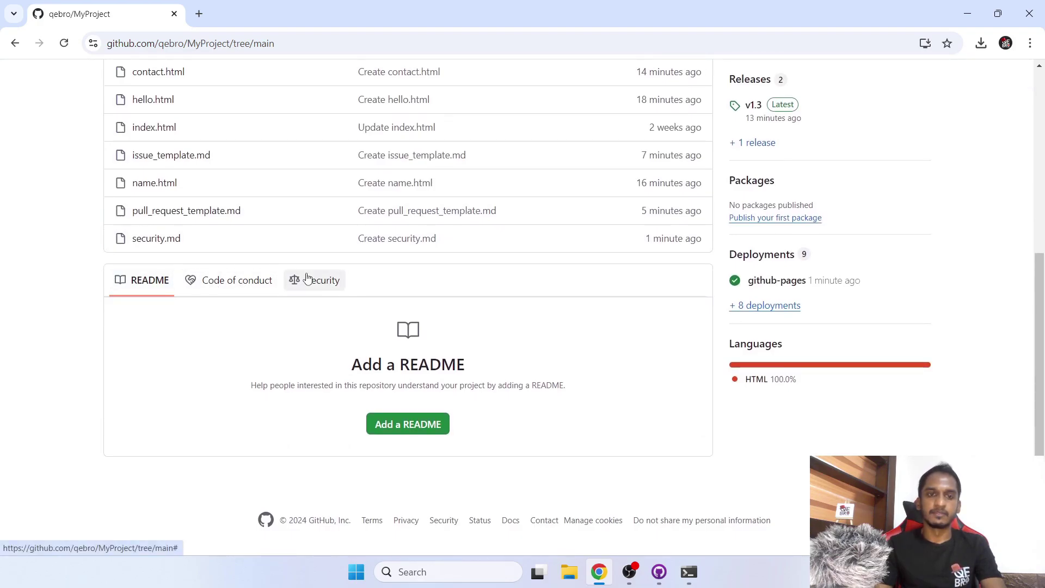
click(220, 287)
drag(136, 407, 266, 414)
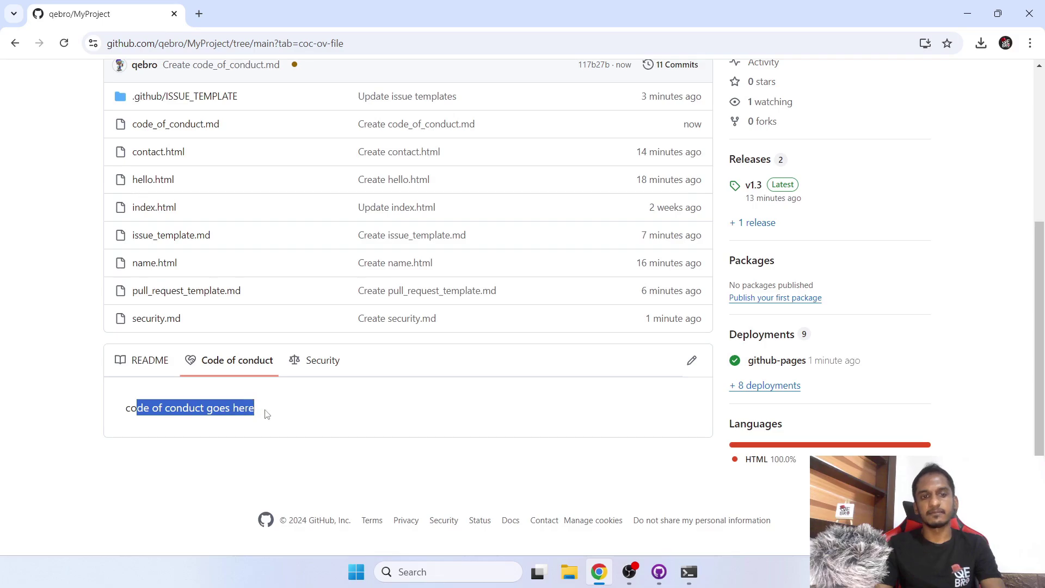
Switch back to the README section and examine the file list, highlighting the md extension of code_of_conduct.md.
click(153, 369)
scroll(87, 322, up, 3)
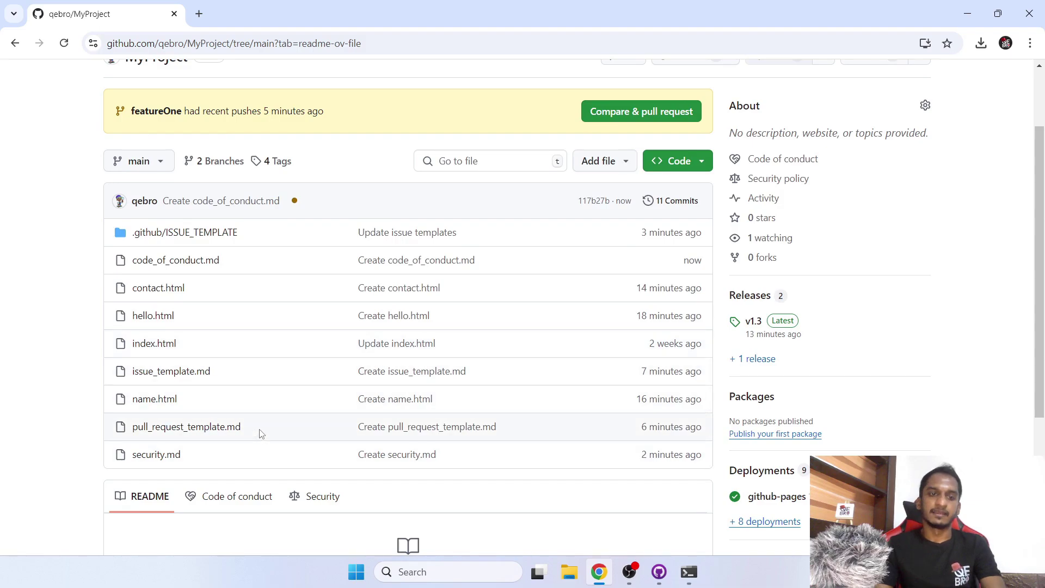
drag(239, 263, 206, 264)
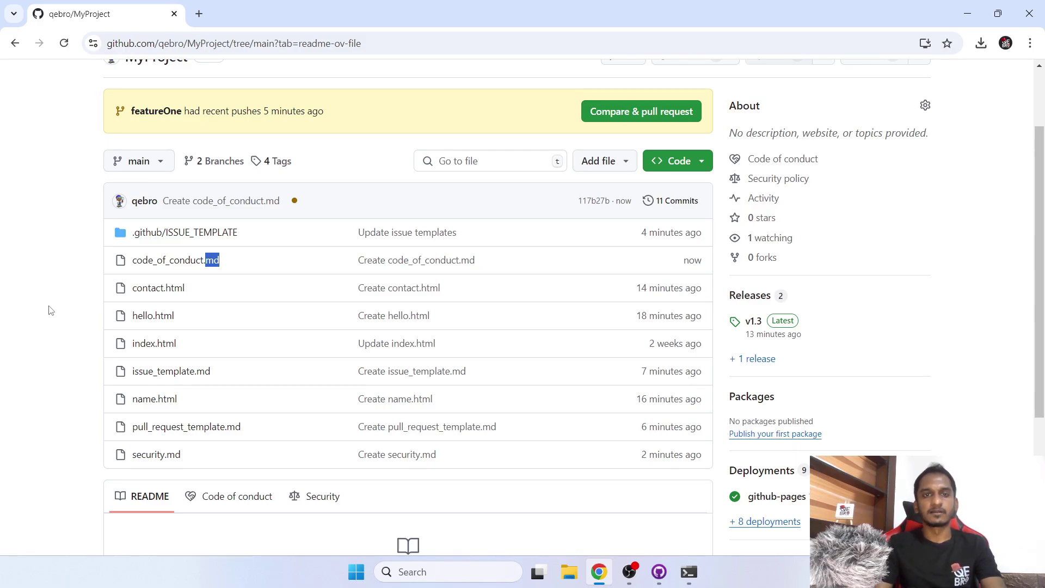
scroll(49, 310, up, 2)
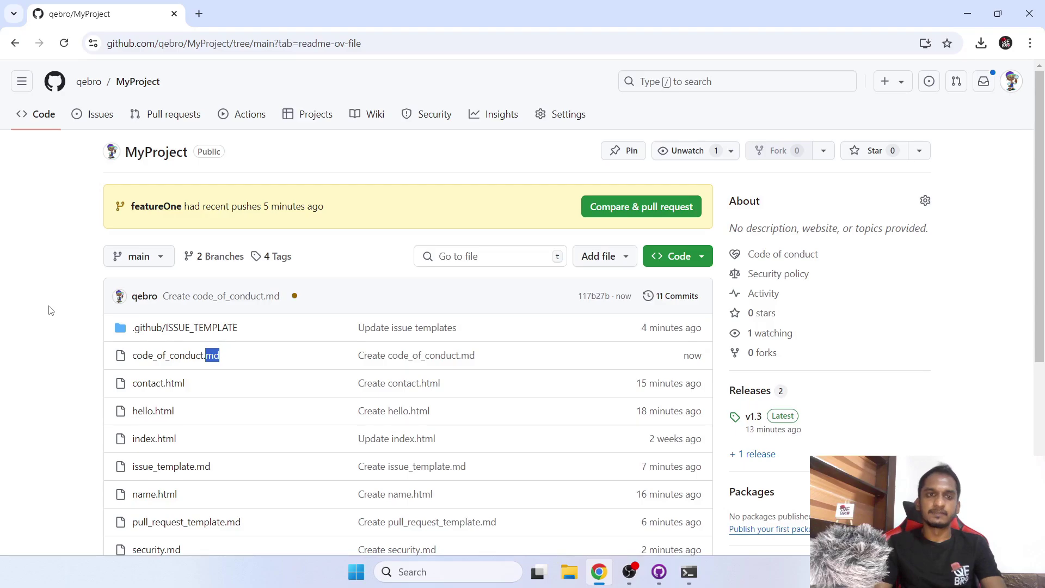
scroll(49, 310, down, 2)
click(50, 309)
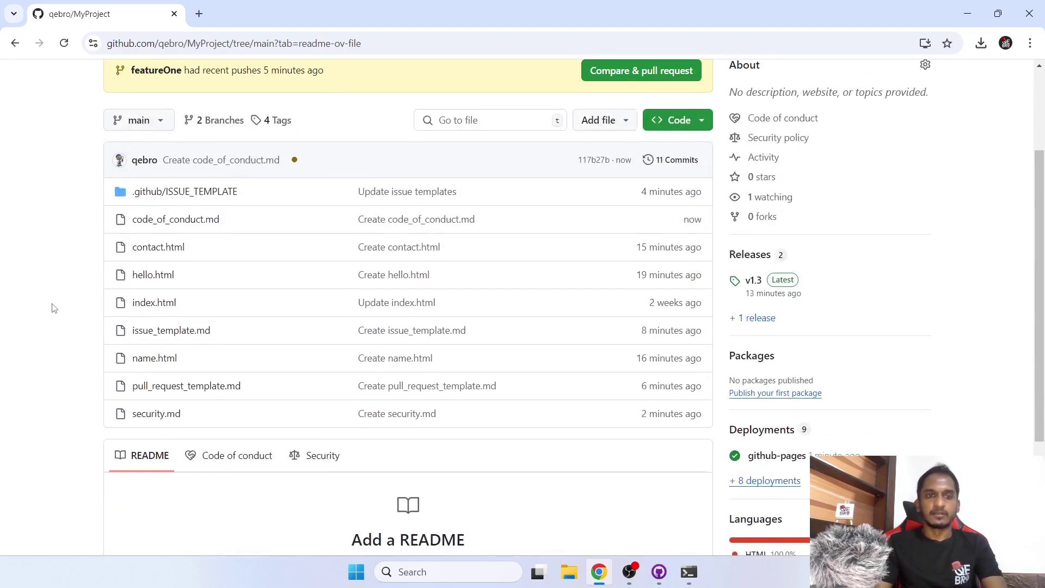
scroll(54, 308, up, 2)
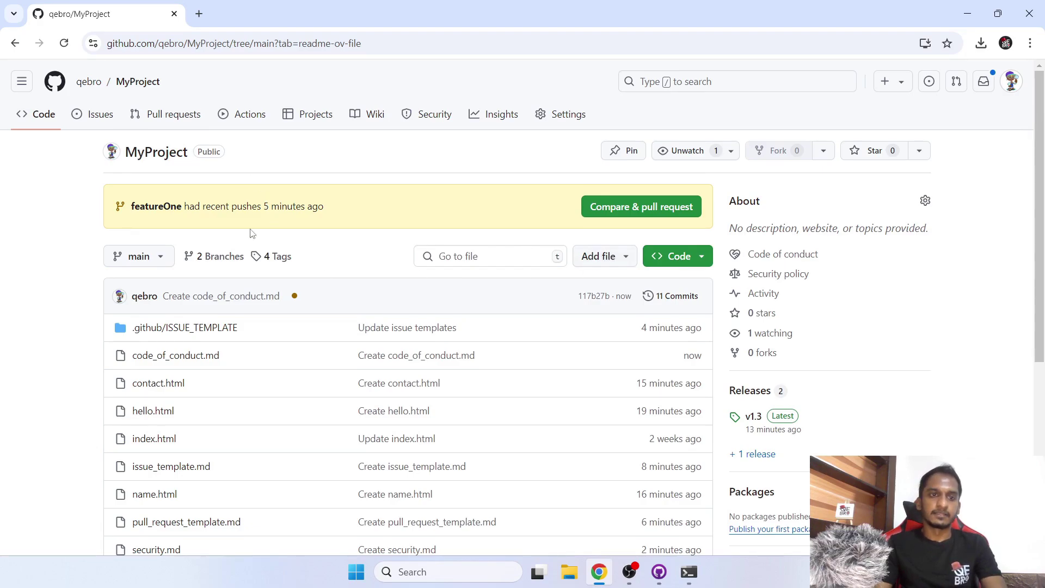
Open the pull request form comparing featureOne with main, check its Reviewers section, and return to the repository's code page.
click(183, 122)
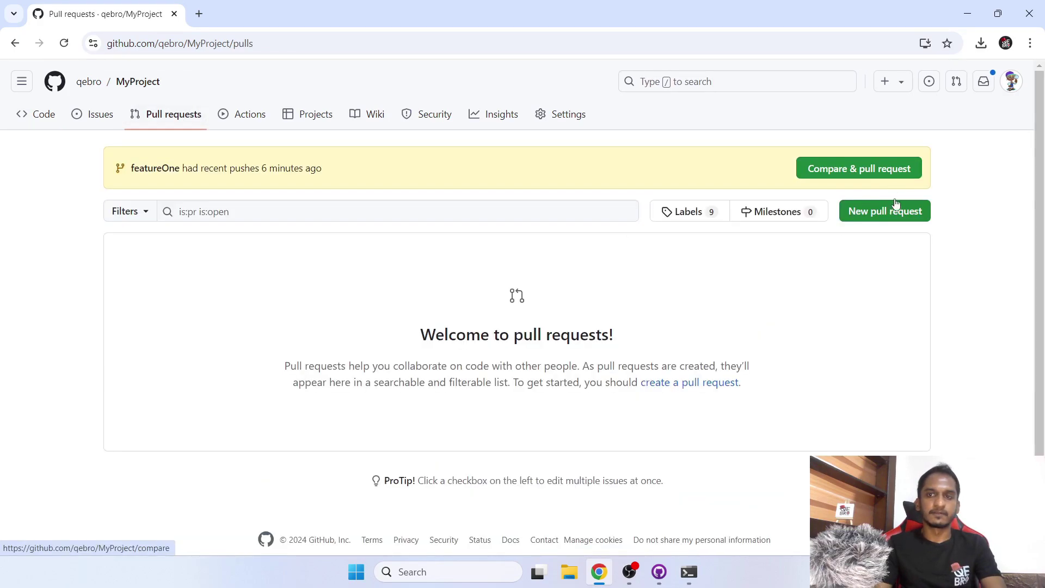
click(859, 175)
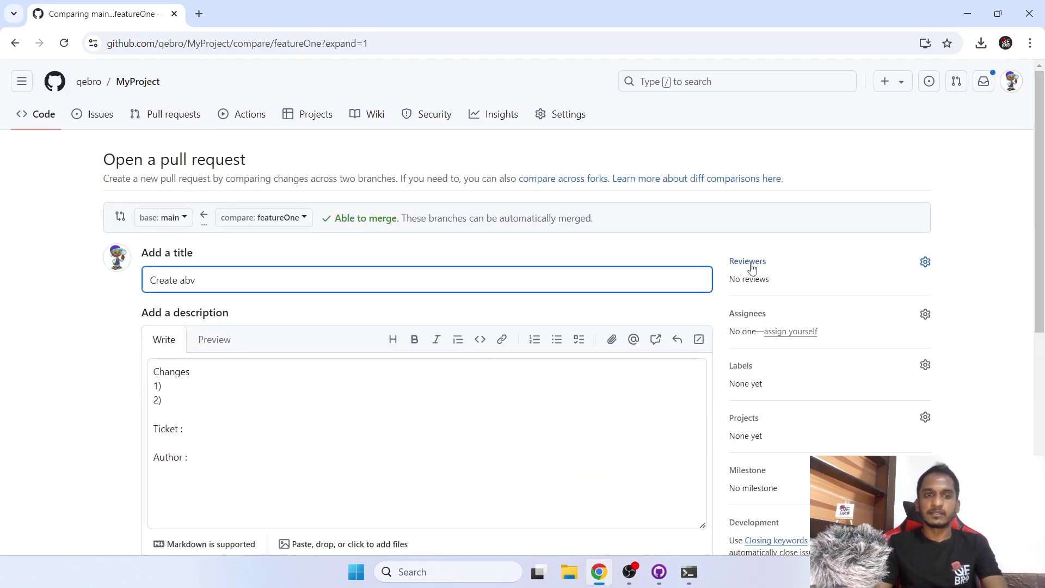
click(29, 113)
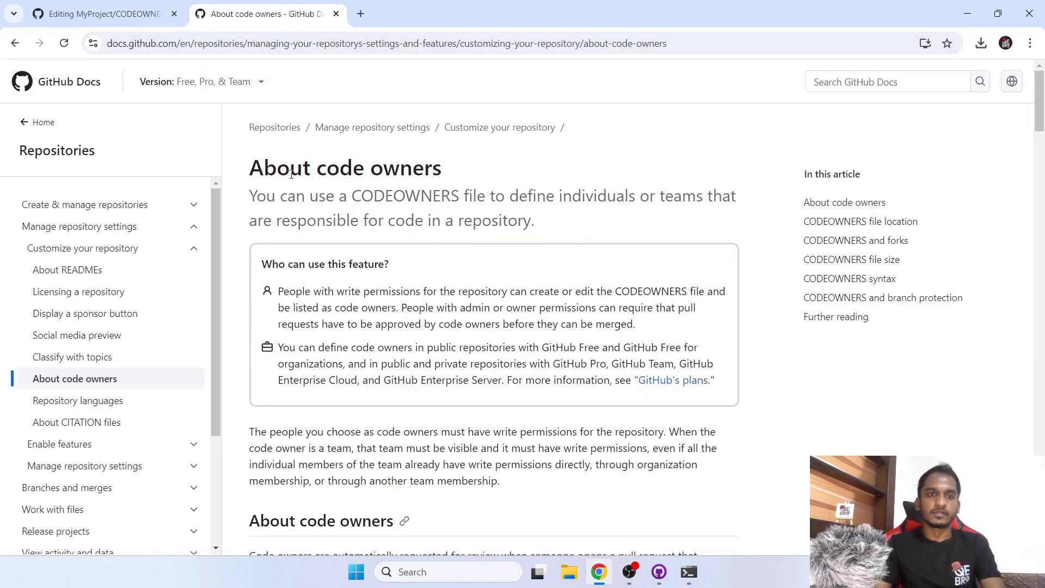
Read the "About code owners" documentation through the CODEOWNERS file location section and highlight the allowed directories.
drag(311, 169, 432, 169)
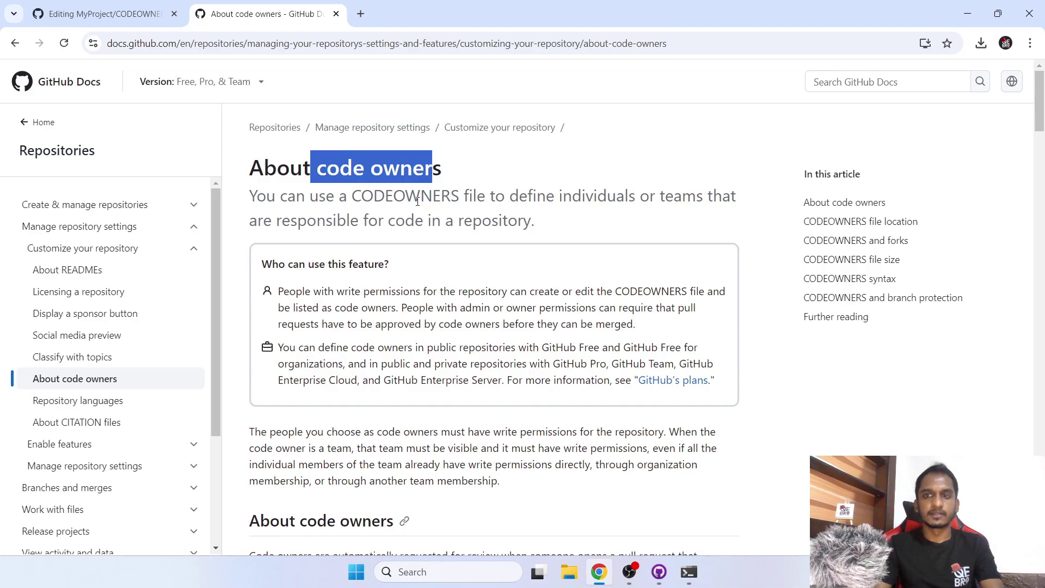
scroll(415, 202, down, 3)
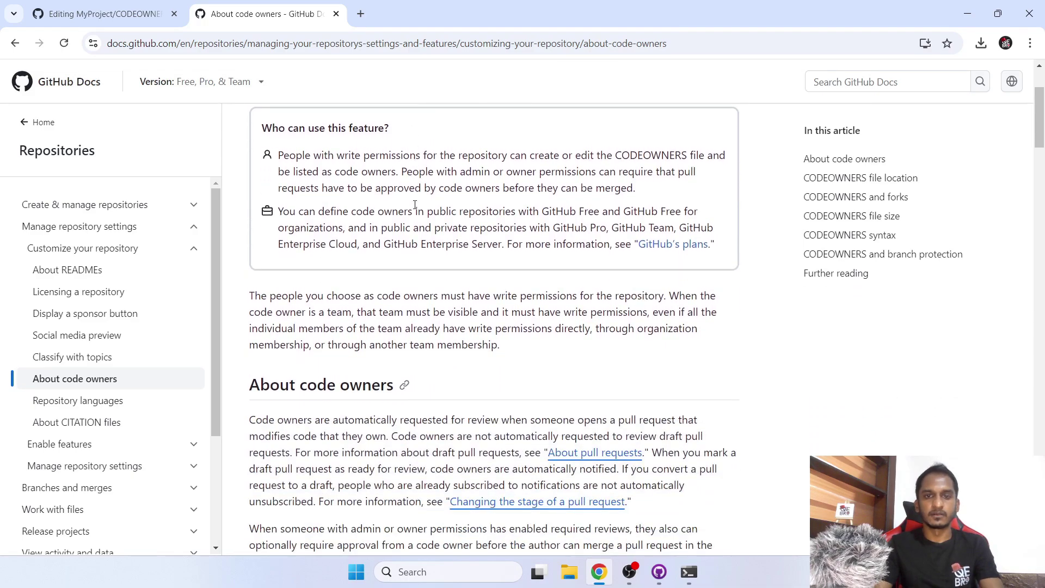
scroll(415, 205, down, 5)
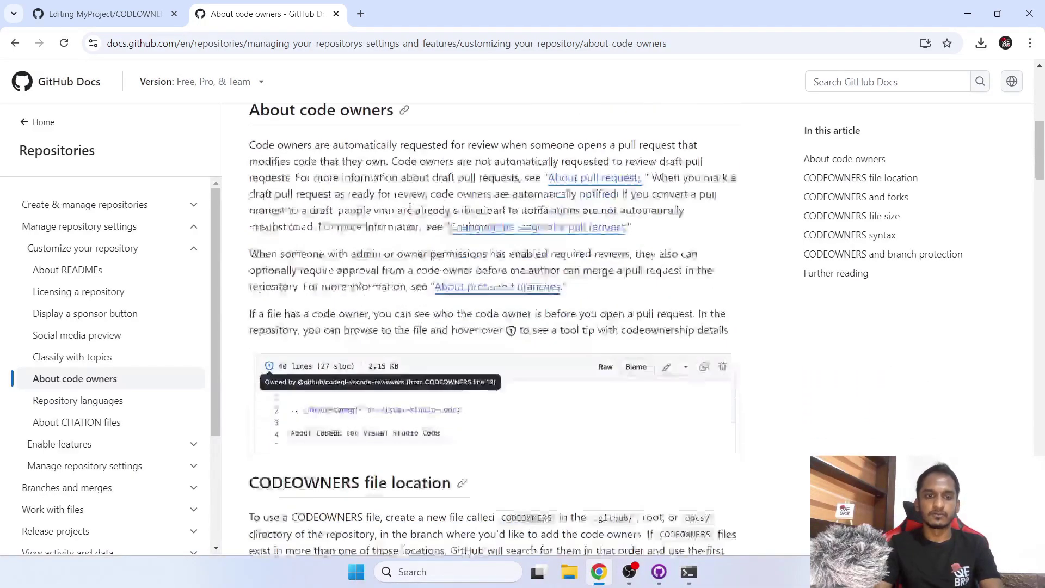
scroll(345, 155, down, 5)
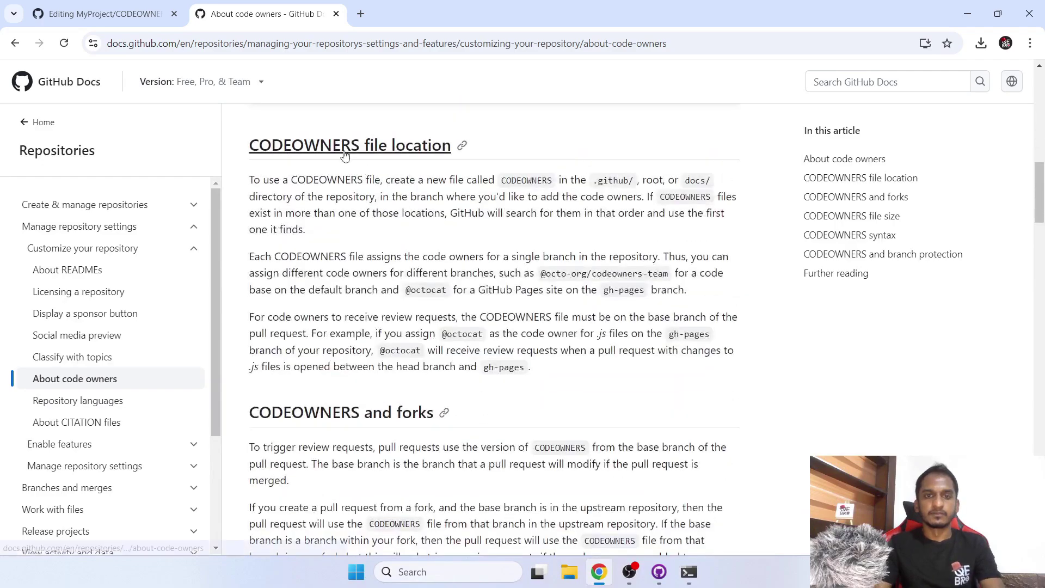
drag(593, 181, 715, 185)
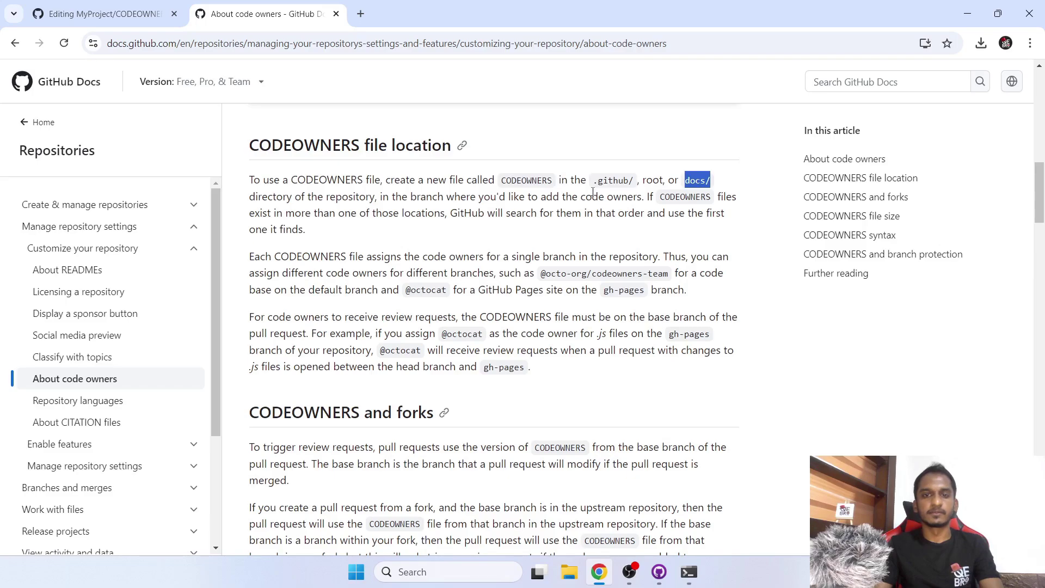
Read the CODEOWNERS file size and syntax sections, highlighting the 3 MB limit and the unsupported gitignore syntax rules.
scroll(555, 233, down, 7)
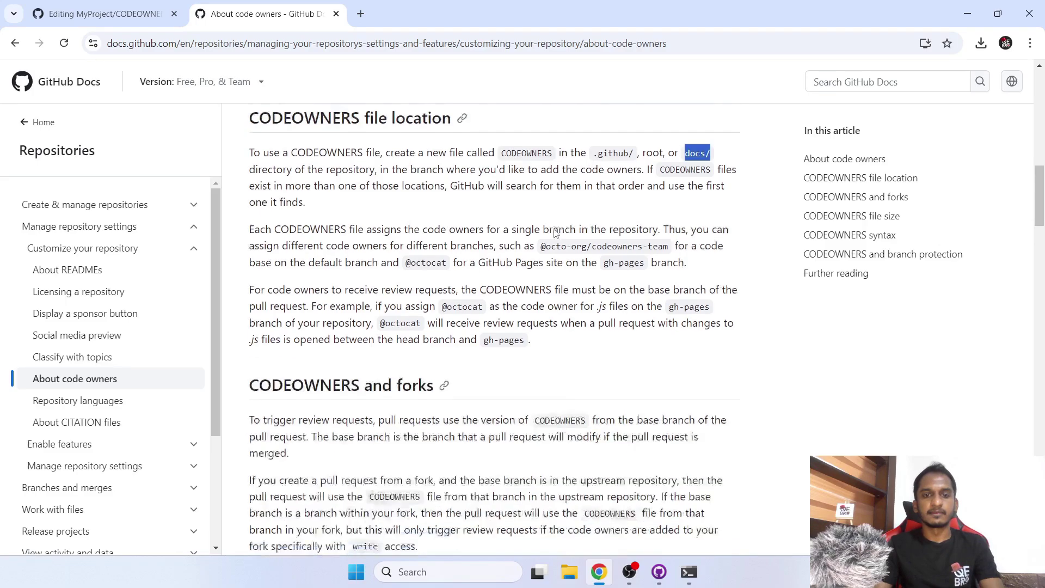
scroll(554, 233, down, 3)
scroll(553, 233, up, 3)
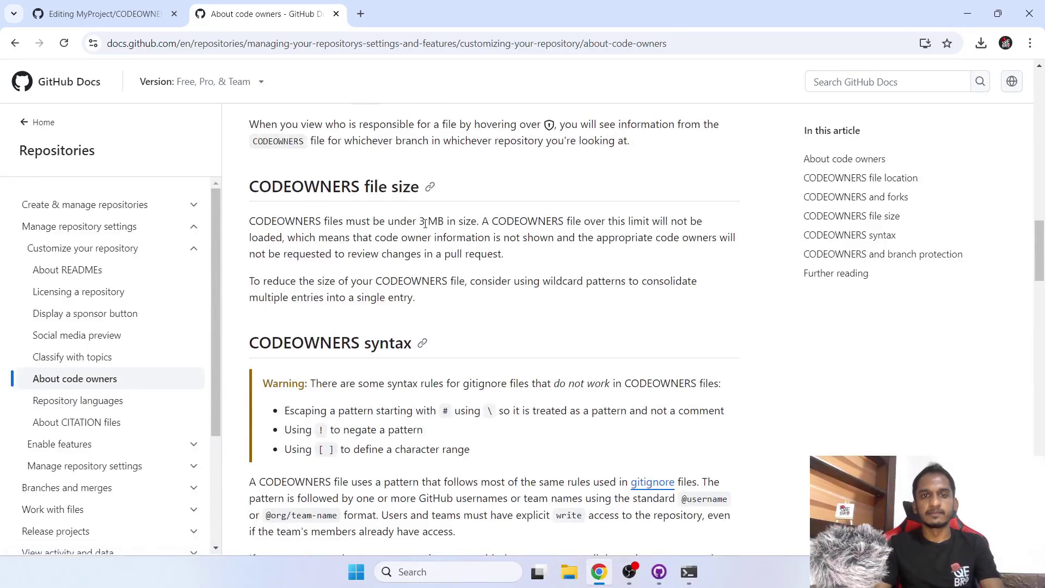
drag(419, 221, 455, 222)
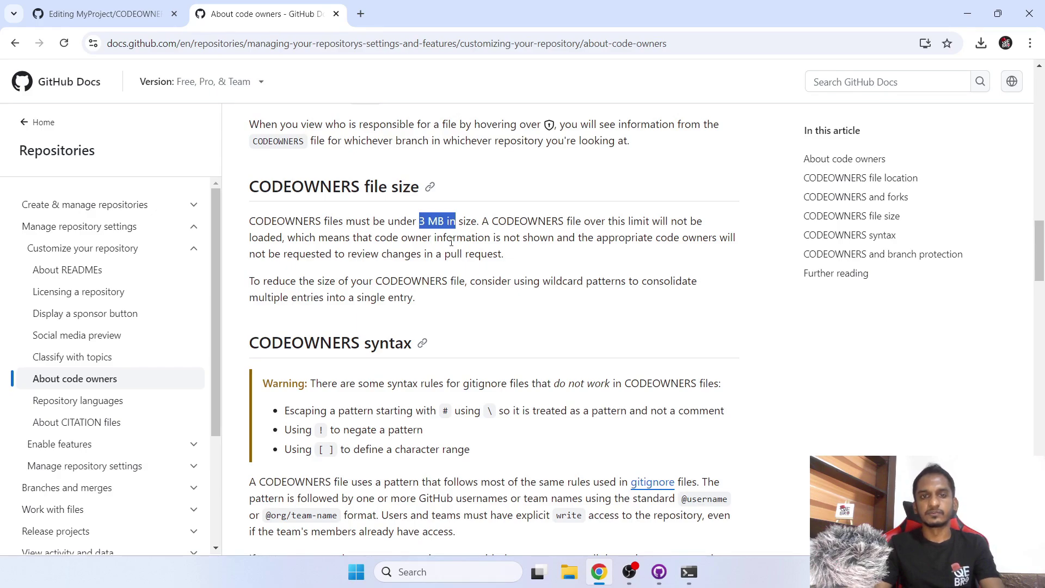
scroll(450, 241, down, 7)
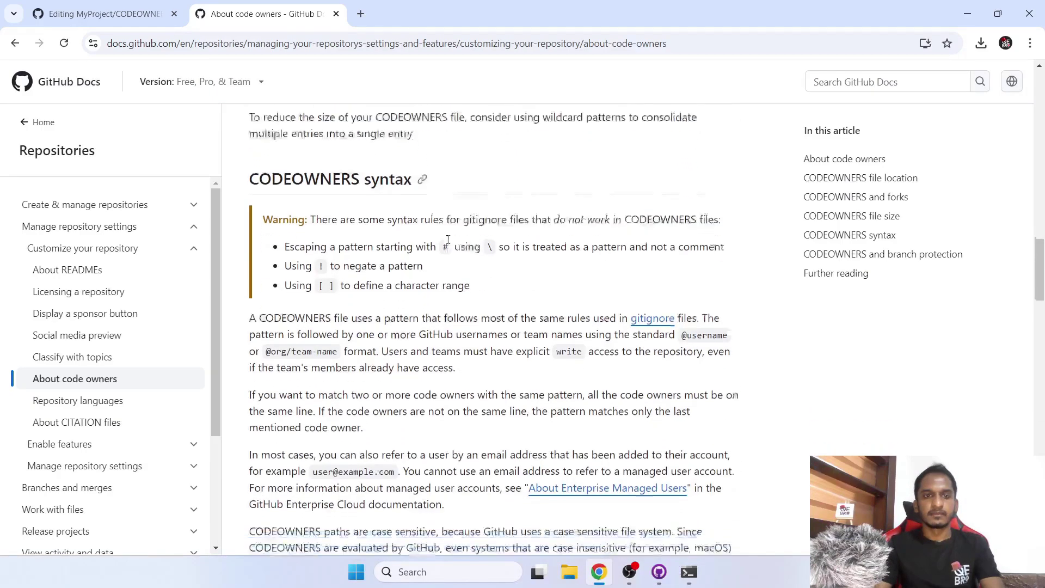
scroll(381, 198, up, 2)
scroll(381, 198, up, 1)
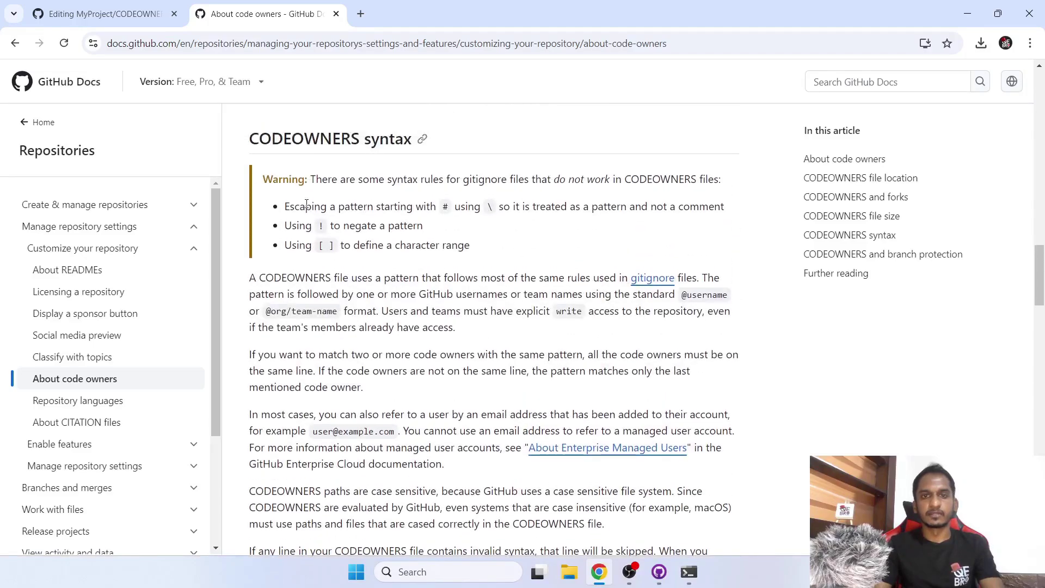
drag(301, 207, 477, 256)
Examine the example CODEOWNERS file's default owners rule, highlighting the * pattern, its explanatory comment and the two global owners.
scroll(473, 271, down, 10)
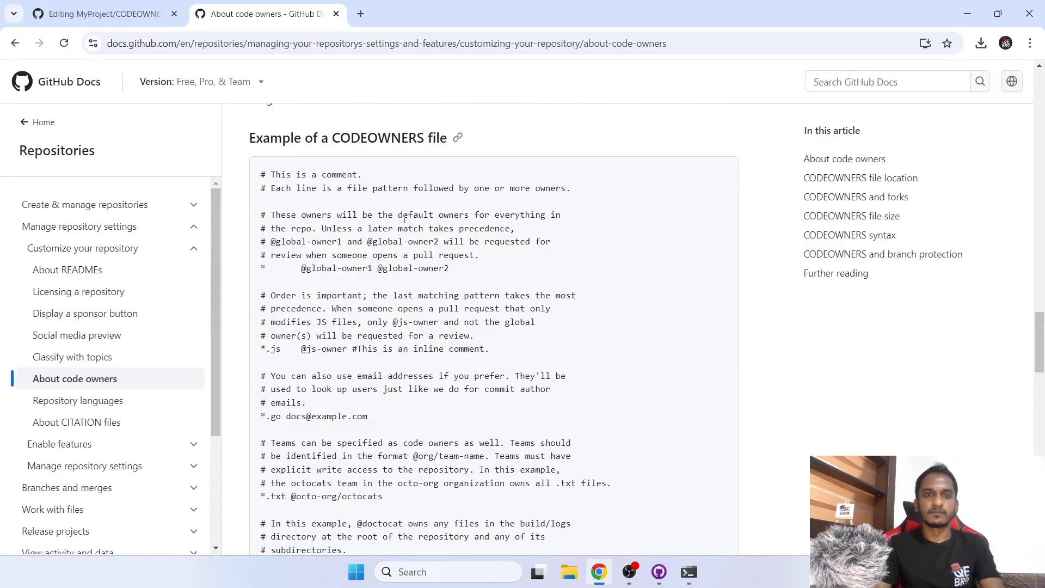
scroll(376, 264, down, 1)
scroll(327, 273, up, 1)
drag(260, 270, 281, 270)
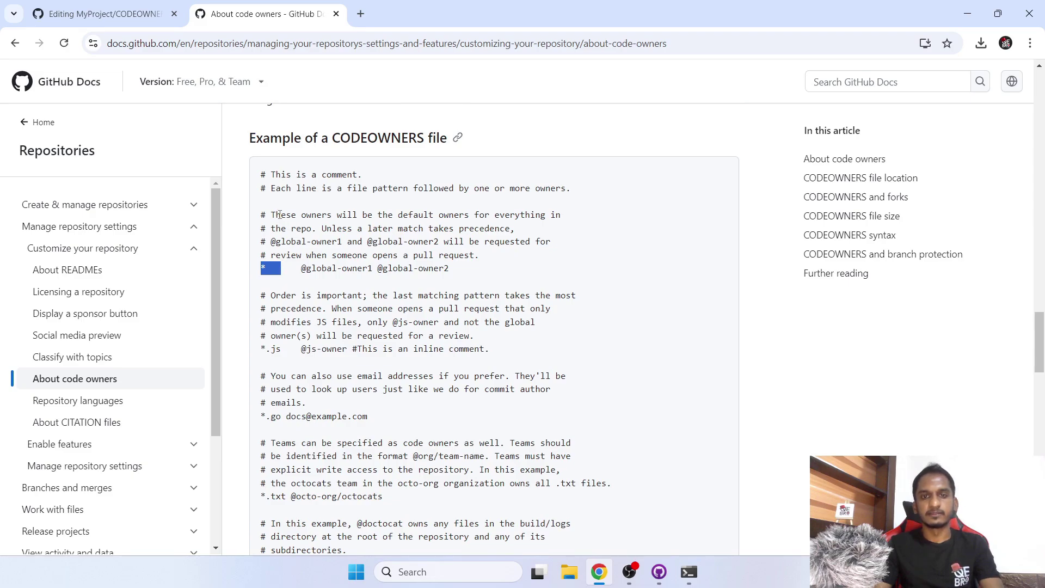
drag(272, 215, 316, 230)
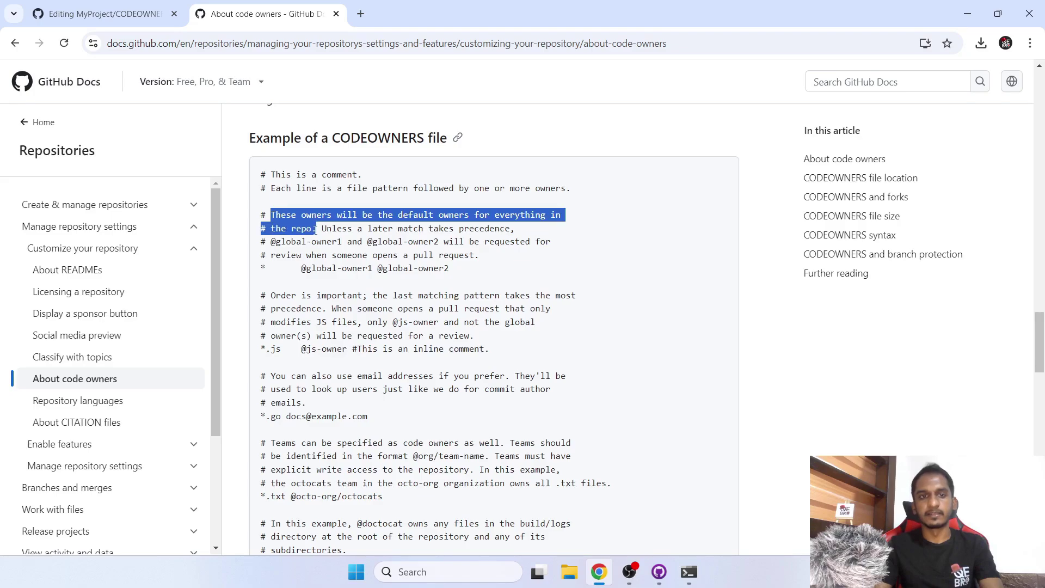
drag(260, 270, 461, 270)
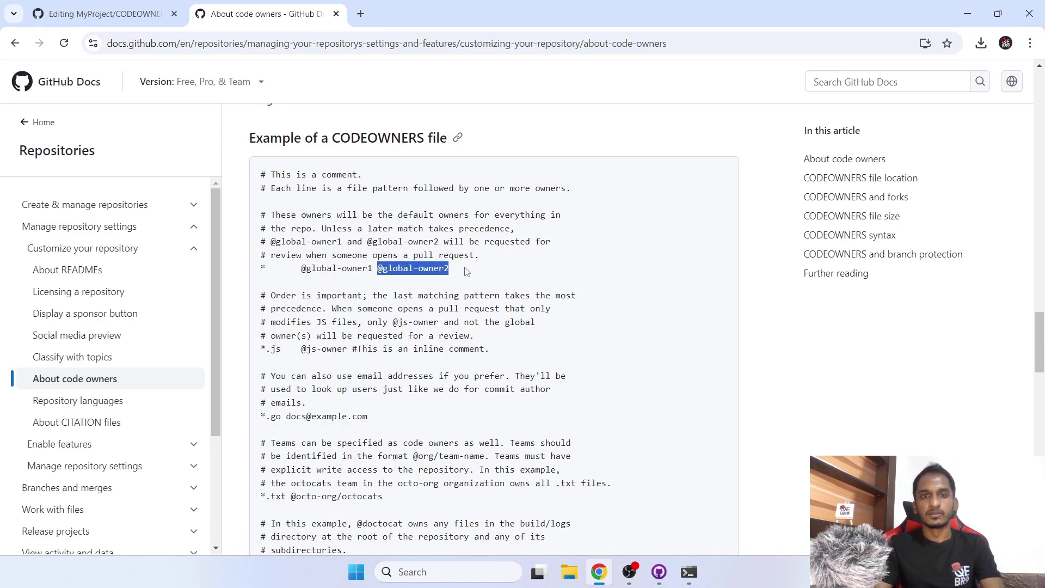
click(263, 267)
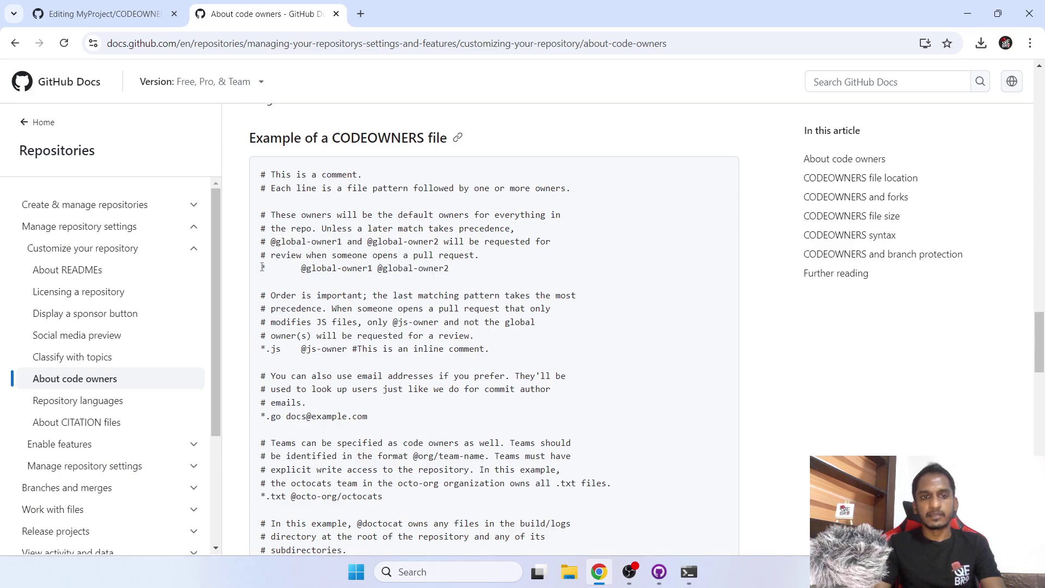
drag(263, 267, 456, 276)
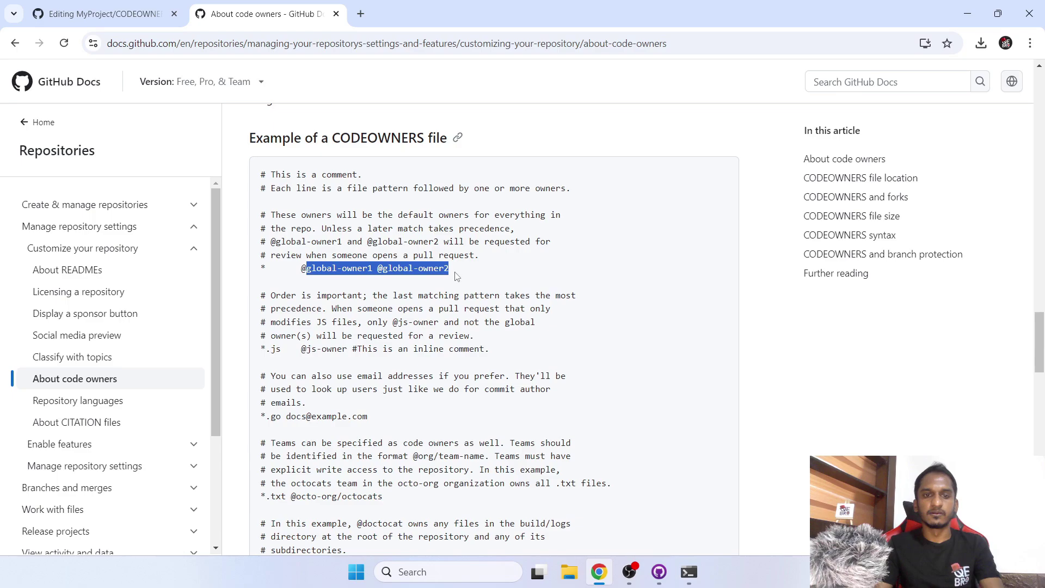
Examine the example's *.js, *.go and *.txt rules, highlighting the user, email and team forms of owner.
scroll(456, 276, down, 1)
drag(260, 281, 348, 281)
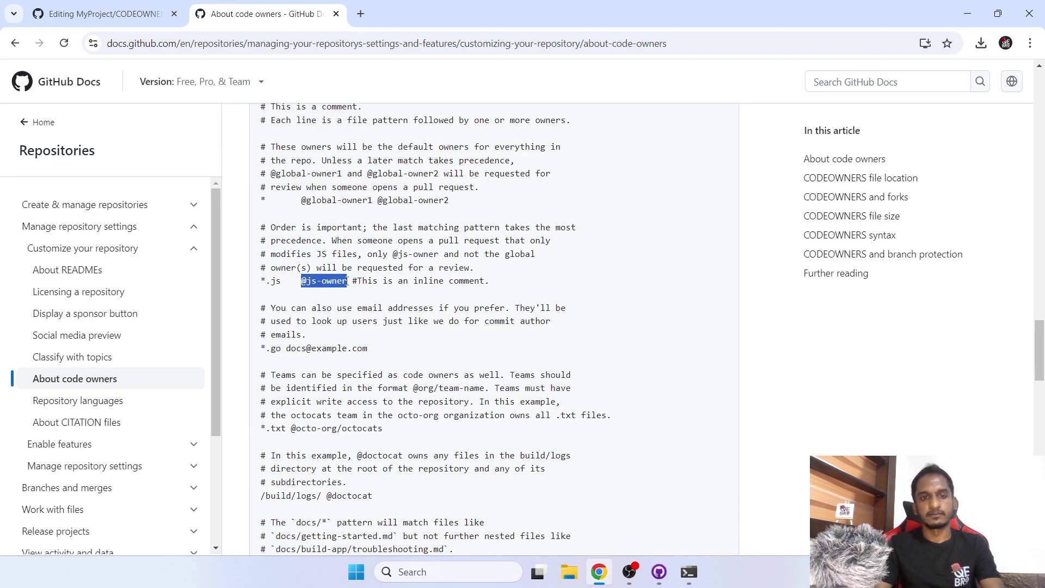
scroll(347, 281, down, 2)
drag(267, 212, 277, 214)
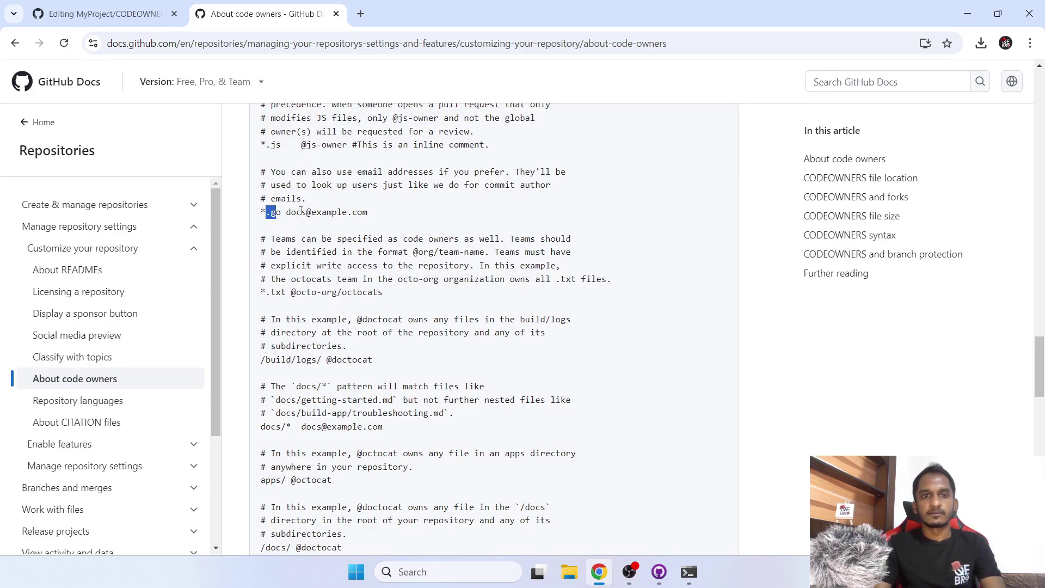
drag(287, 213, 368, 213)
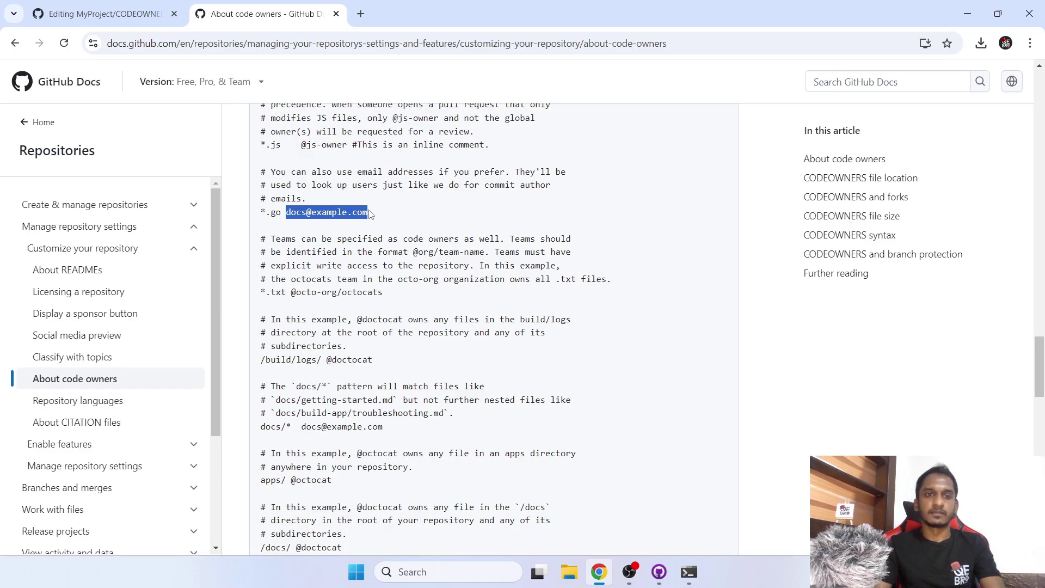
scroll(363, 239, down, 1)
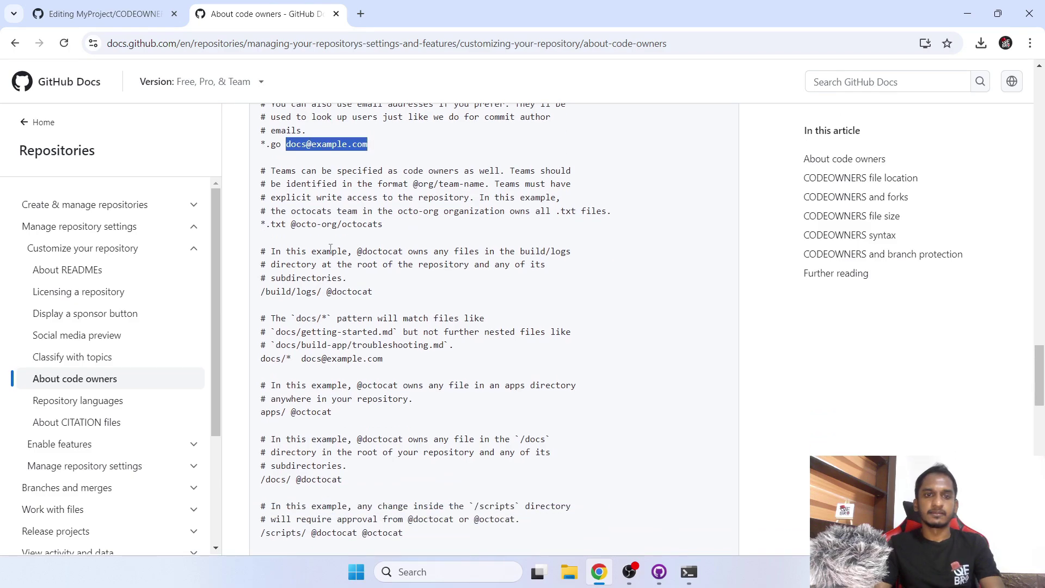
click(289, 225)
drag(289, 225, 339, 225)
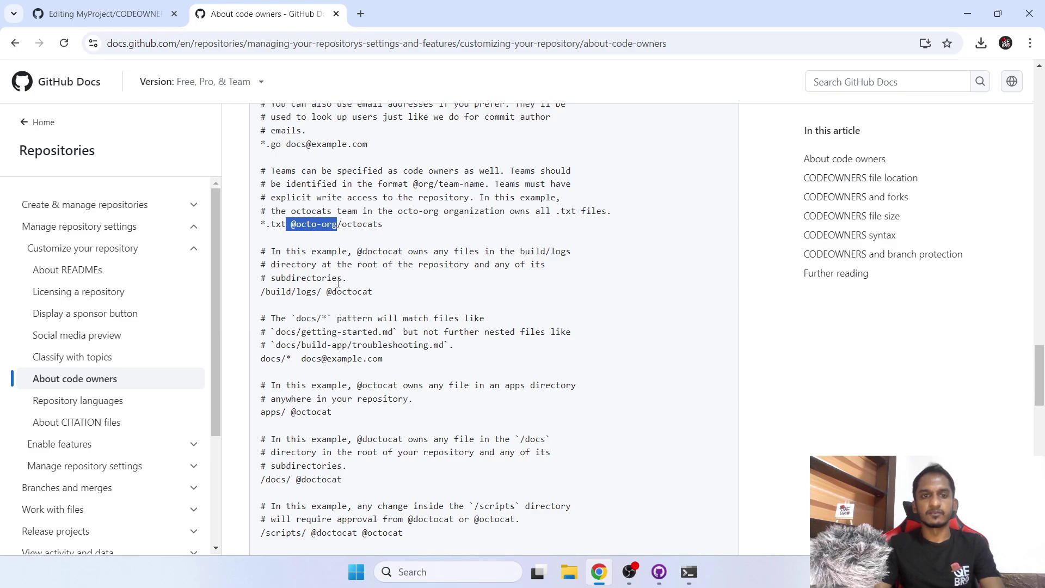
Read the remaining directory examples and the CODEOWNERS and branch protection section, revisiting the example file's heading.
scroll(338, 283, down, 5)
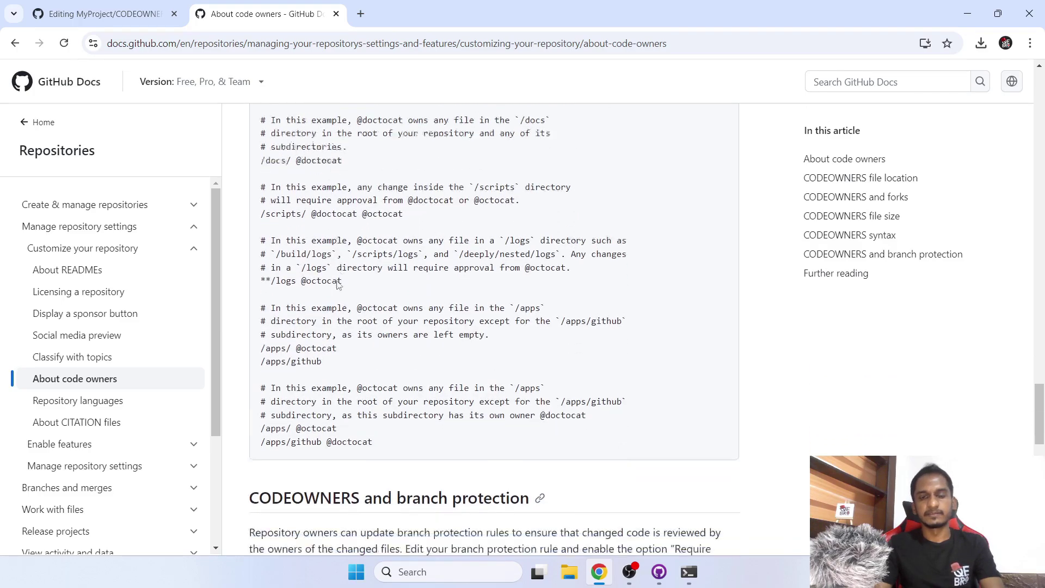
scroll(338, 284, down, 2)
scroll(338, 285, down, 2)
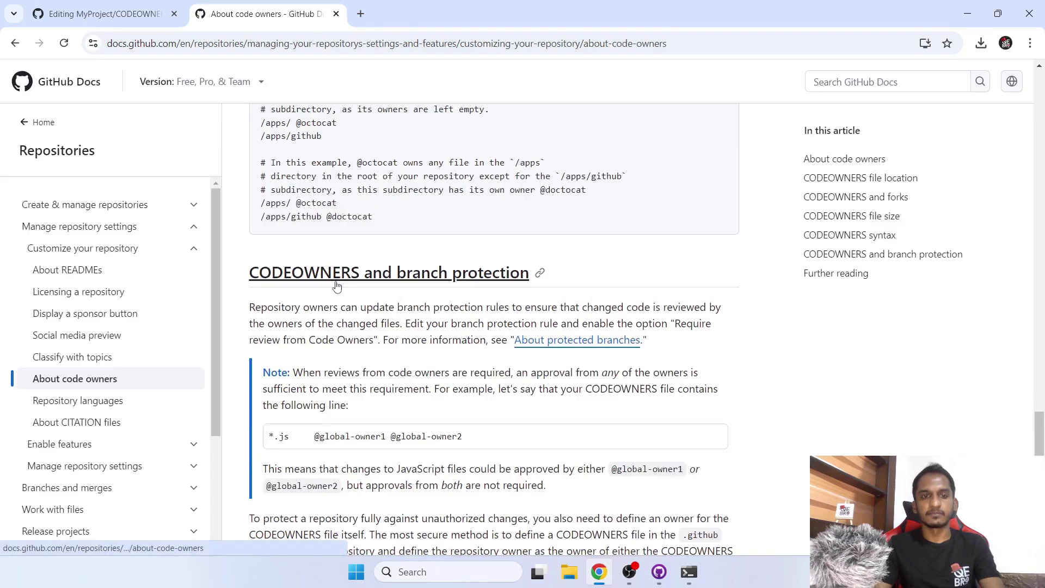
scroll(337, 286, down, 8)
scroll(335, 280, up, 20)
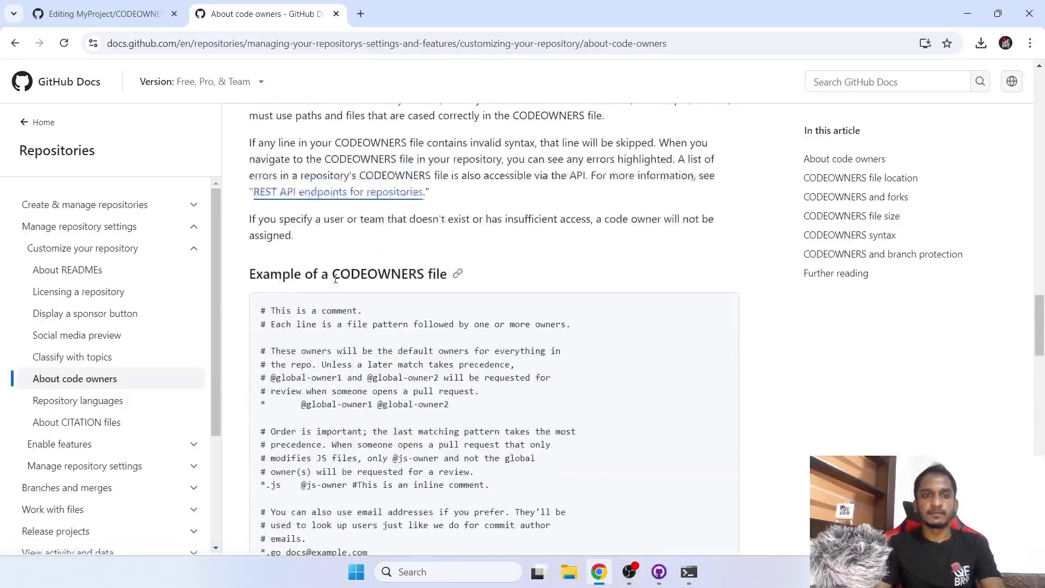
click(335, 279)
scroll(472, 203, down, 10)
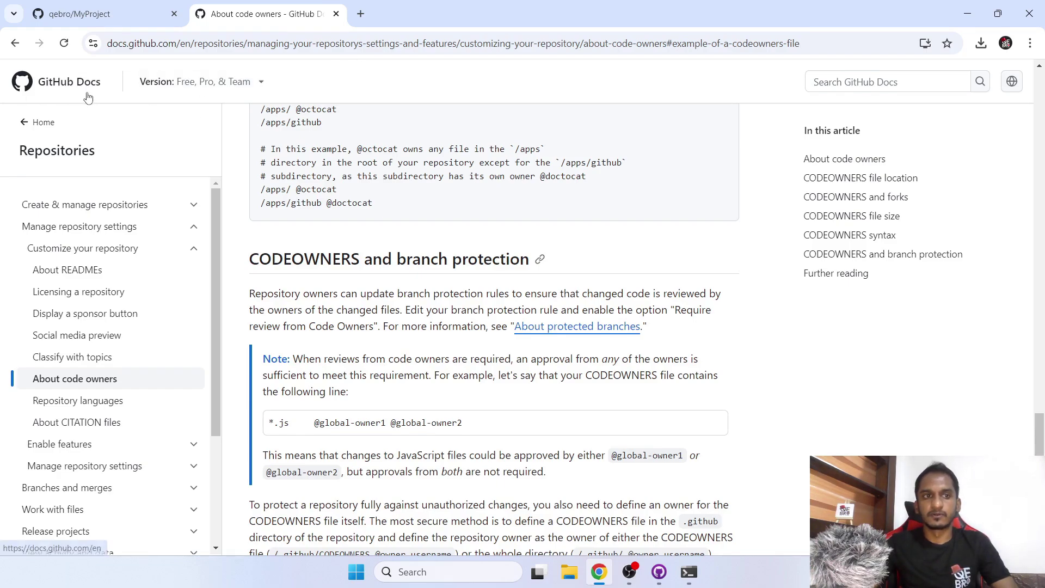
Switch to GitHub Desktop, refresh the repository list, and view the form for creating a new local repository before cancelling it.
click(656, 572)
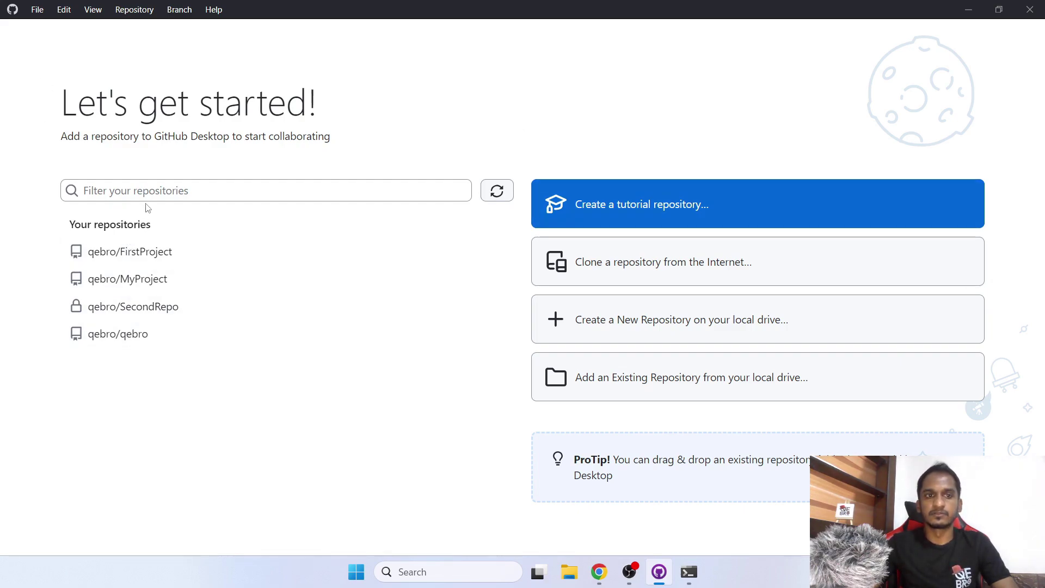
click(511, 192)
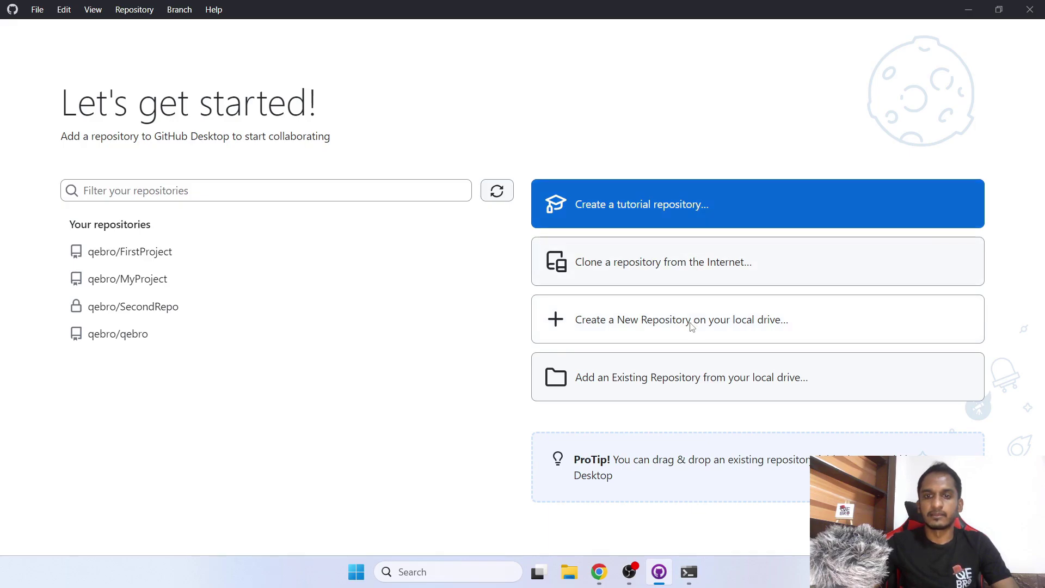
click(597, 333)
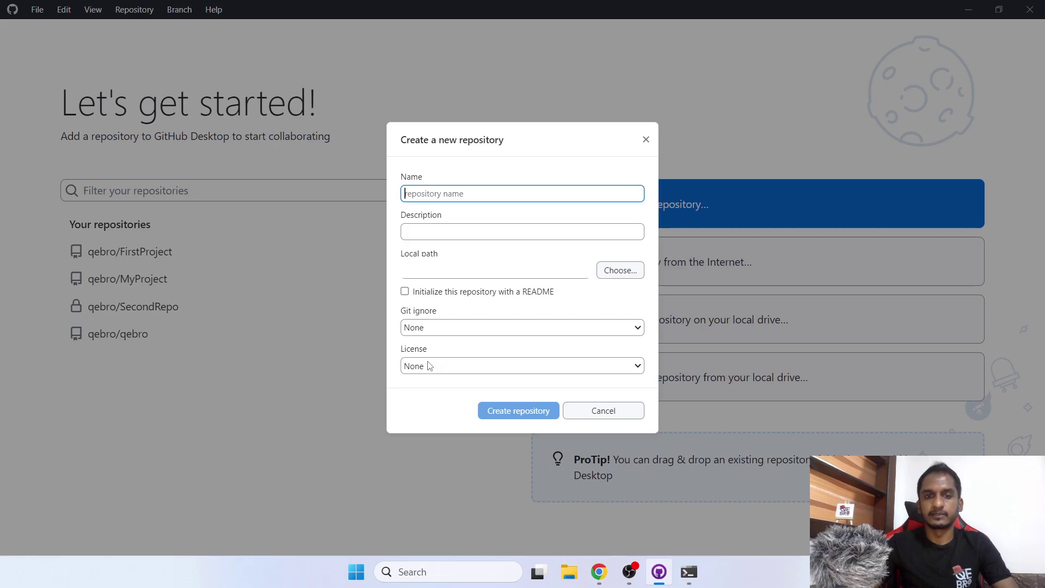
click(573, 413)
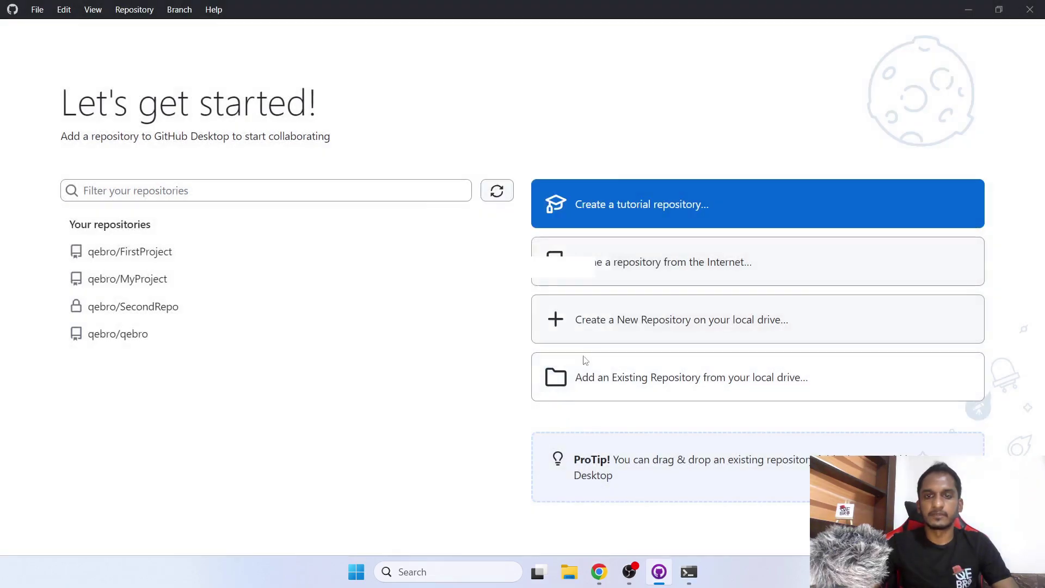
Inspect the Clone a repository dialog, selecting qebro/qebro and checking the local path field, and close it without cloning.
click(619, 277)
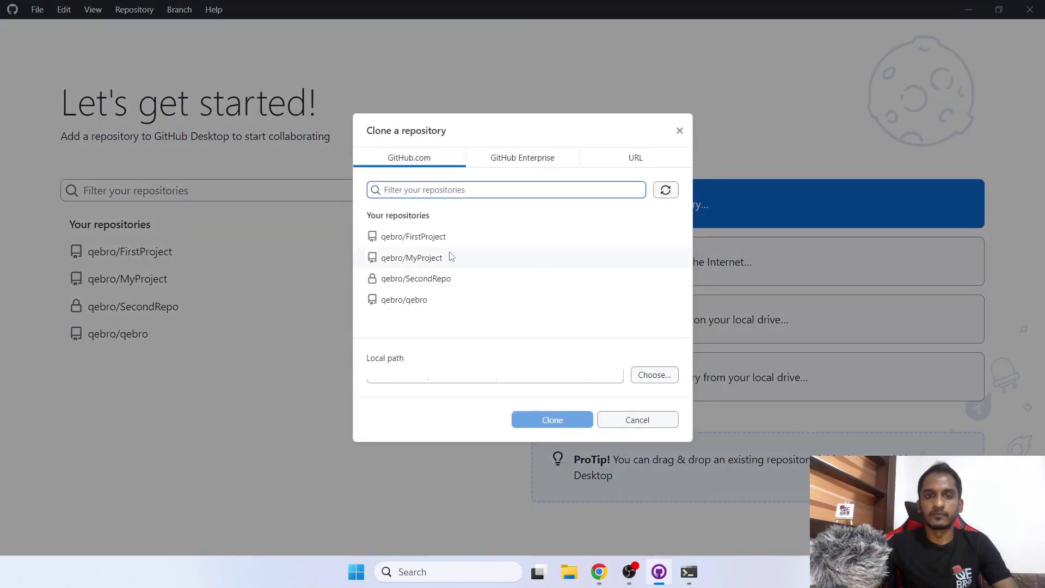
click(405, 303)
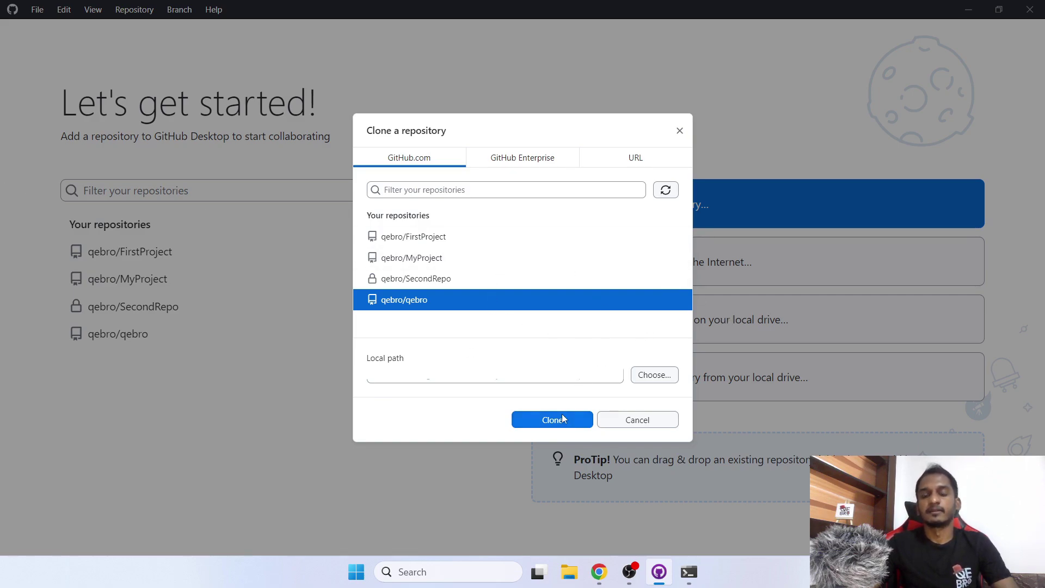
click(637, 421)
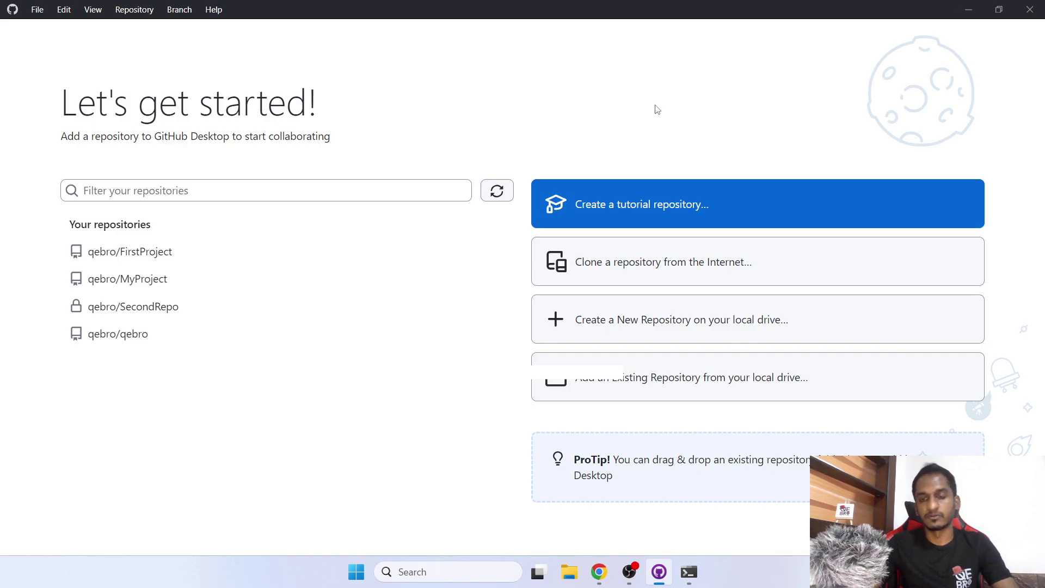
click(668, 246)
click(496, 376)
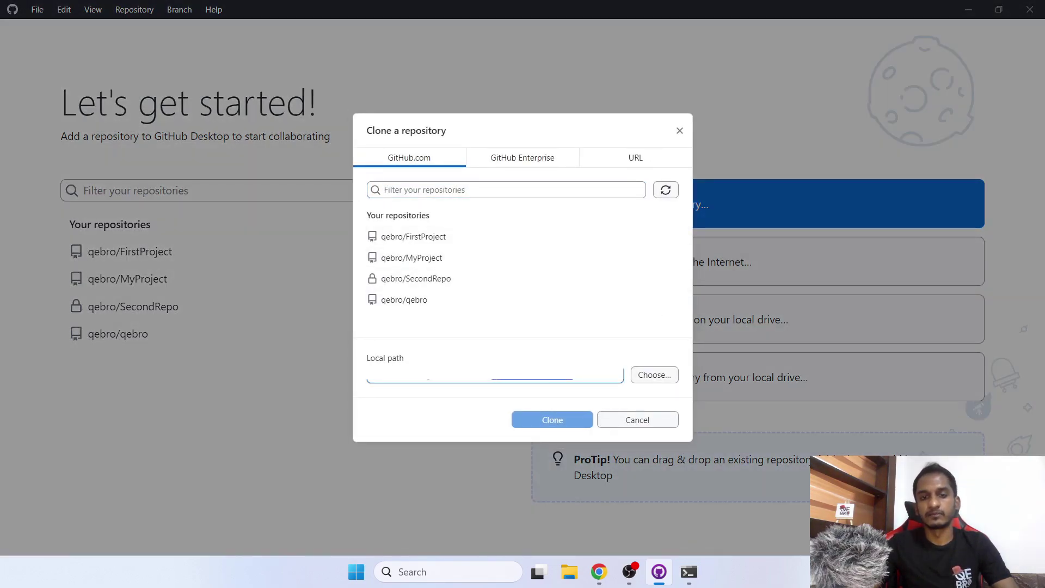
key(Escape)
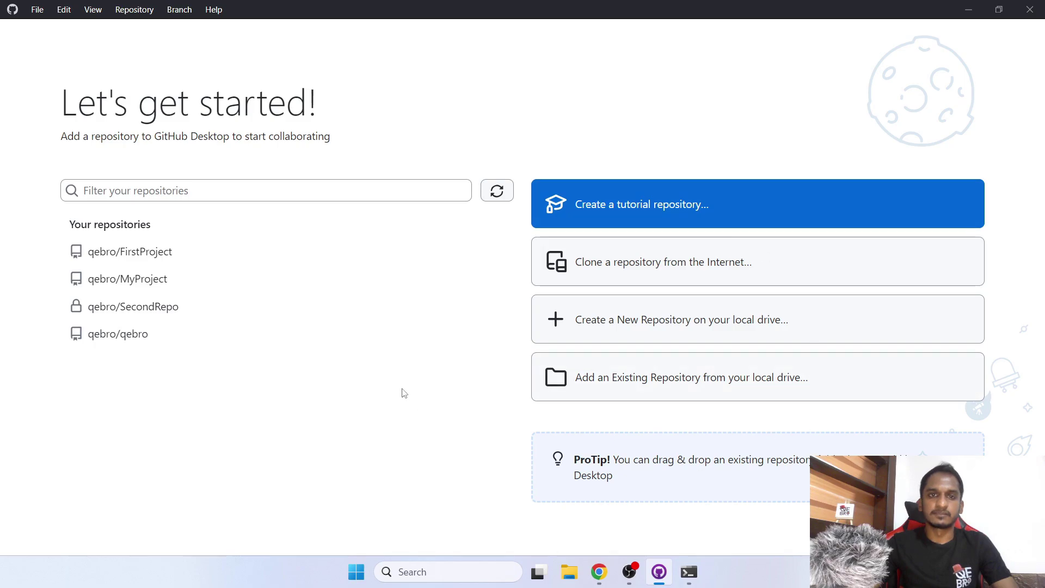
Review the Accounts, Integrations, Git, Appearance, Notifications and Advanced settings in the program options, and close them by saving without changes.
click(37, 12)
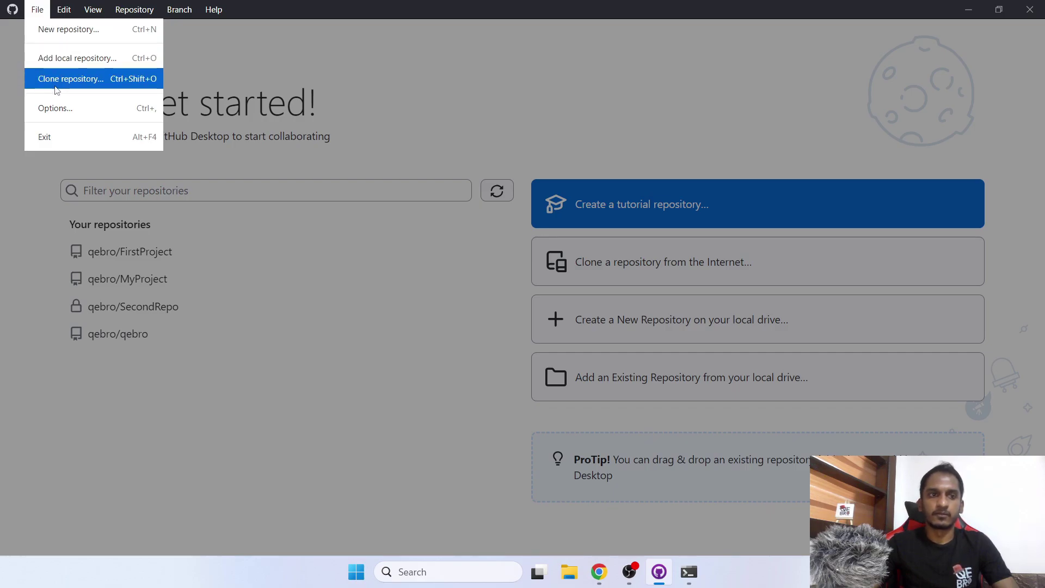
click(56, 109)
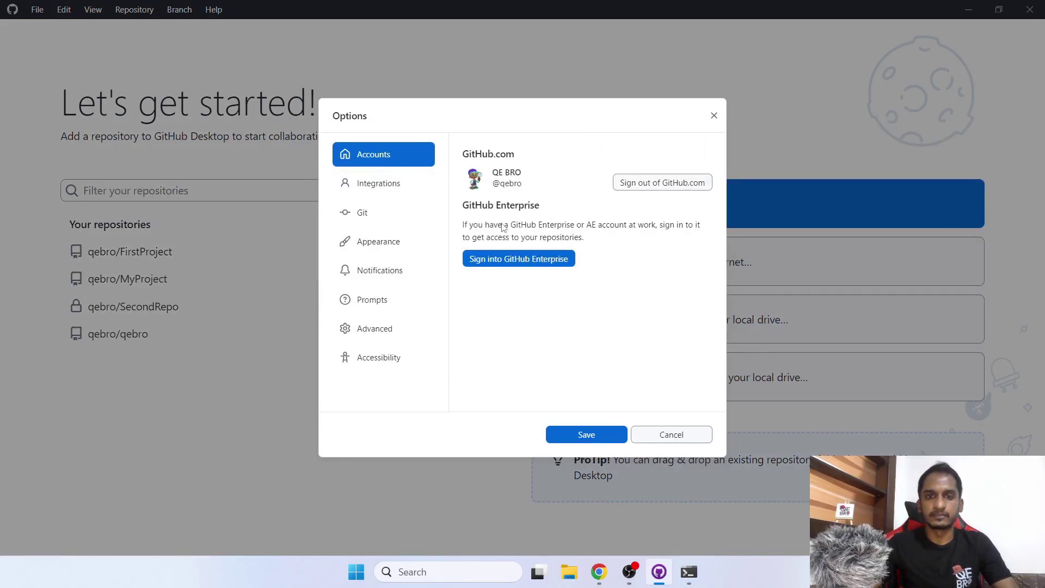
click(418, 194)
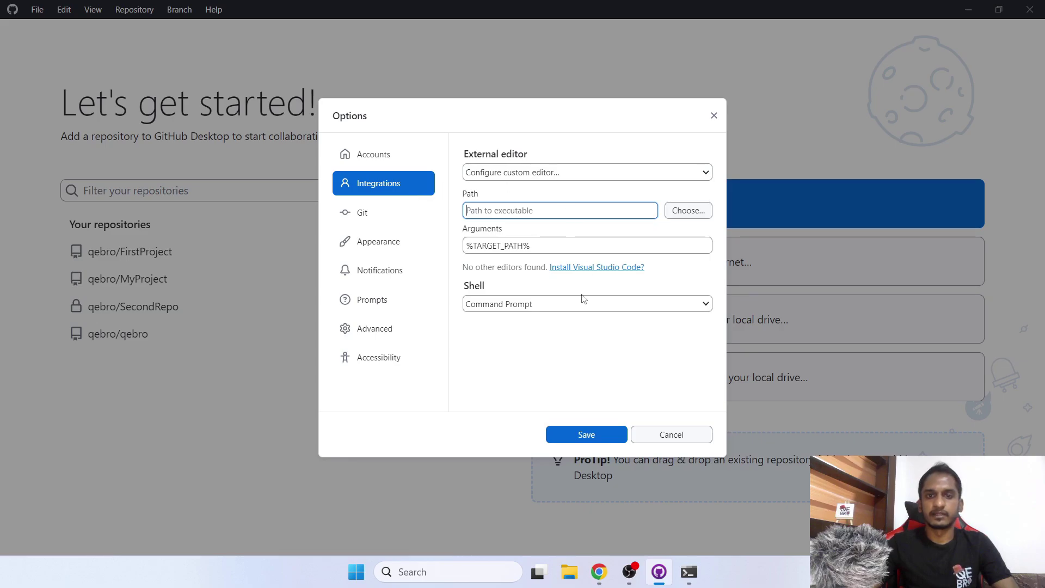
click(387, 225)
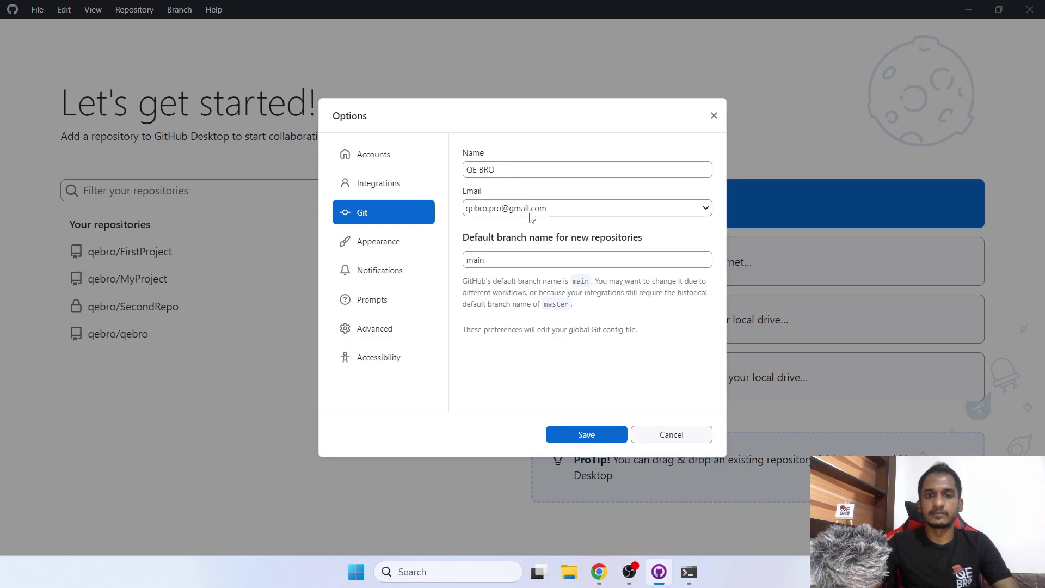
click(396, 242)
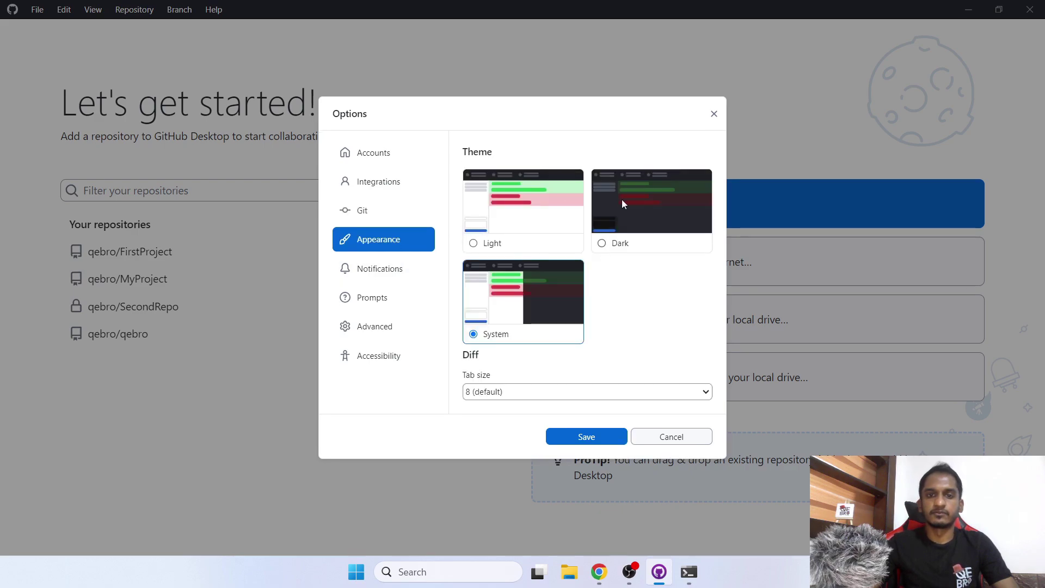
click(389, 277)
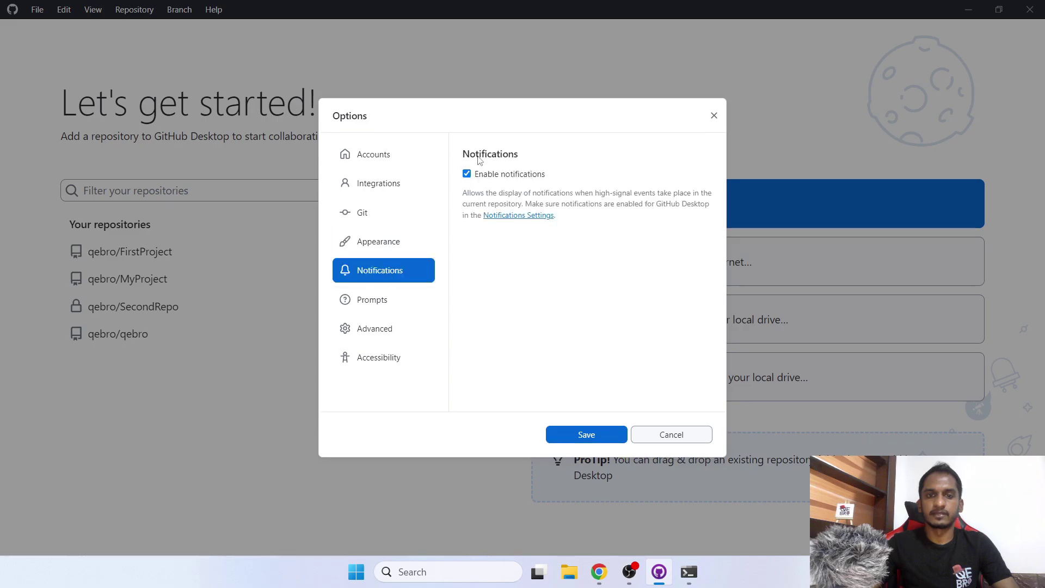
click(401, 329)
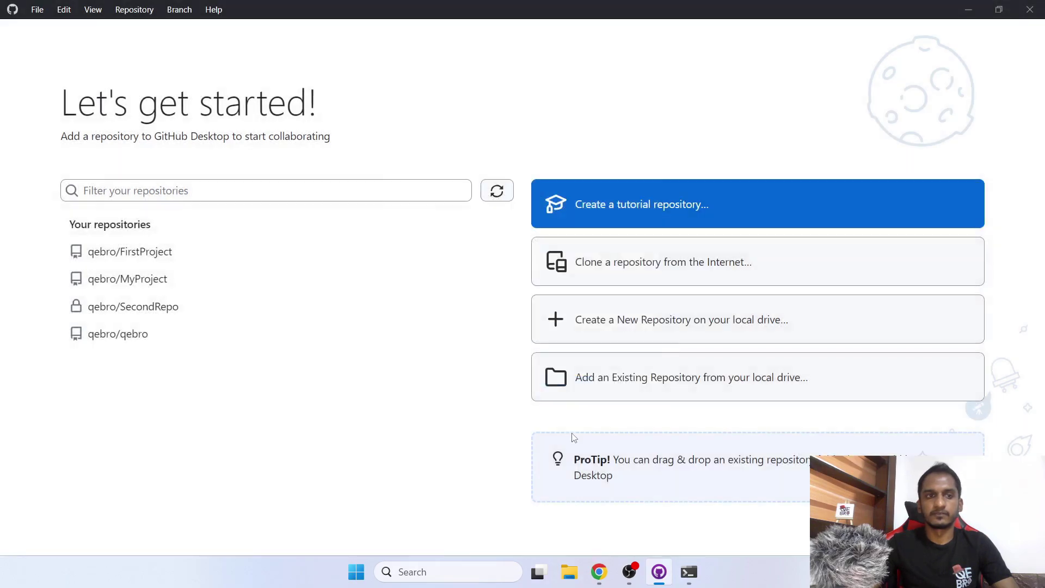
click(580, 435)
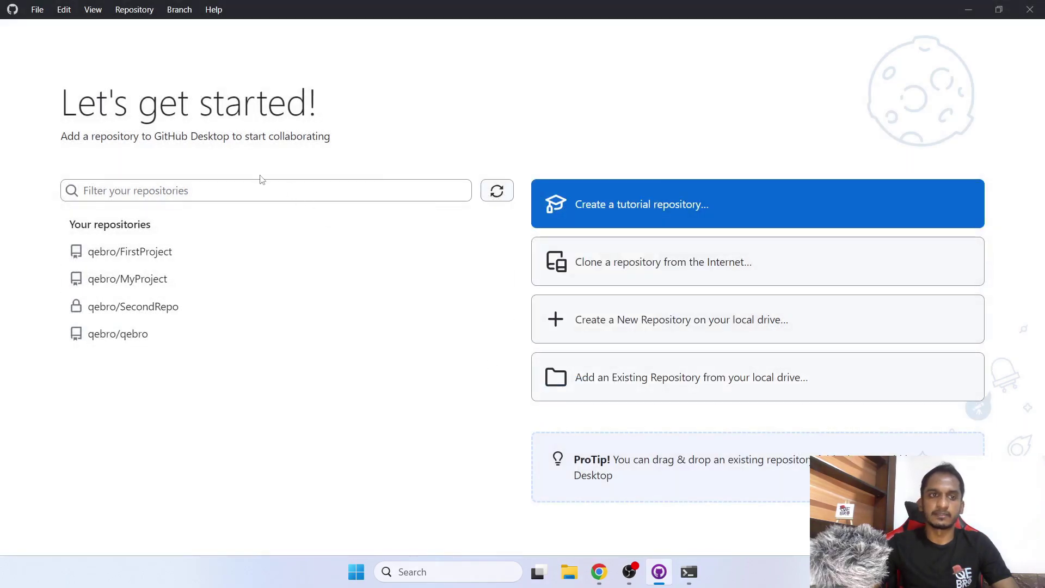
click(64, 10)
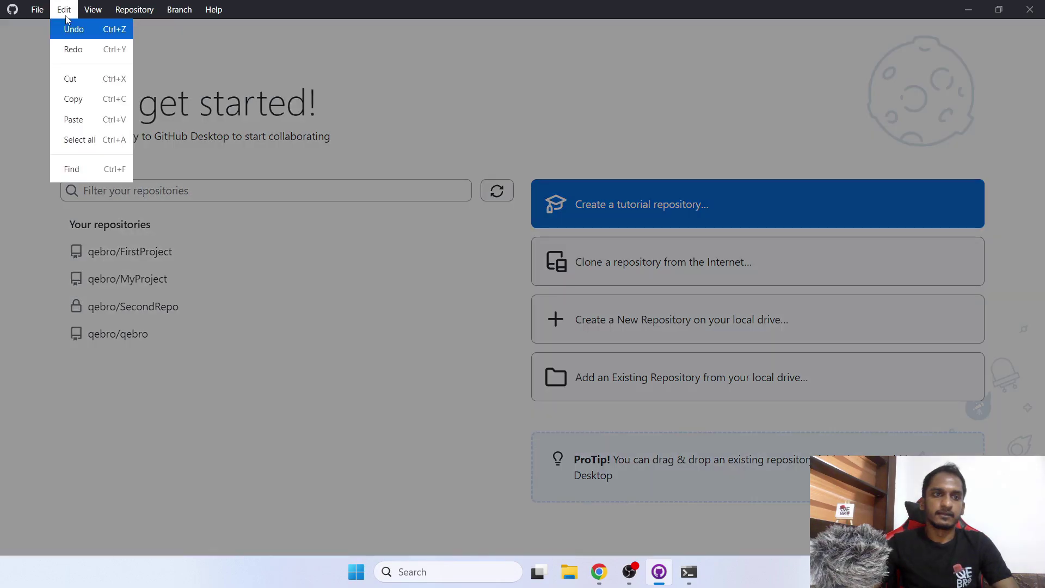
mouse_move(95, 17)
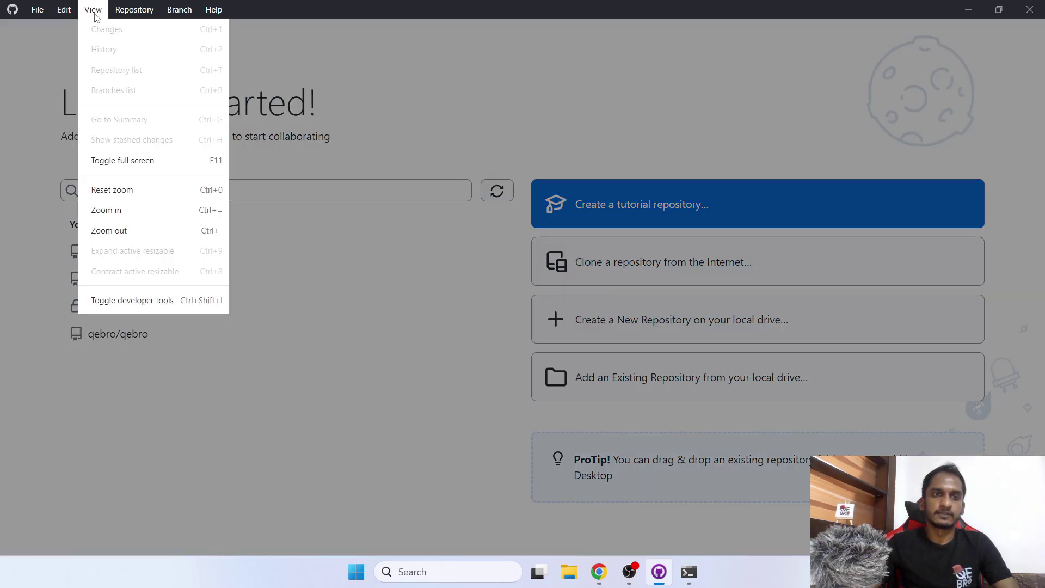
mouse_move(223, 13)
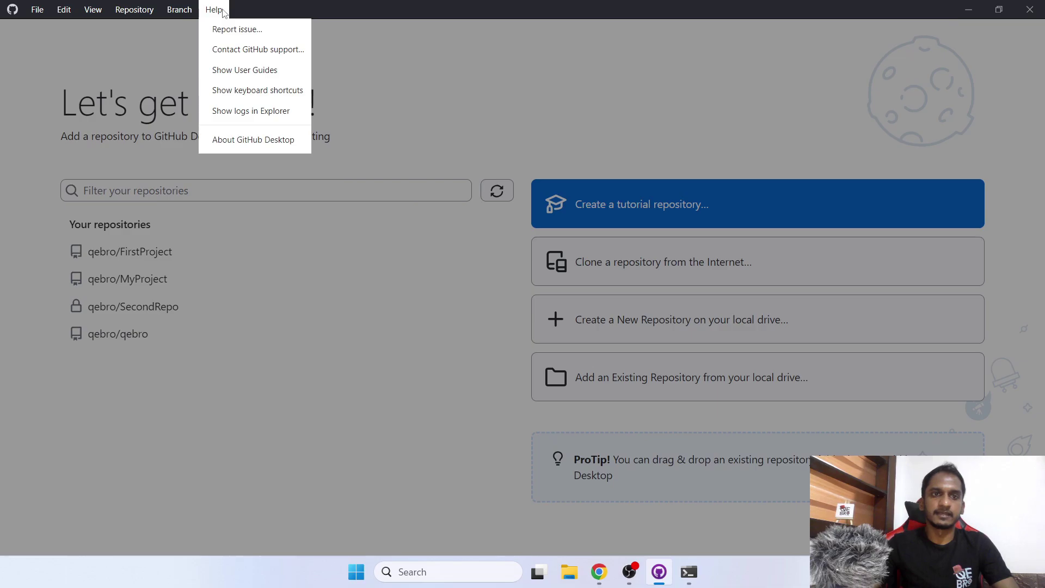
click(620, 162)
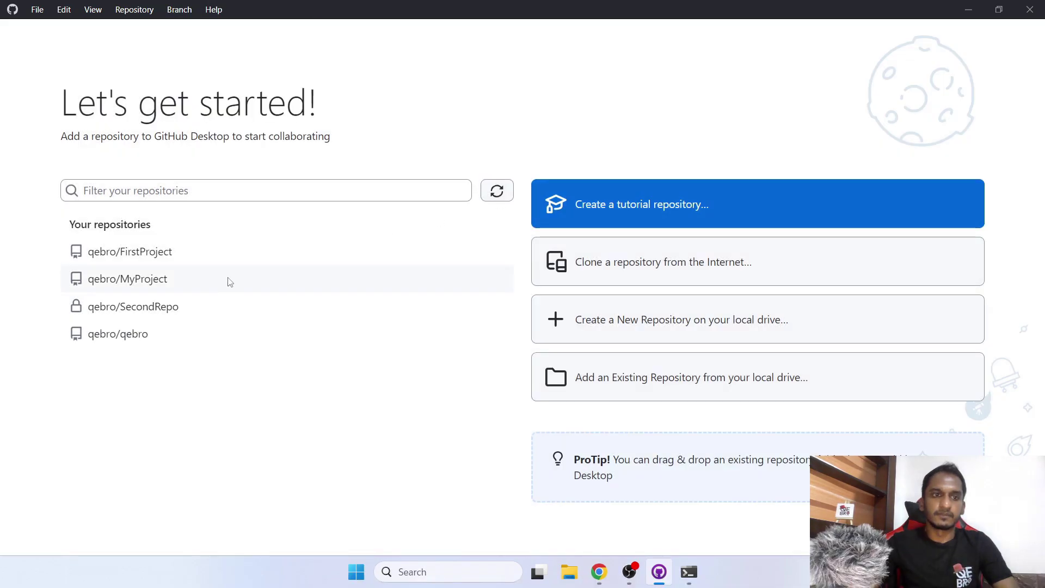
Open the clone form from qebro/FirstProject and clone the qebro repository into the Downloads\qebro folder.
click(155, 254)
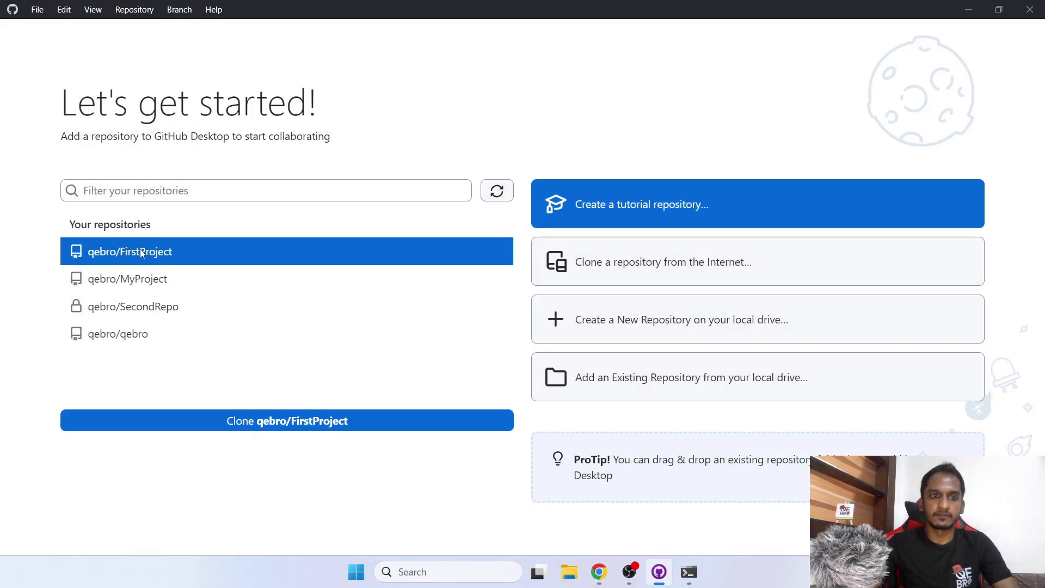
click(265, 431)
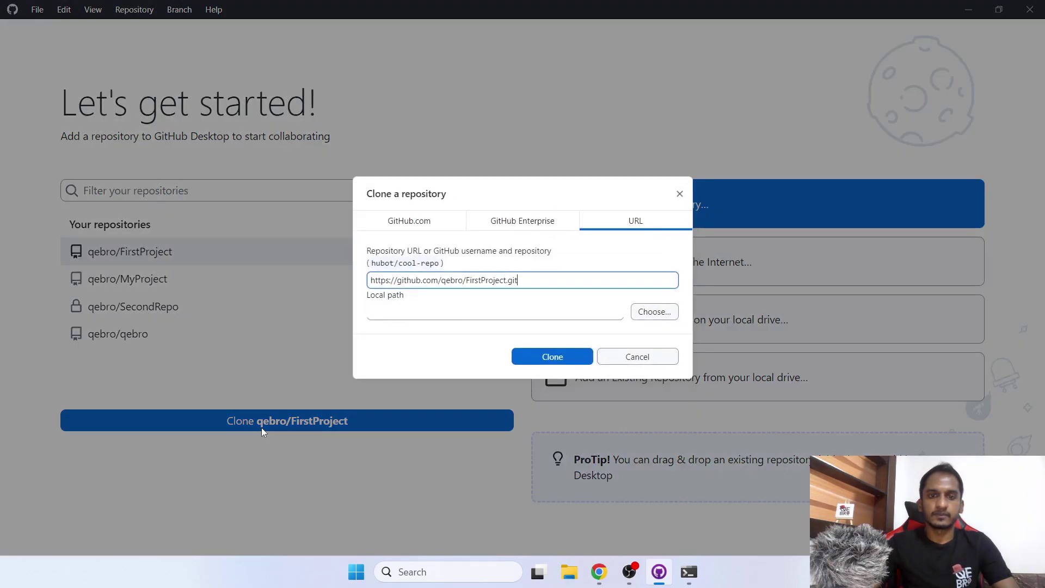
click(543, 357)
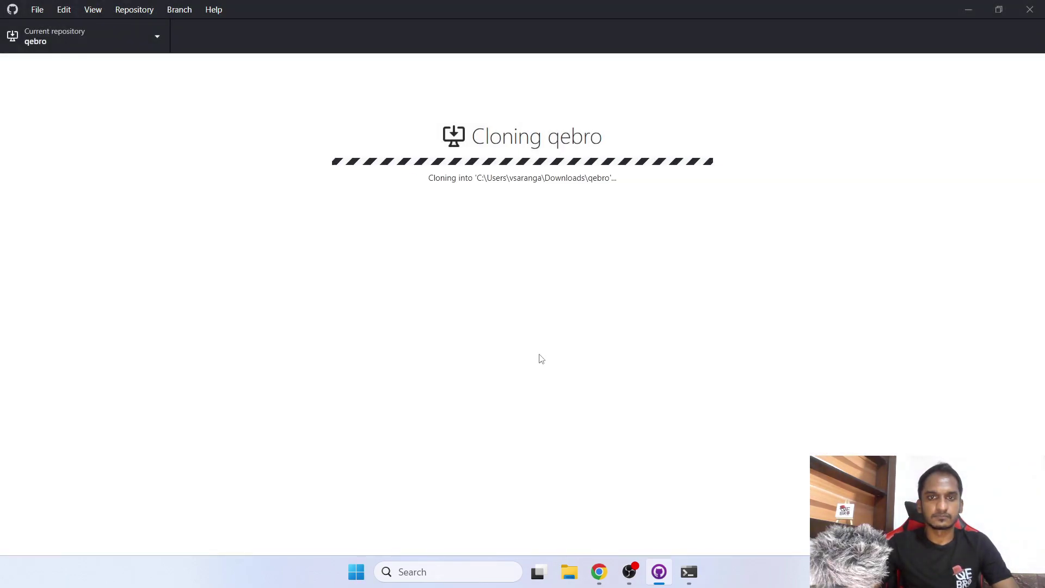
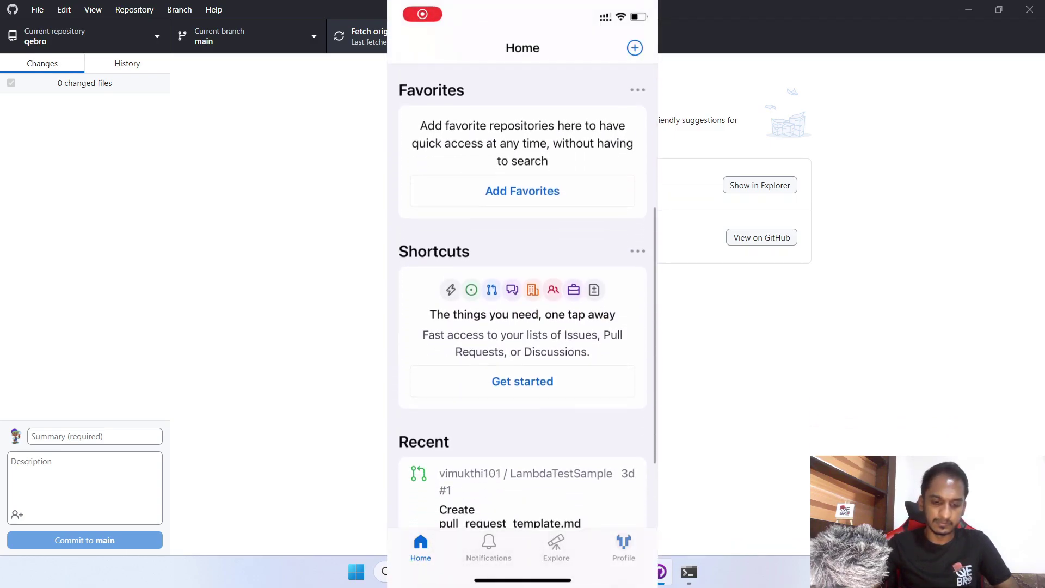
Switch to the GitHub mobile app and look through its Home, Notifications, Explore and Profile screens.
scroll(522, 294, up, 10)
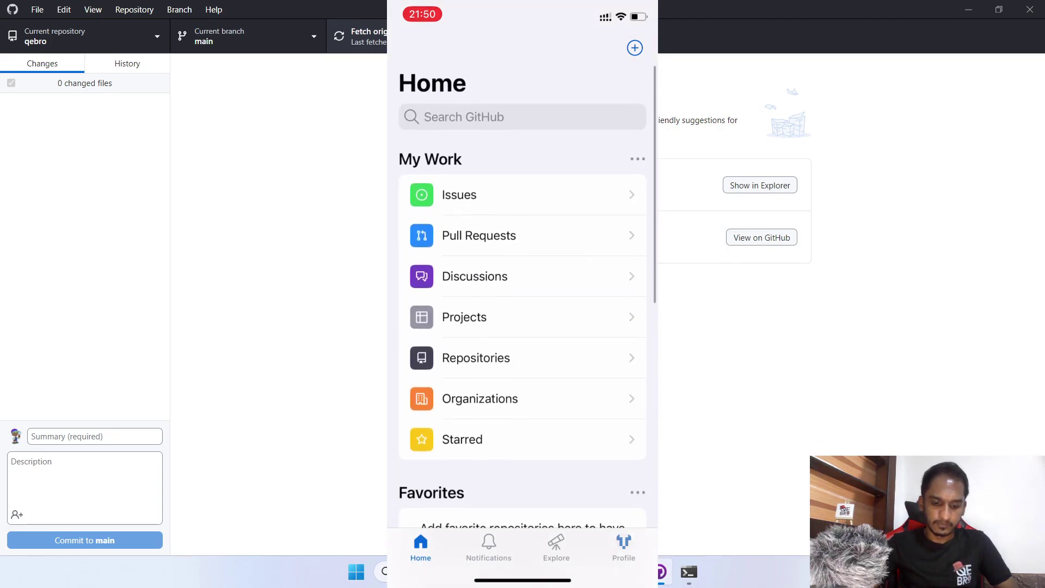
click(489, 548)
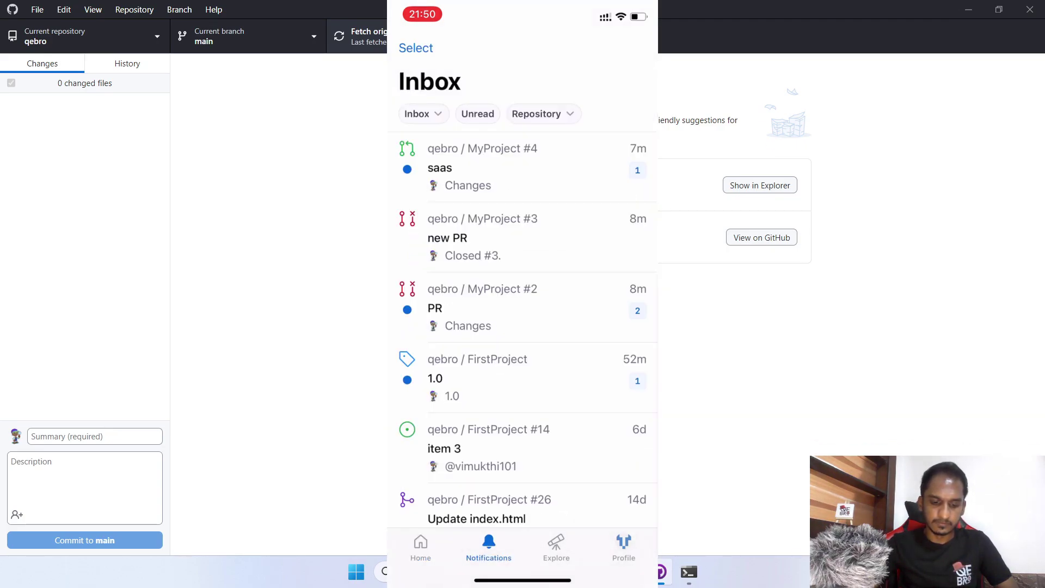
click(556, 544)
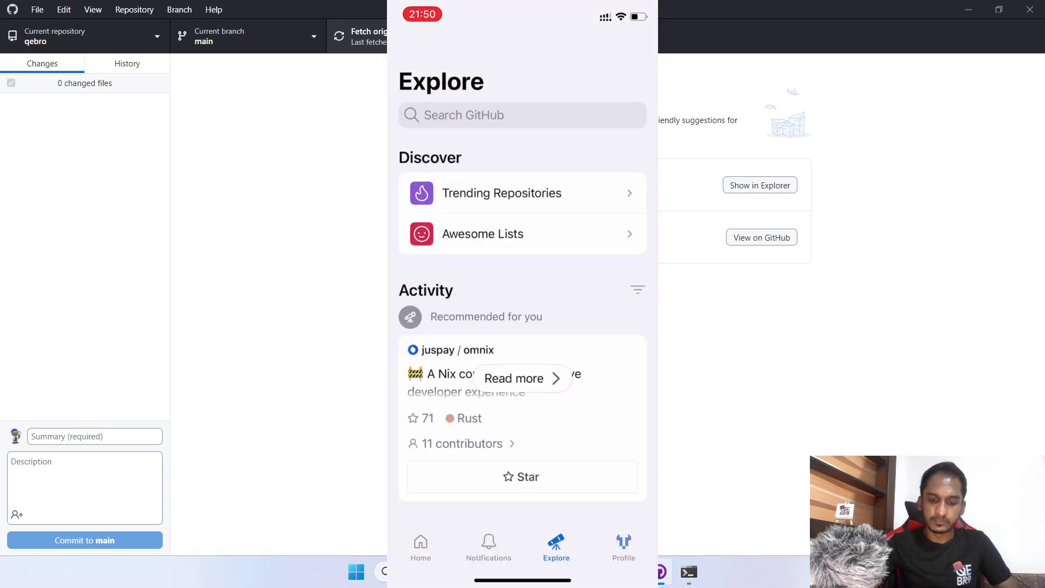
scroll(523, 300, down, 2)
scroll(523, 300, up, 2)
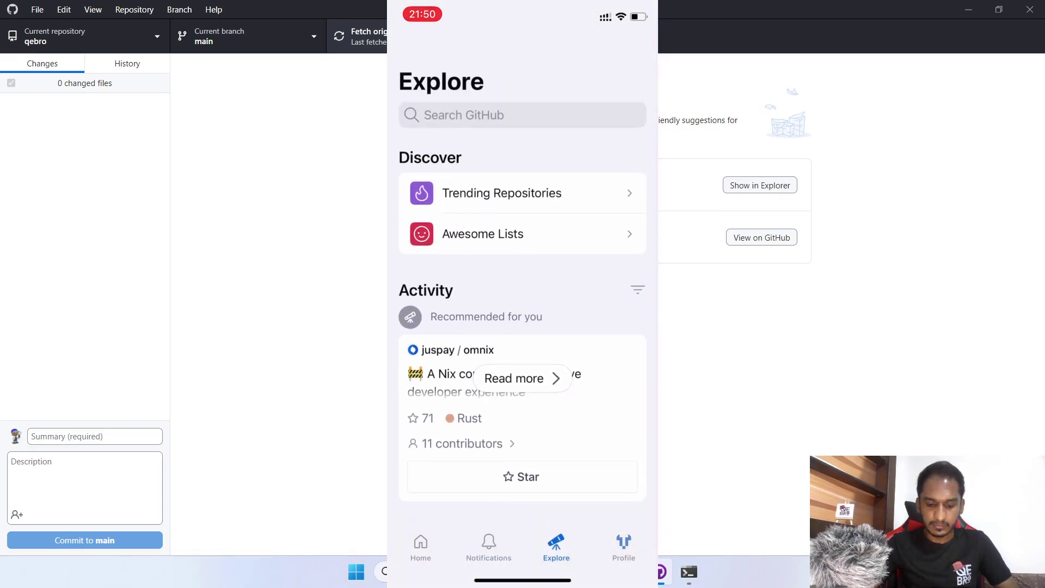
click(624, 544)
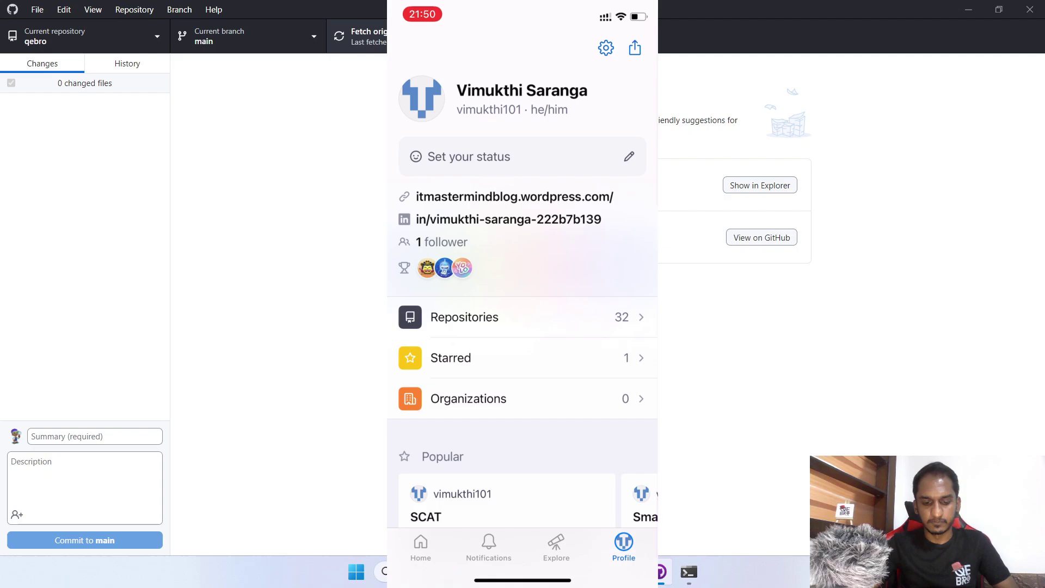
scroll(522, 300, down, 5)
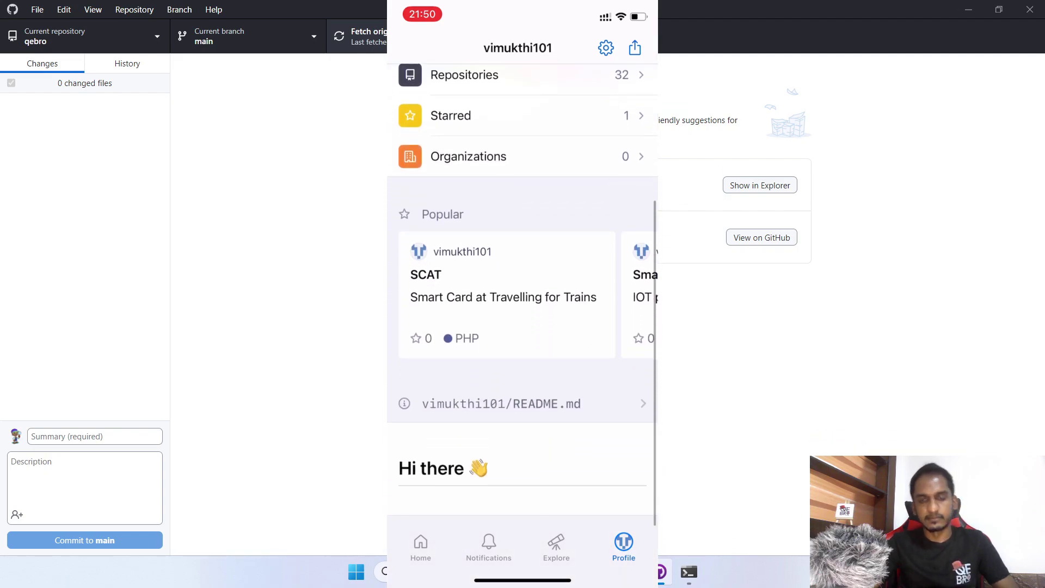
scroll(522, 294, up, 4)
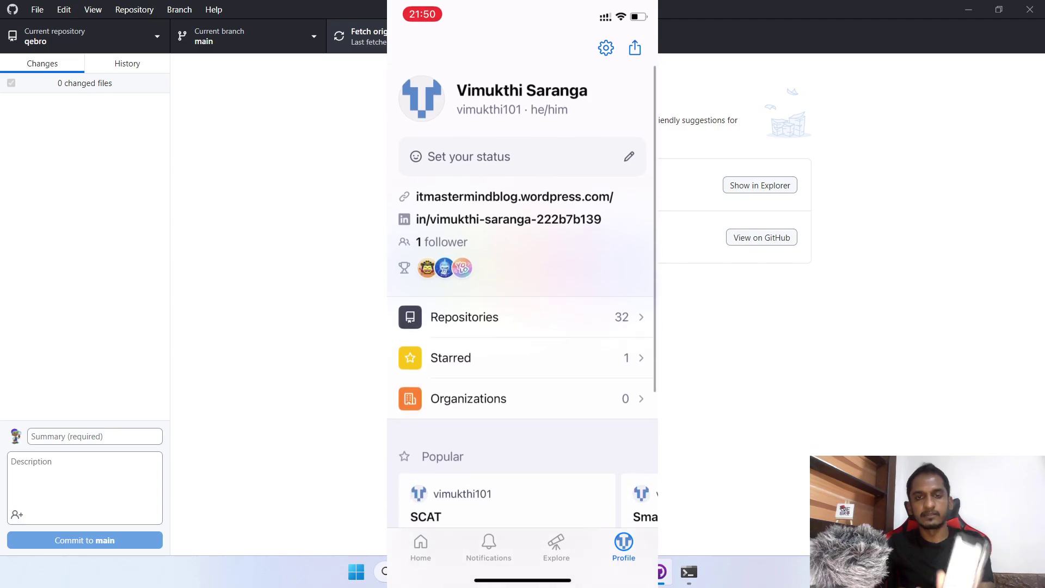
View the list of open issues in the mobile app and read the description of issue "haha" in skills-connect-the-dots.
click(430, 539)
click(459, 193)
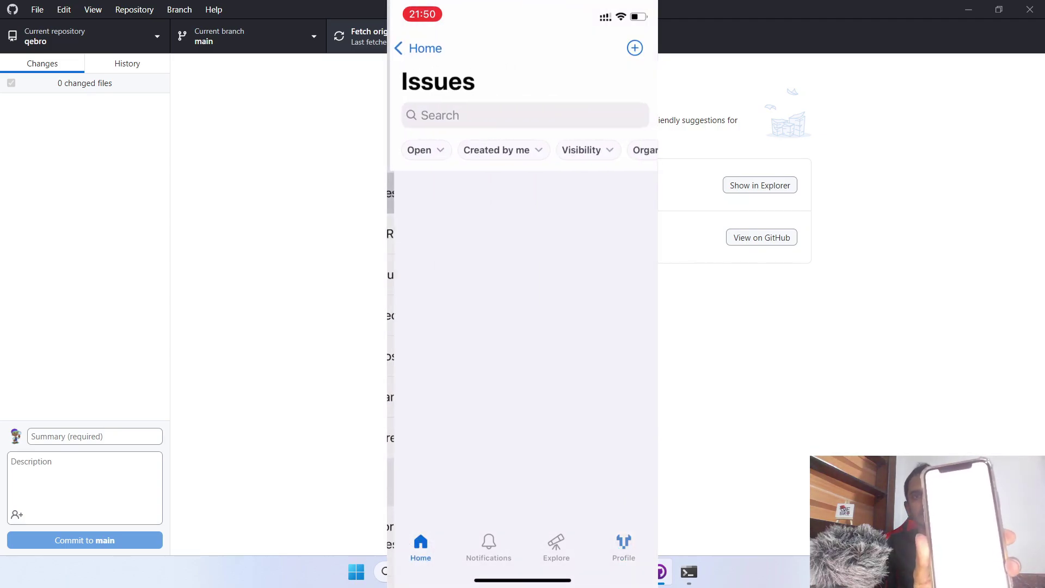
scroll(523, 294, down, 2)
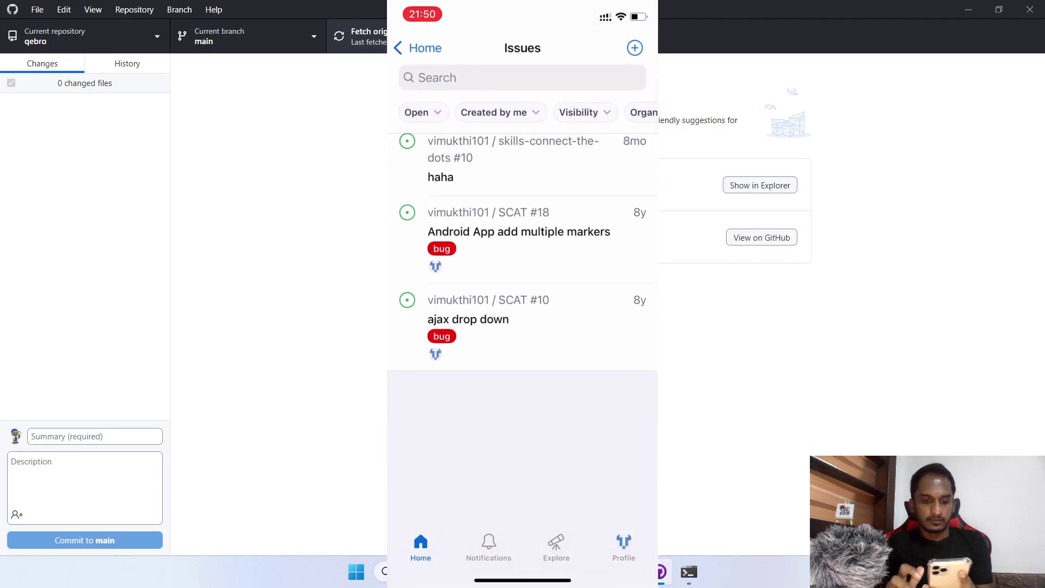
scroll(523, 294, up, 3)
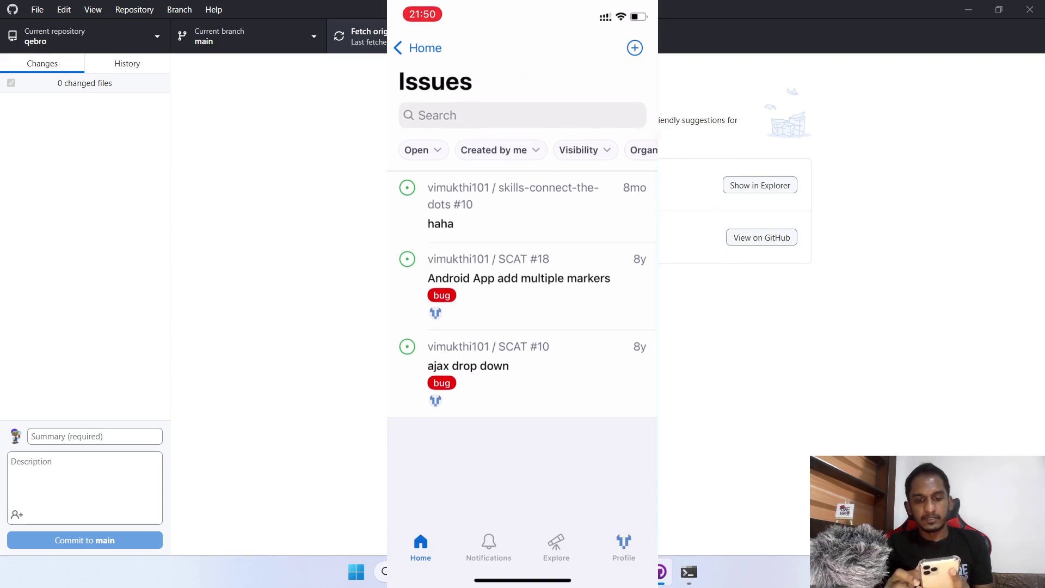
click(512, 206)
scroll(523, 294, down, 5)
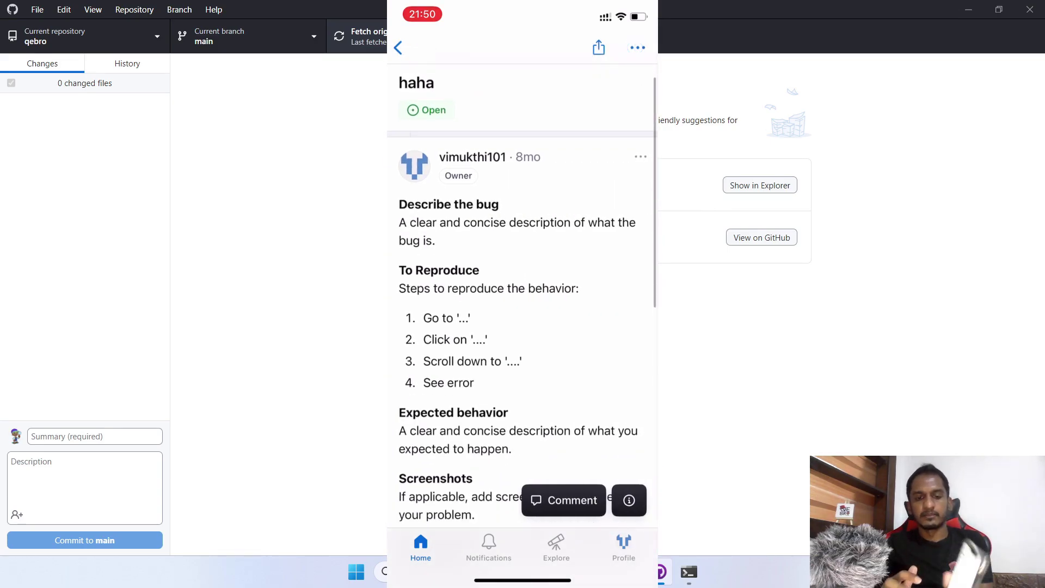
scroll(522, 294, up, 5)
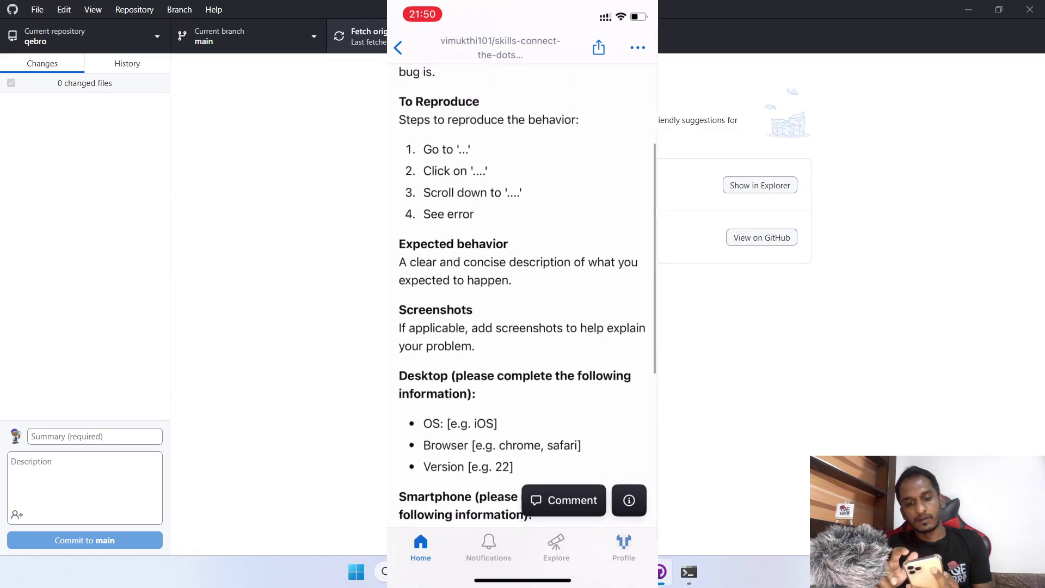
View the comment form for issue "haha" without commenting, check the issue's extra options, and return to the Home screen.
click(564, 500)
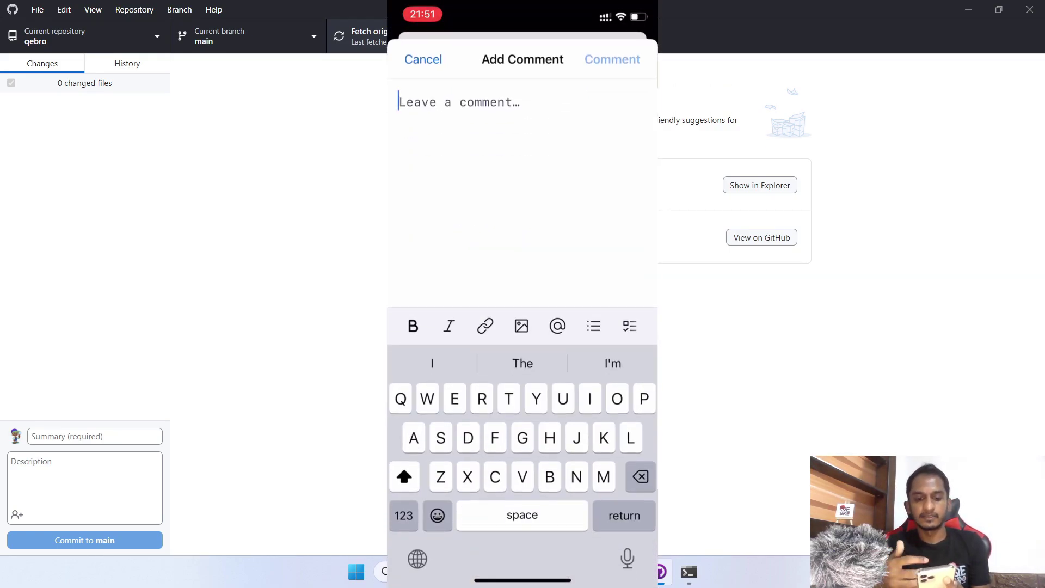
click(423, 59)
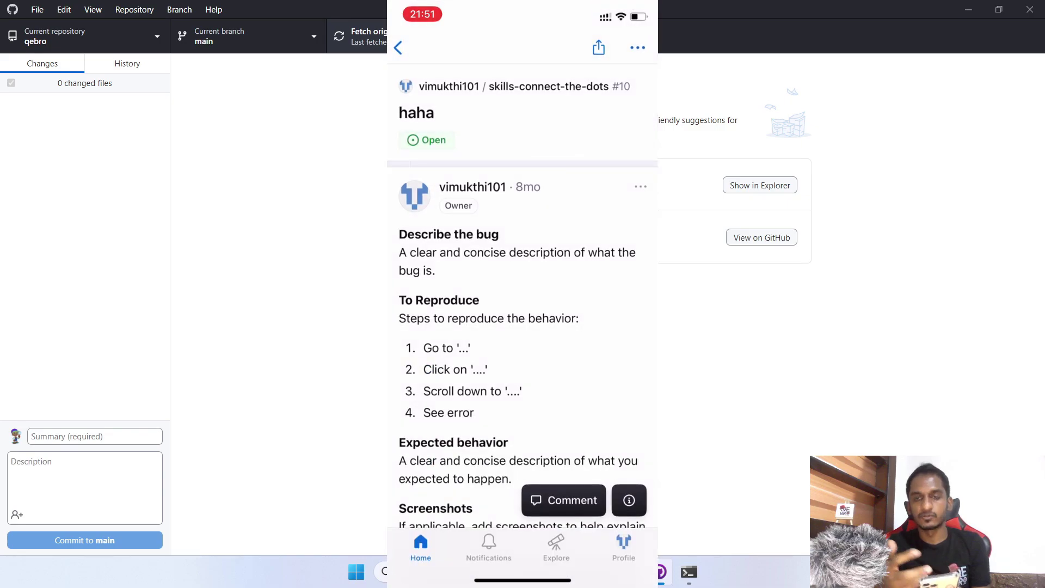
click(637, 47)
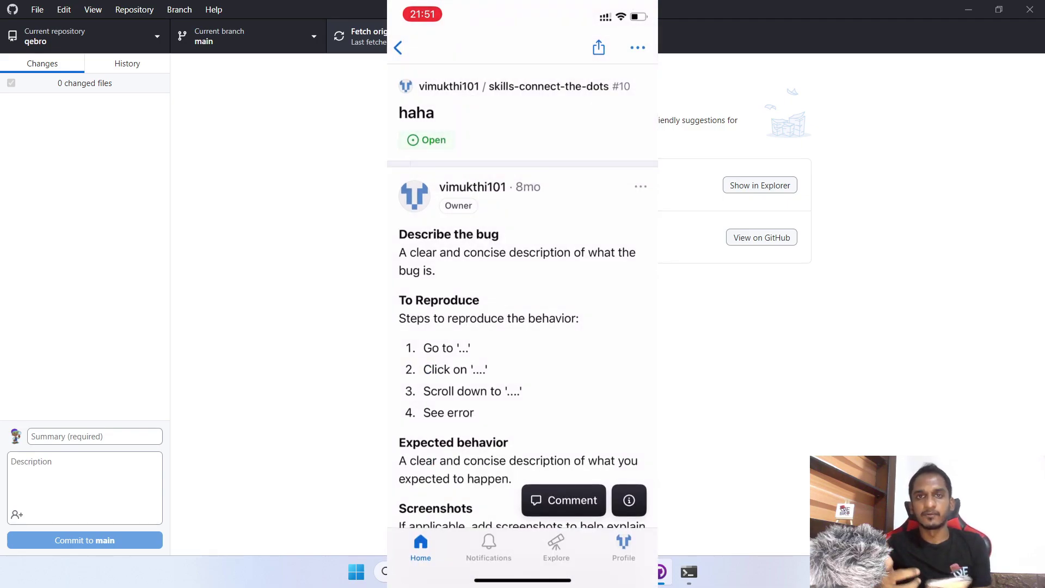
click(398, 48)
click(417, 48)
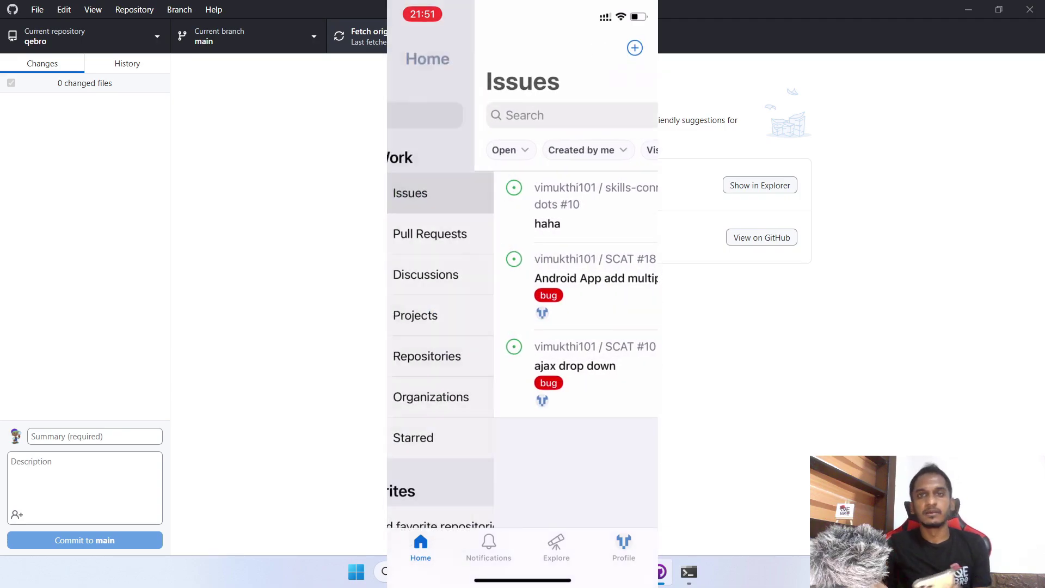
Open the LambdaTestSample pull request "Create pull_request_template.md" and examine its changes, review status, checks and merge options.
click(476, 233)
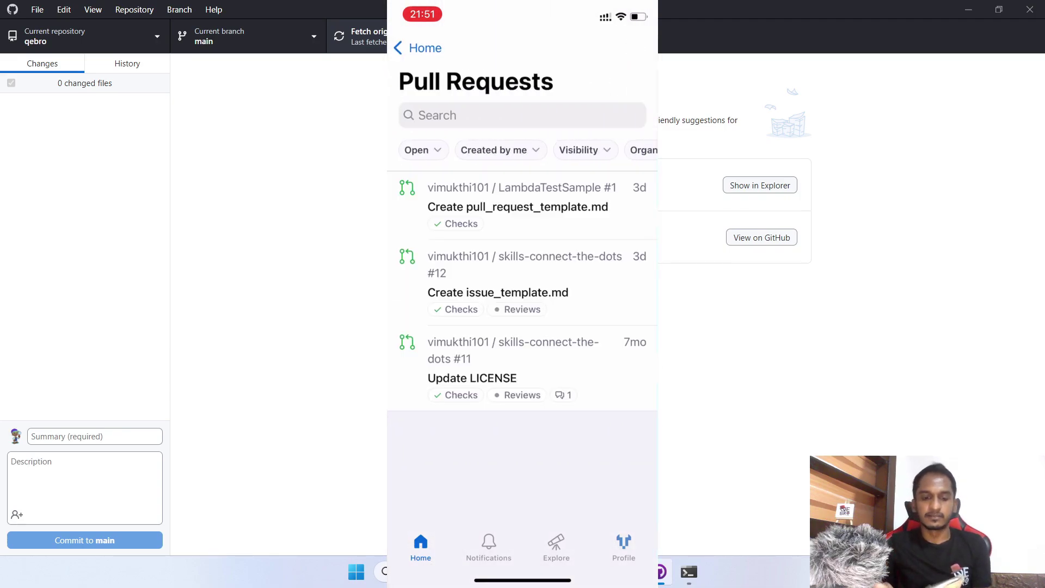
click(518, 207)
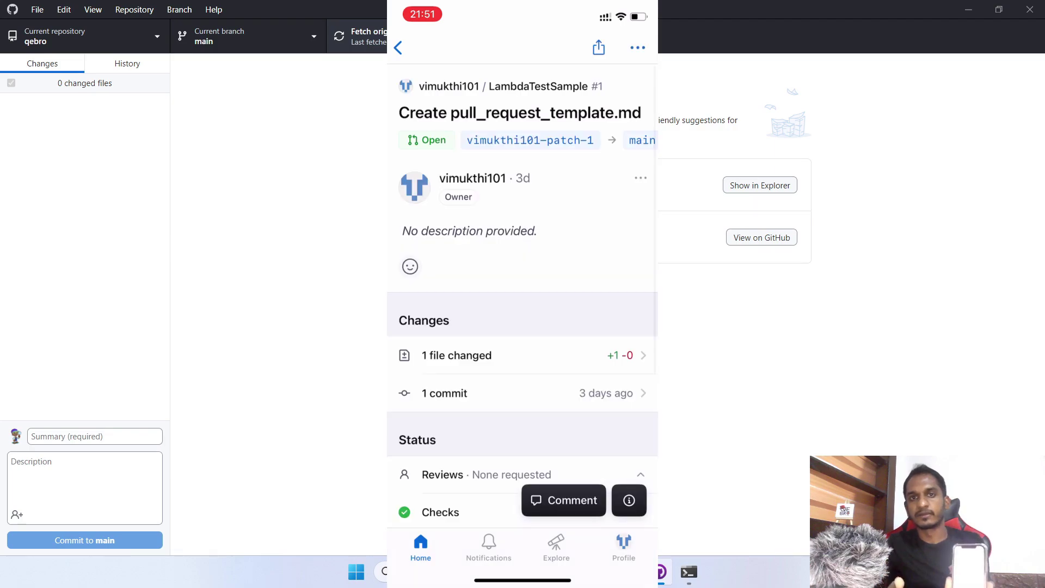
scroll(522, 294, down, 5)
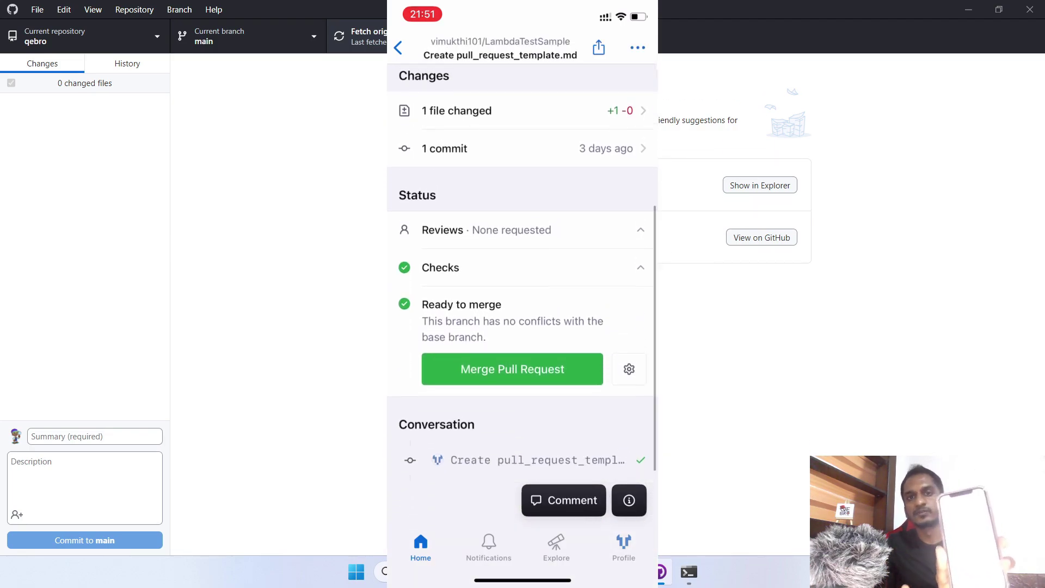
Check the comment form and extra options of the "Create pull_request_template.md" pull request without commenting, and return to the Home screen.
scroll(523, 294, up, 5)
click(563, 499)
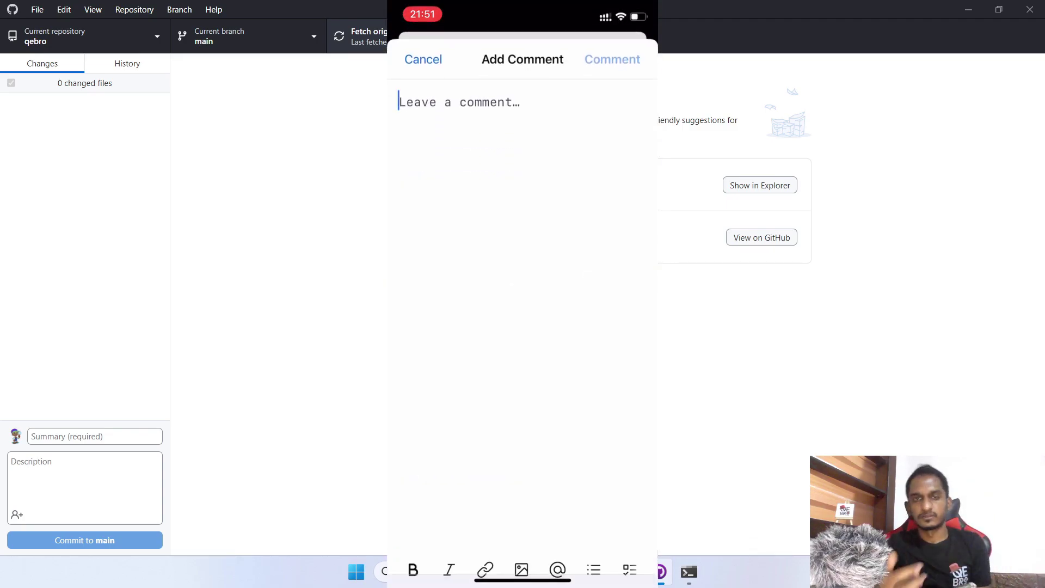
click(423, 60)
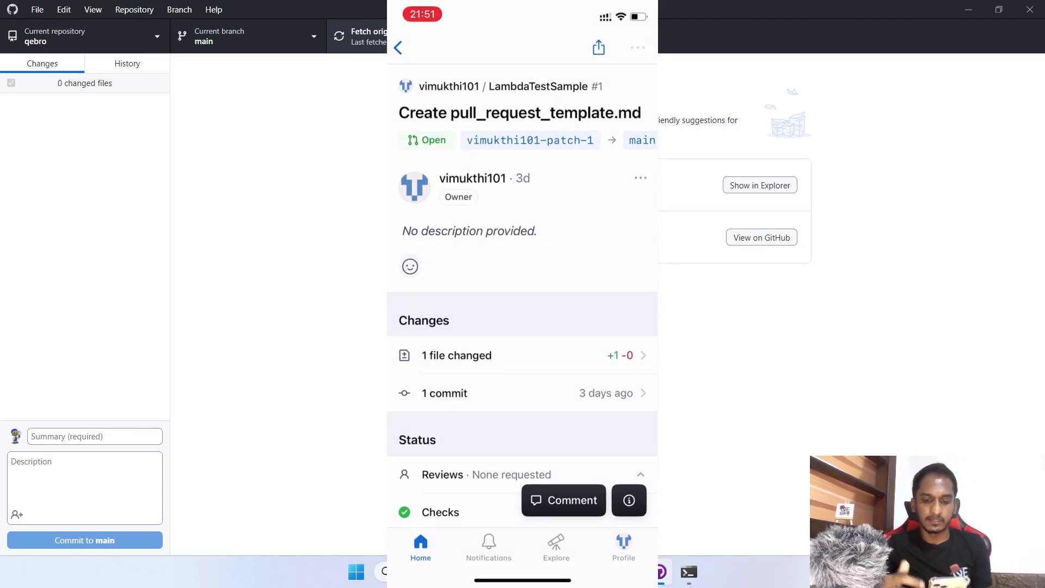
click(638, 48)
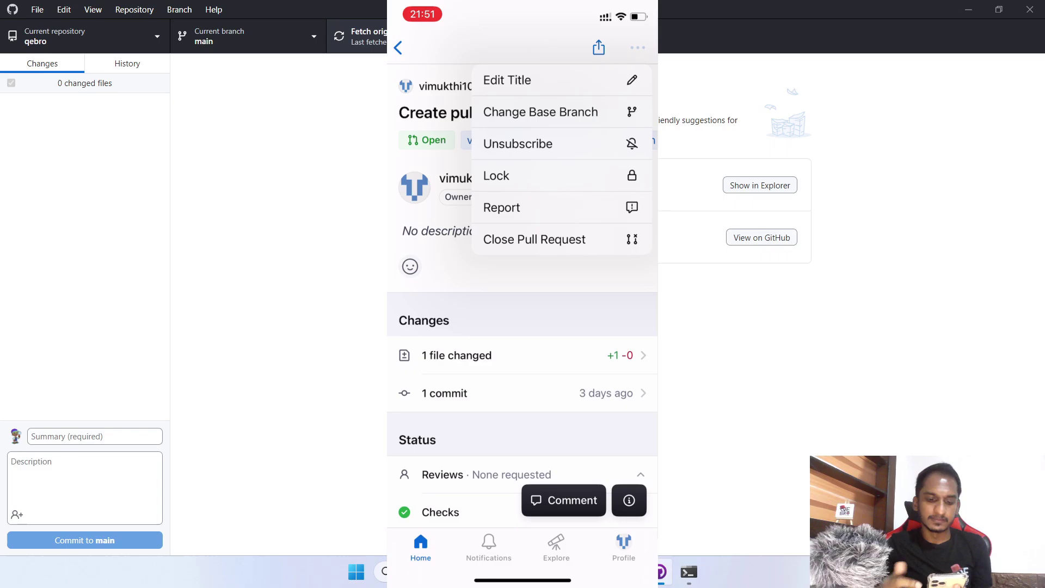
click(398, 48)
click(398, 48)
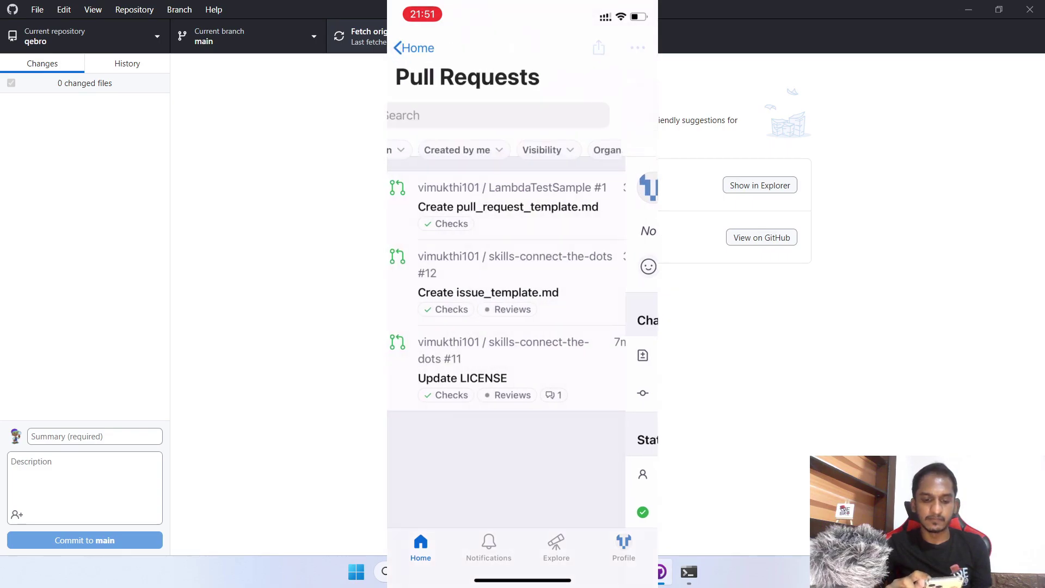
click(414, 47)
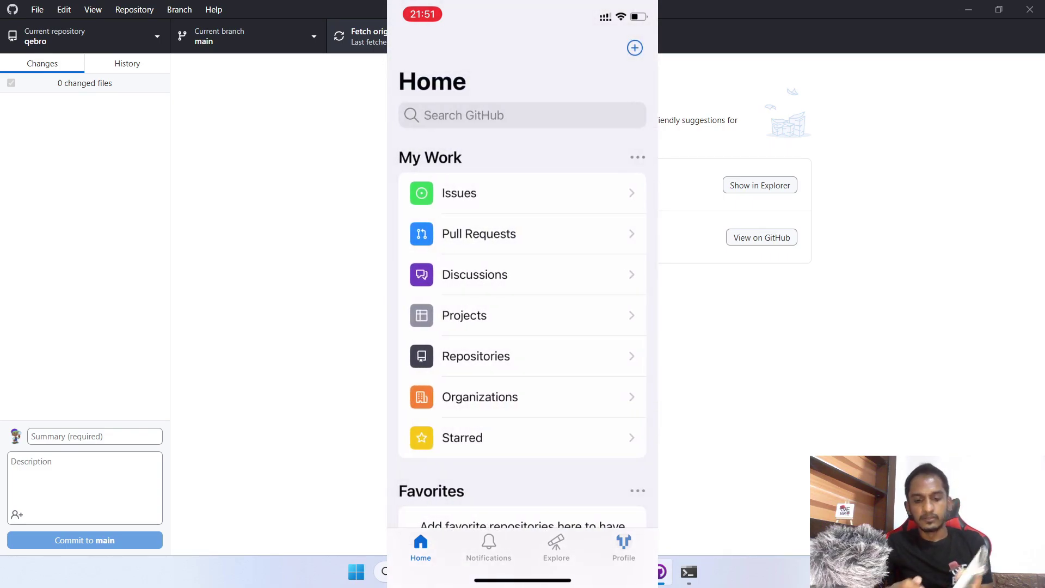
Start a new issue in skills-connect-the-dots from the Bug report template to view its form, and discard the draft.
click(635, 48)
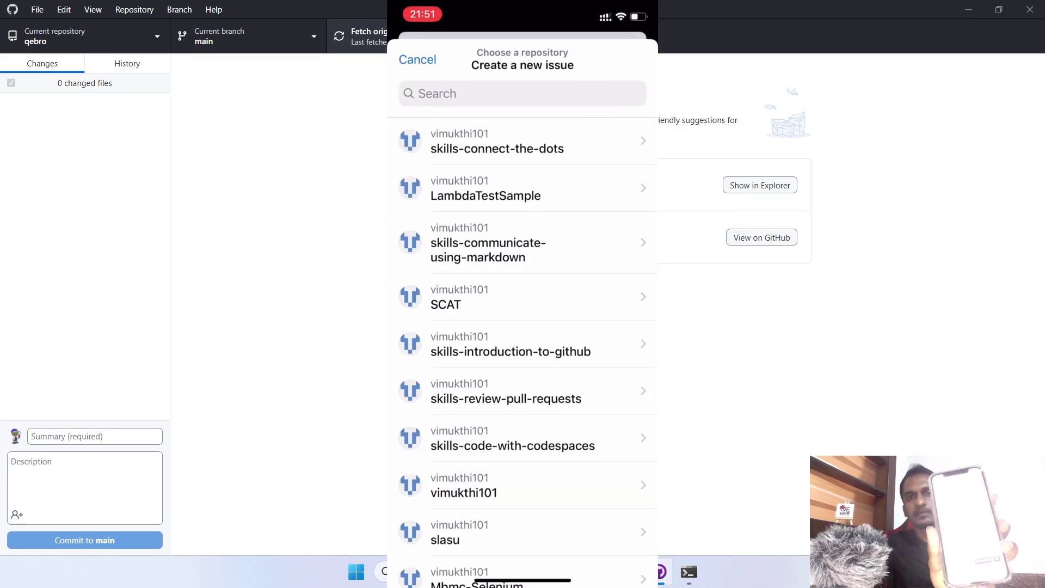
click(497, 141)
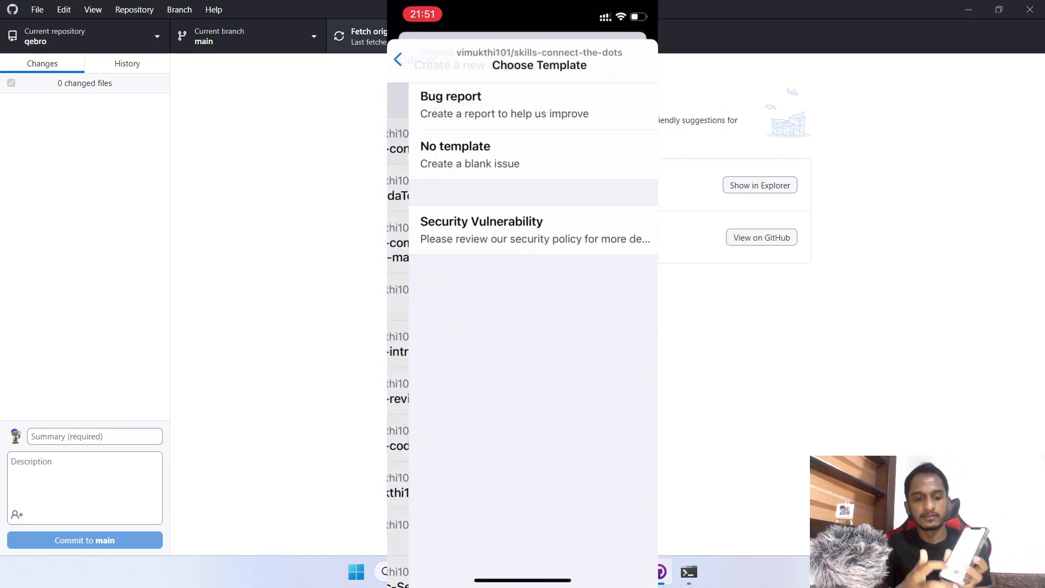
click(483, 104)
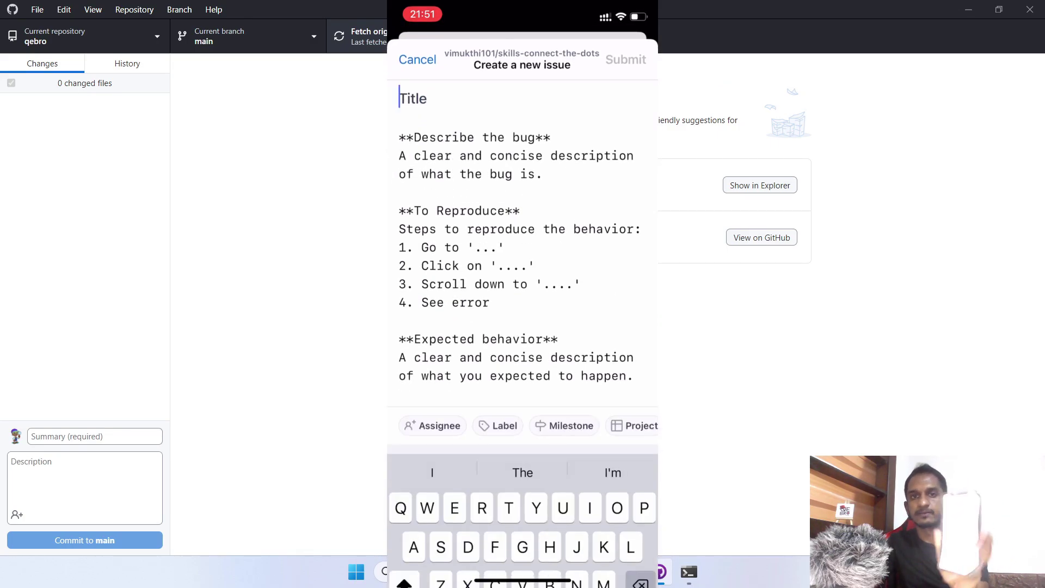
click(418, 59)
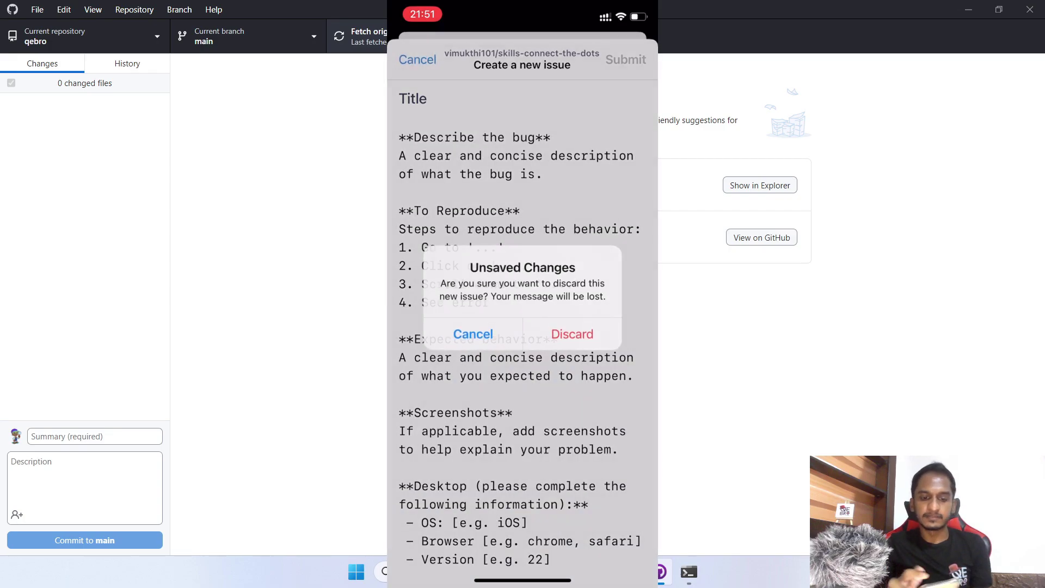
click(571, 333)
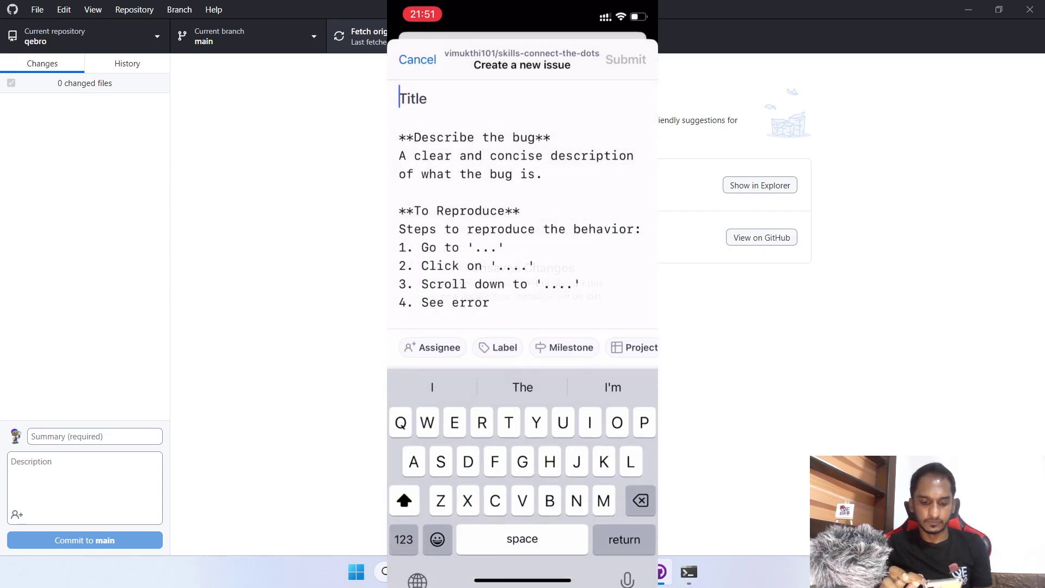
click(401, 56)
click(417, 59)
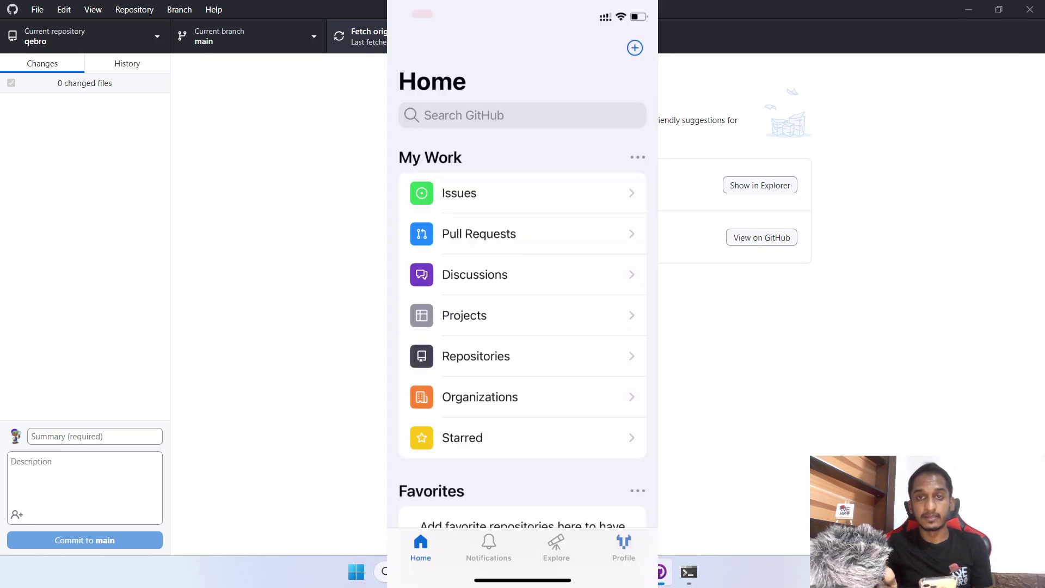
Look through the Favorites, Shortcuts and Recent sections of the mobile app's Home screen.
scroll(522, 300, down, 9)
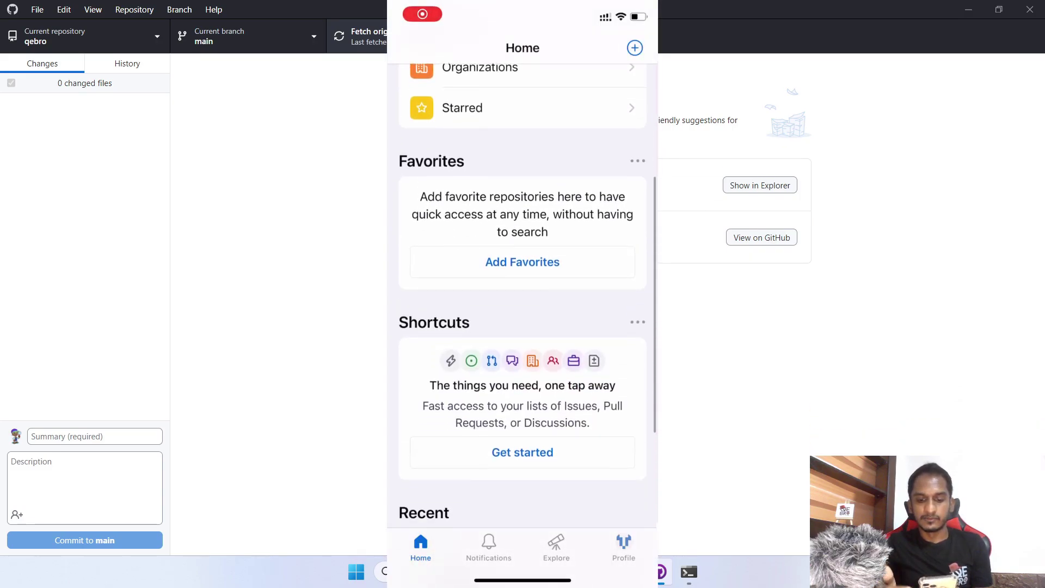
scroll(523, 299, down, 2)
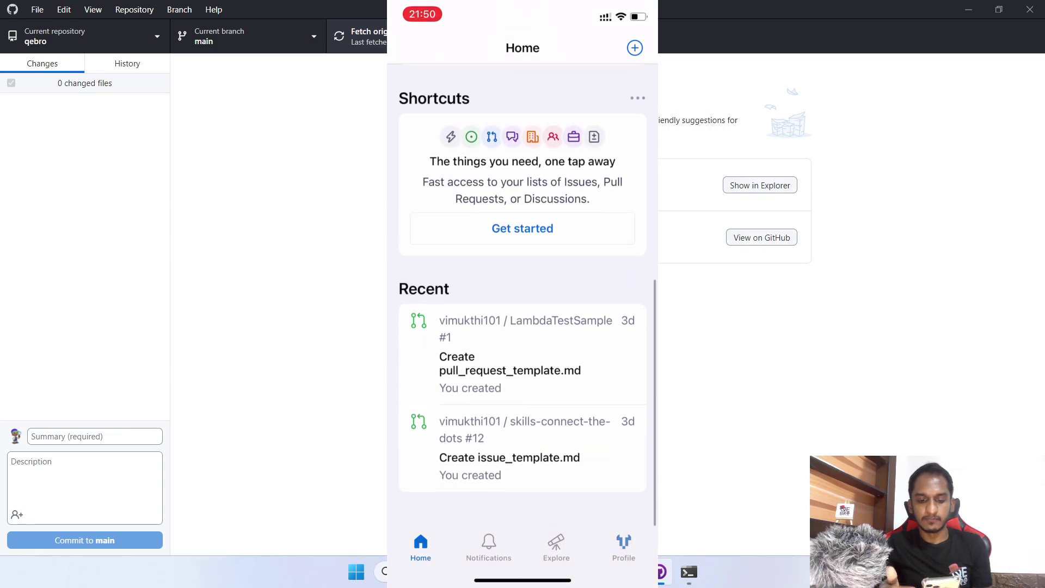
scroll(523, 299, up, 10)
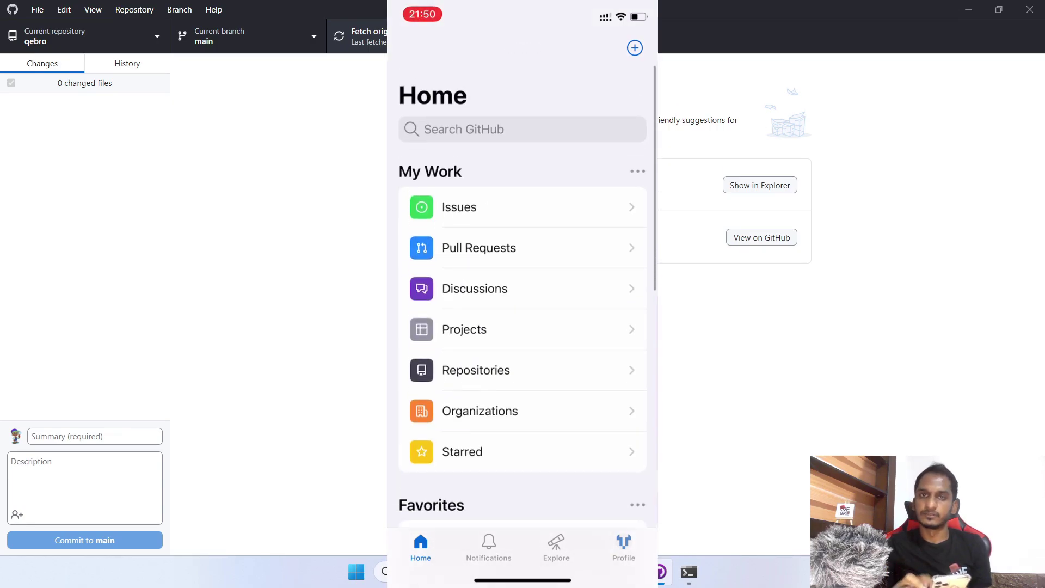
Look through the Notifications inbox, the Explore screen and the Profile screen of the mobile app.
click(488, 547)
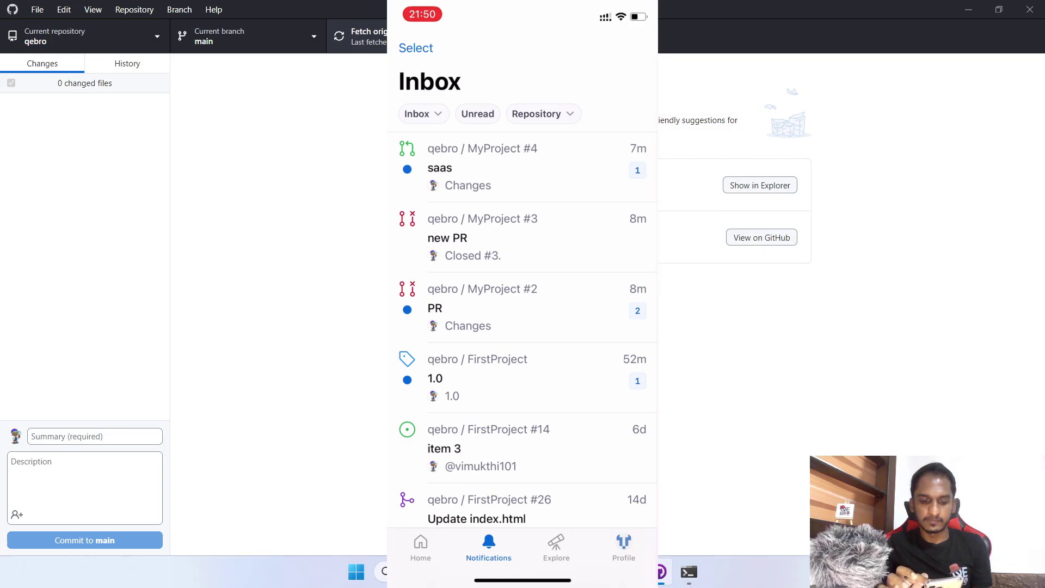
click(556, 547)
scroll(522, 300, down, 2)
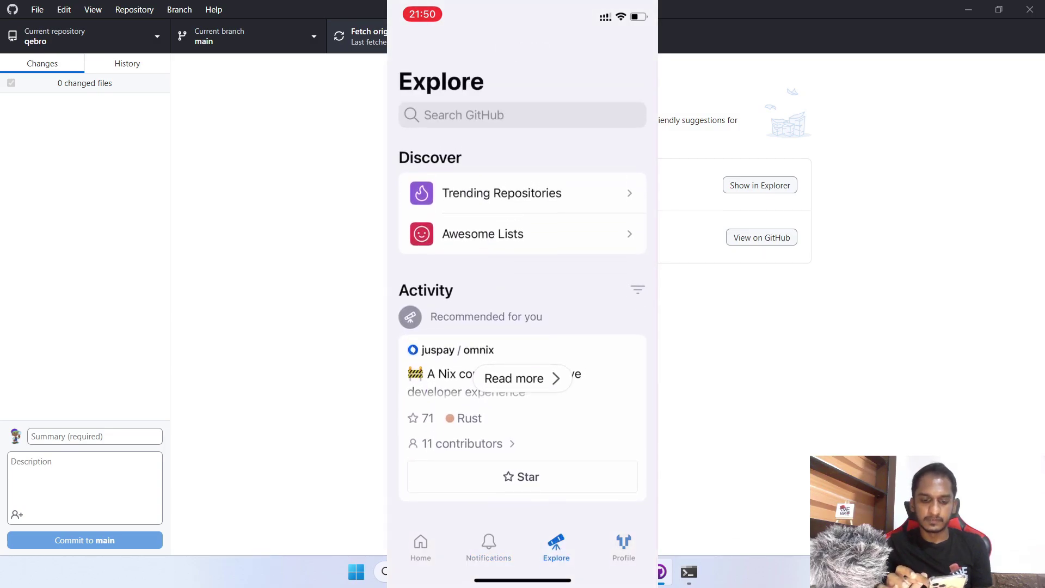
click(624, 548)
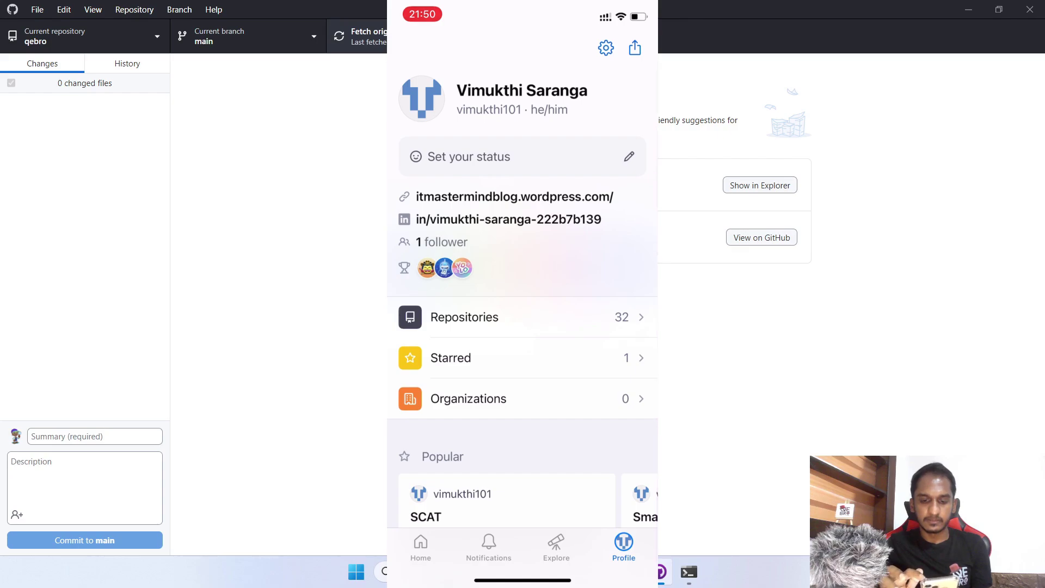
scroll(523, 300, down, 5)
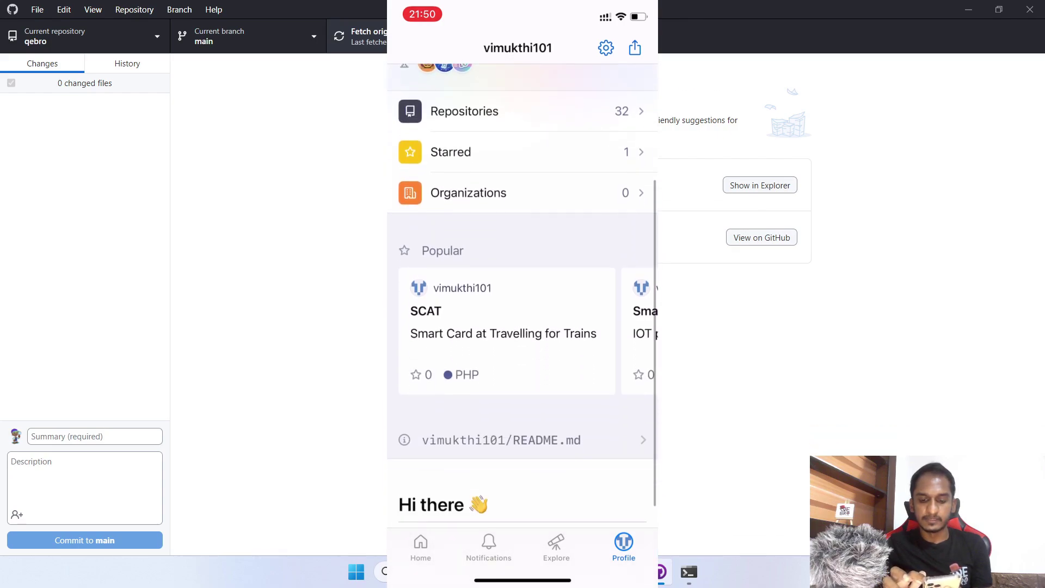
scroll(523, 299, up, 3)
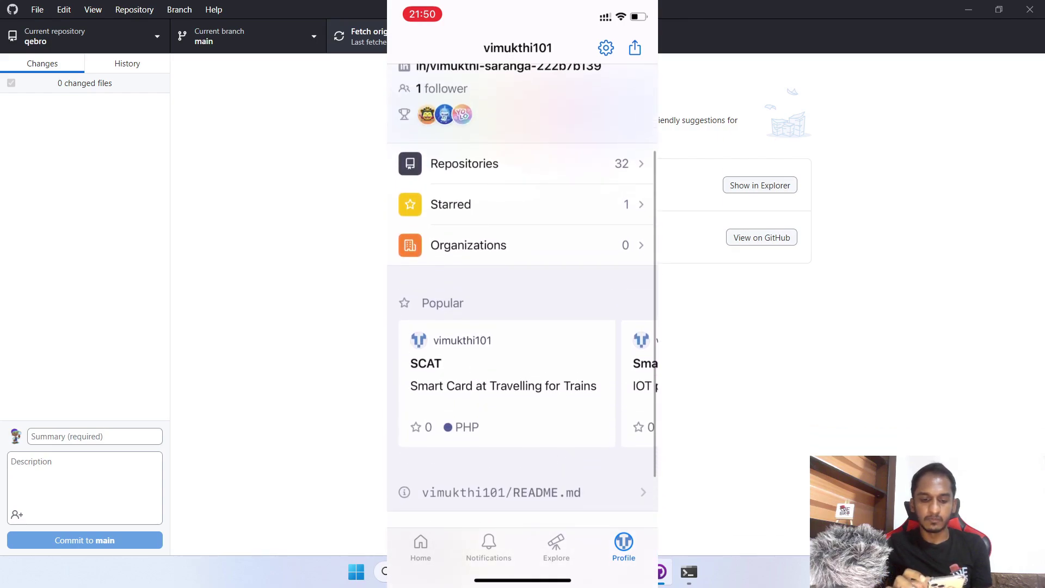
scroll(523, 300, up, 2)
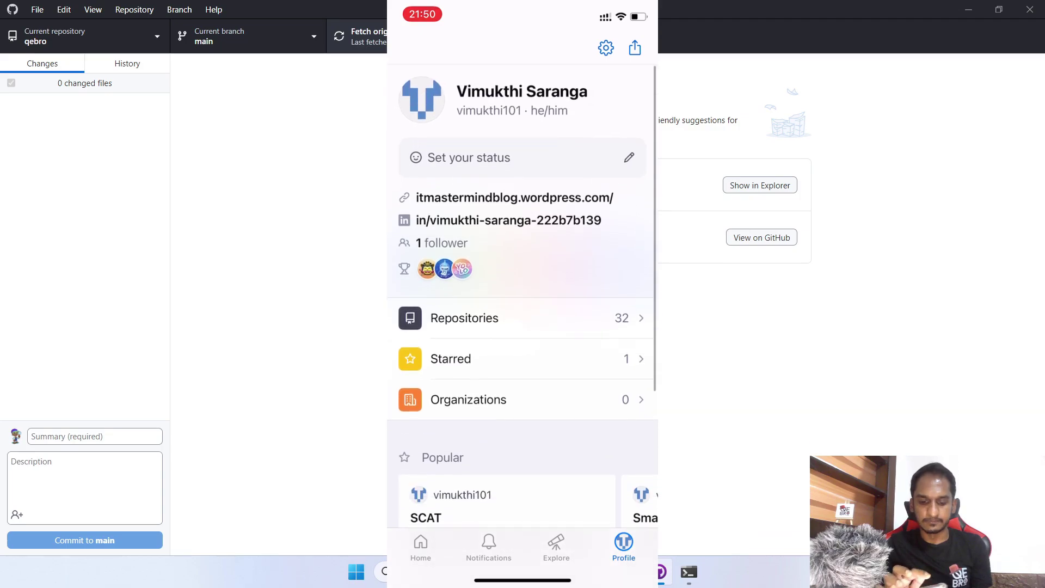
View the open issues list from the Home screen and read the description of issue "haha" in skills-connect-the-dots.
click(420, 546)
click(474, 193)
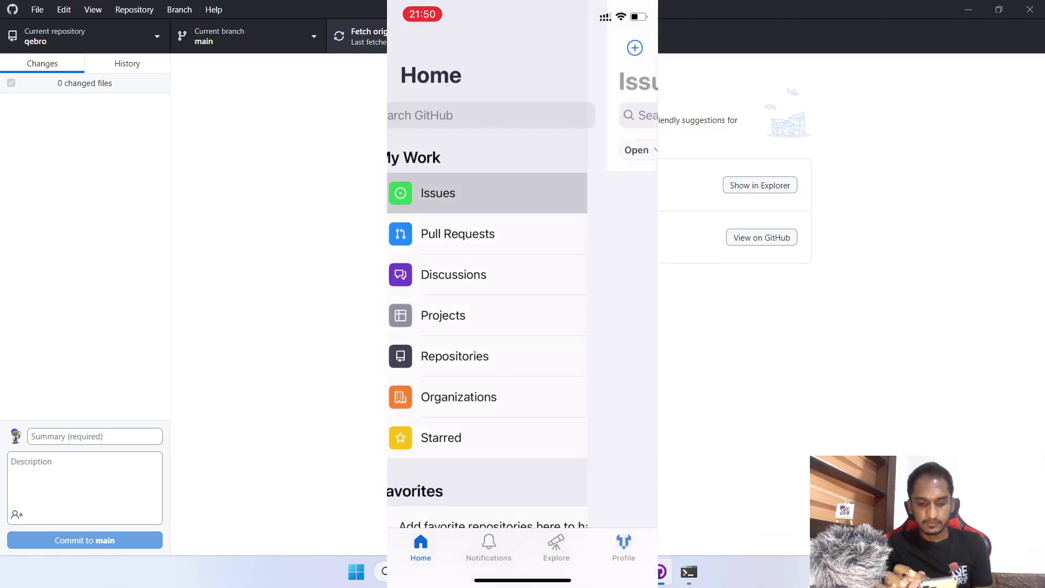
scroll(523, 299, down, 2)
scroll(522, 300, up, 2)
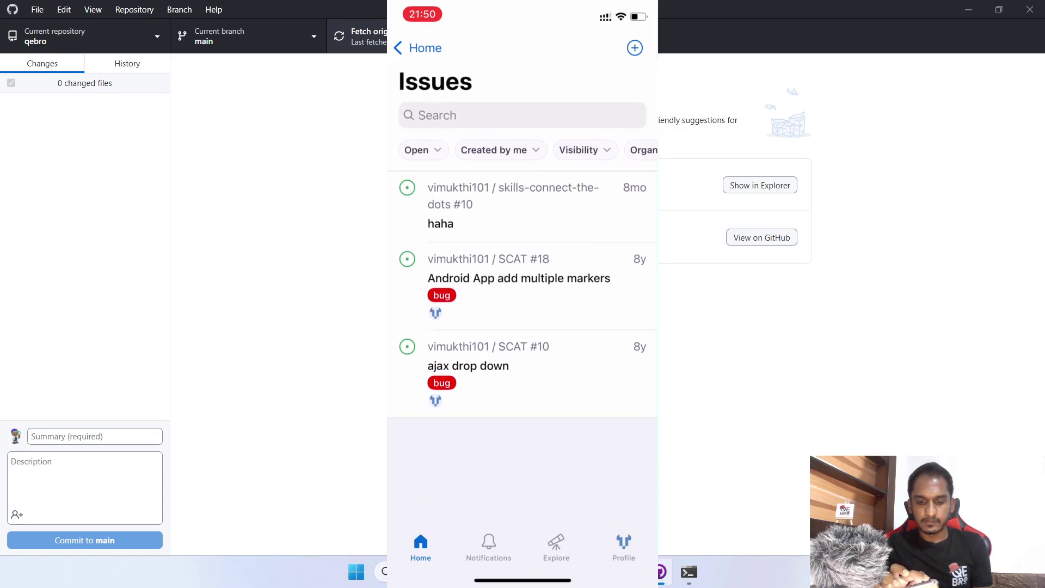
click(512, 206)
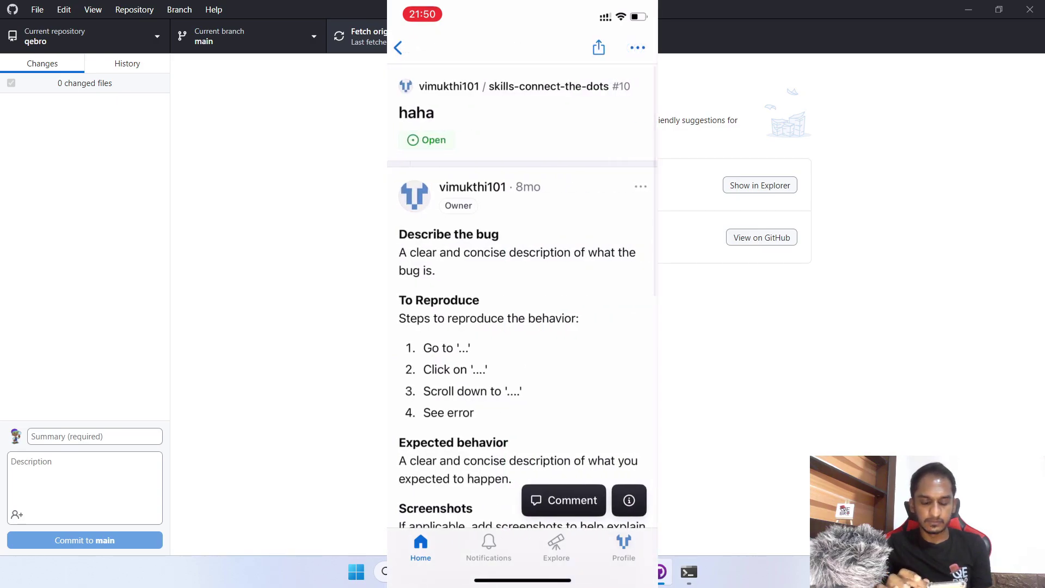
scroll(522, 300, down, 4)
scroll(522, 299, down, 4)
scroll(523, 300, up, 6)
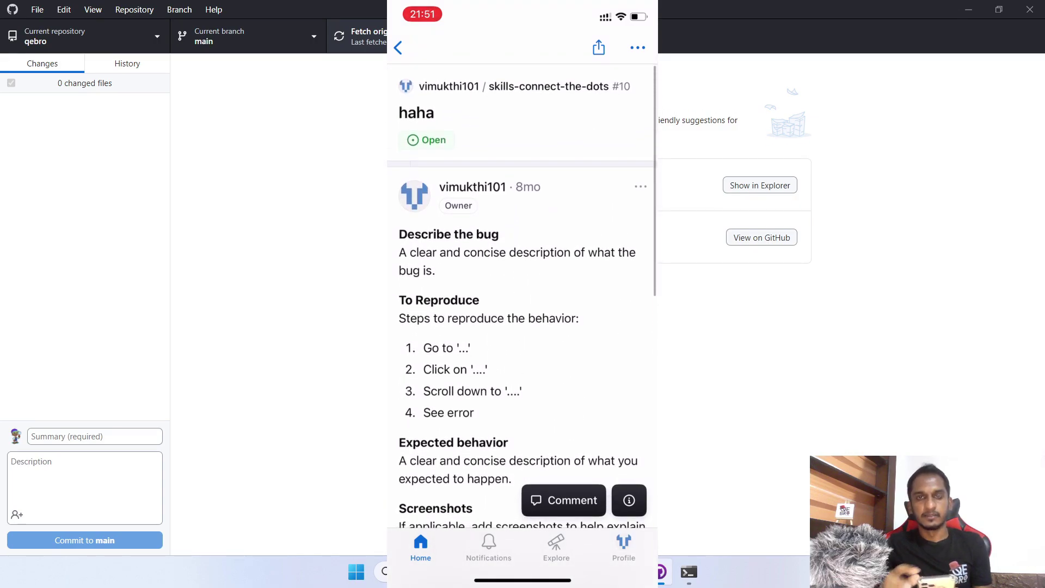
View the comment form and extra options of issue "haha" without commenting, and return to the Home screen.
click(564, 500)
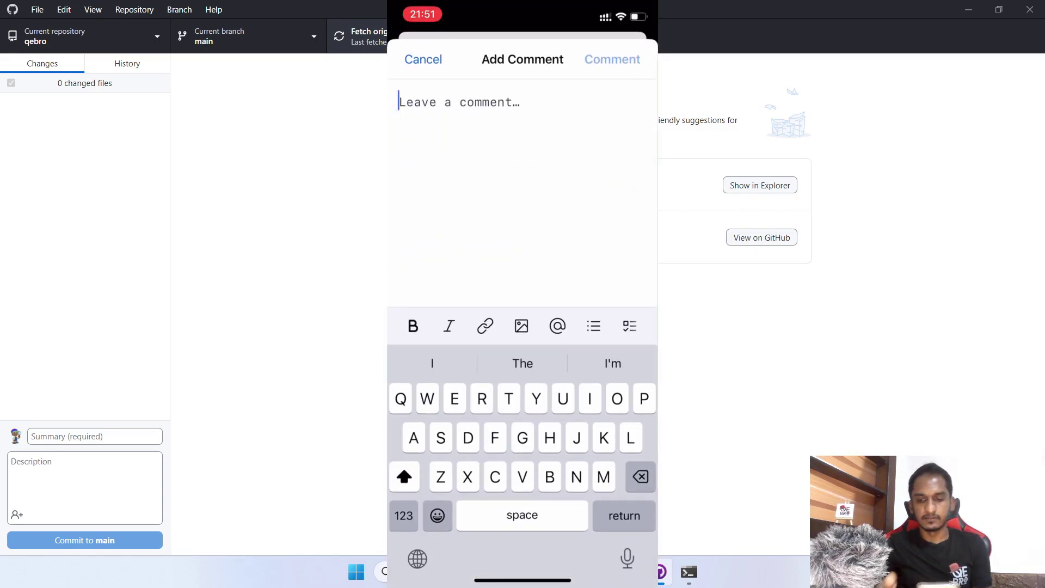
click(423, 59)
click(638, 47)
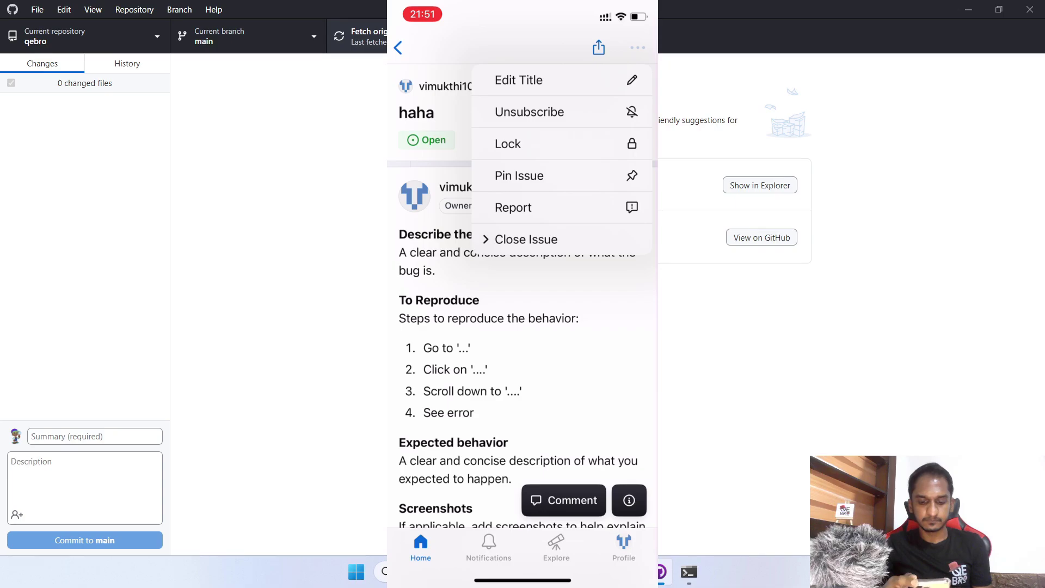
click(398, 48)
click(398, 47)
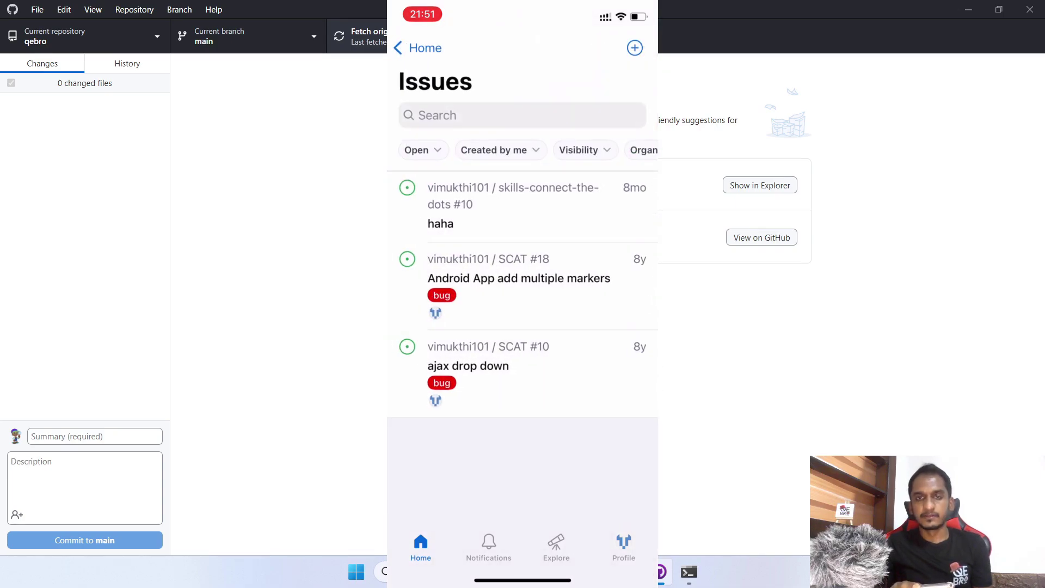
click(398, 47)
Open the LambdaTestSample pull request "Create pull_request_template.md" and examine its changes, review status, checks and merge section.
click(478, 233)
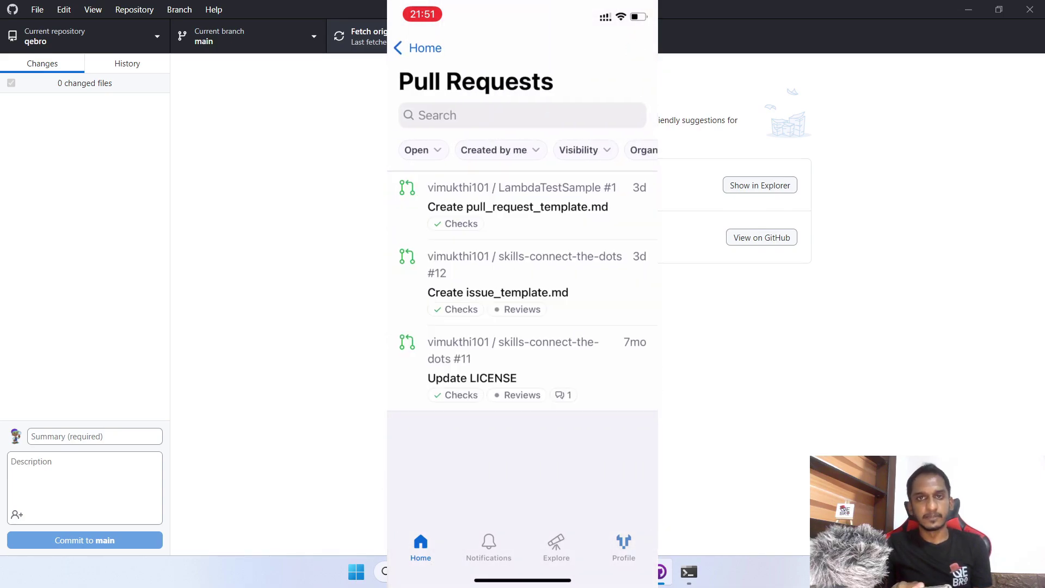
click(517, 207)
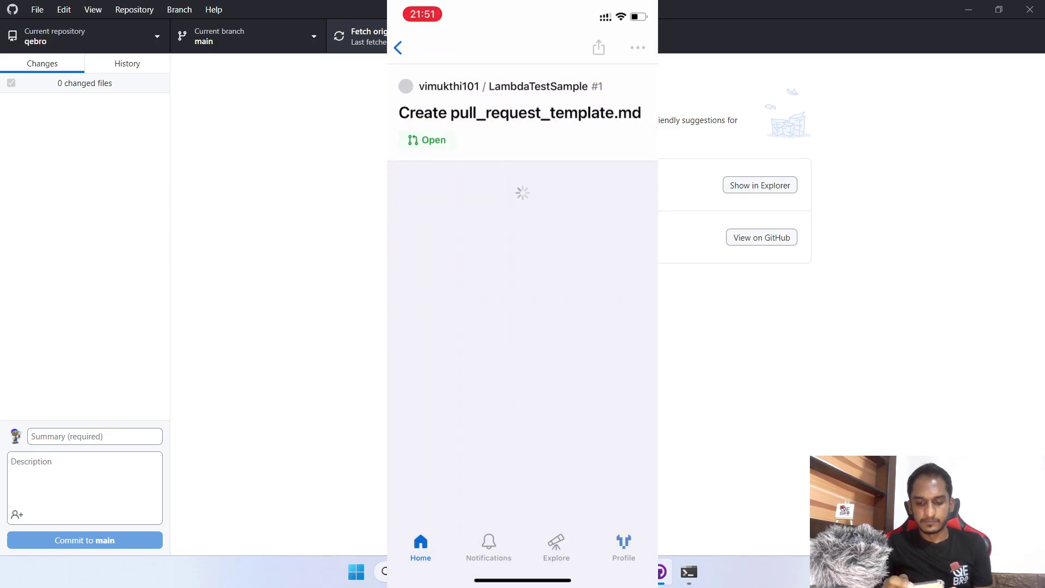
scroll(523, 294, down, 5)
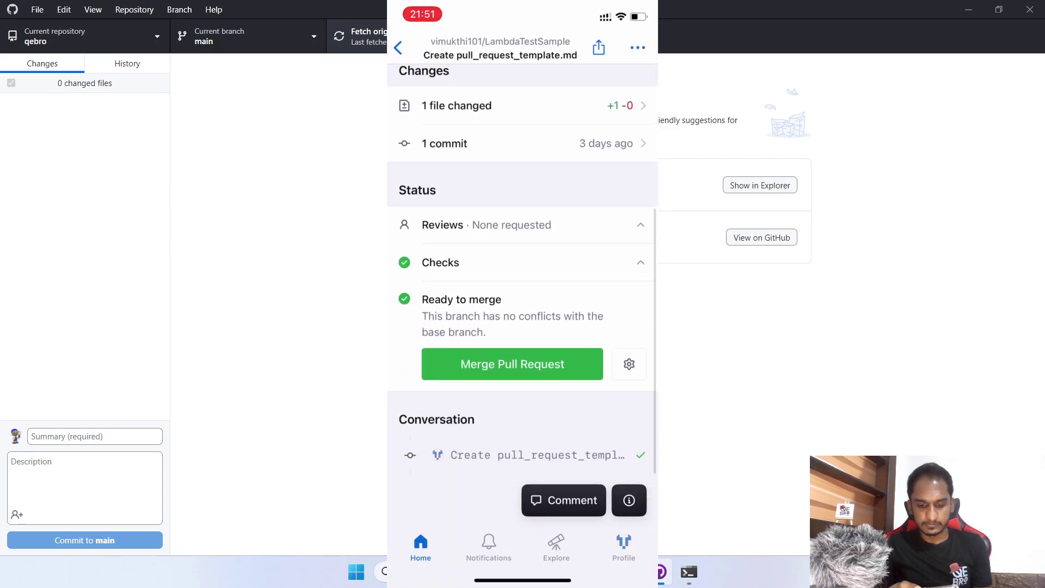
scroll(523, 294, up, 5)
View the pull request's comment form without commenting, check its extra options, and go back to the Home screen.
click(564, 501)
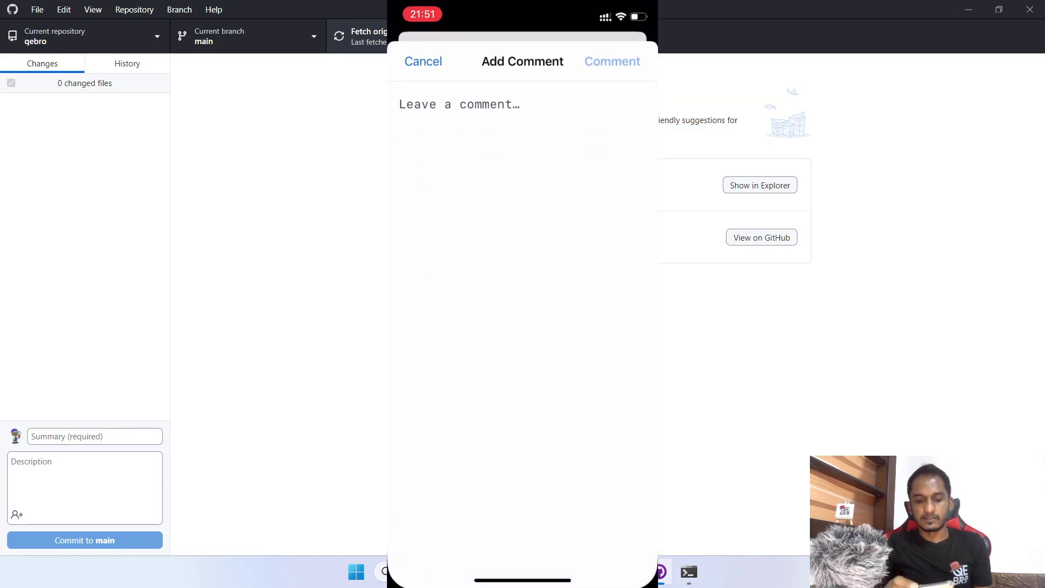
click(423, 62)
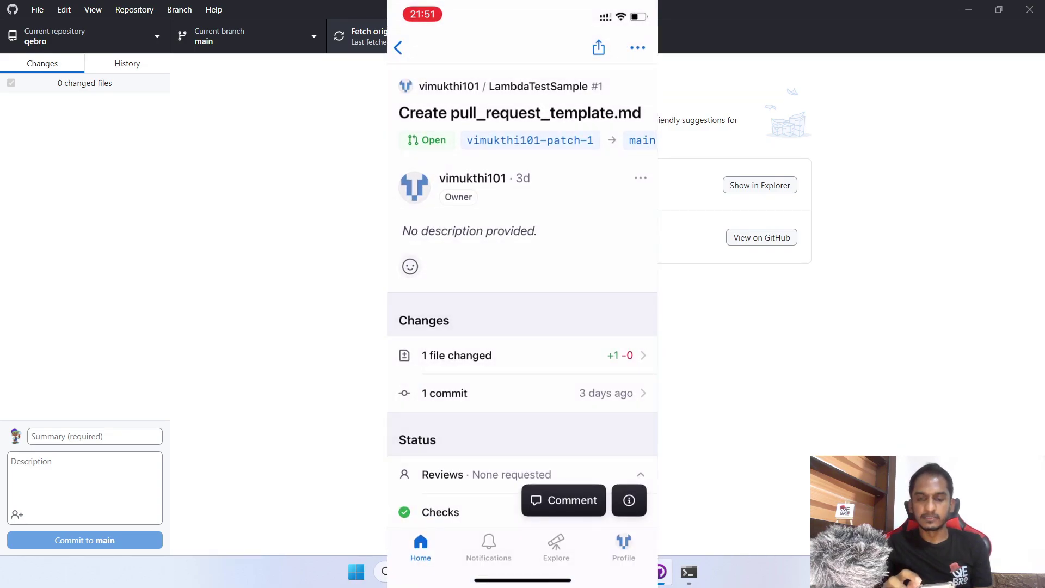
click(637, 49)
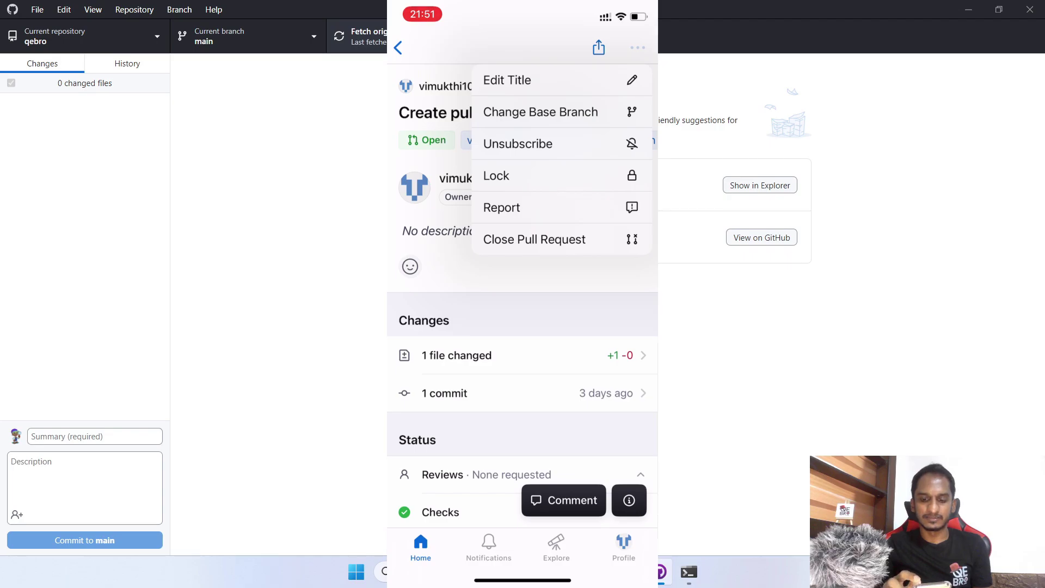
click(398, 48)
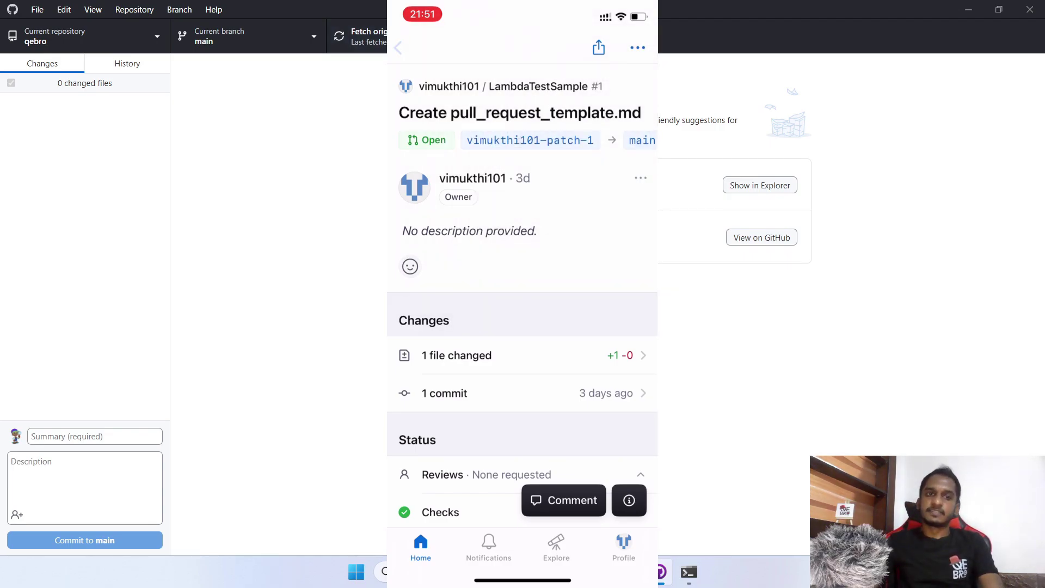
click(398, 48)
click(398, 48)
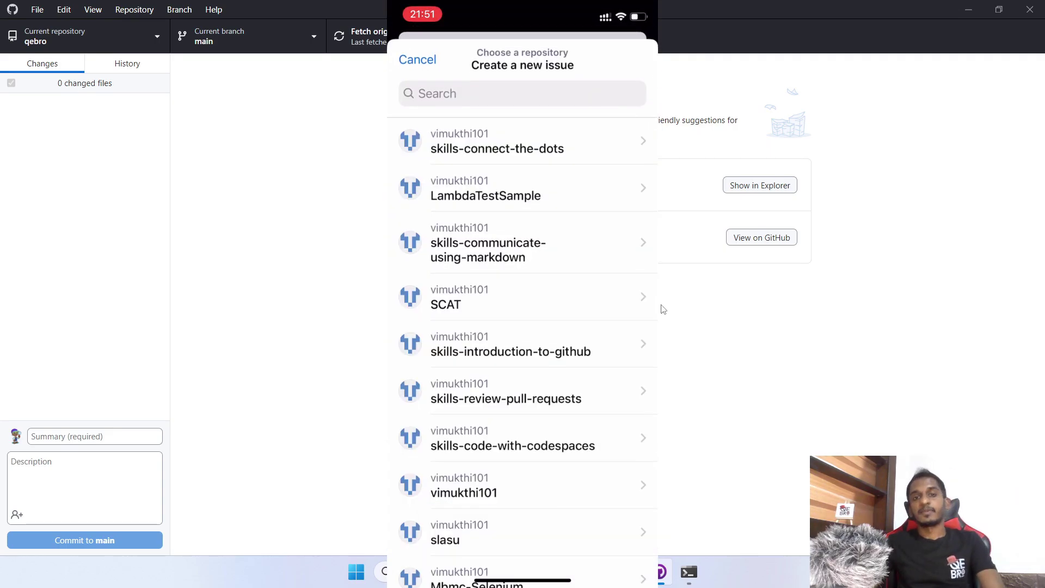
View the bug-report template for a new issue in skills-connect-the-dots, discard the draft, and bring Chrome forward on the desktop.
click(523, 141)
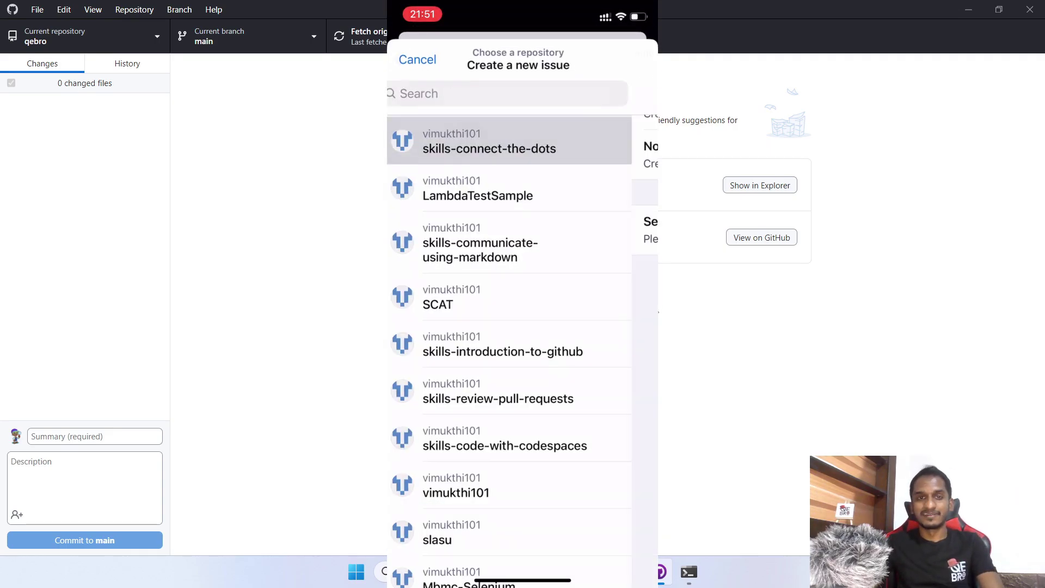
click(523, 104)
key(alt+Tab)
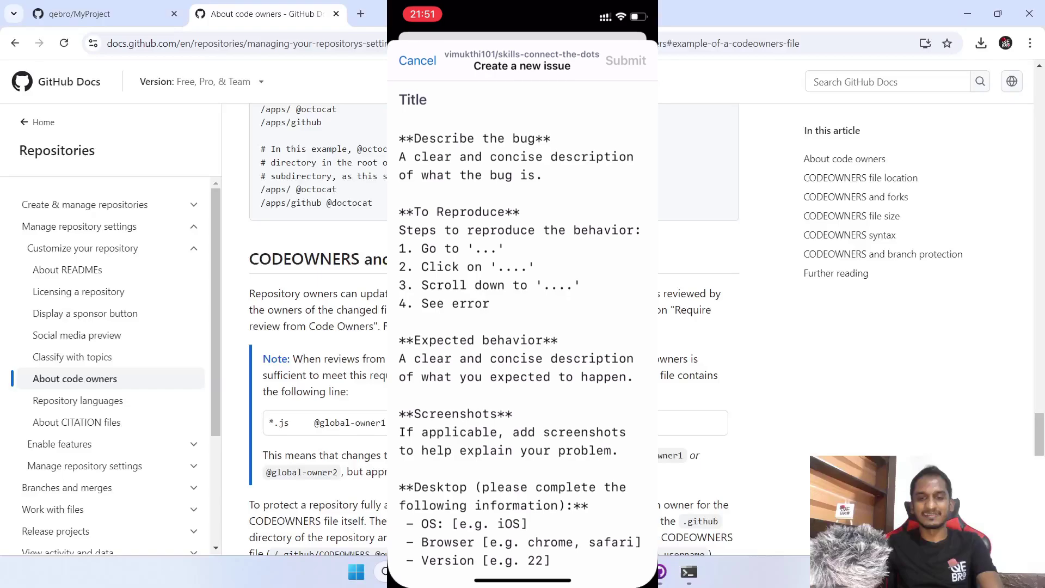
click(418, 60)
click(571, 333)
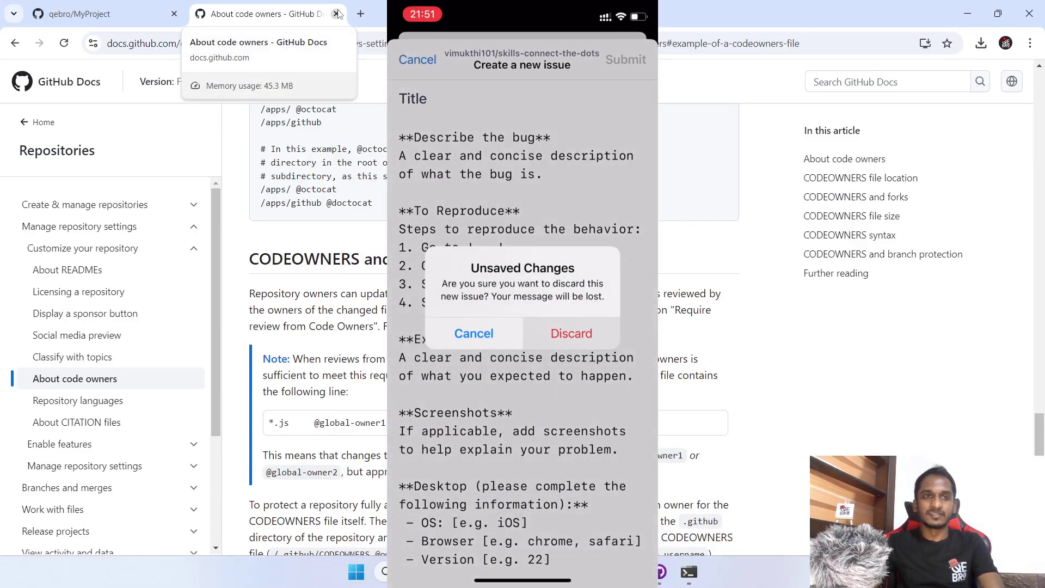
click(417, 60)
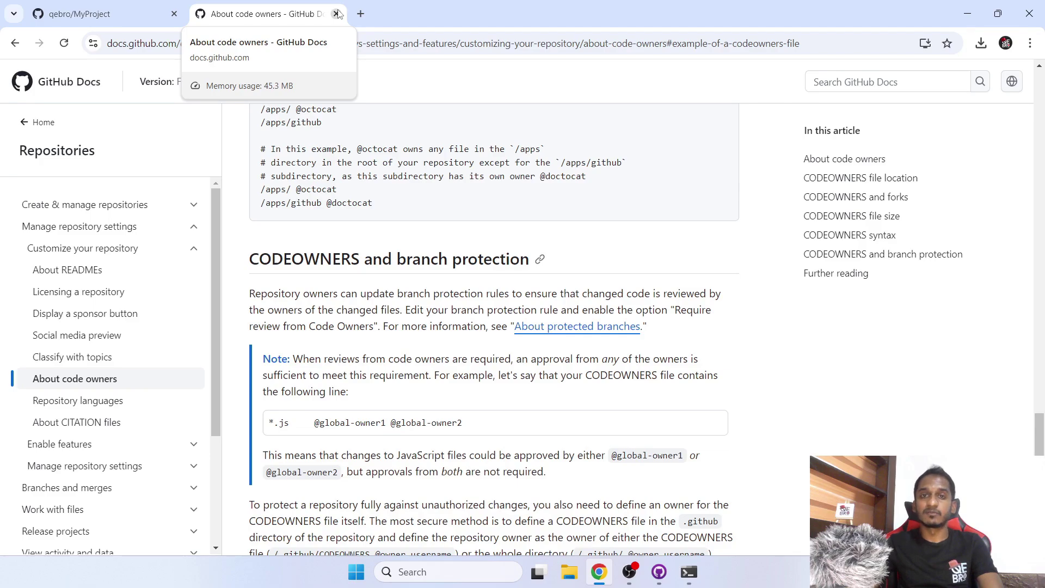
Close the GitHub Docs page about code owners and open the GitHub Copilot free trial offer from the GitHub dashboard.
click(336, 14)
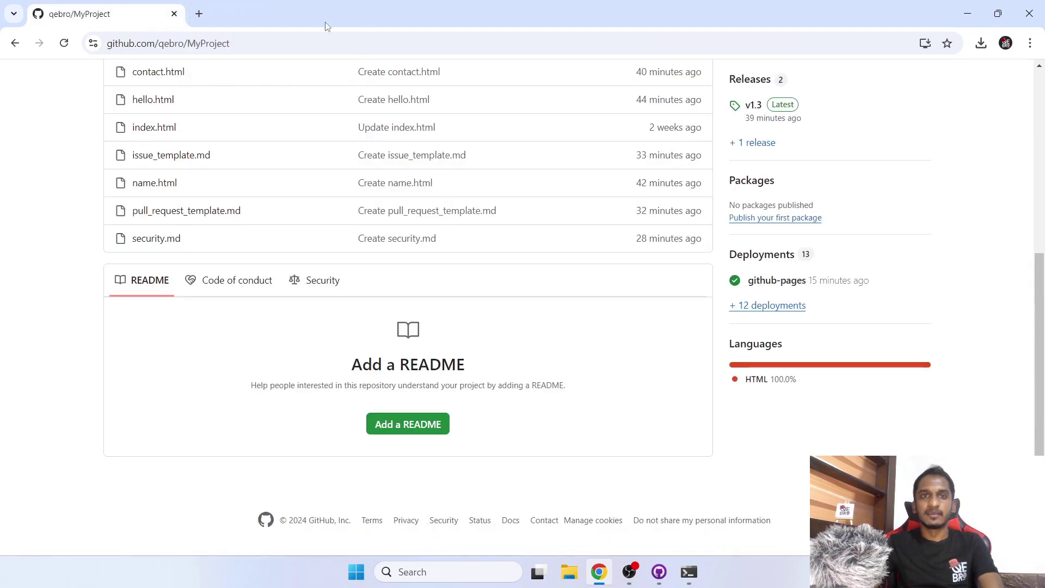
scroll(256, 140, up, 5)
click(17, 82)
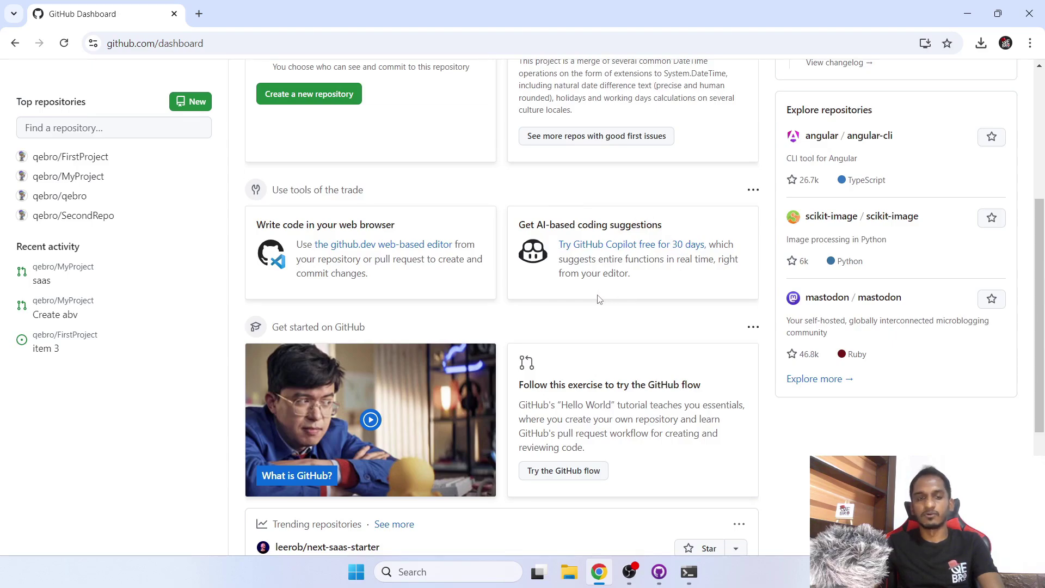
click(664, 248)
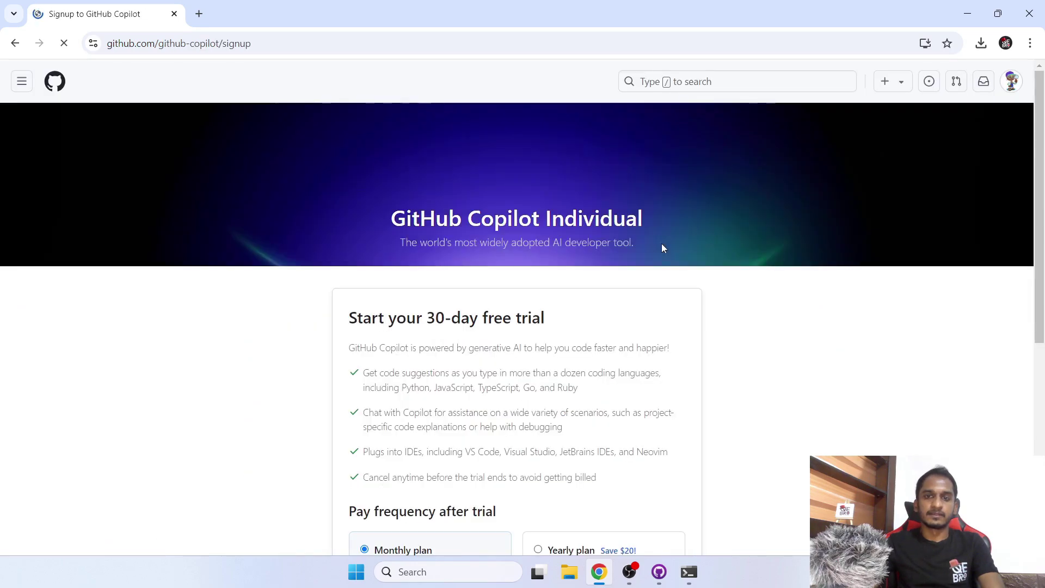
Review the Copilot Individual trial benefits and plan prices, and request access to GitHub Copilot with the Monthly plan.
drag(417, 317, 583, 329)
scroll(581, 331, down, 3)
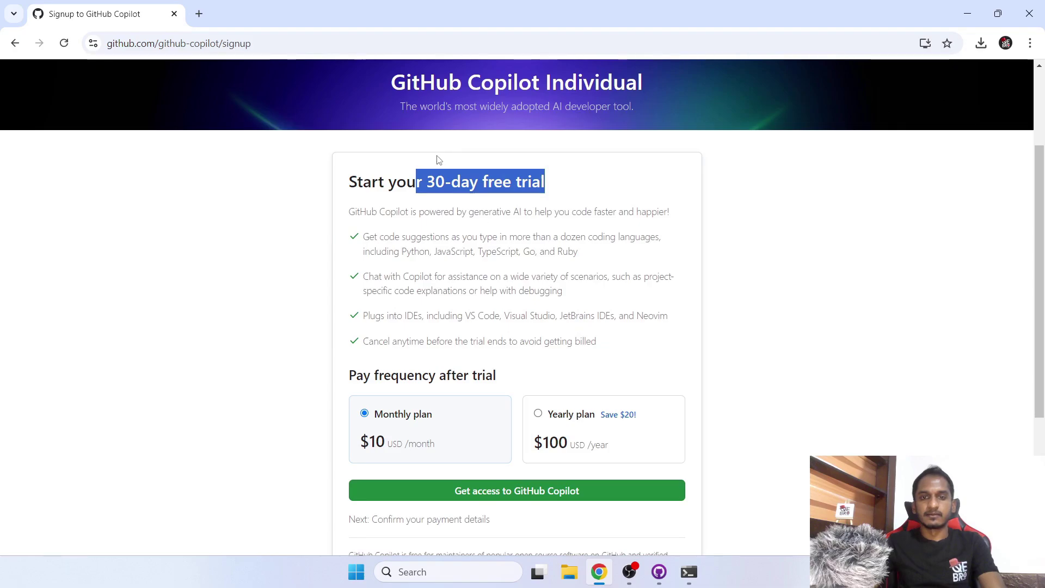
scroll(626, 253, down, 1)
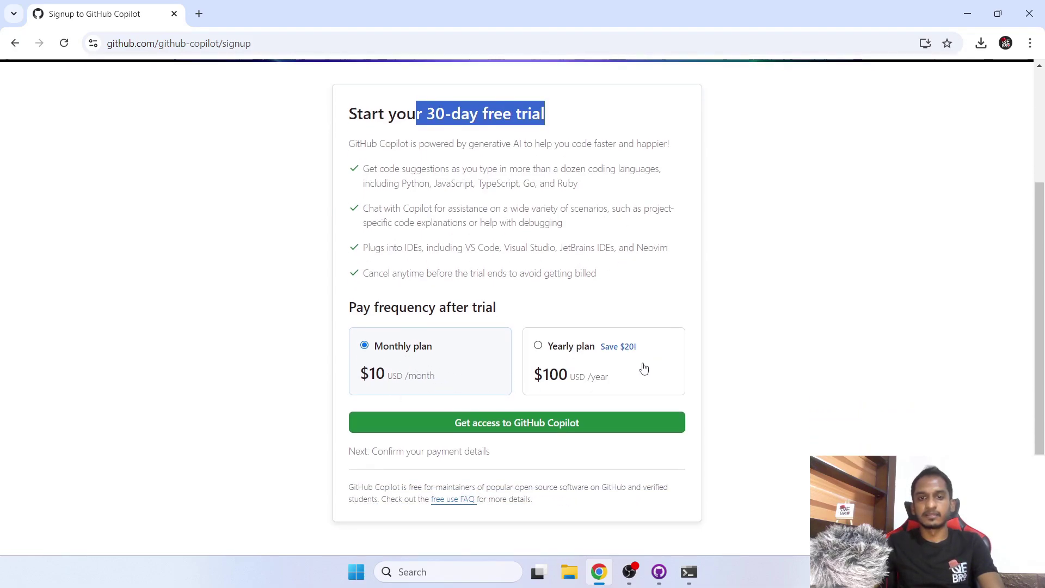
click(720, 411)
click(566, 425)
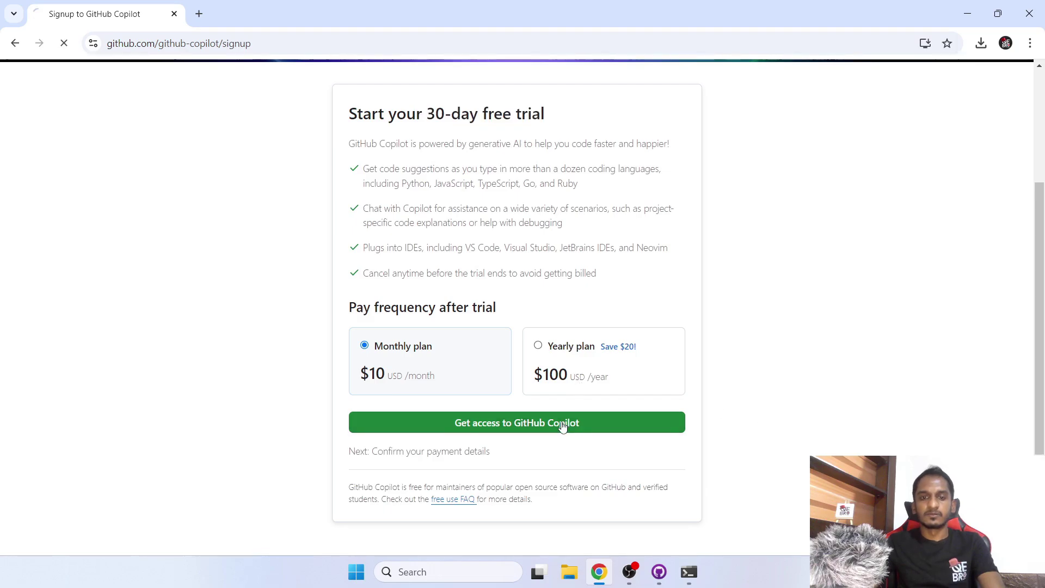
Examine the required billing information fields and the summary of the Copilot free trial, paid plan and cancellation terms.
scroll(599, 370, down, 7)
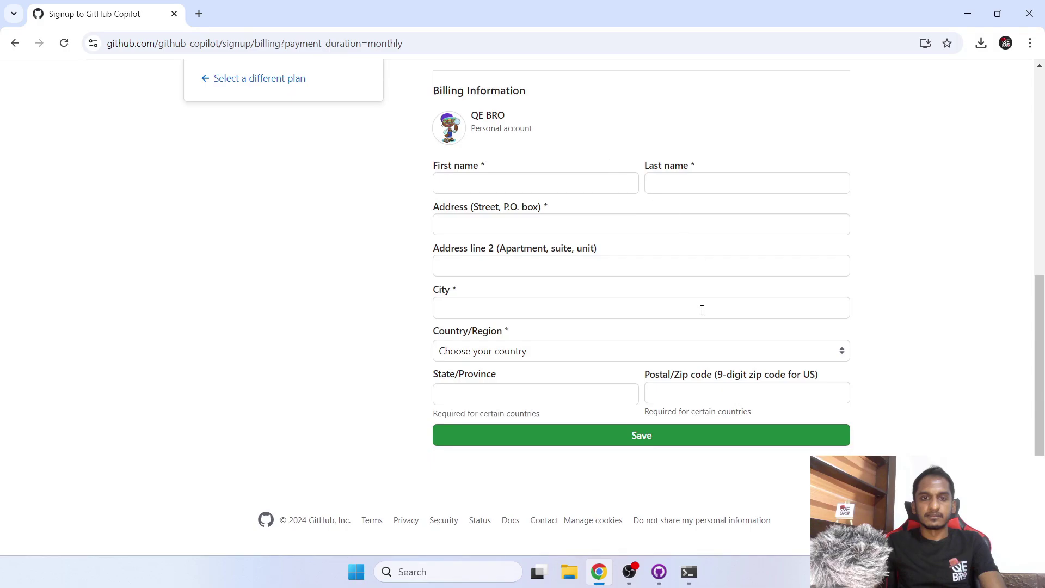
scroll(569, 398, up, 6)
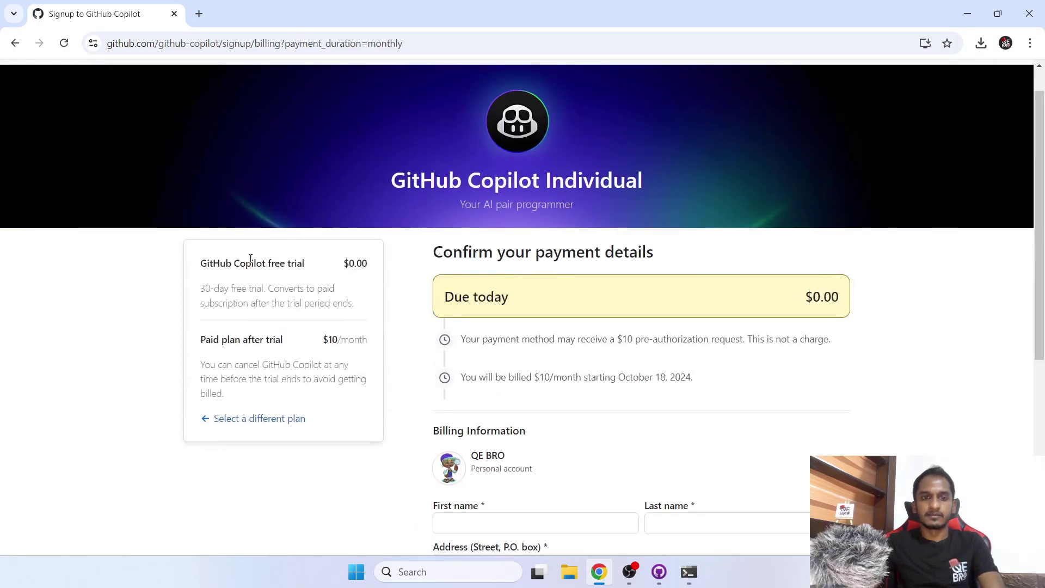
drag(275, 263, 373, 301)
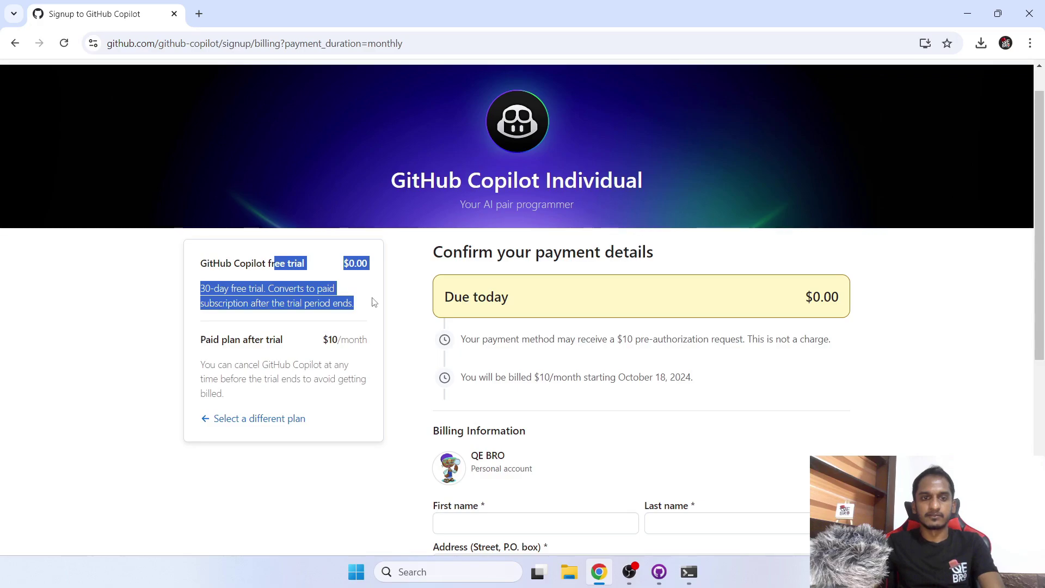
drag(273, 361, 369, 396)
click(602, 303)
scroll(602, 303, down, 1)
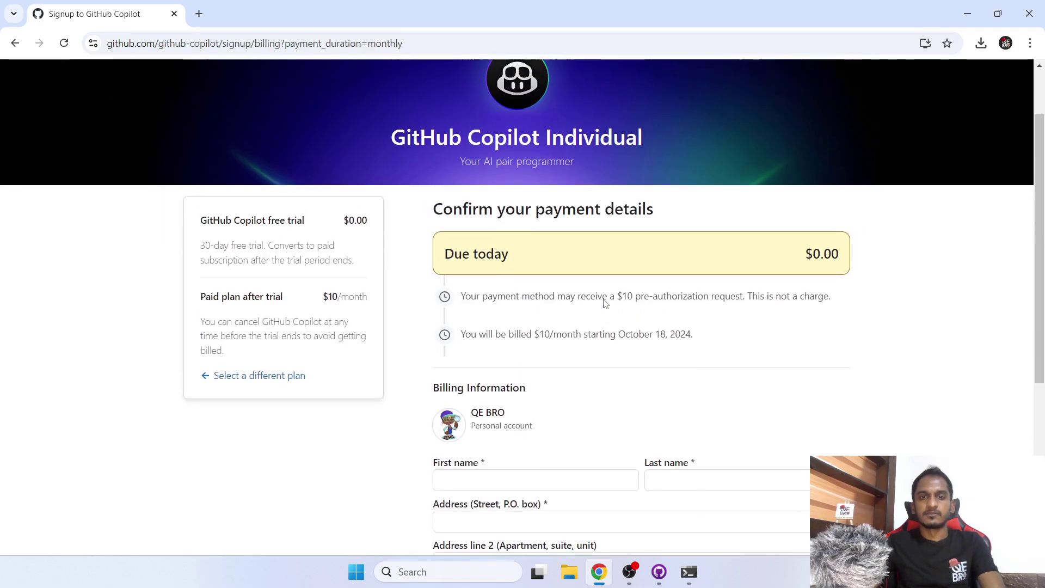
scroll(601, 300, up, 2)
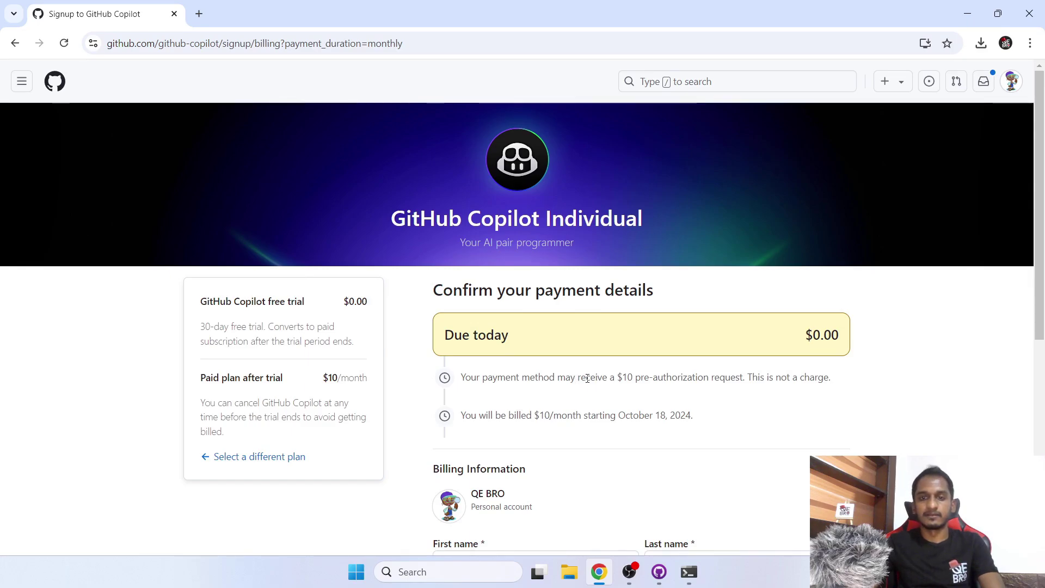
Read the pre-authorization and monthly billing notes in the payment details, and check the billing start date against the system calendar.
drag(616, 376, 752, 378)
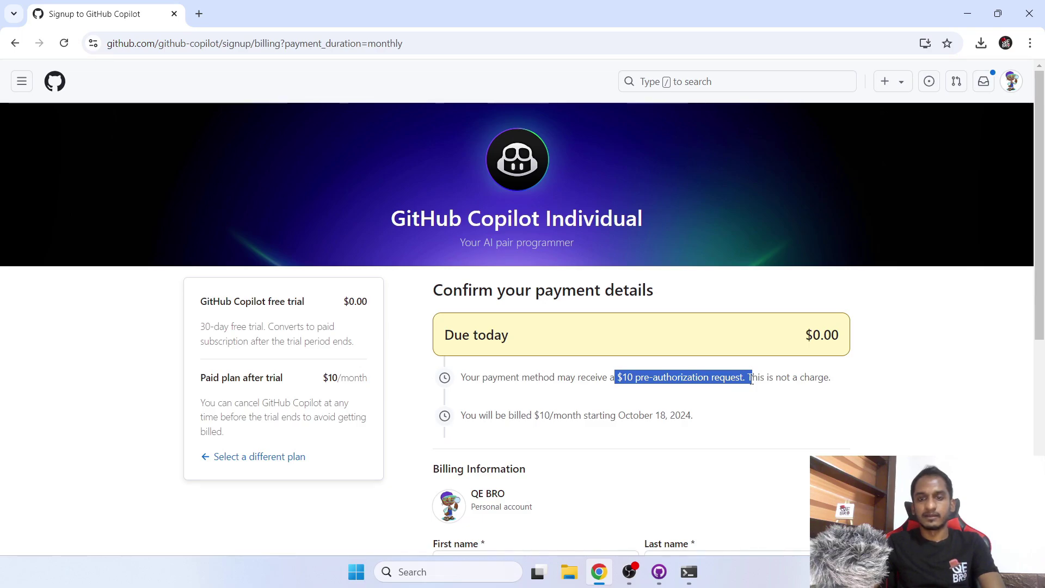
click(997, 569)
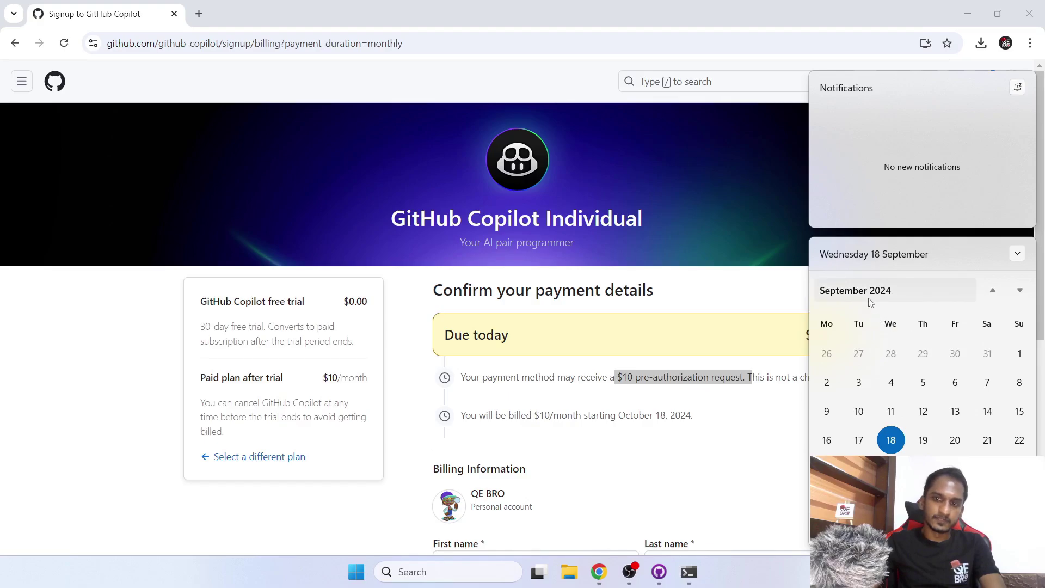
click(613, 361)
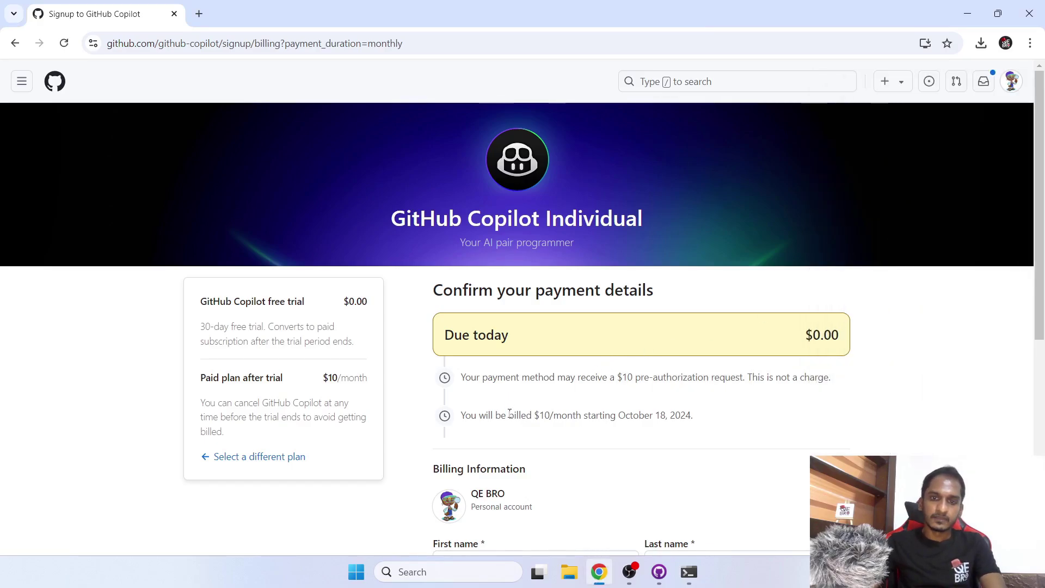
drag(515, 419, 686, 417)
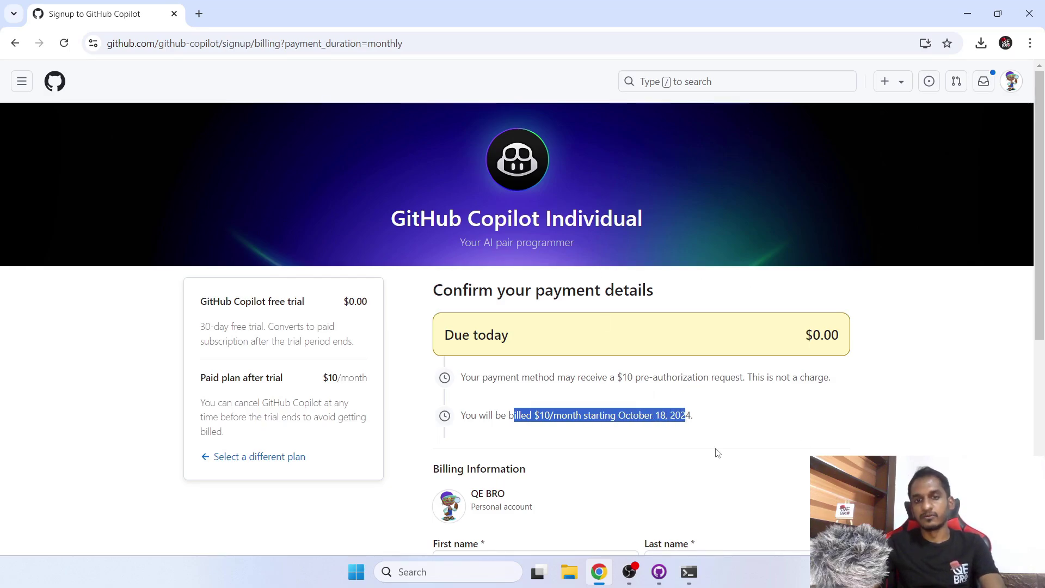
drag(616, 384, 739, 393)
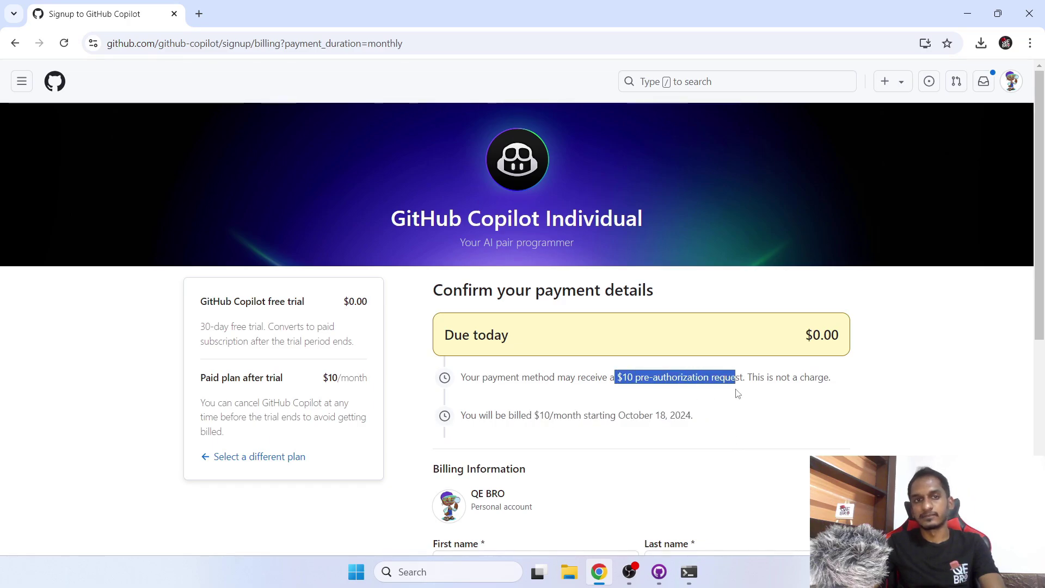
click(725, 419)
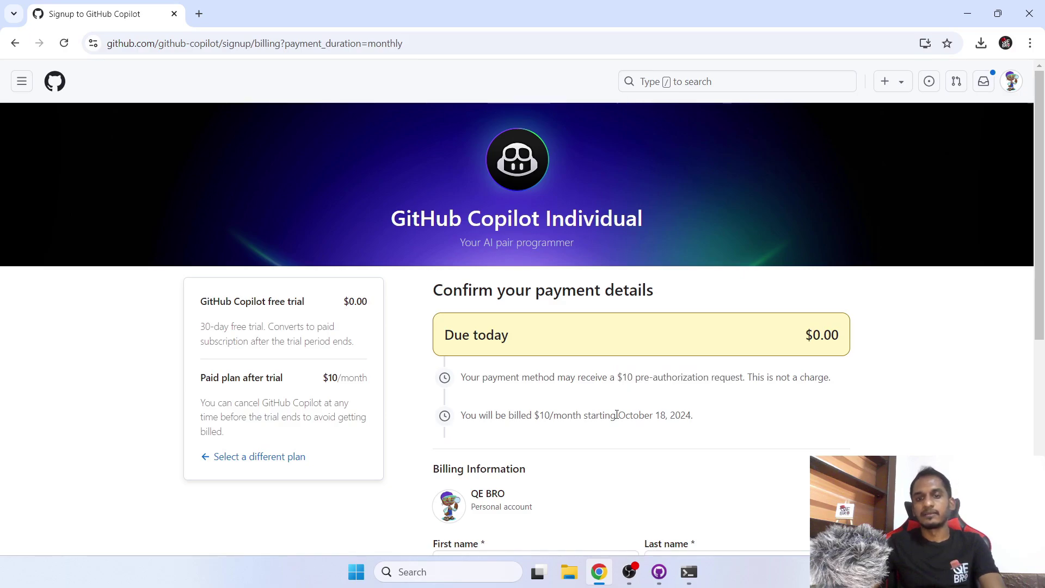
drag(534, 416, 670, 419)
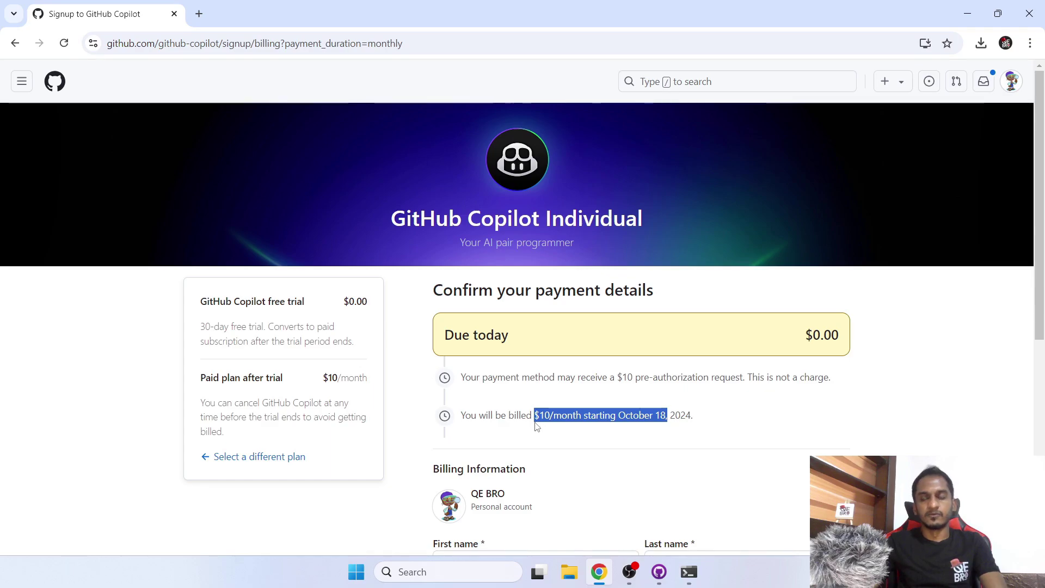
scroll(536, 426, down, 2)
scroll(536, 425, up, 2)
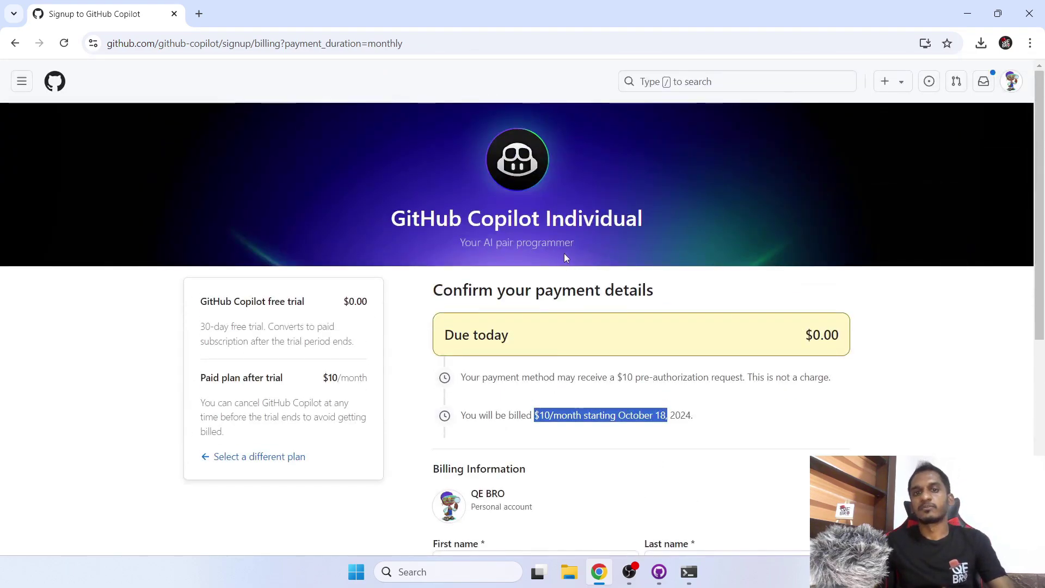